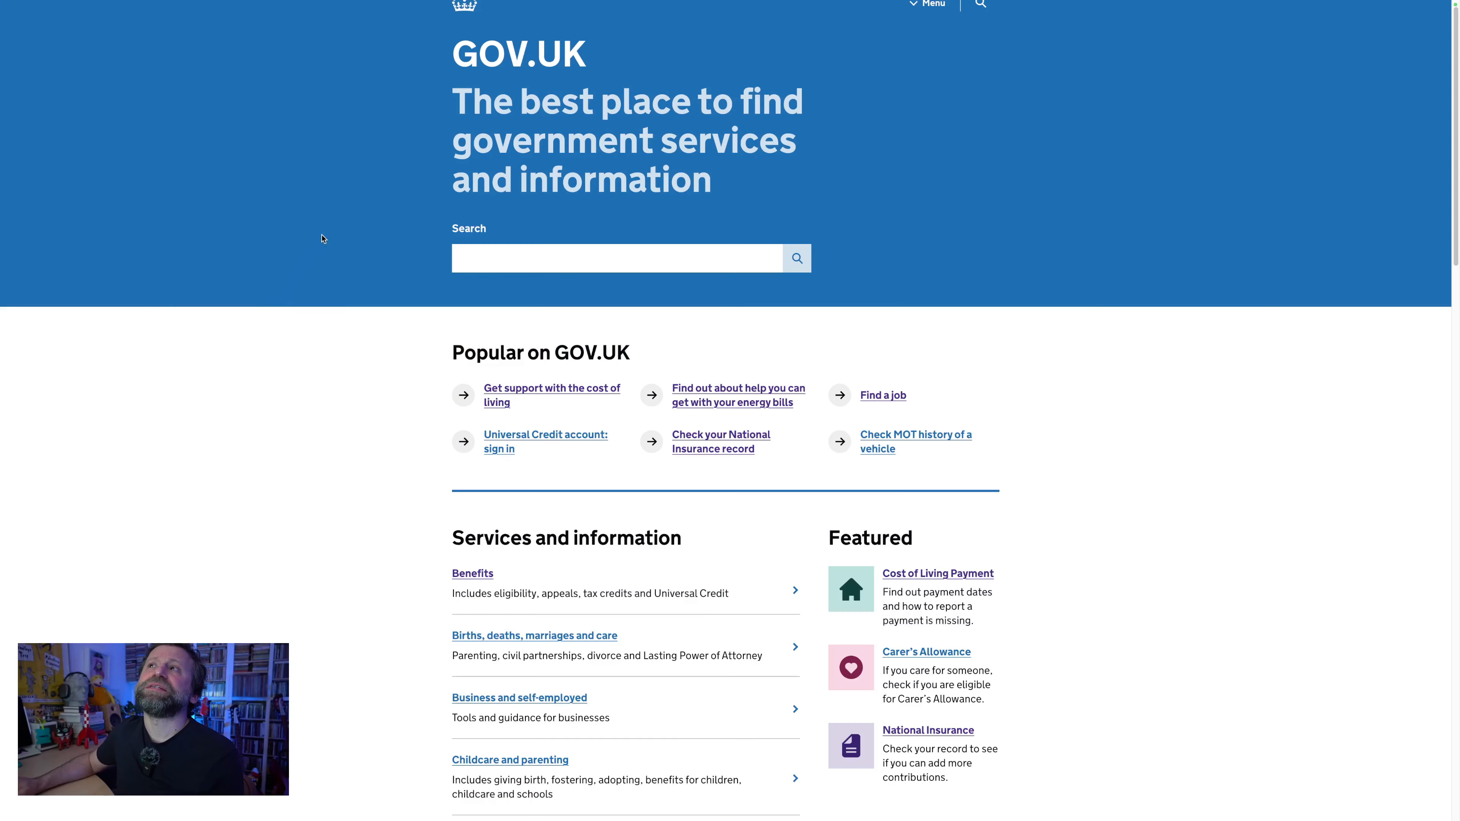
Move keyboard focus through the GOV.UK search field and popular links to examine their focus styles.
key(Tab)
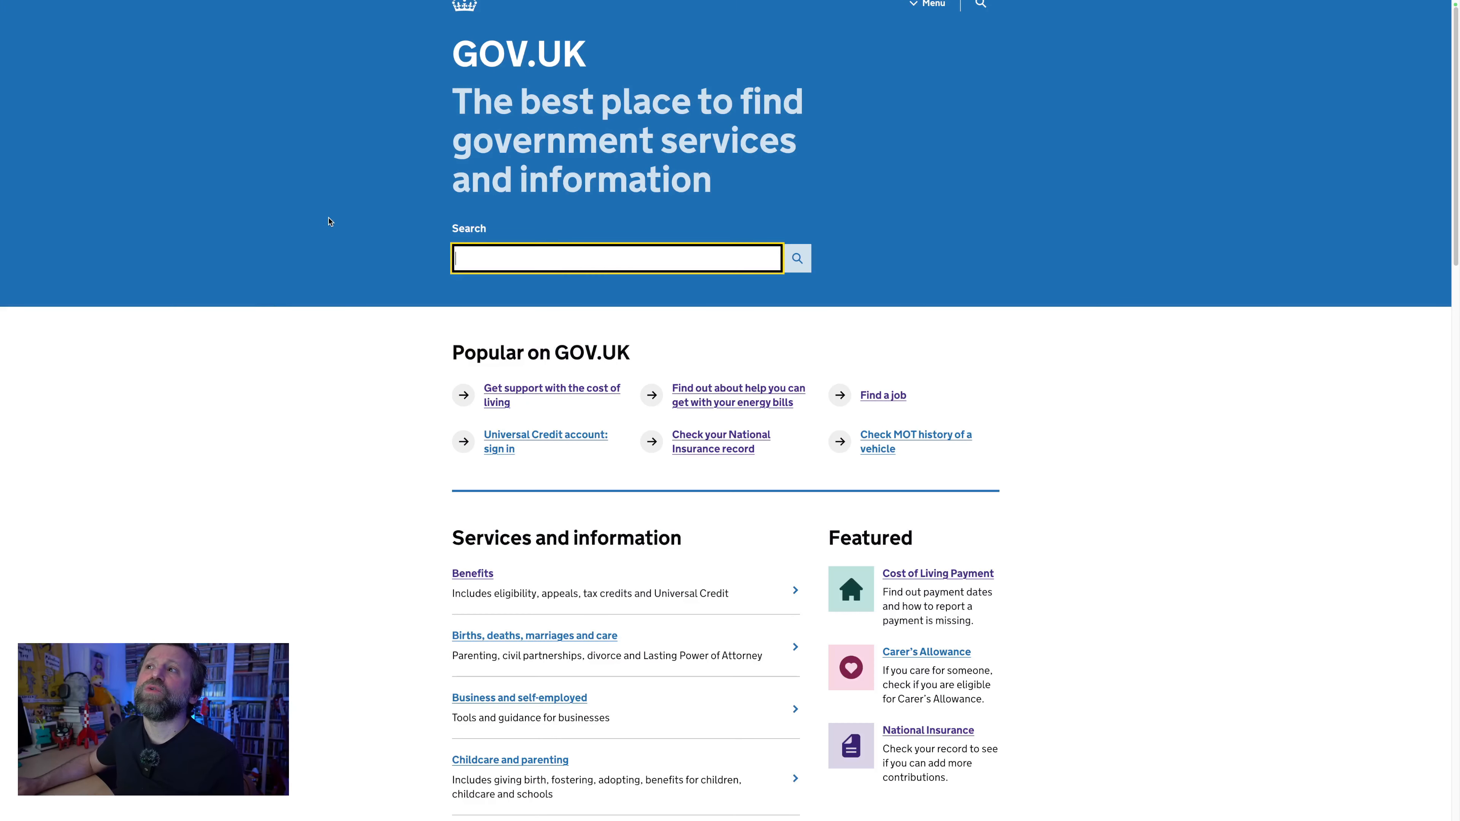
key(Tab)
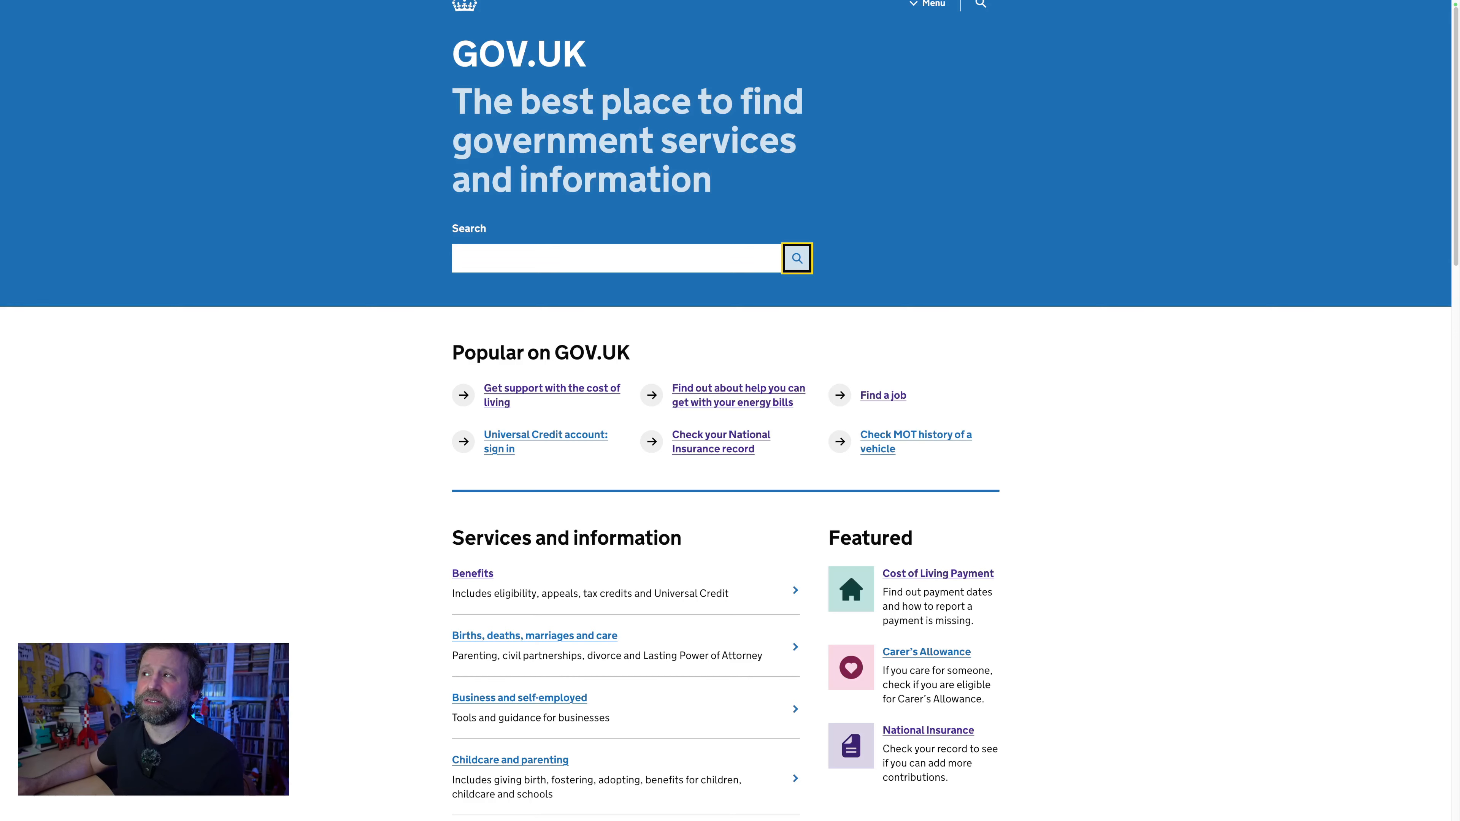
key(Tab)
key(Tab)
key(Tab)
key(Tab)
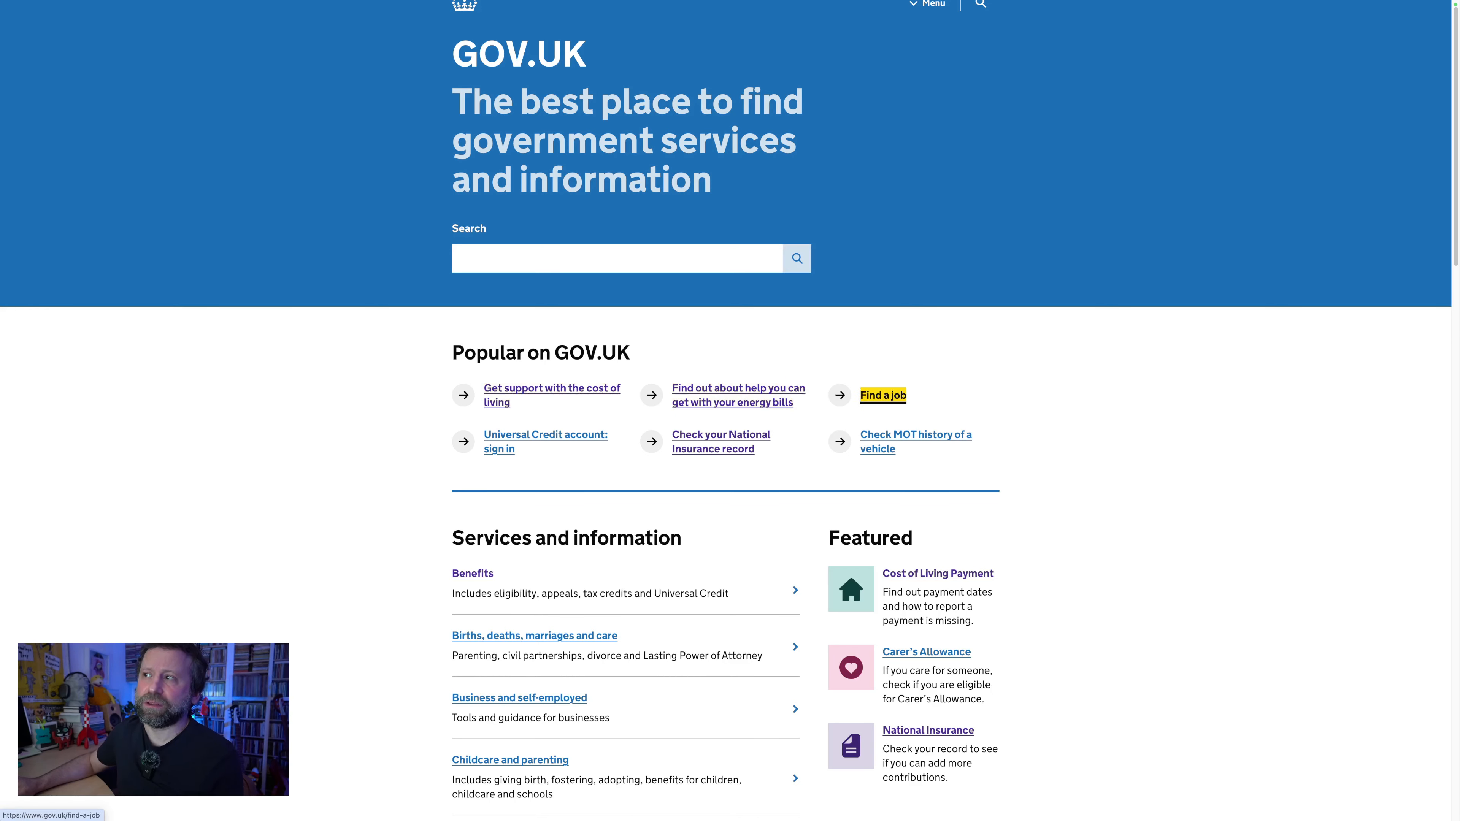
key(Tab)
key(Tab)
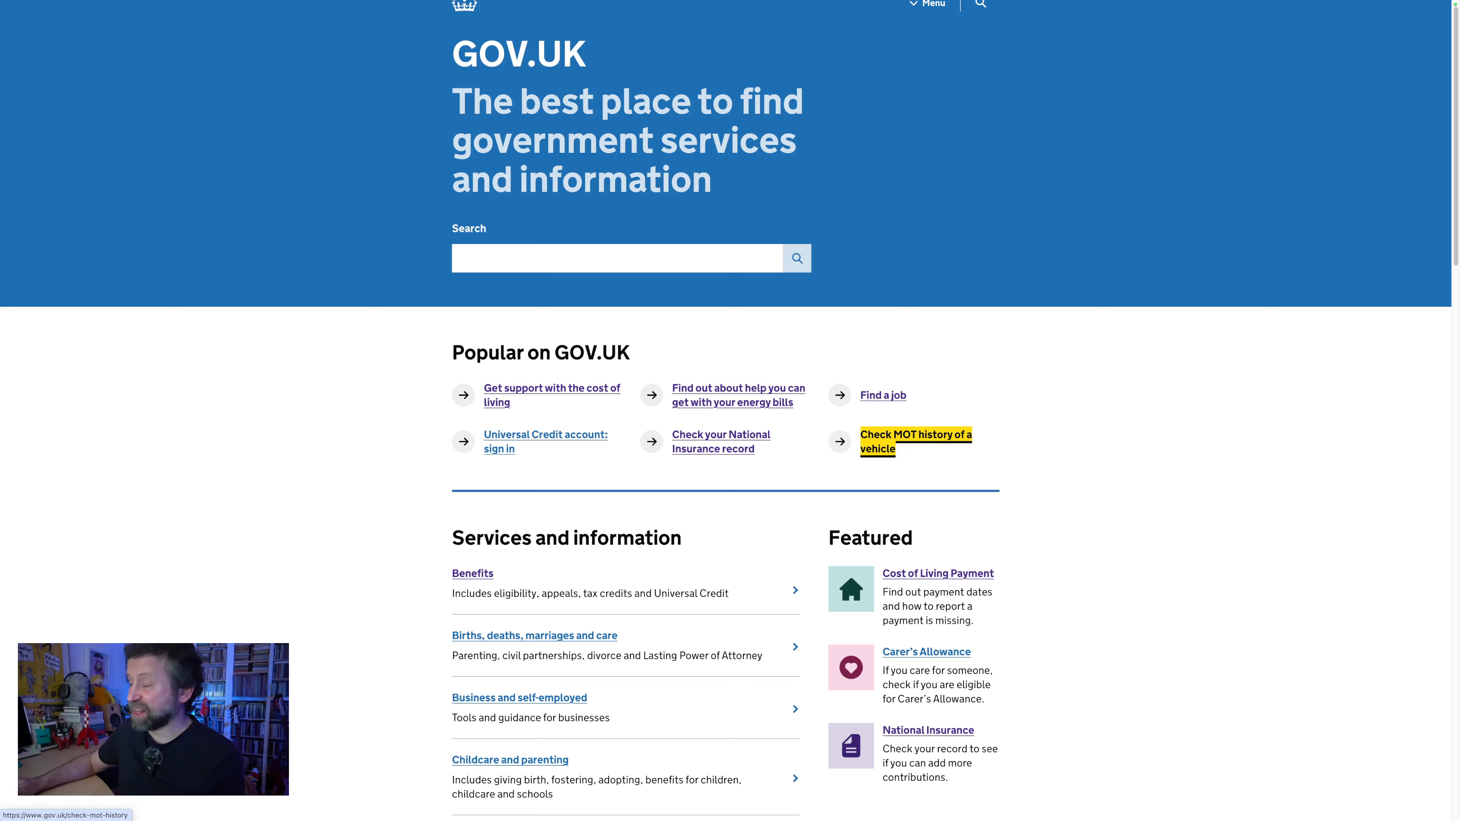
Switch to the Smashing Magazine Web Design page and step keyboard focus through the category tags to the Design Patterns tag.
key(ctrl+Tab)
key(Tab)
key(Tab)
key(Tab)
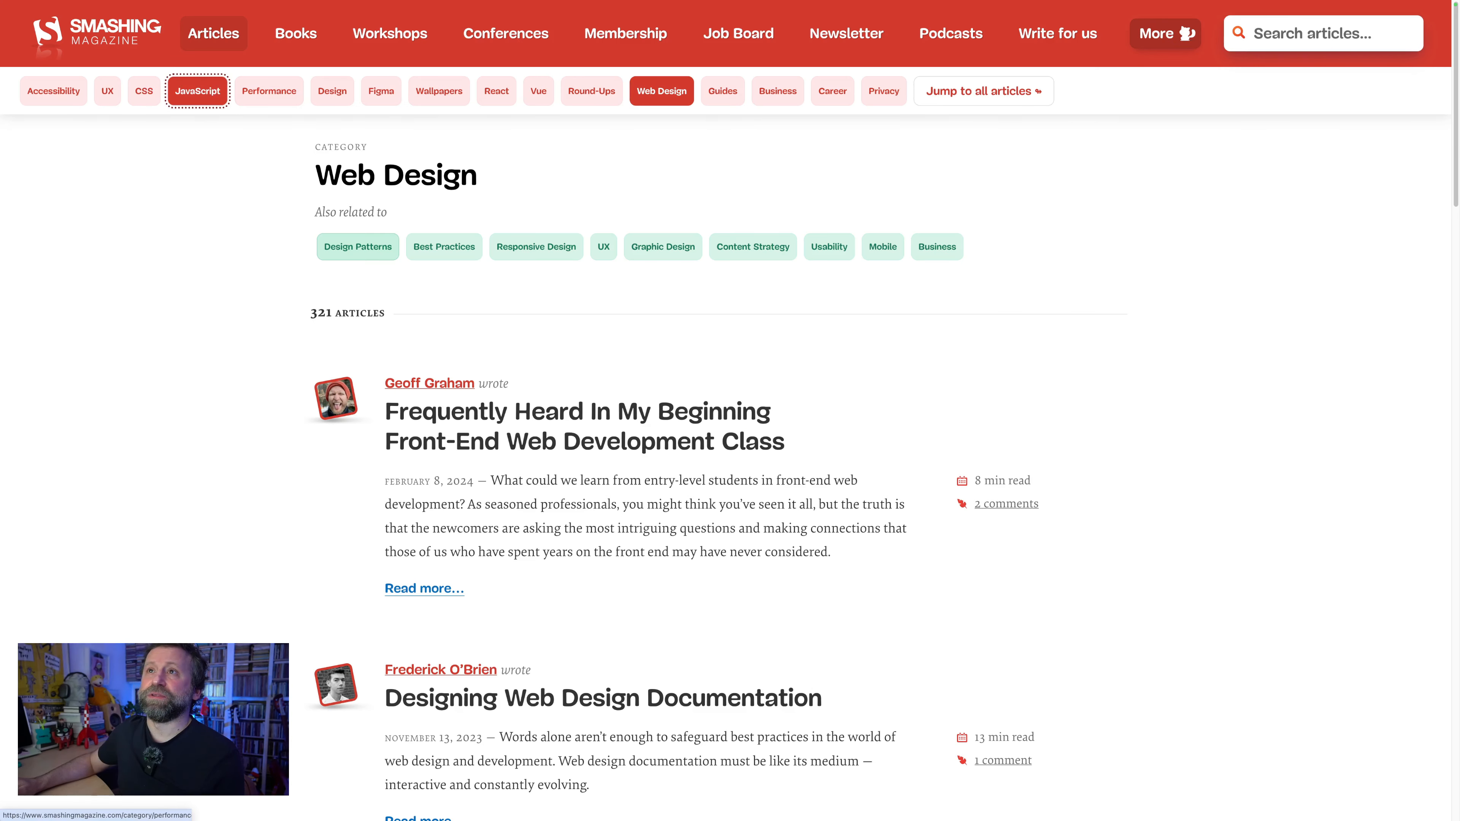
key(Tab)
key(Tab)
key(Tab)
key(Tab)
key(Tab)
key(Tab)
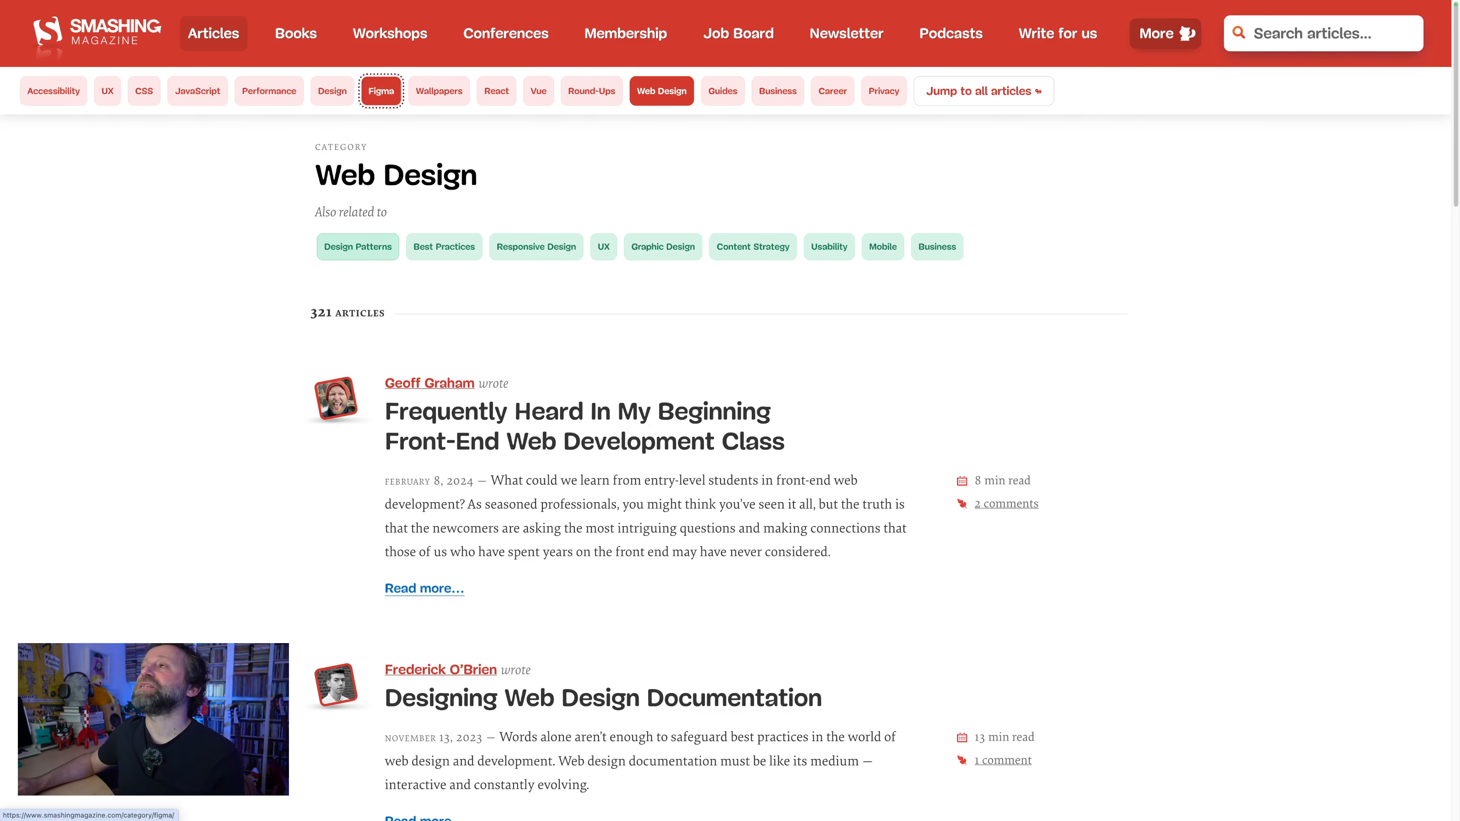
key(Tab)
key(Tab)
key(Tab)
key(Tab)
key(Tab)
key(Tab)
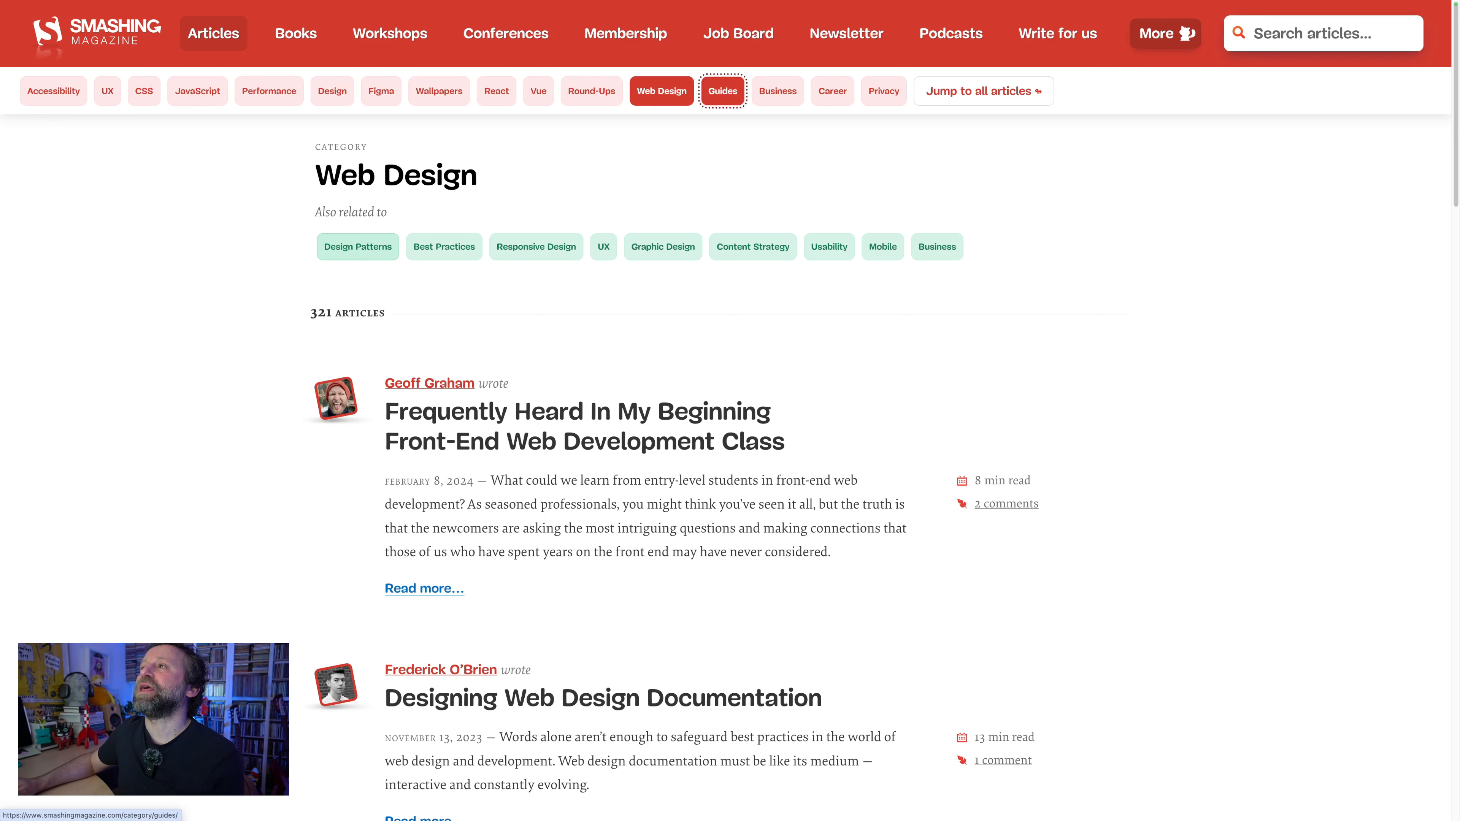
key(Tab)
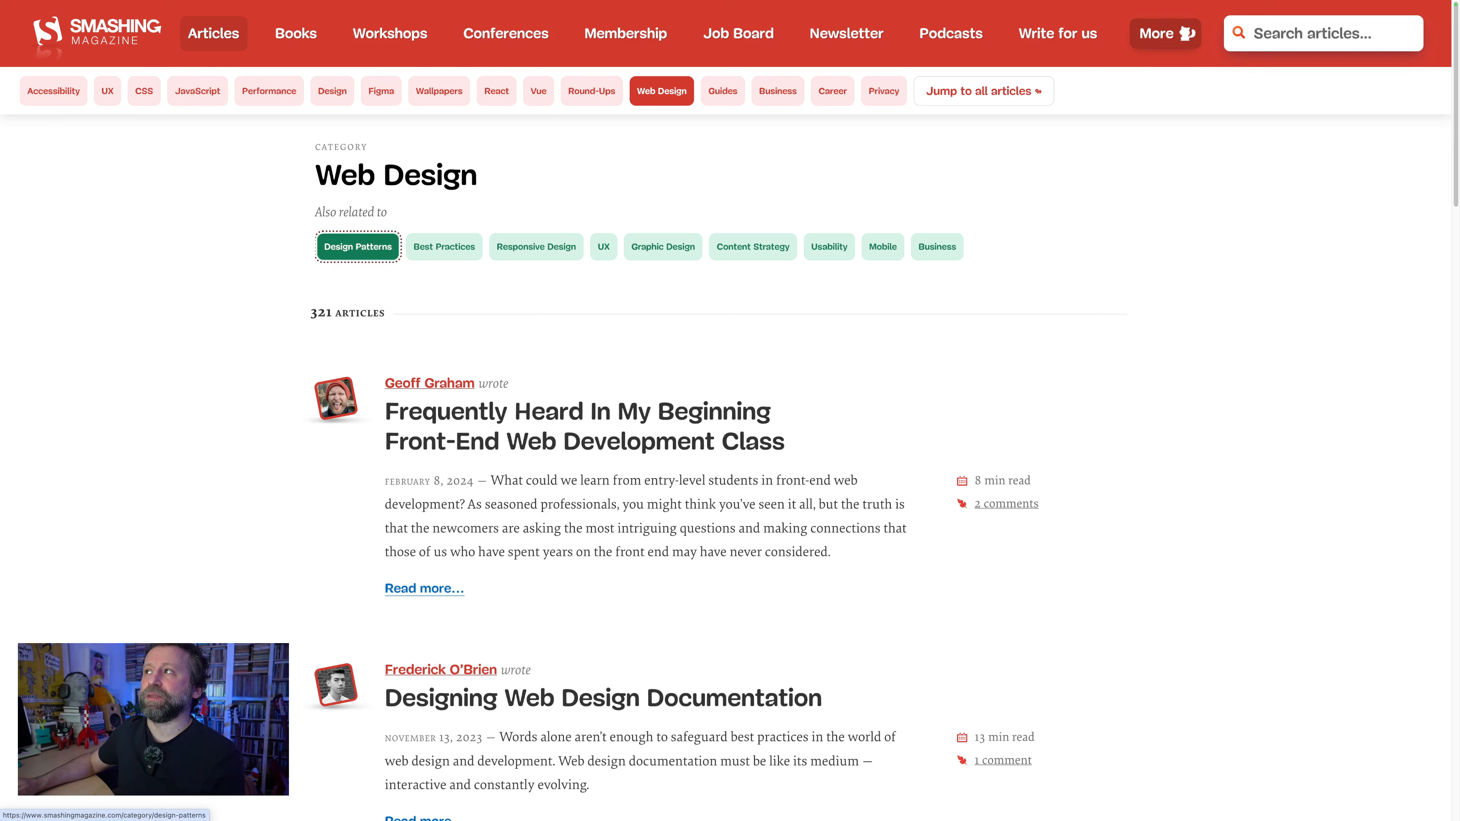
Open the related Responsive Design category, followed by its related Patterns category.
click(539, 254)
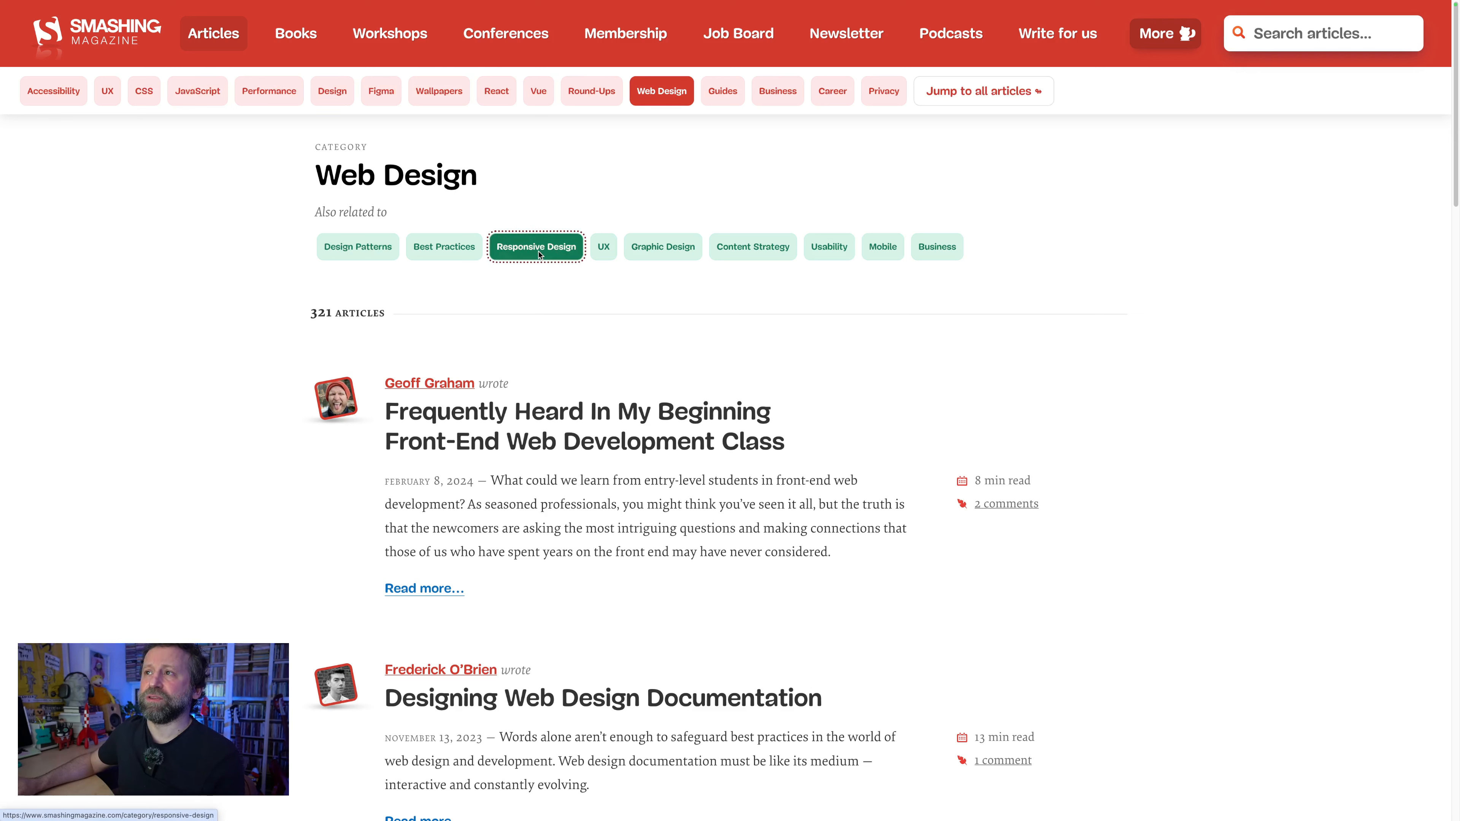
key(Return)
click(350, 257)
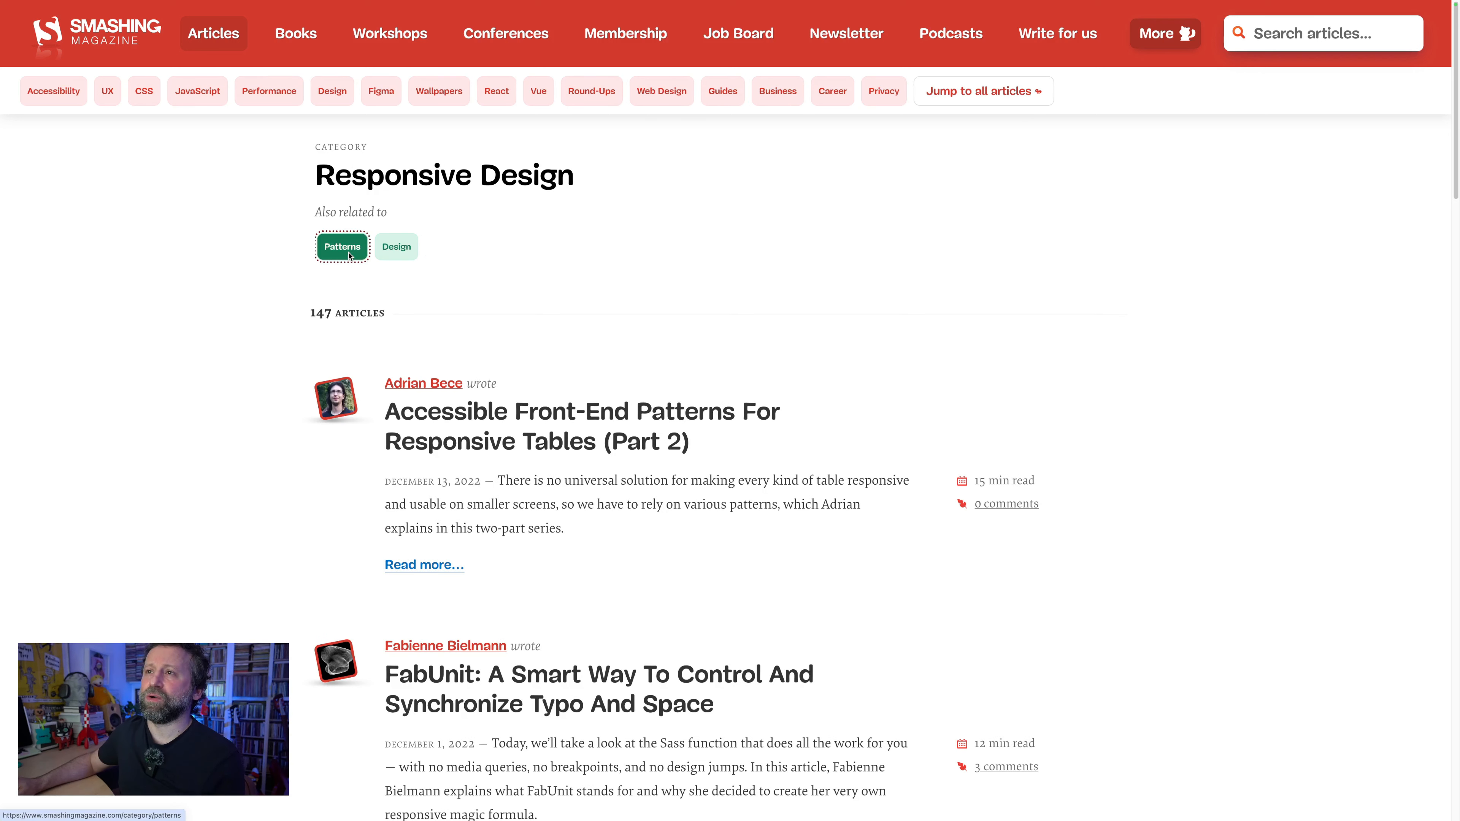
Step keyboard focus through the Patterns page's skip link, main navigation and category tags up to Performance.
key(Tab)
key(Tab)
key(Tab)
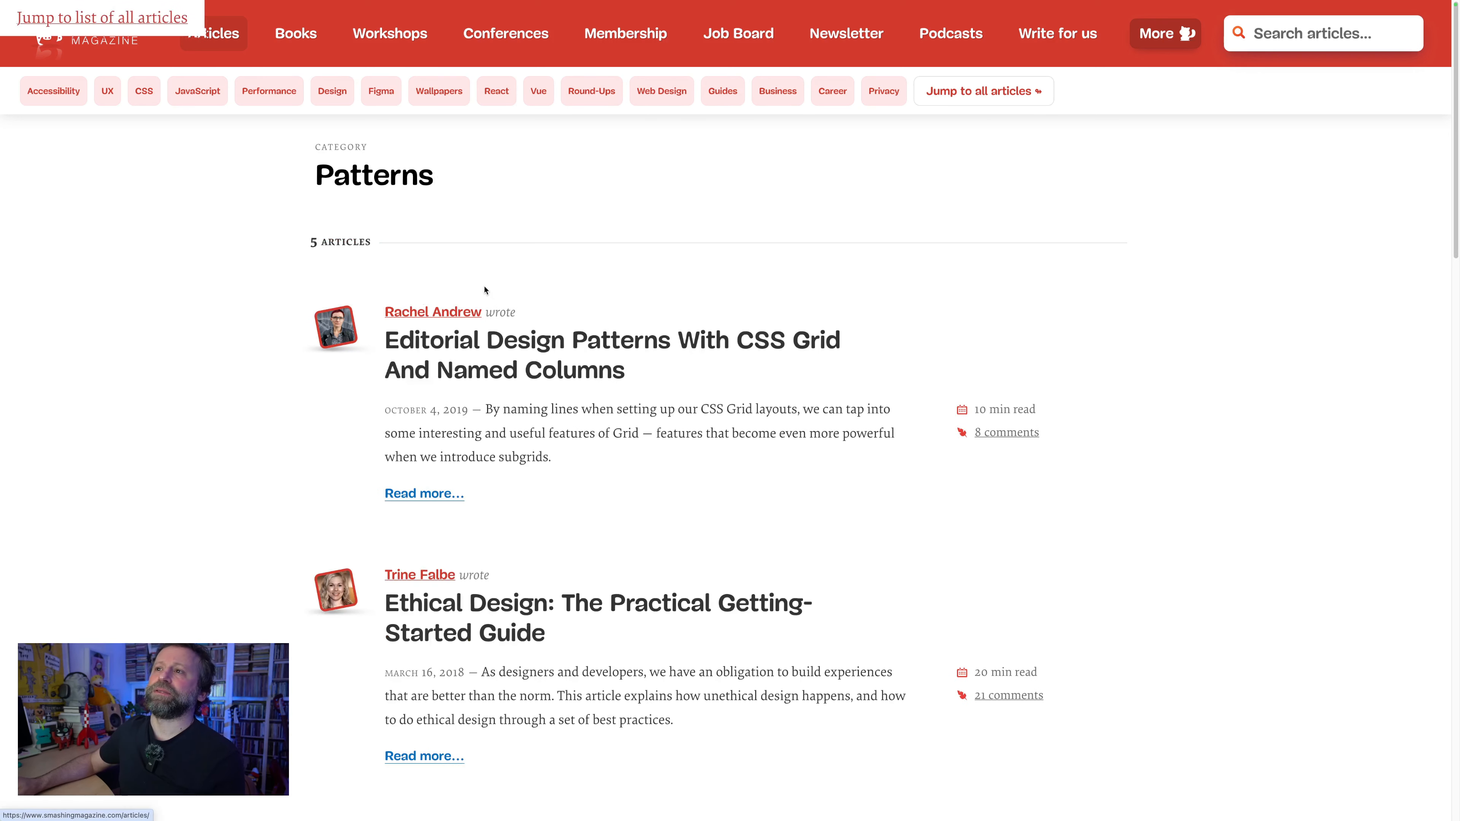
key(Tab)
key(Tab)
key(Tab)
key(Tab)
key(Tab)
key(Tab)
key(Tab)
key(Tab)
key(Tab)
key(Tab)
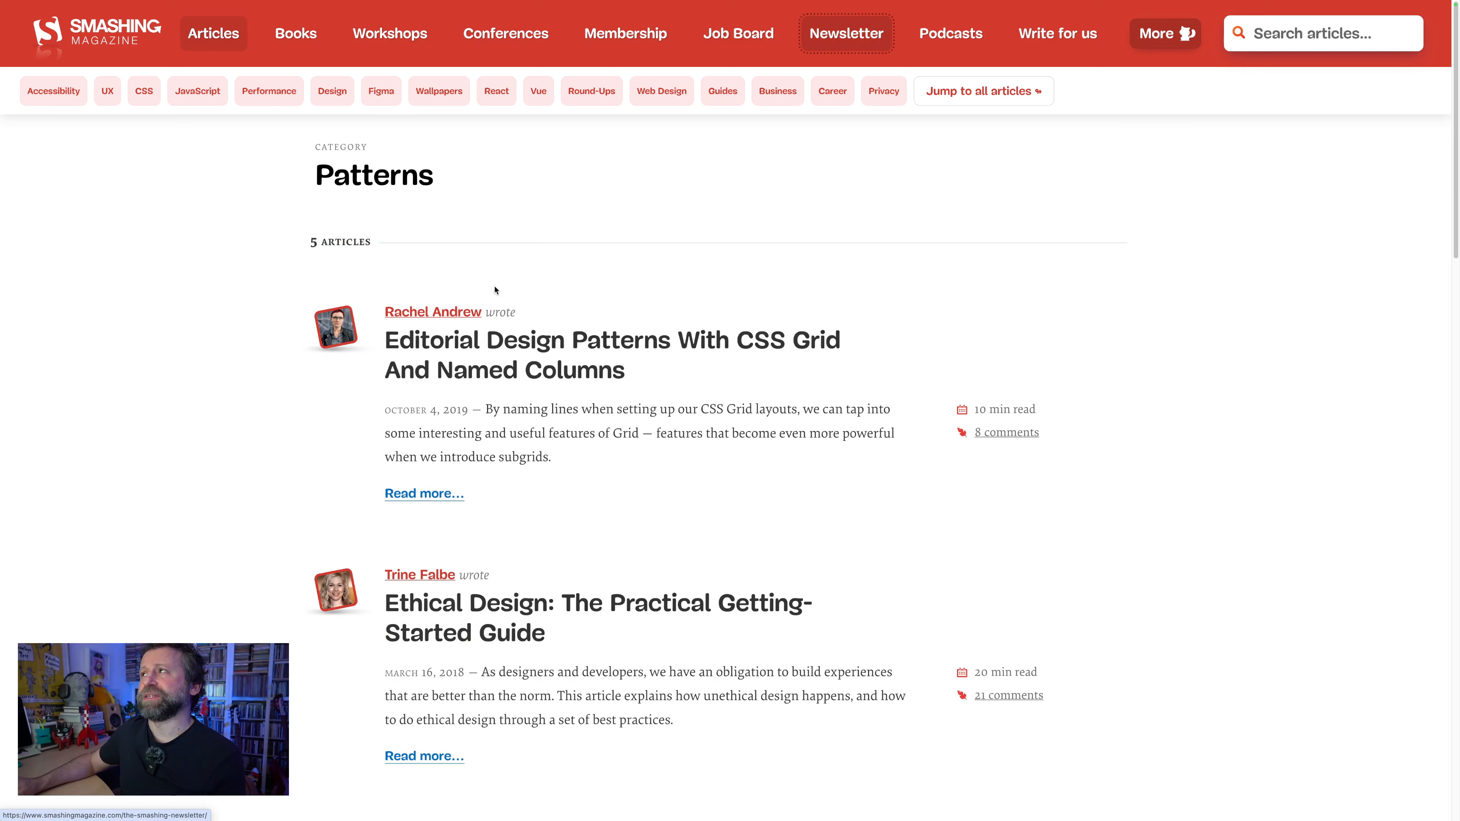
key(Tab)
key(Tab)
key(Tab)
key(Tab)
key(Tab)
key(Tab)
key(Tab)
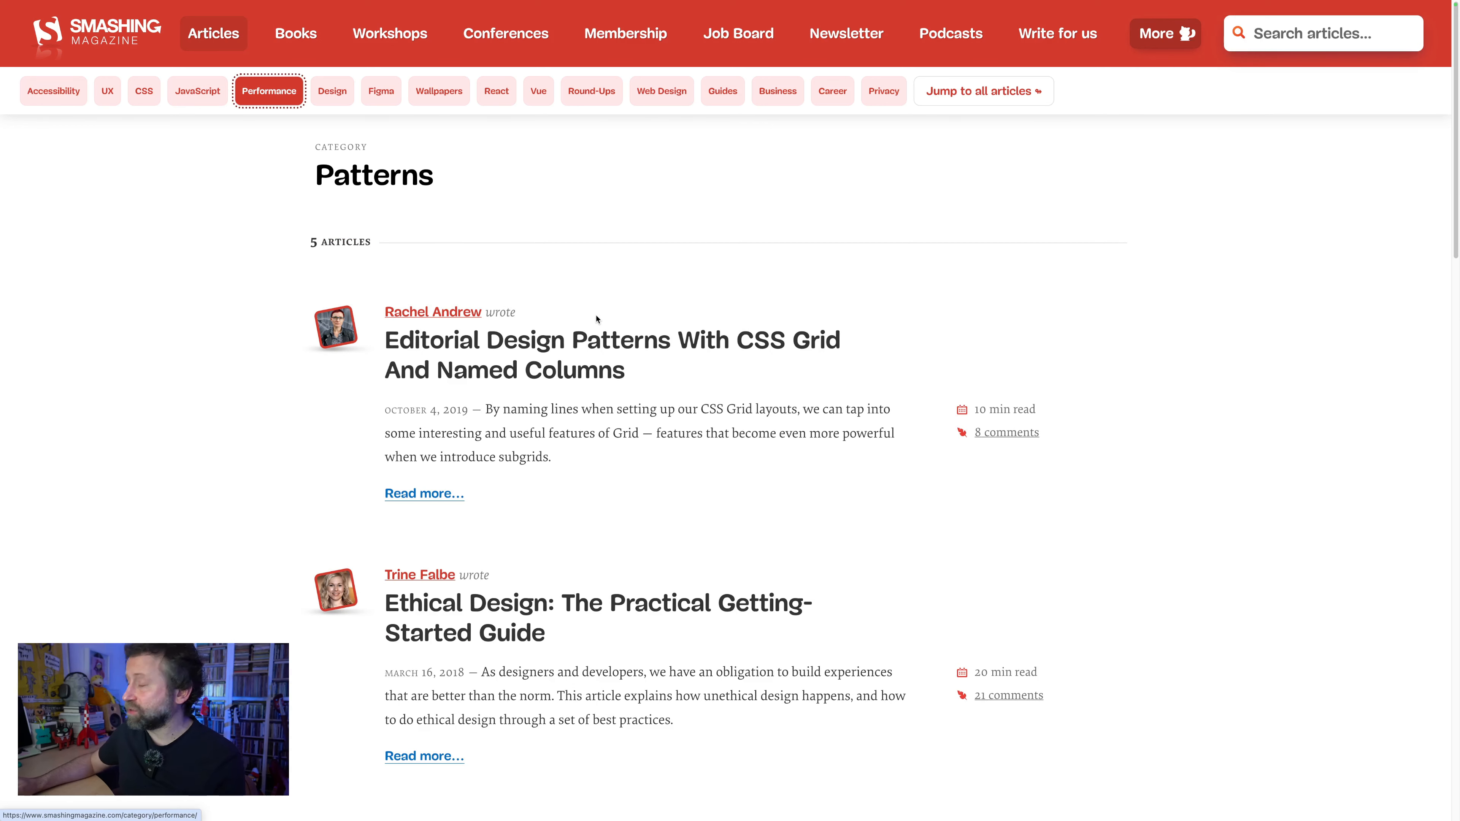
Switch to the Atlassian Developer Community post and circle the before-and-after button focus illustration, clearing the annotation when done.
key(ctrl+Tab)
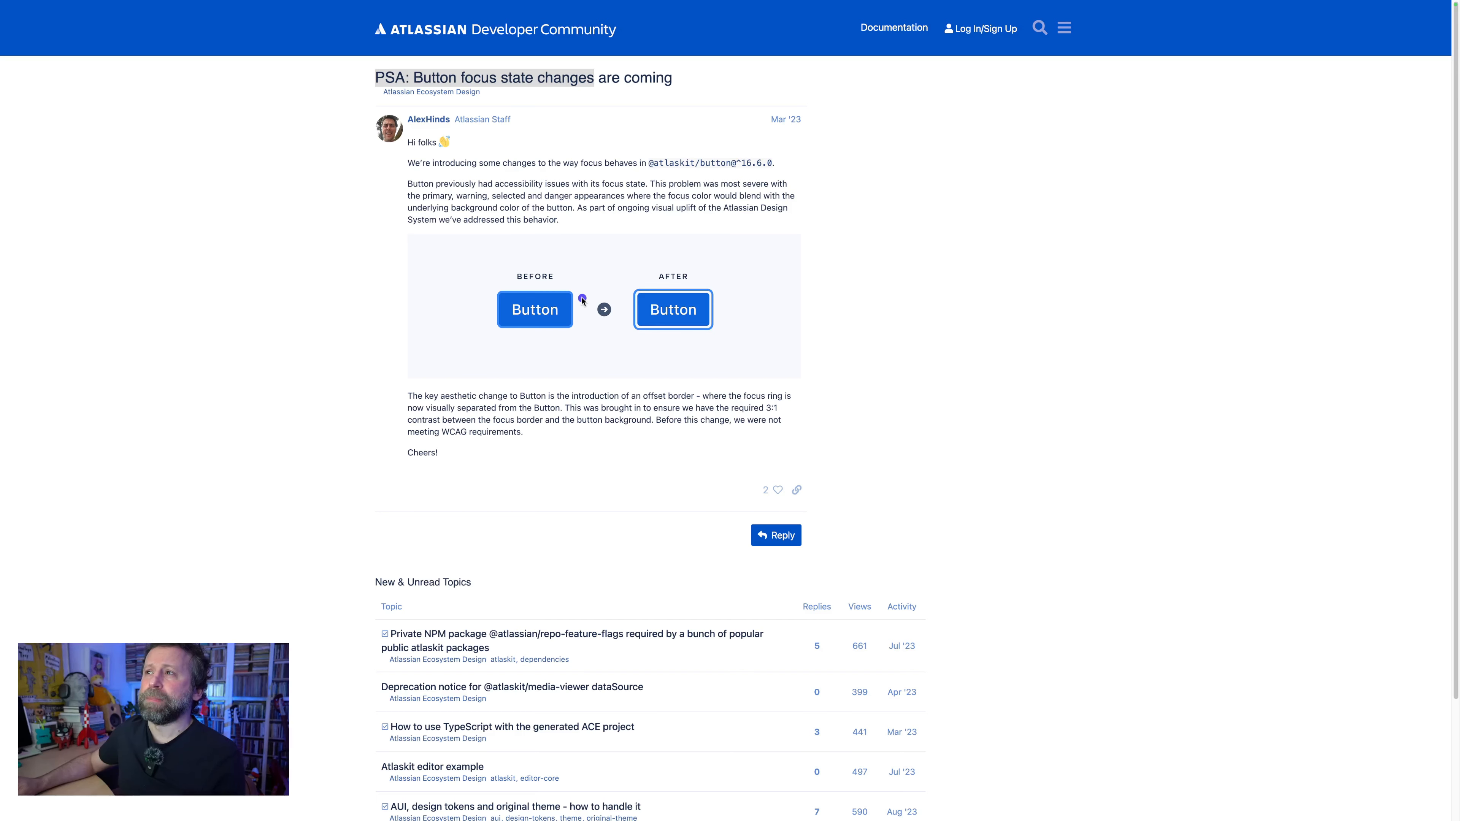
mouse_move(571, 267)
mouse_down()
mouse_move(702, 353)
mouse_move(584, 248)
mouse_up()
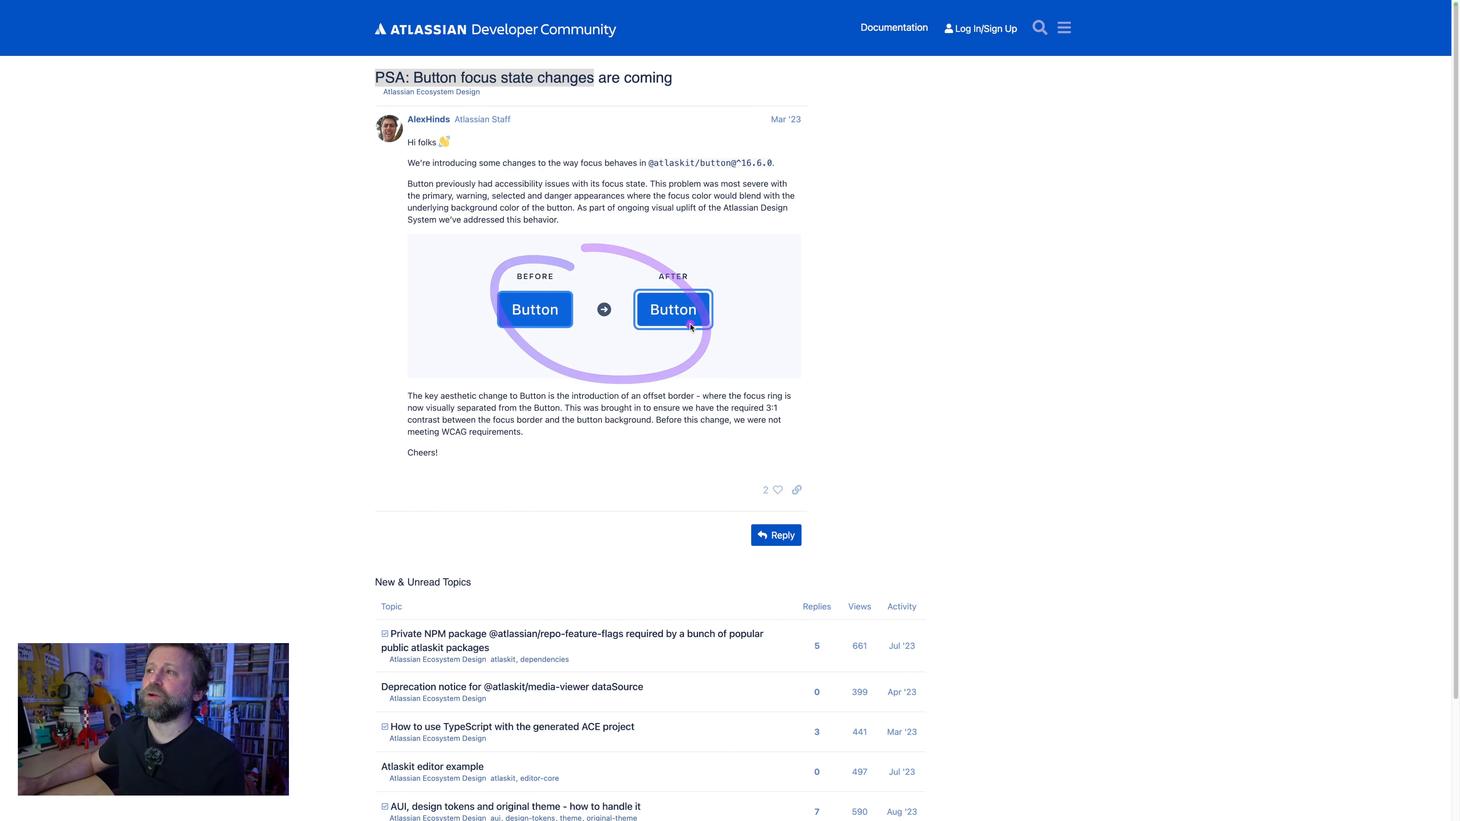
key(ctrl+z)
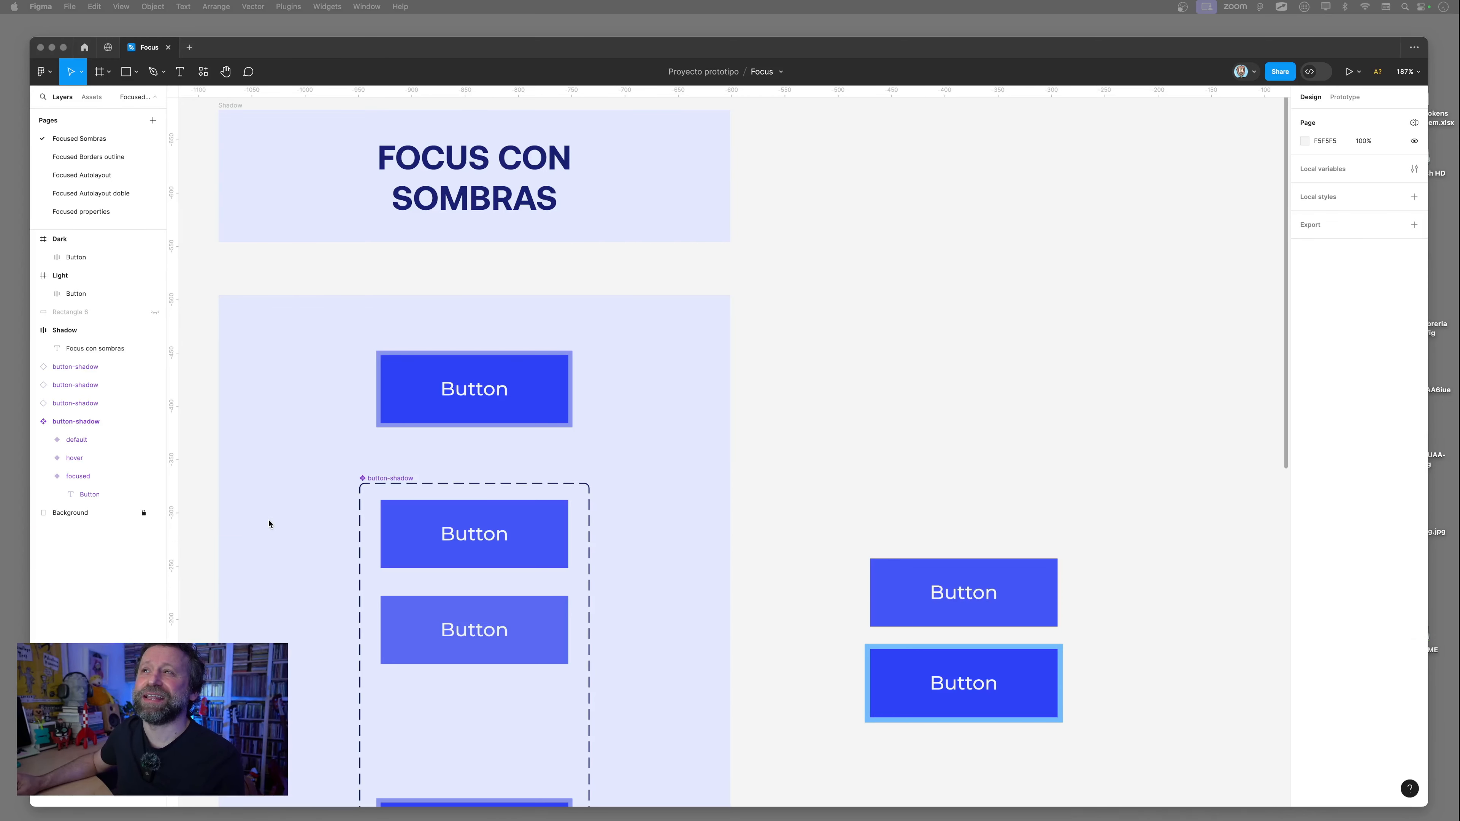
In the Figma Focus file, select the focused button instance with the light-blue ring and inspect its drop shadow settings.
click(791, 485)
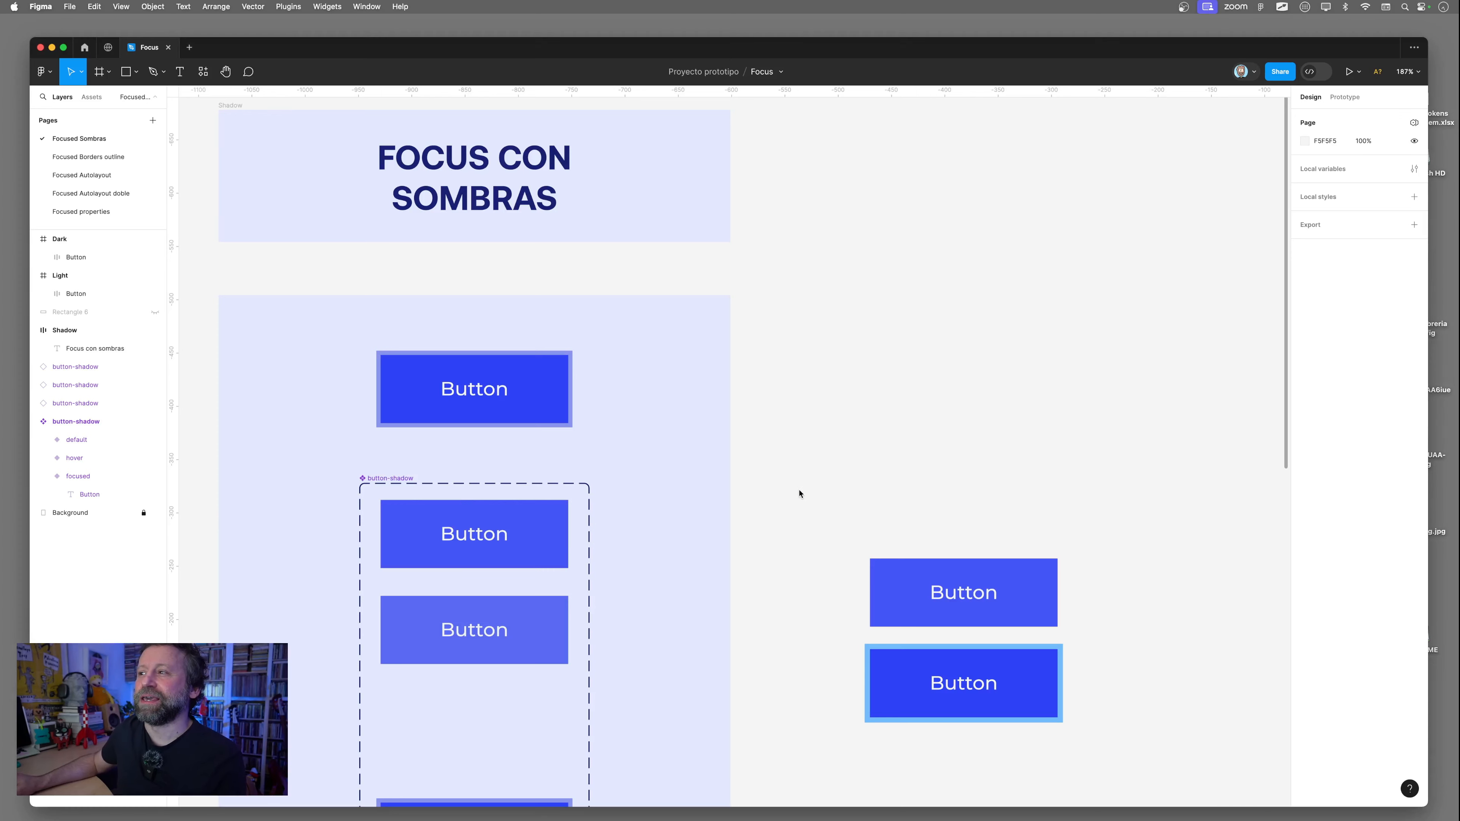
drag(814, 496, 564, 460)
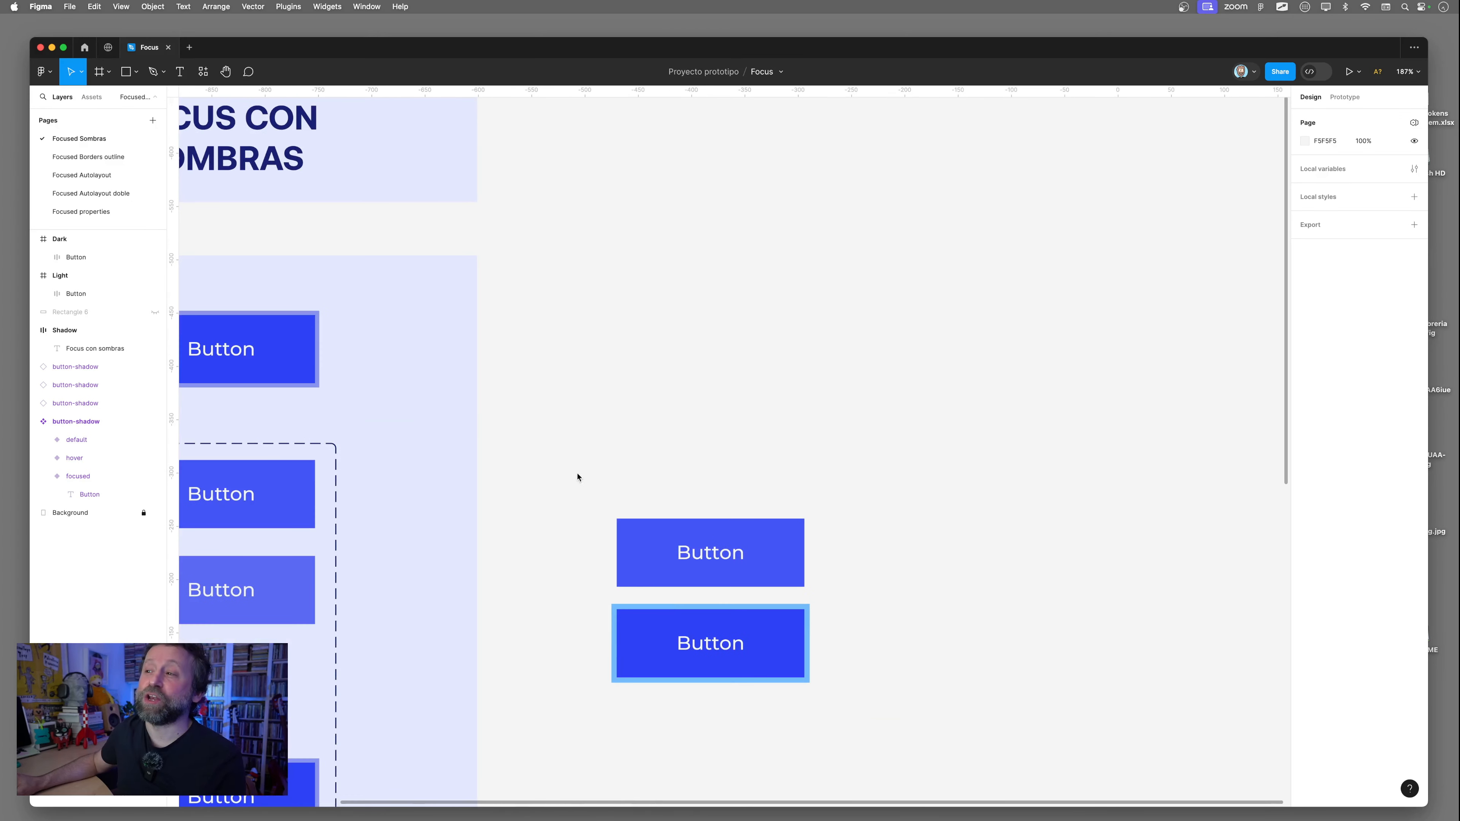
scroll(684, 615, up, 2)
scroll(684, 615, up, 2)
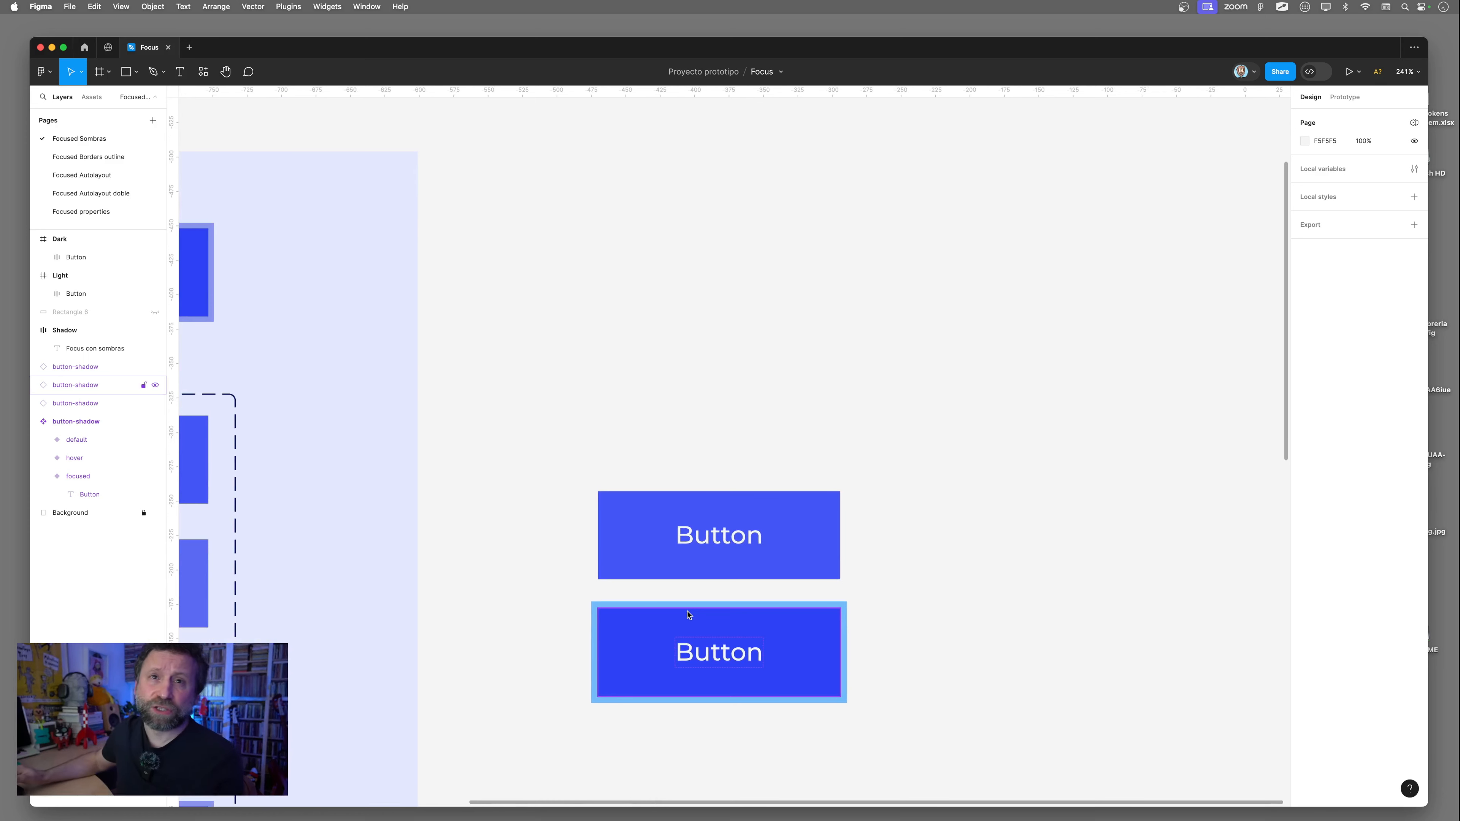
scroll(707, 592, up, 2)
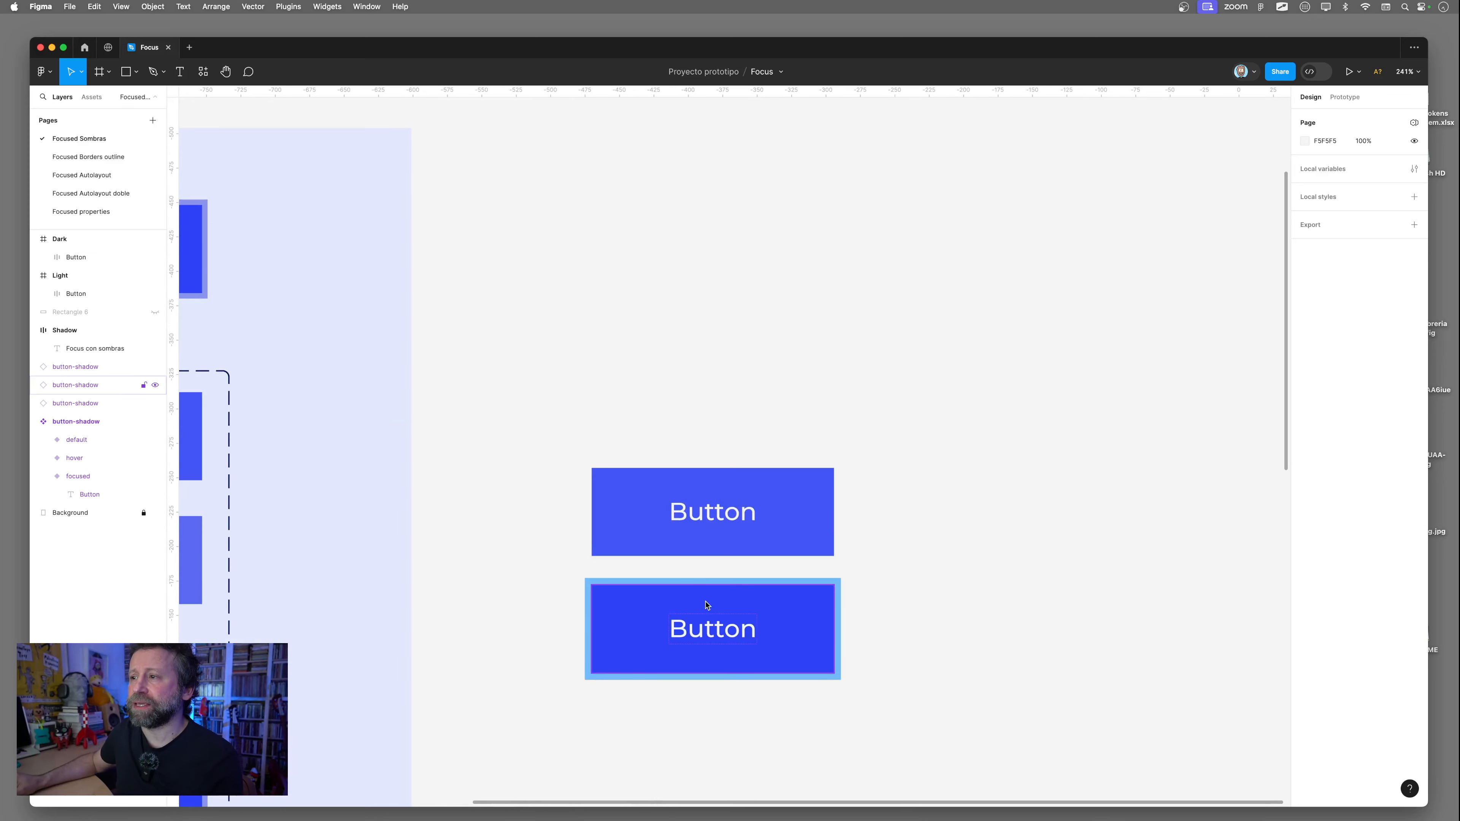
click(707, 605)
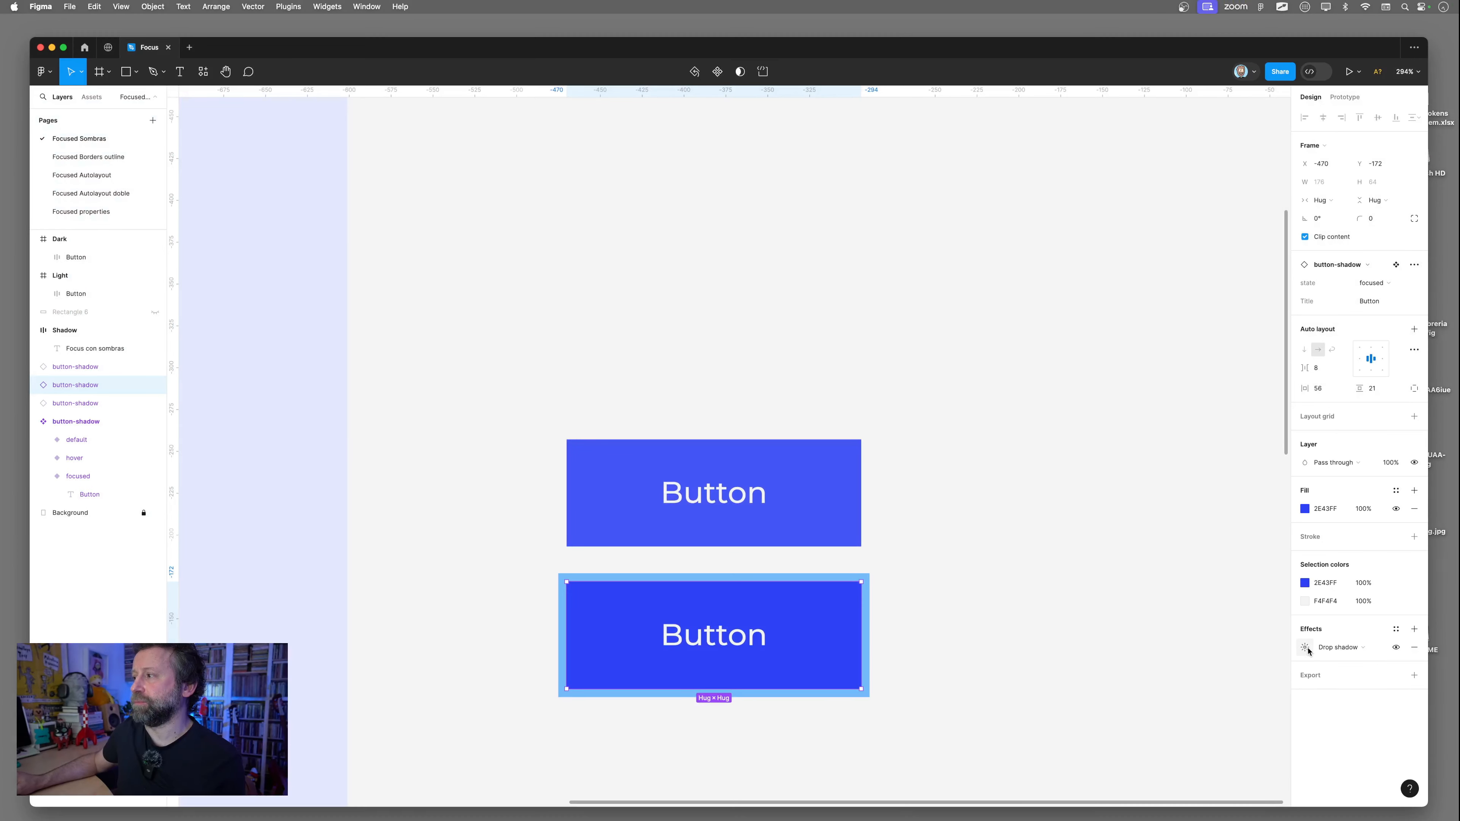
click(1305, 648)
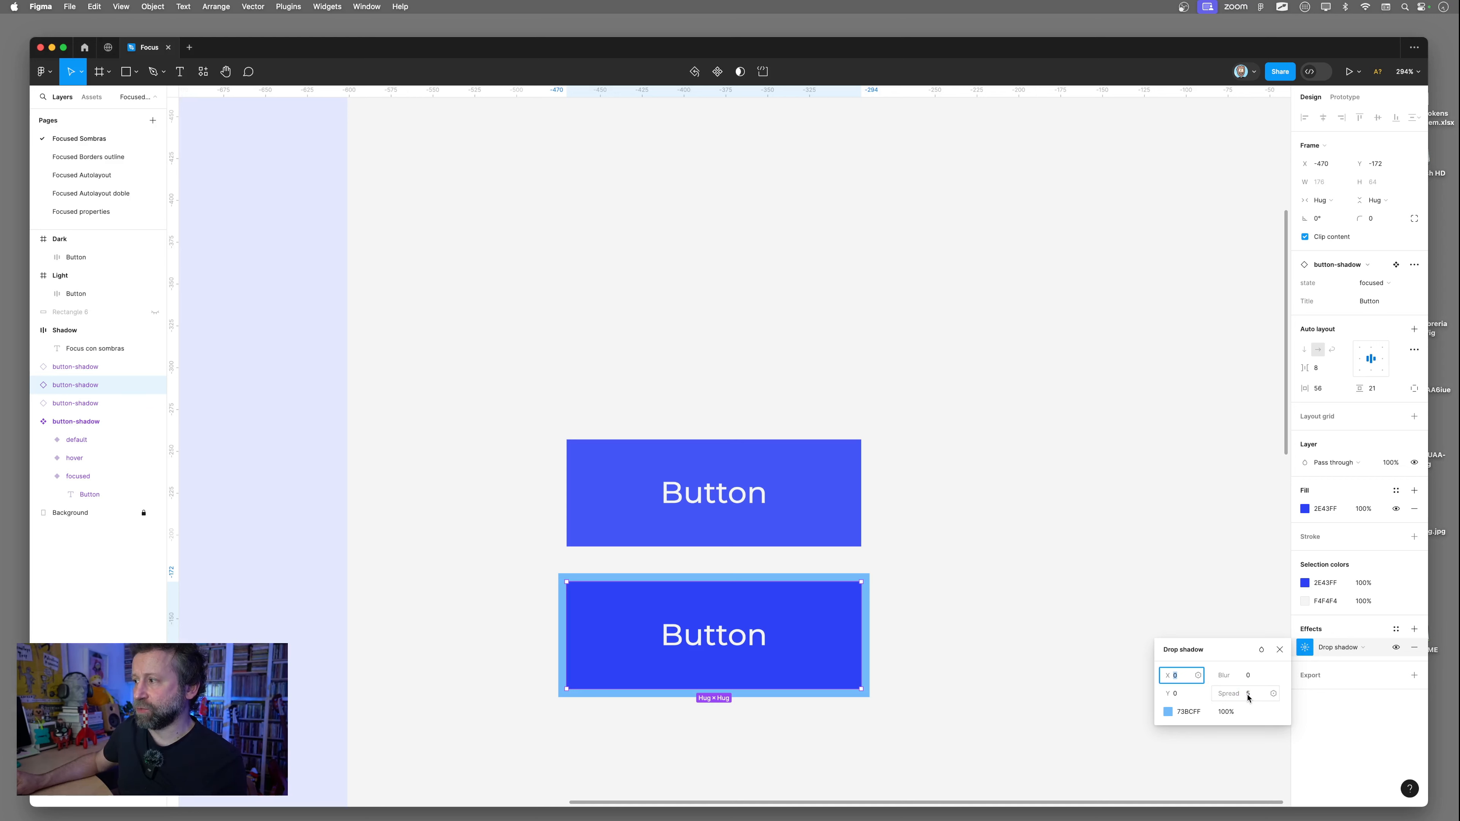
drag(1249, 694, 1248, 697)
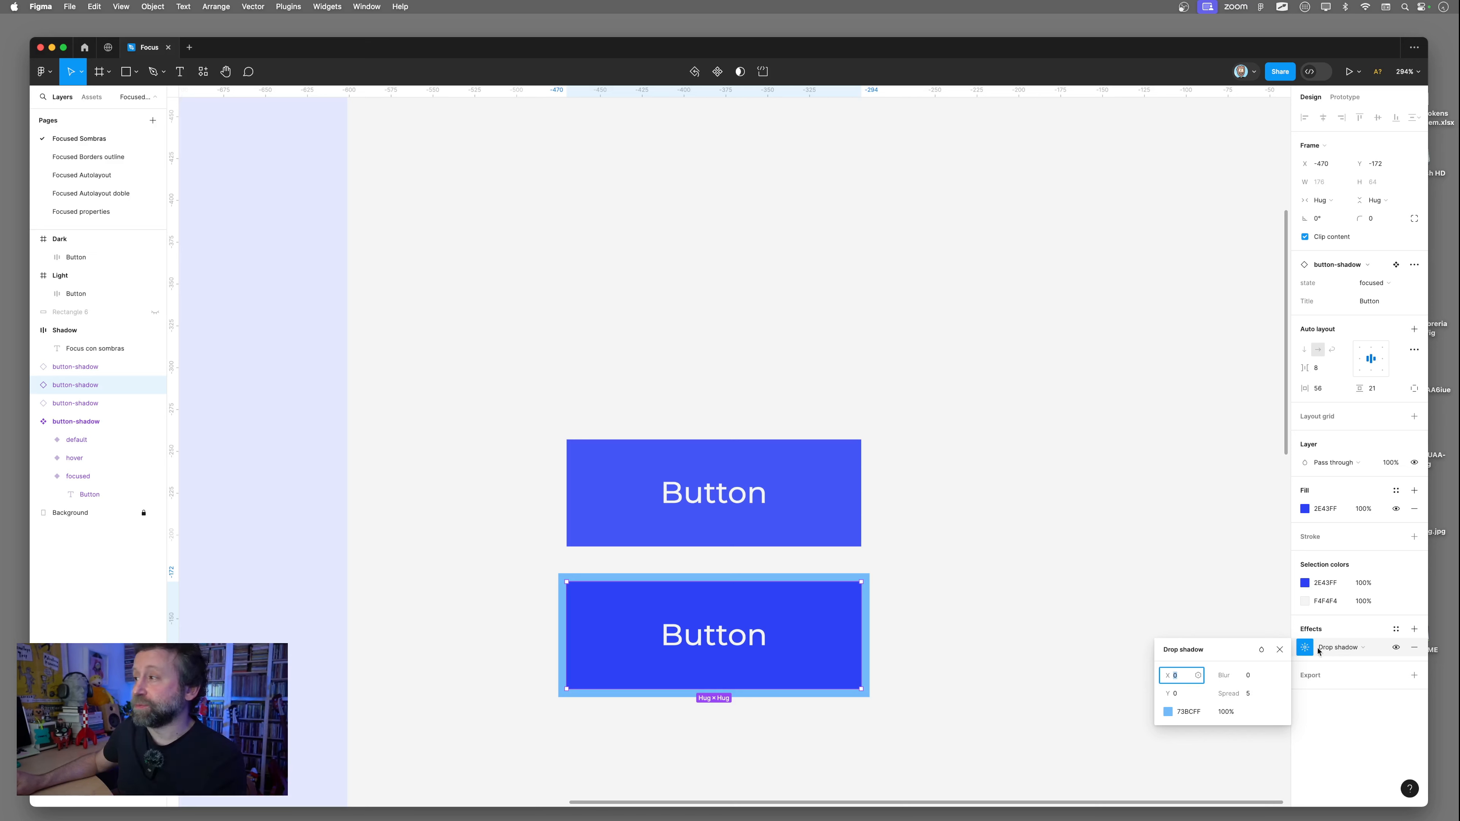
click(1317, 539)
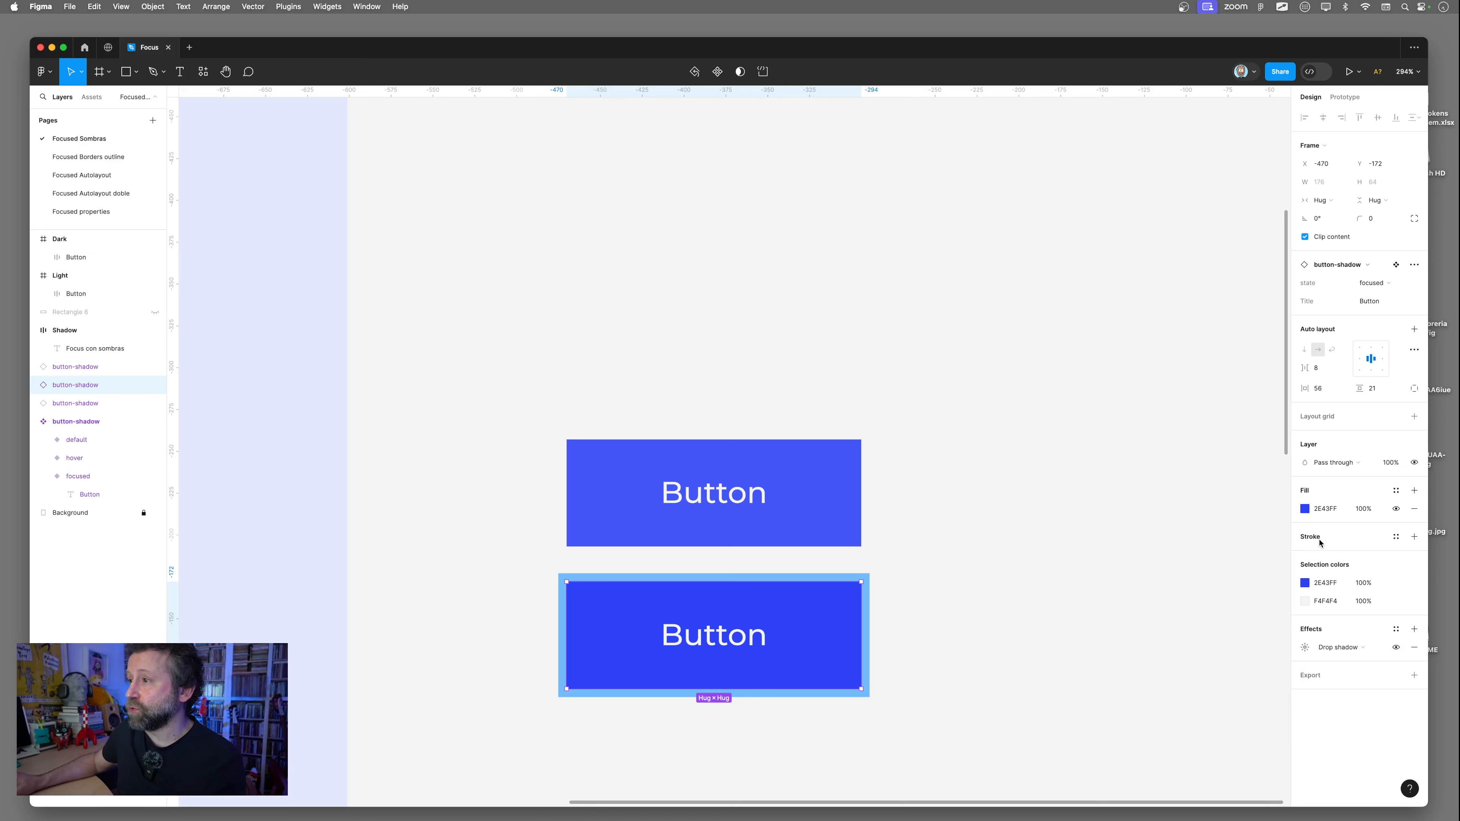
Add a white FFFFFF inside stroke with a weight of 2 to the focused button instance.
click(1318, 540)
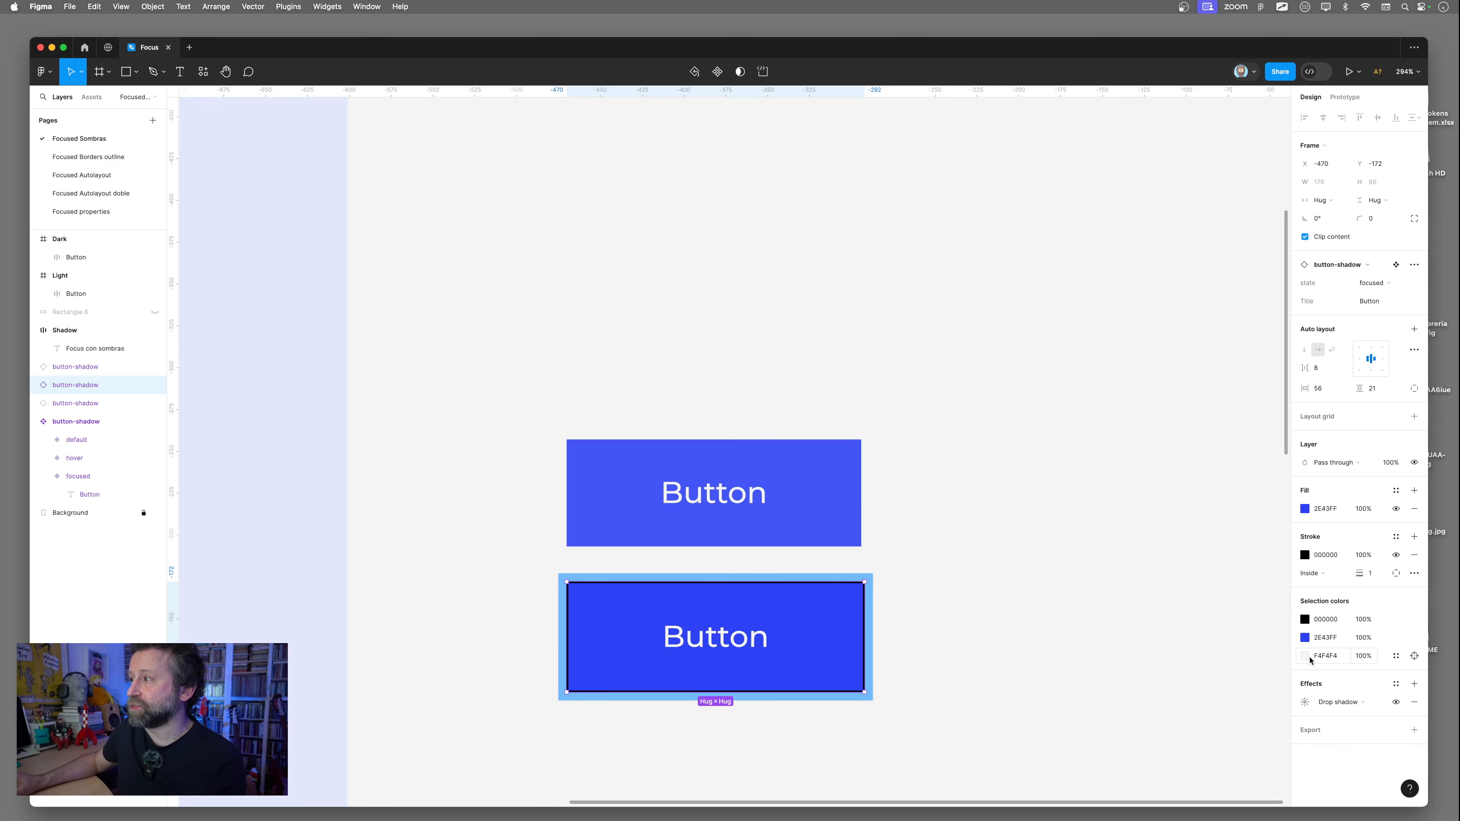
click(1306, 555)
drag(1288, 572, 1128, 508)
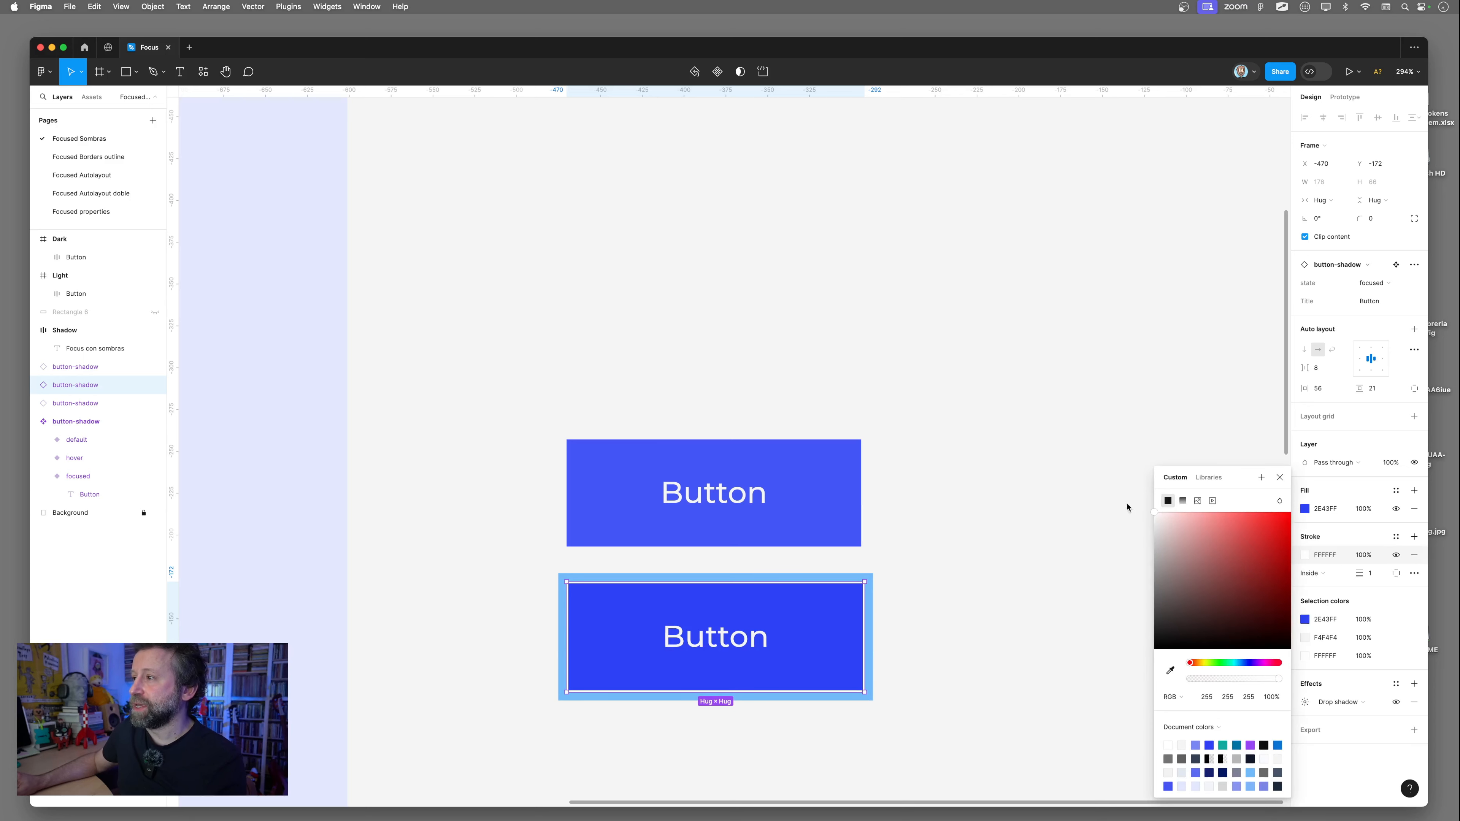
click(1360, 576)
key(Up)
key(Return)
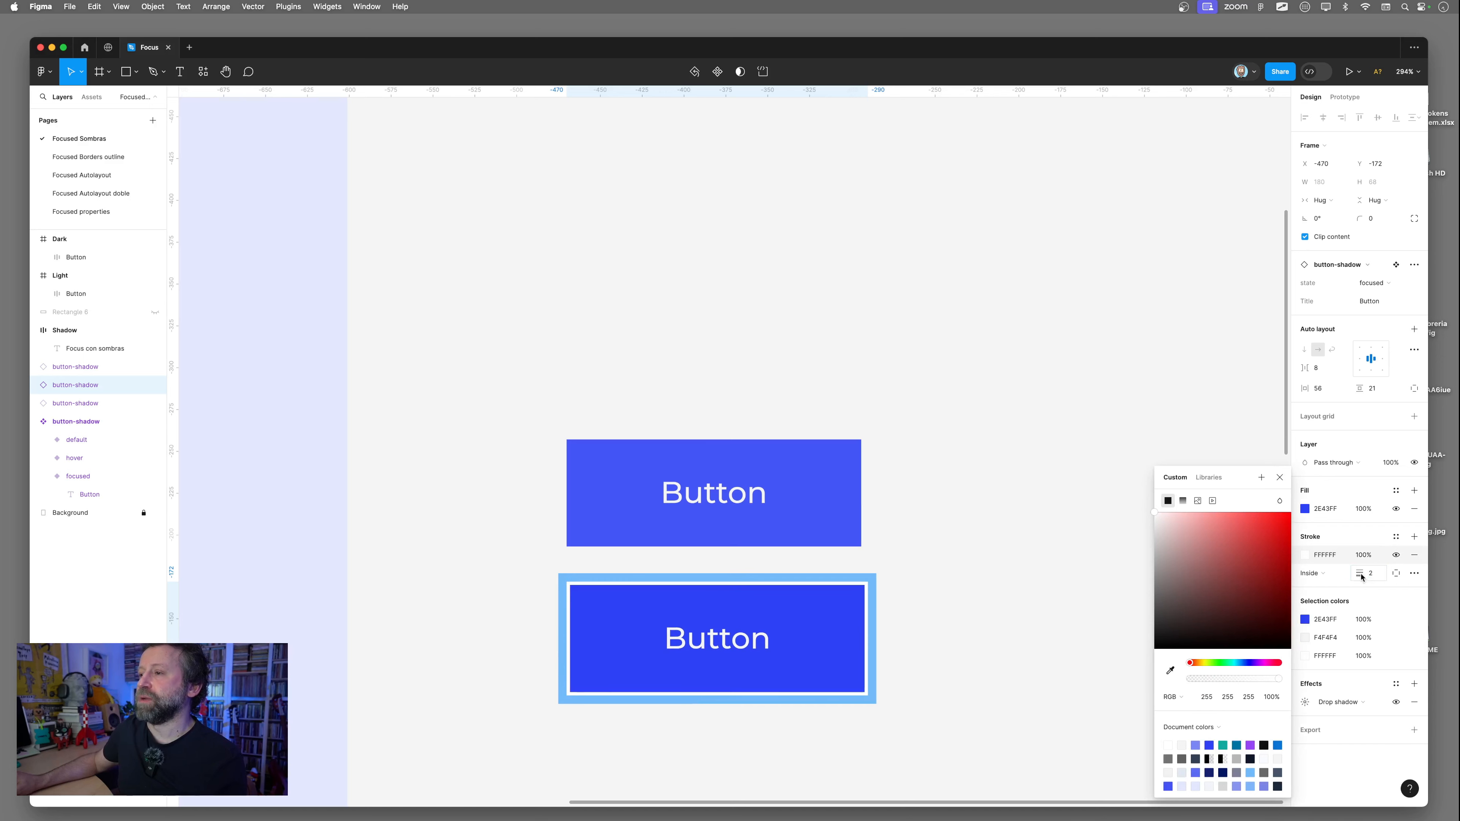
Undo the stroke's weight and colour changes and remove the stroke from the focused button instance.
key(super+z)
key(super+z)
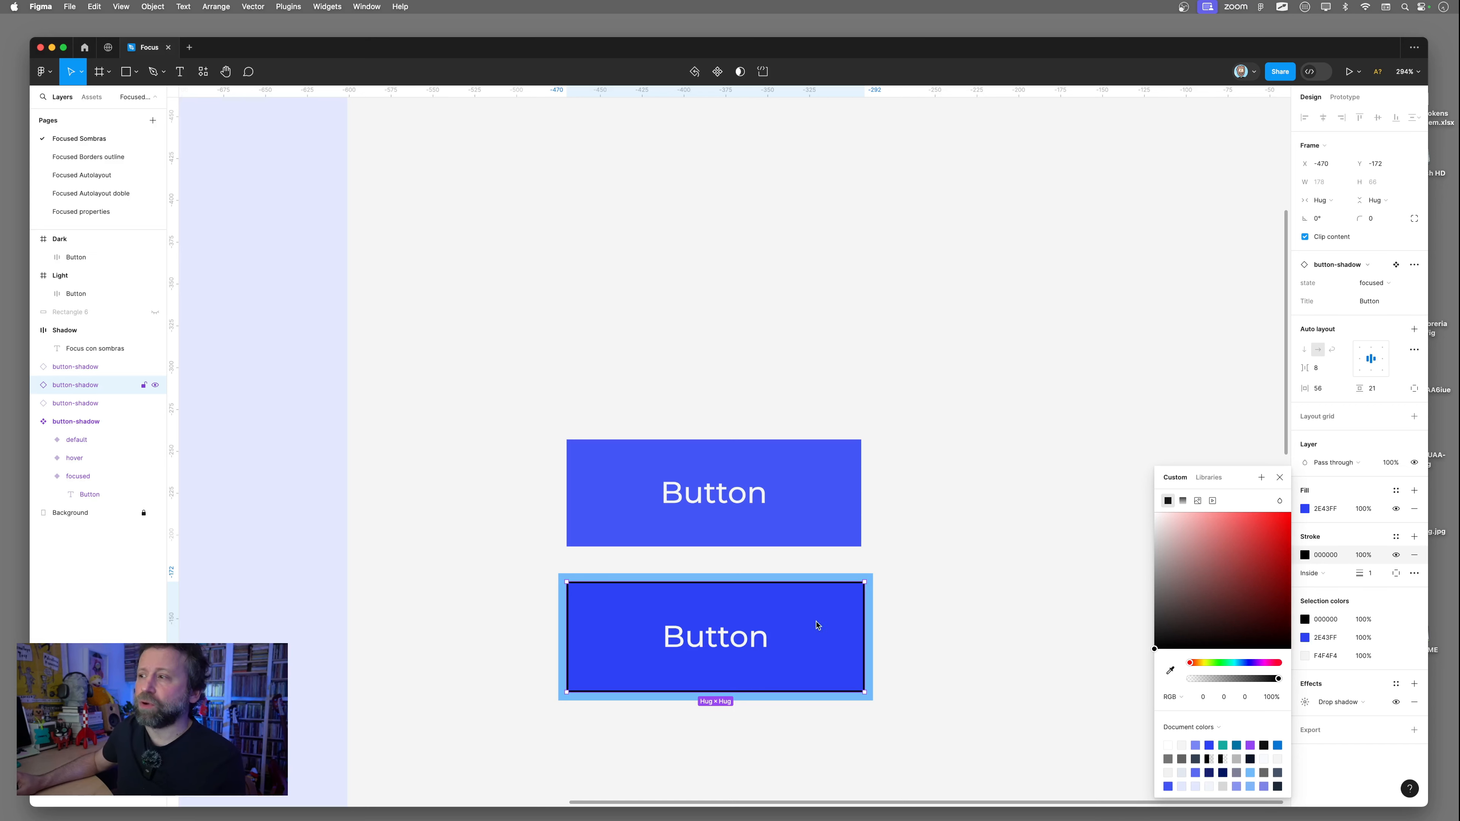
click(1415, 555)
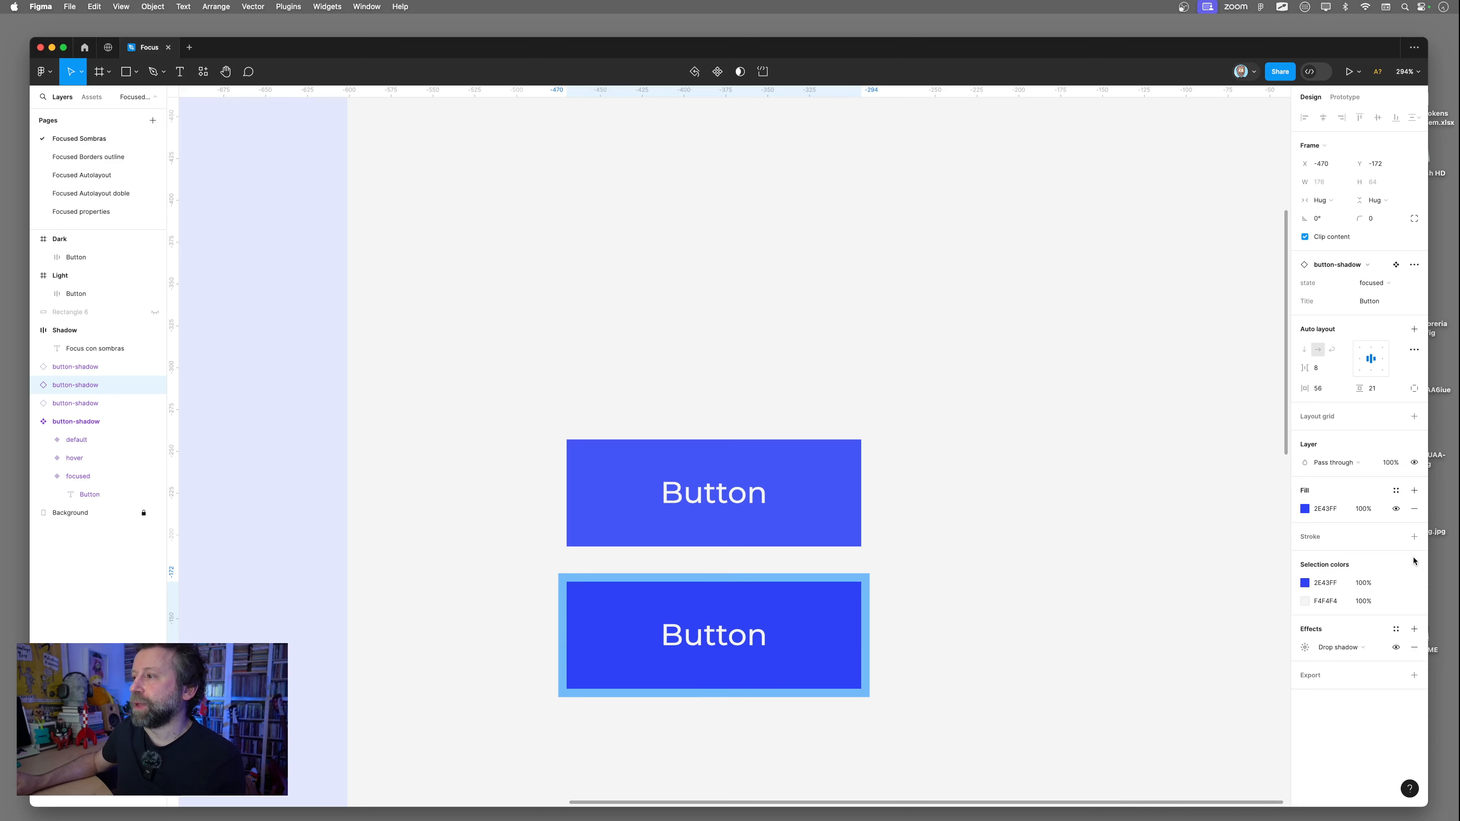
Select the Focus button in the Light frame and inspect the settings of both its drop shadows.
drag(491, 735, 557, 619)
scroll(557, 619, down, 15)
scroll(558, 619, left, 10)
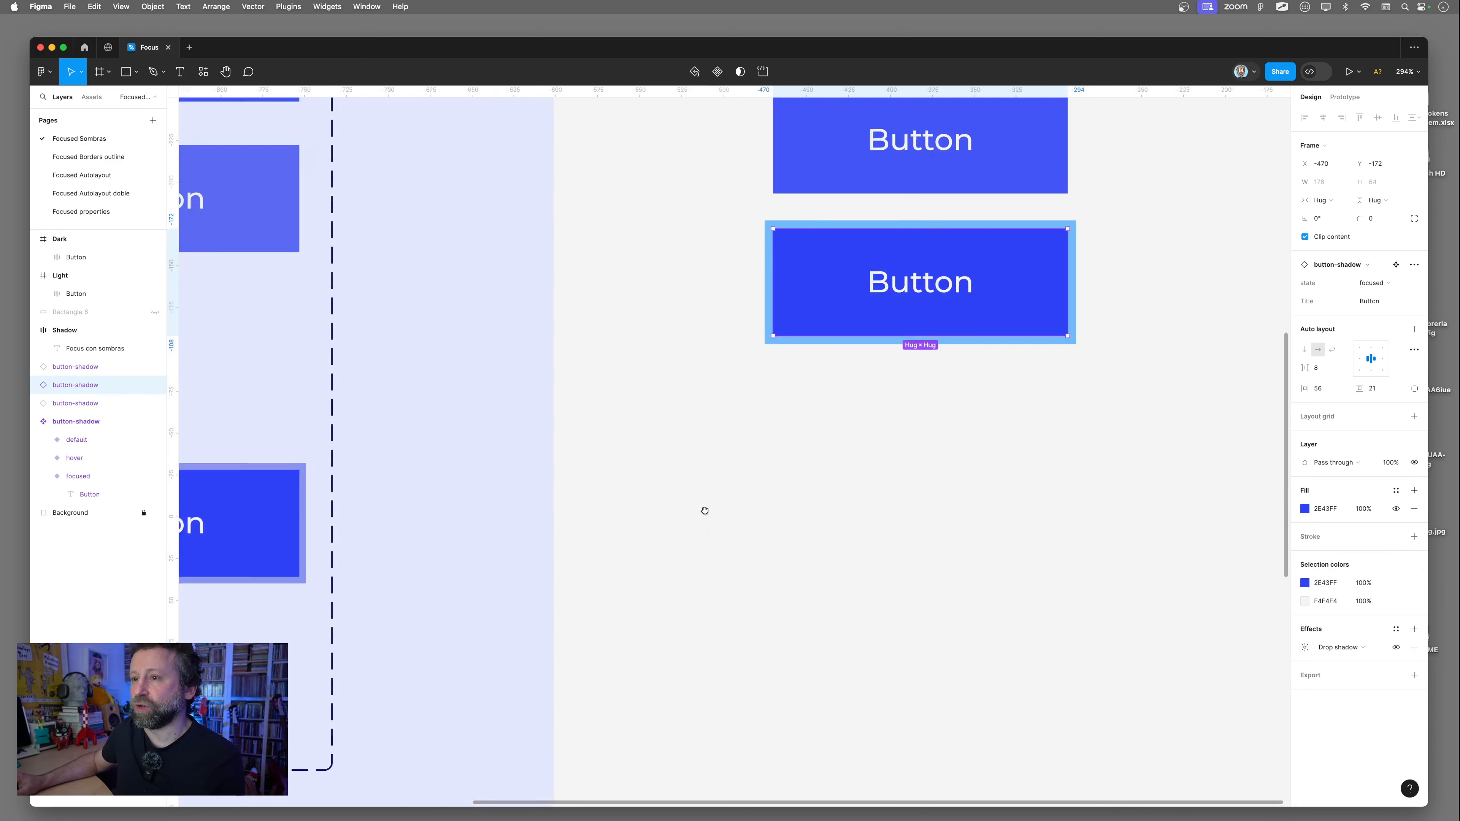
scroll(641, 504, down, 10)
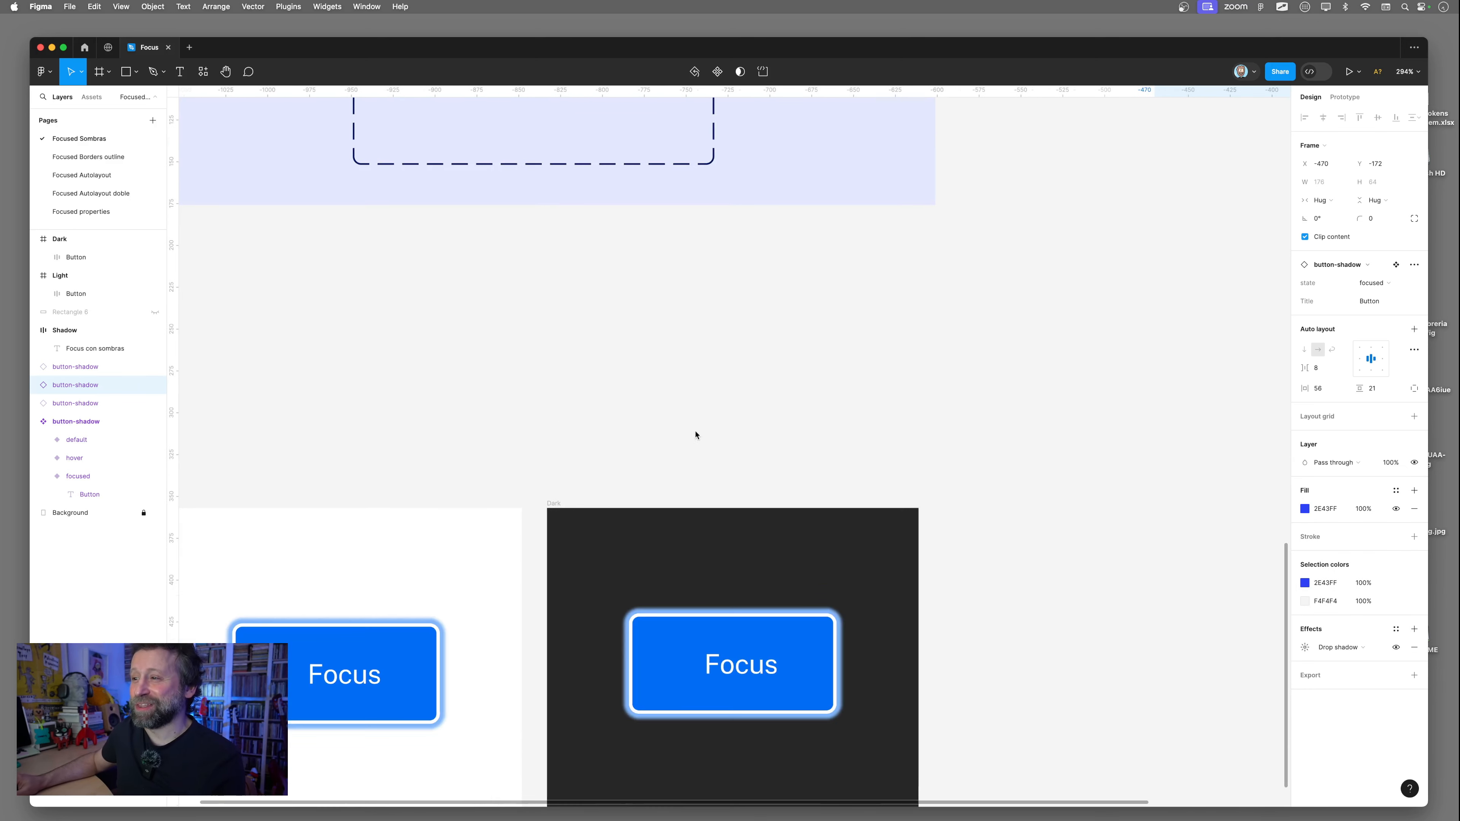
scroll(641, 503, left, 8)
scroll(582, 504, up, 5)
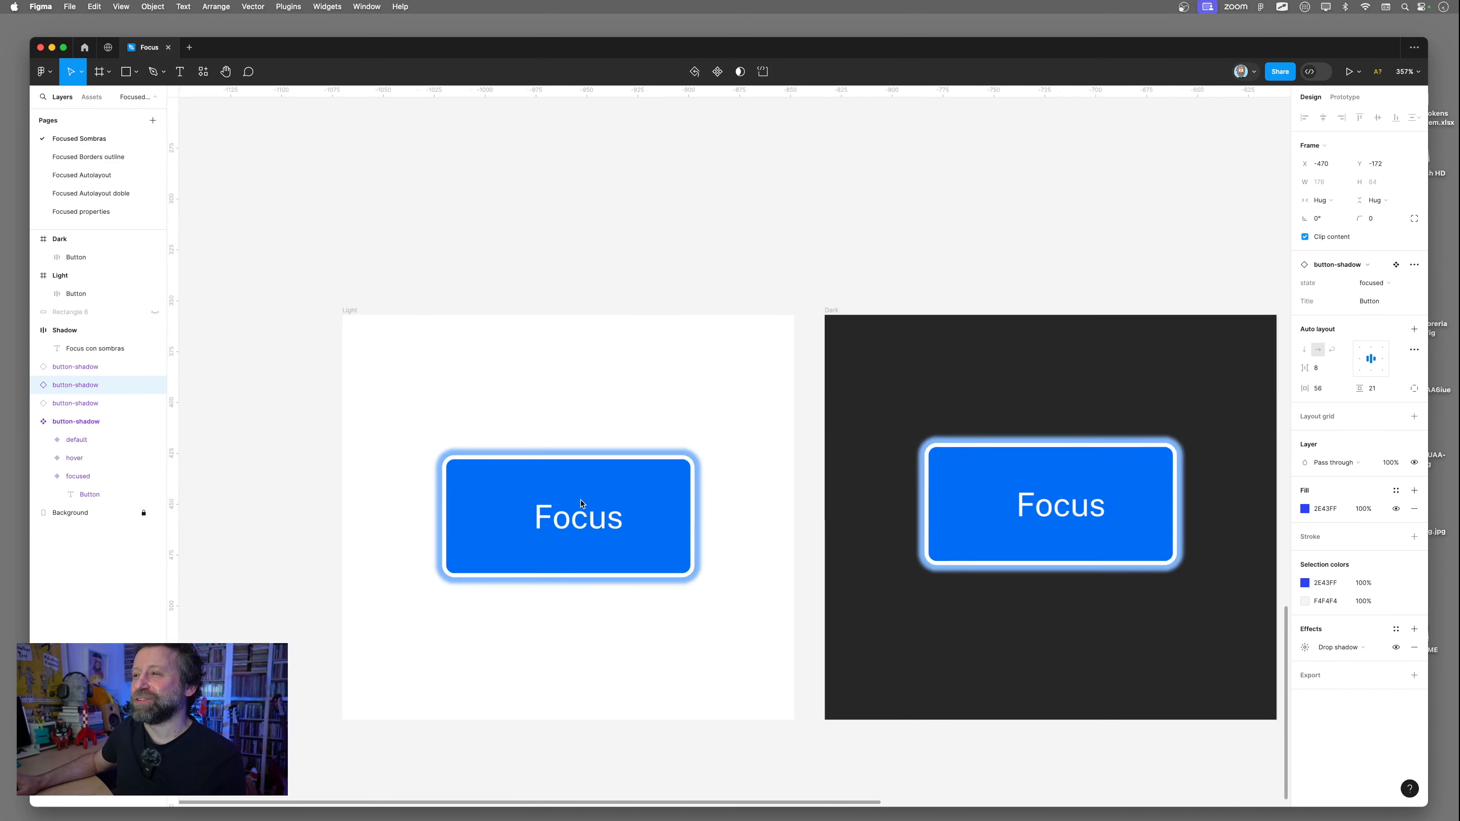
click(637, 482)
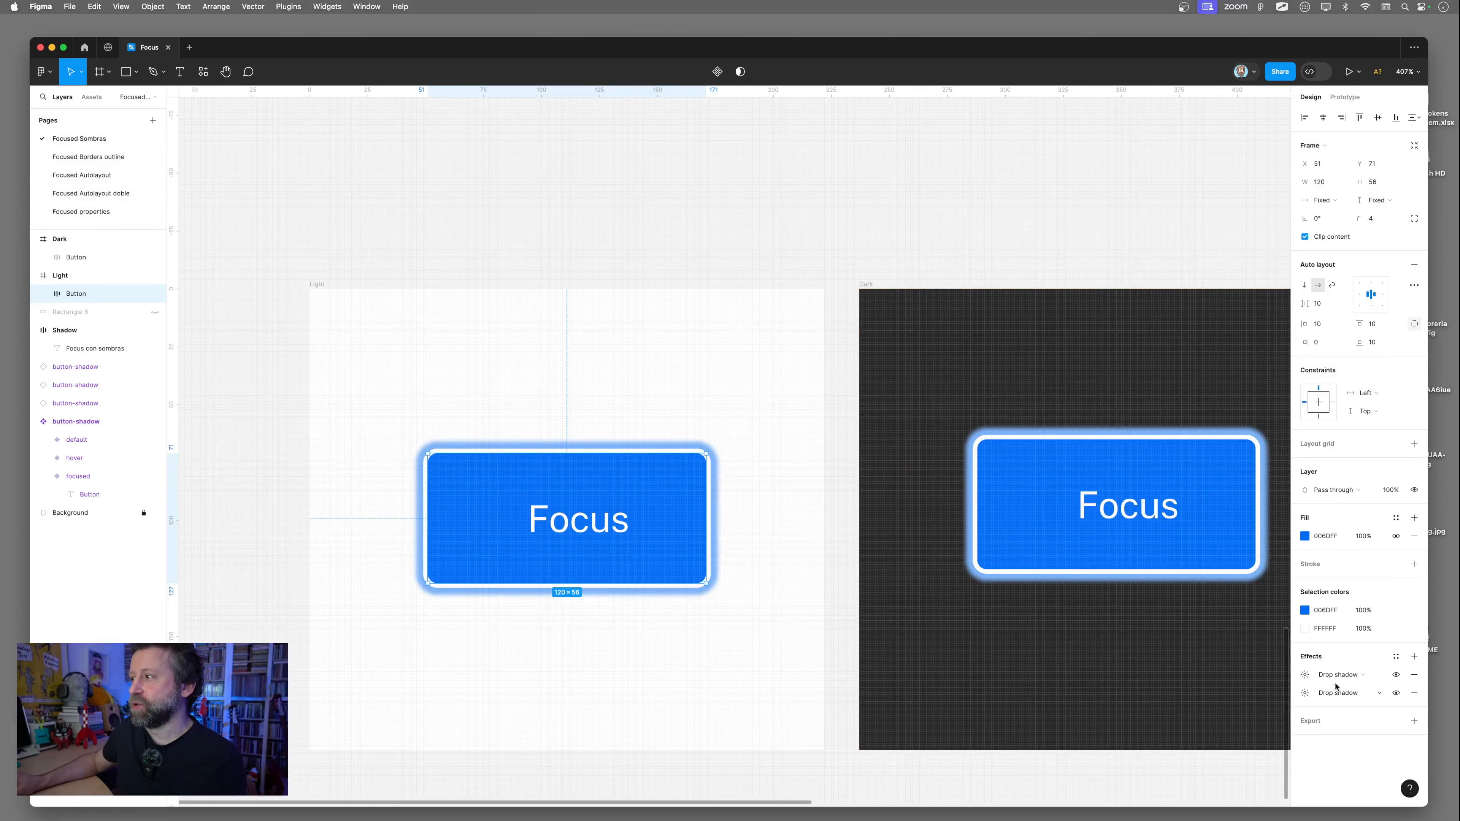
click(1302, 682)
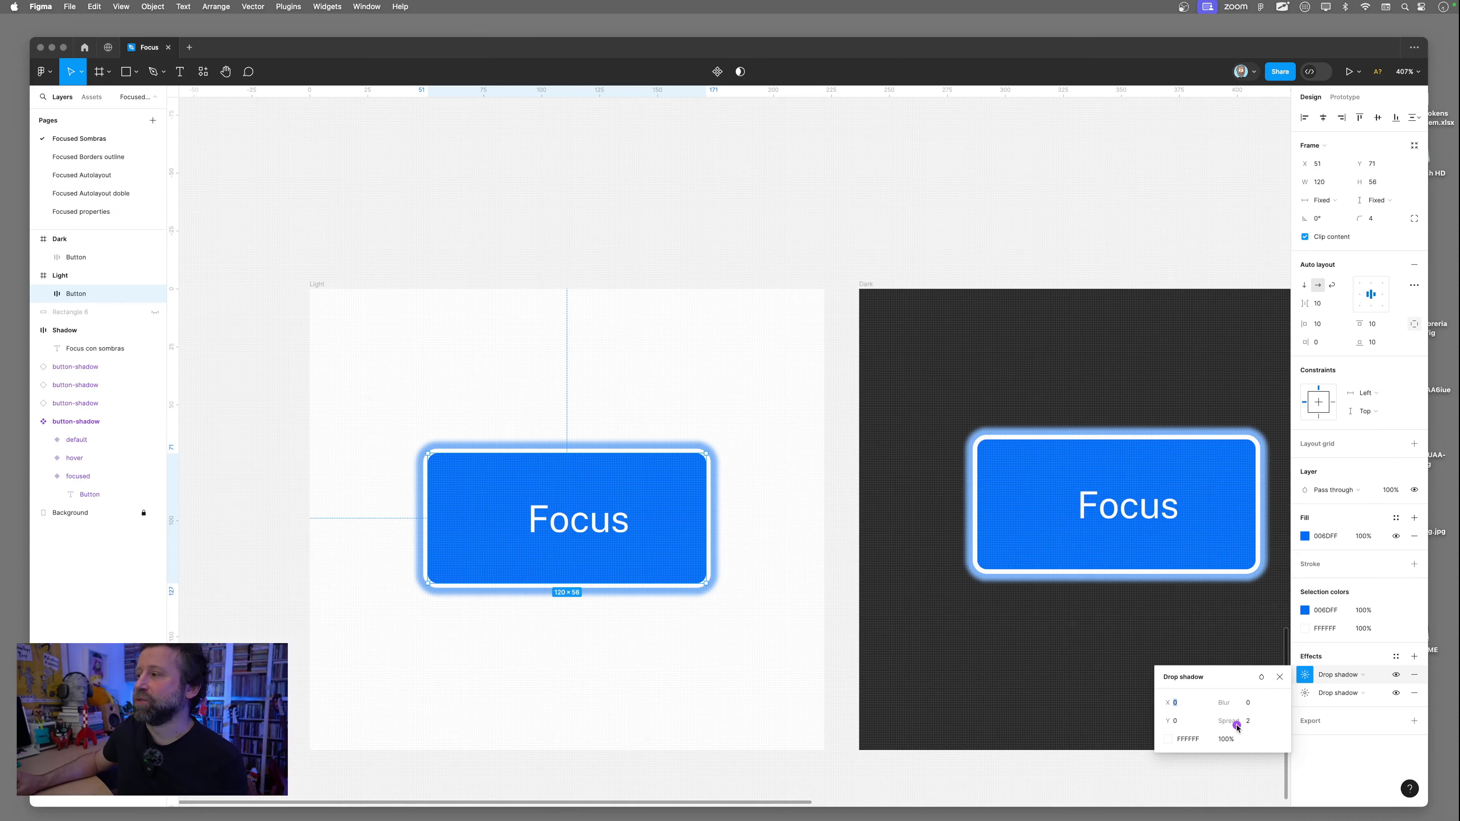
click(1304, 694)
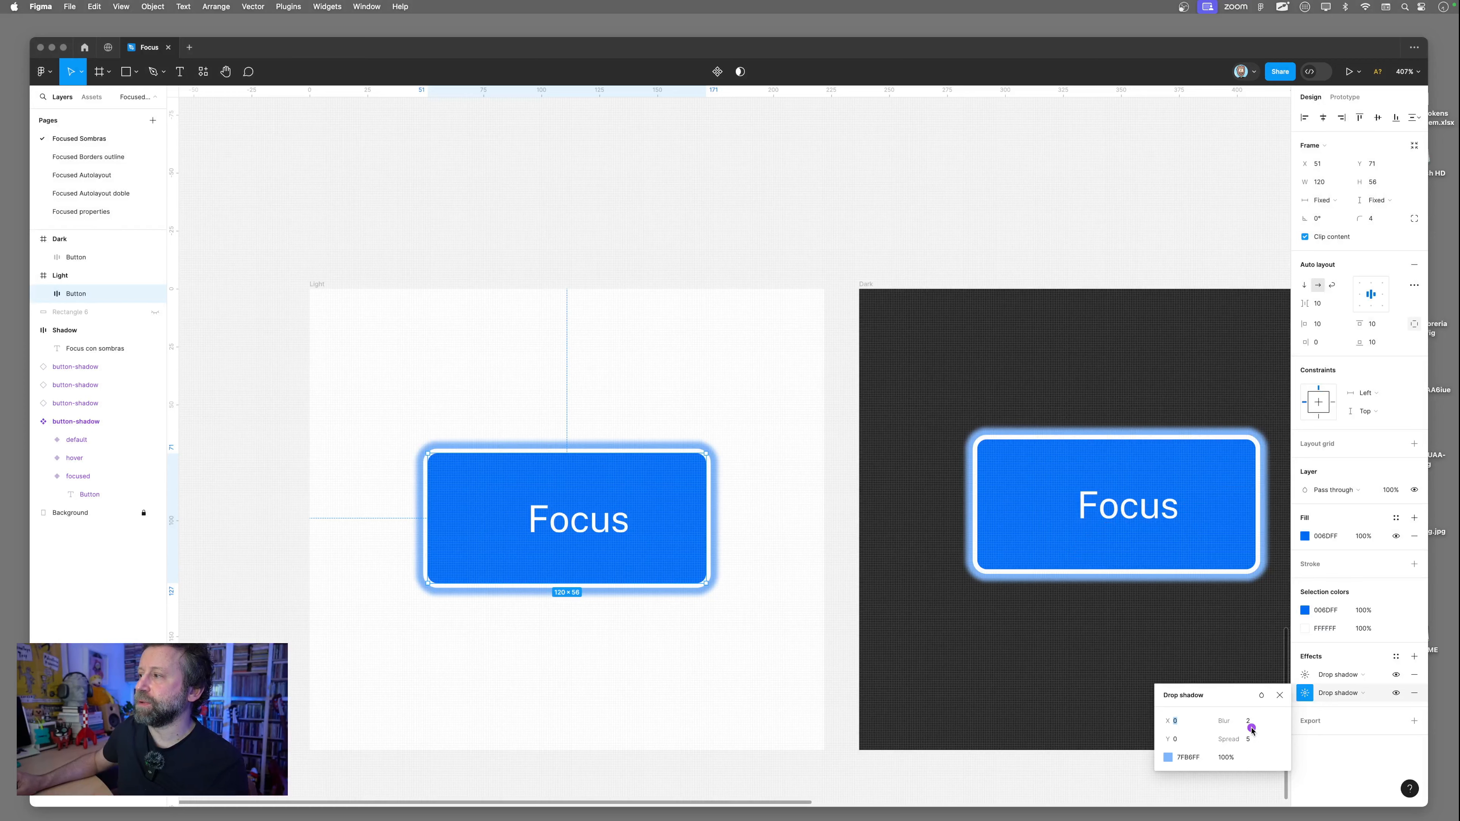
Select the Focus button in the Dark frame to examine its white and light-blue rings against the dark background.
click(1043, 382)
scroll(920, 397, right, 5)
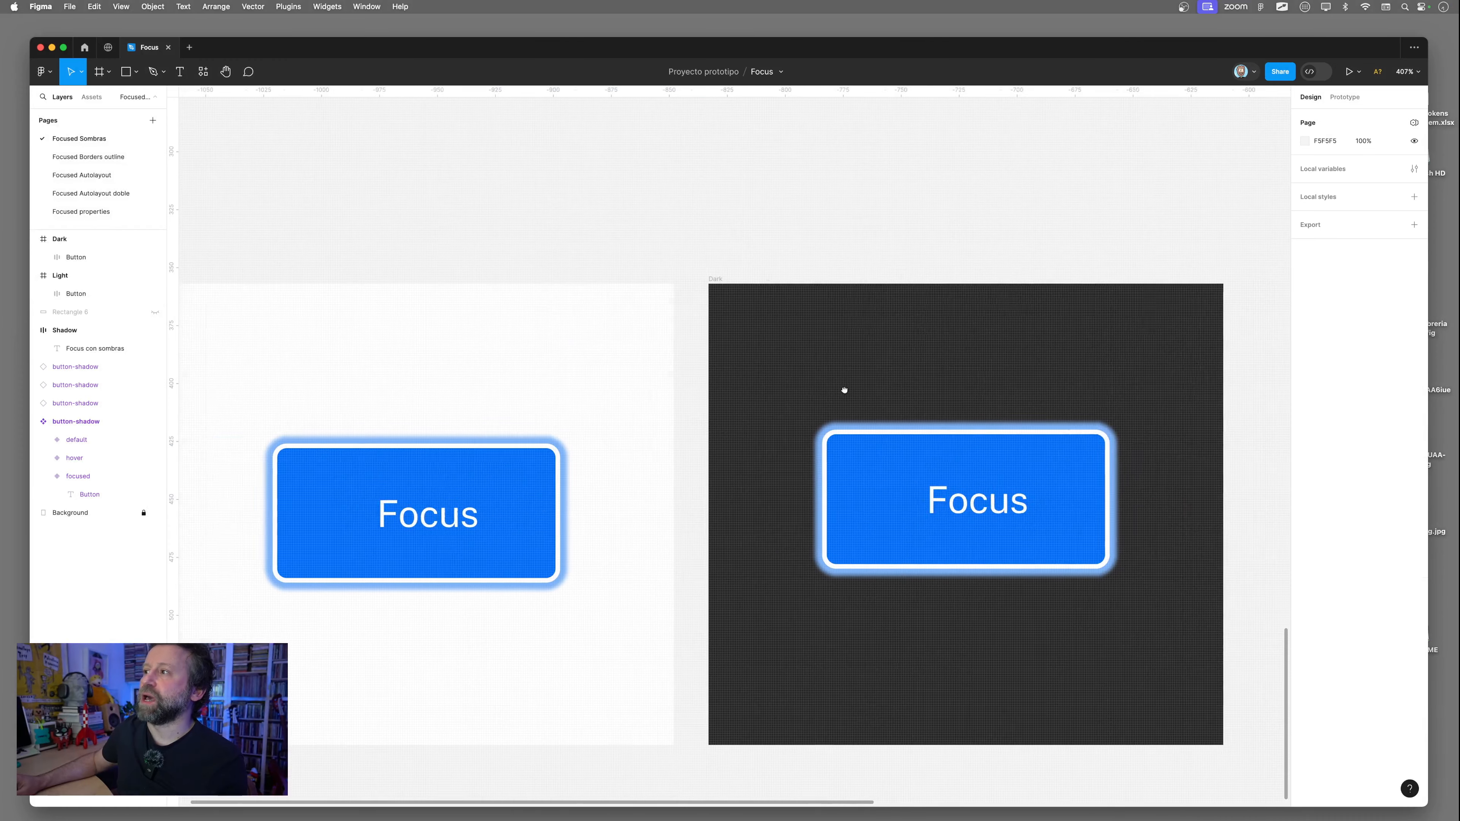
scroll(879, 477, up, 3)
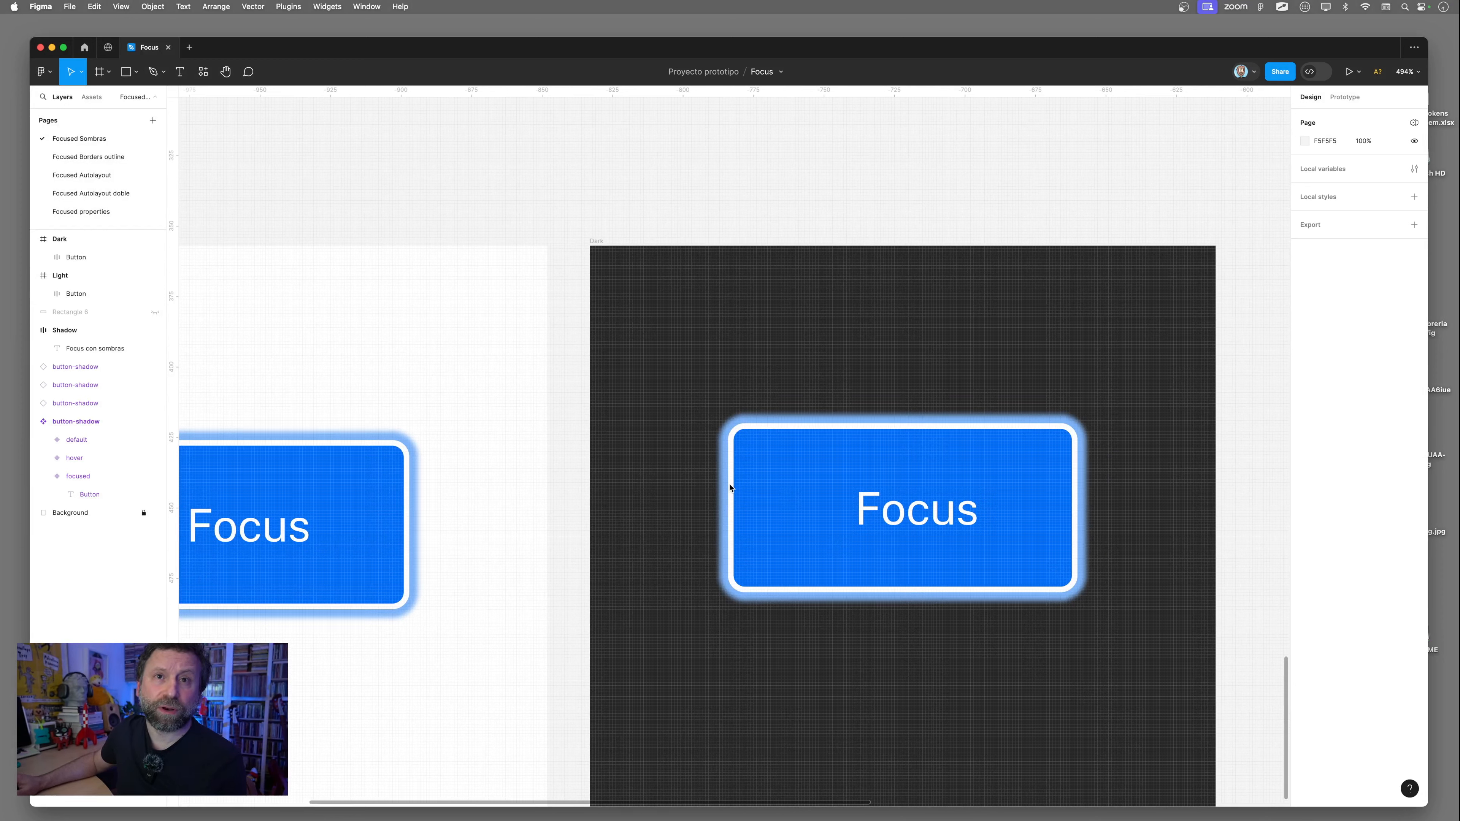
scroll(805, 469, down, 2)
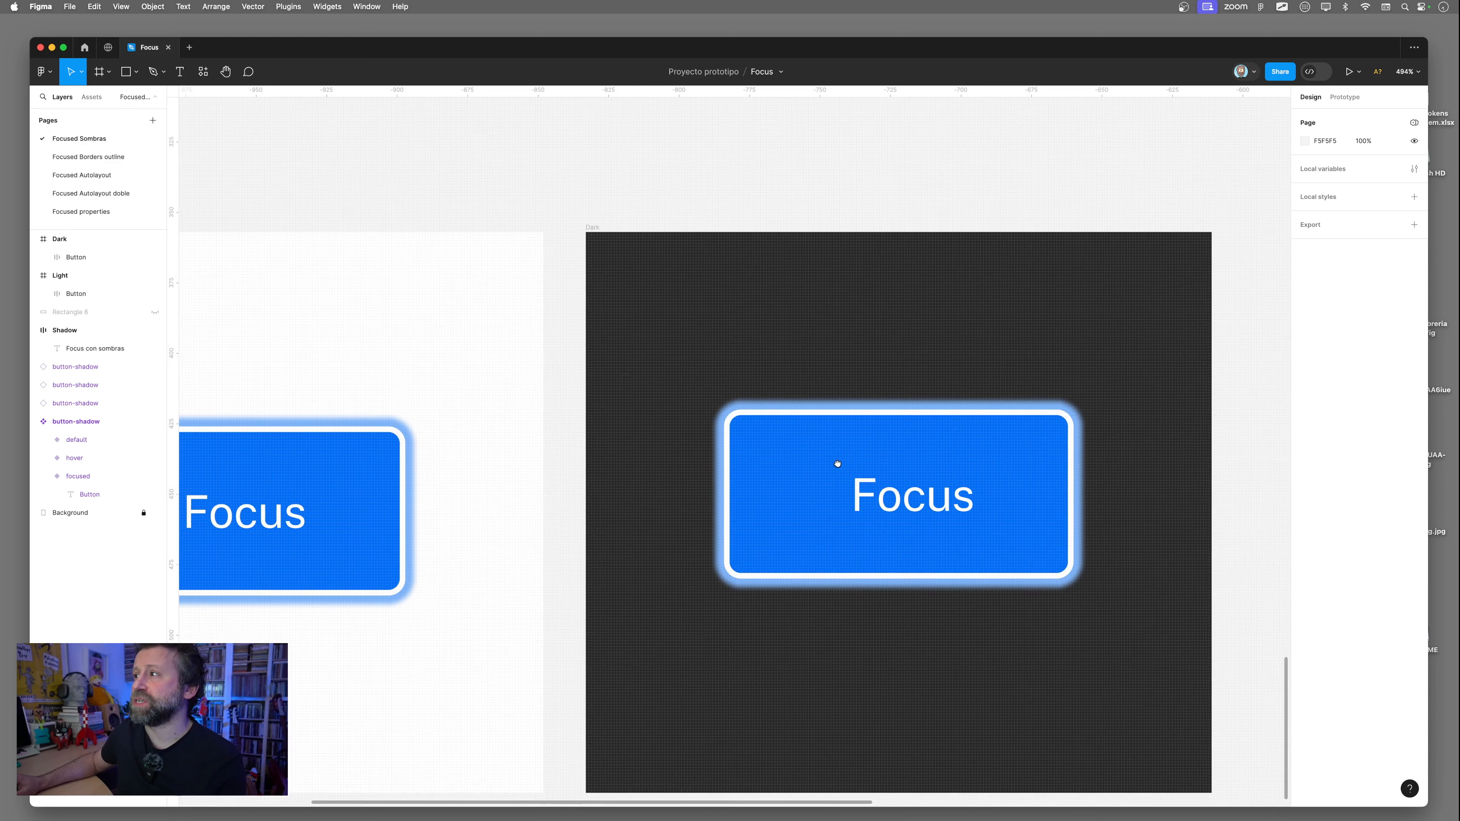
click(751, 430)
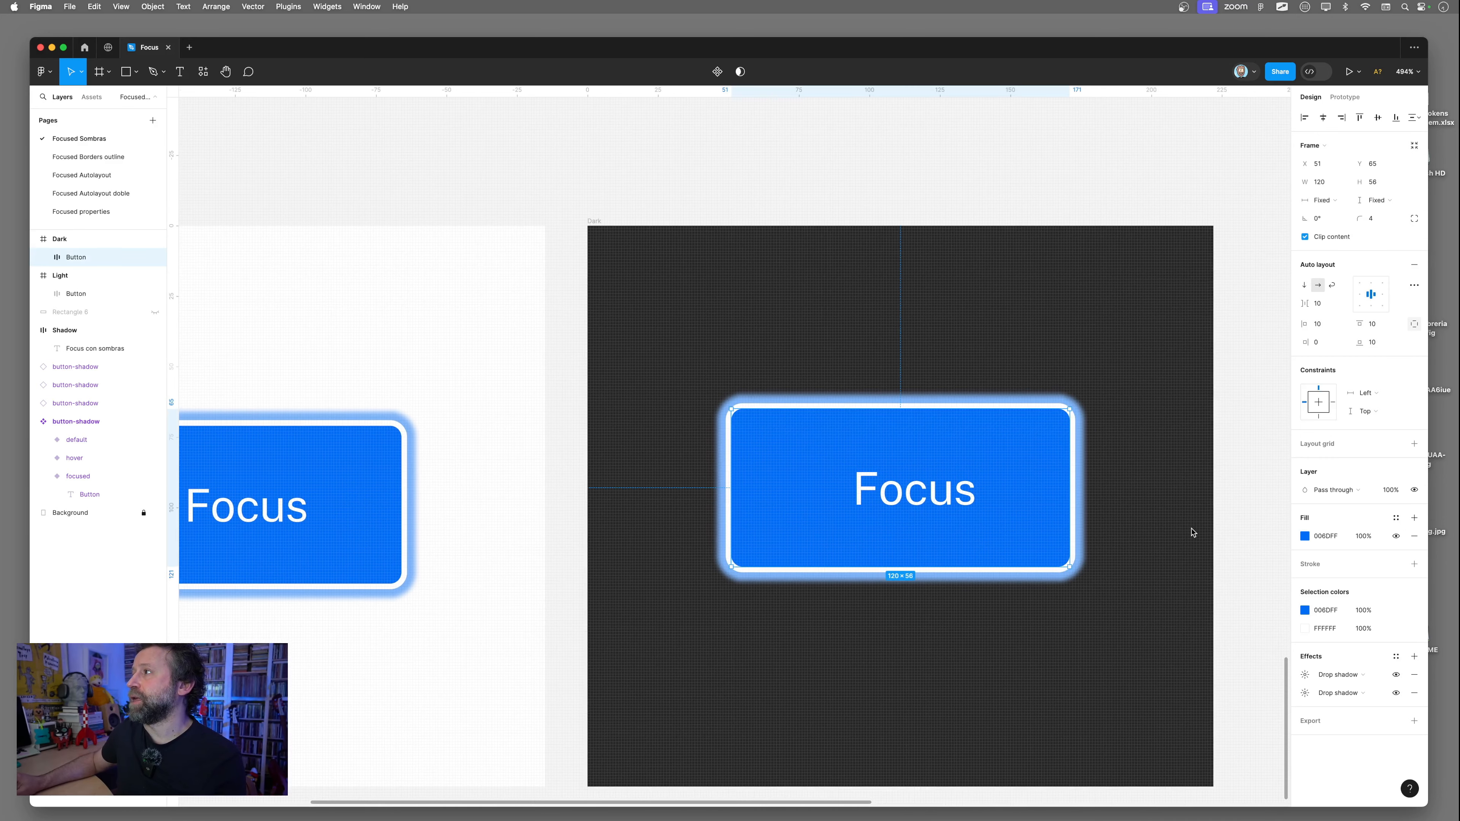
click(1306, 630)
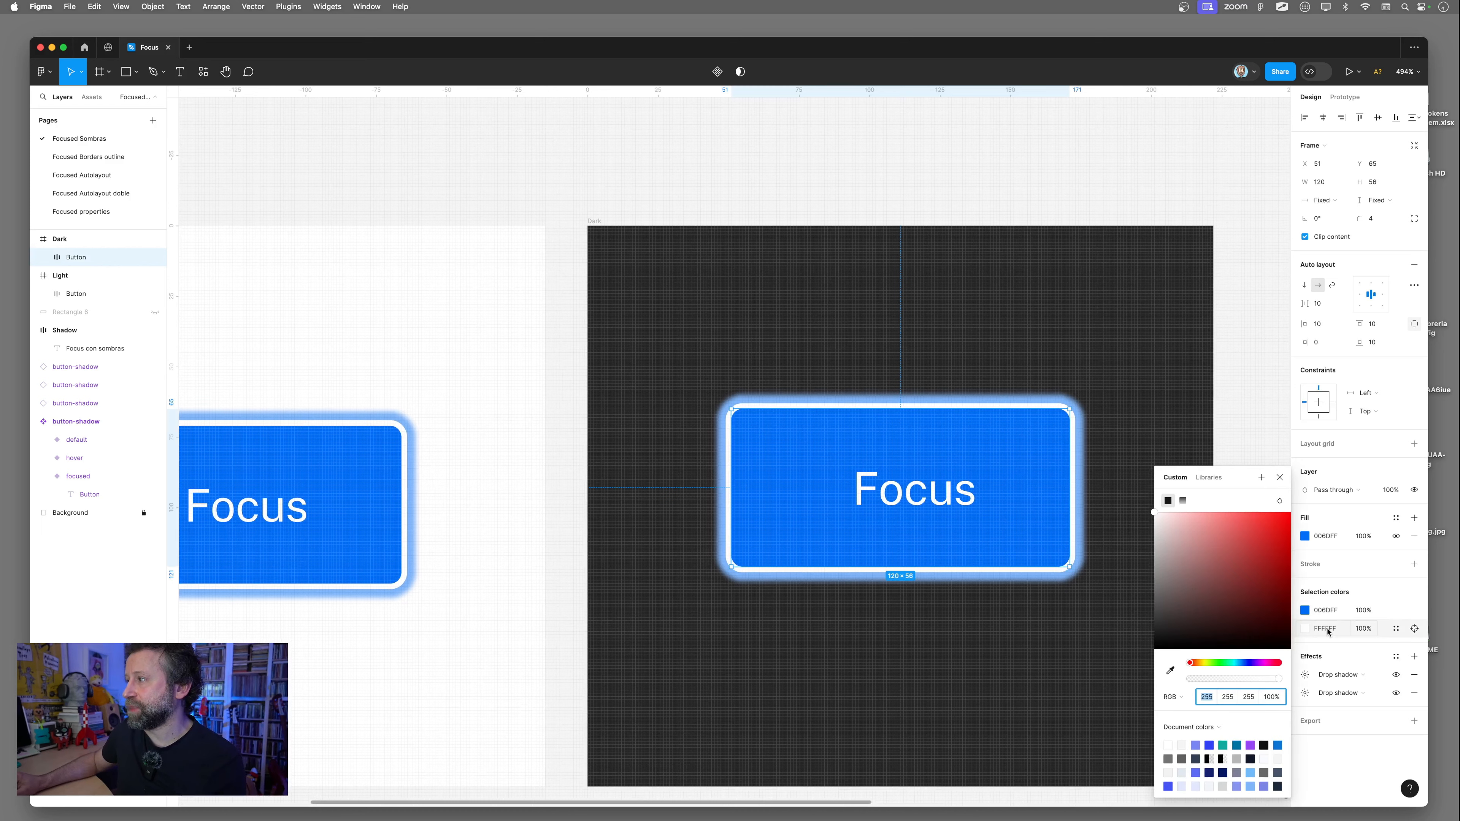
drag(1281, 680, 1192, 682)
key(super+z)
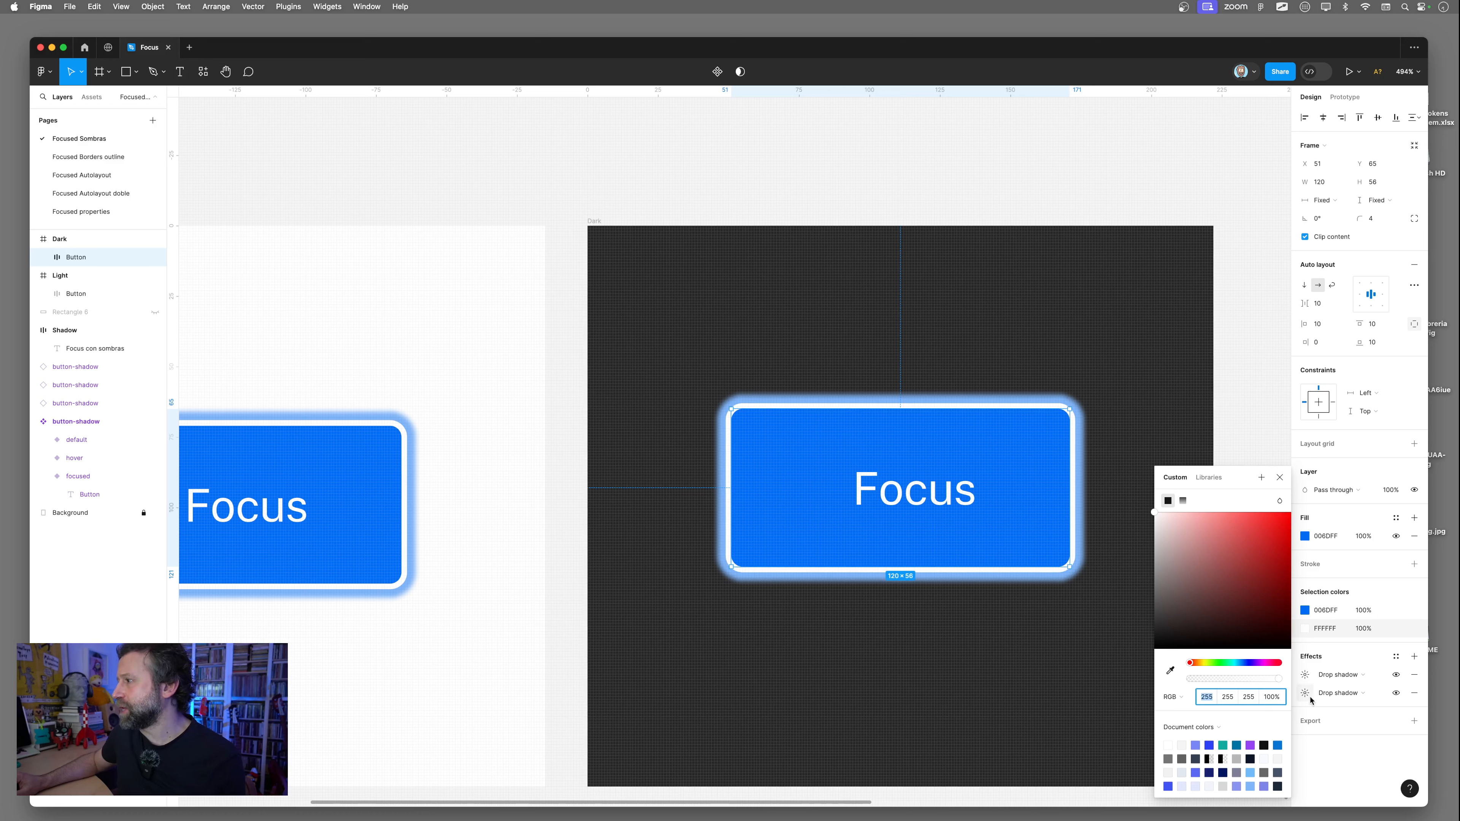
Try a lower opacity on the white FFFFFF drop shadow of the Dark frame's Focus button and restore it to 100%.
click(1305, 676)
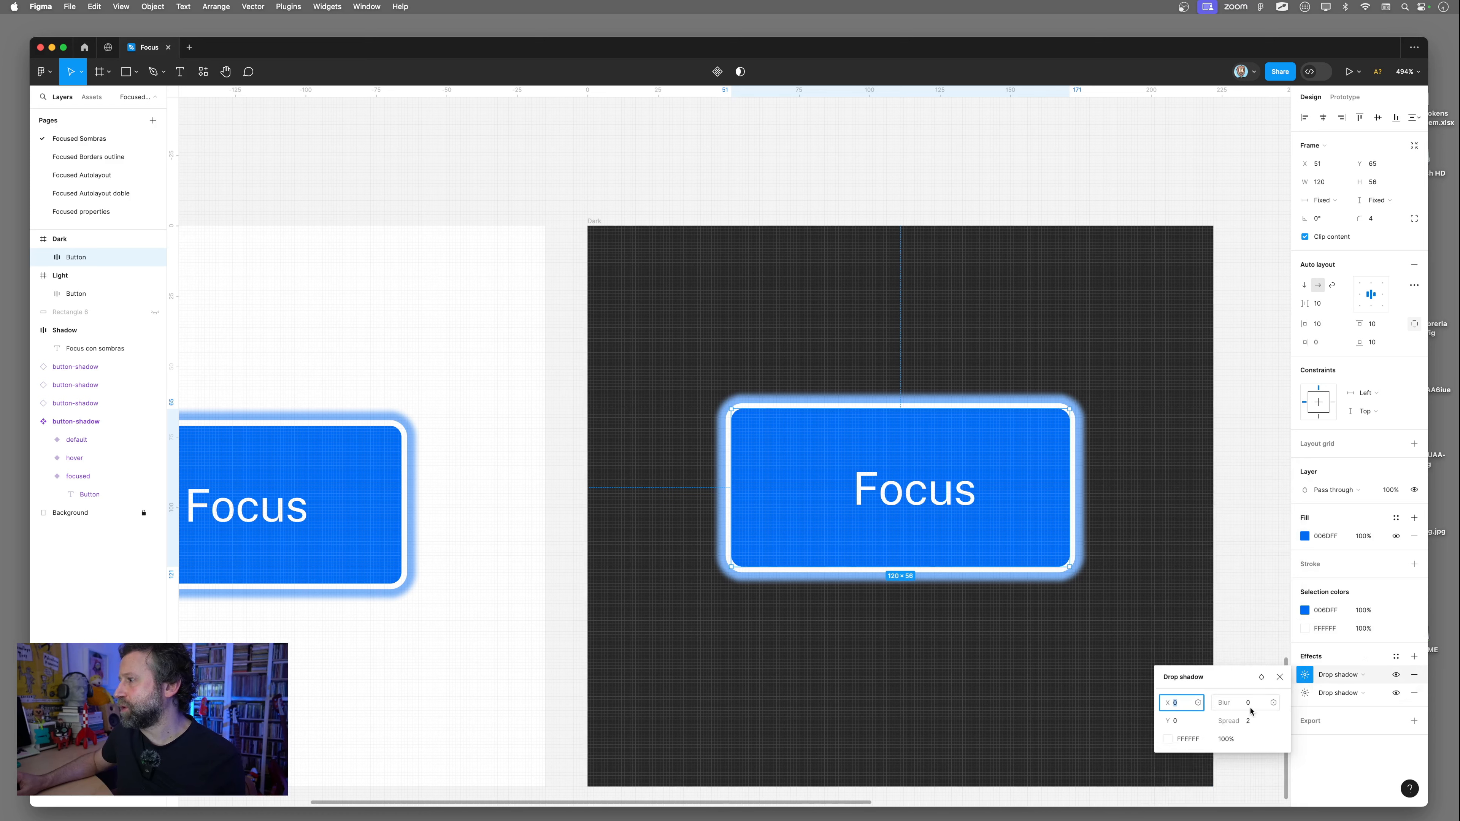
drag(1227, 741, 1075, 730)
drag(1070, 728, 1293, 705)
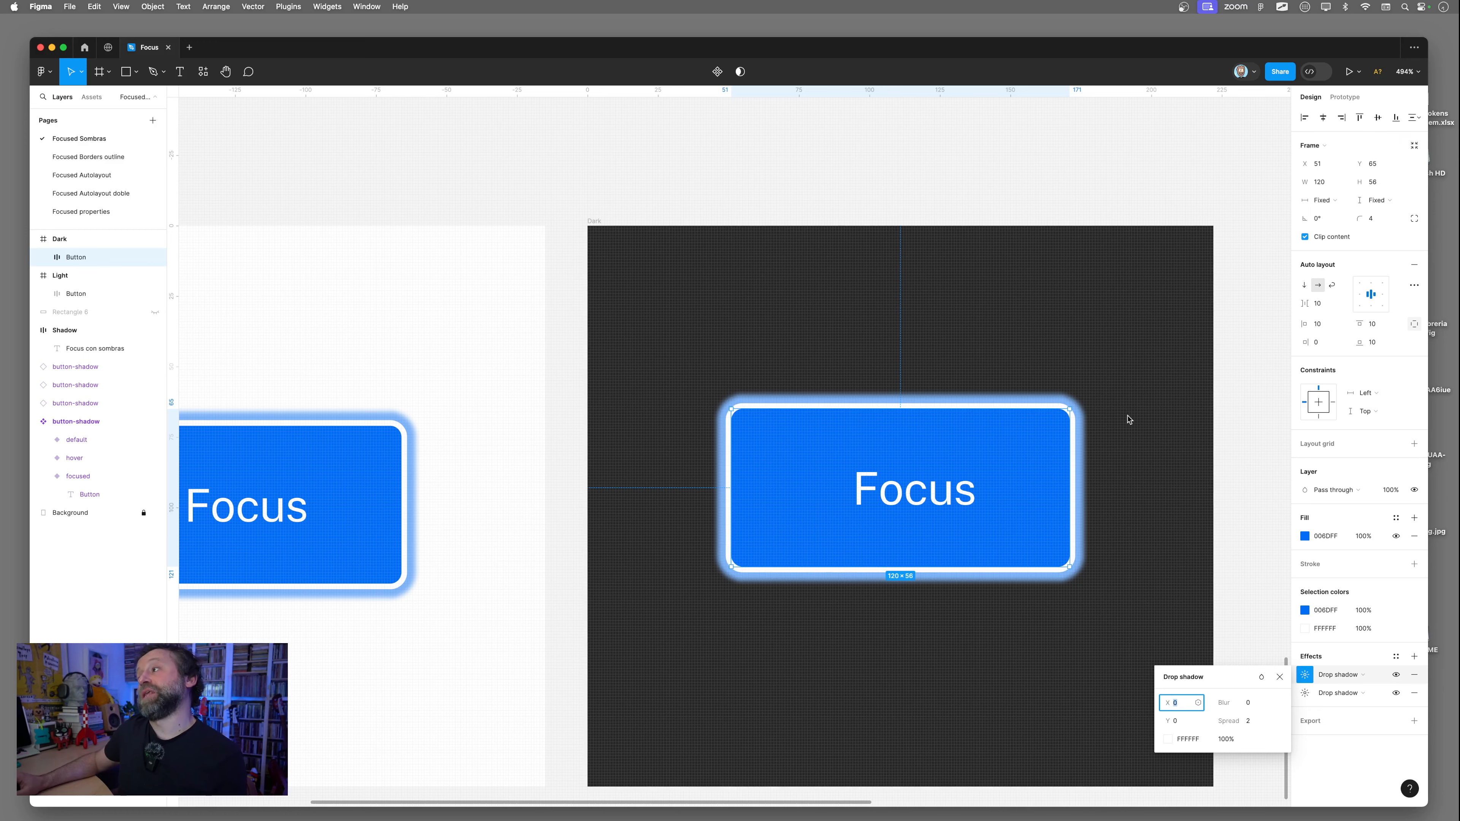
click(975, 184)
Turn Clip content off for the Focus button in the Dark frame and switch it back on.
click(1023, 446)
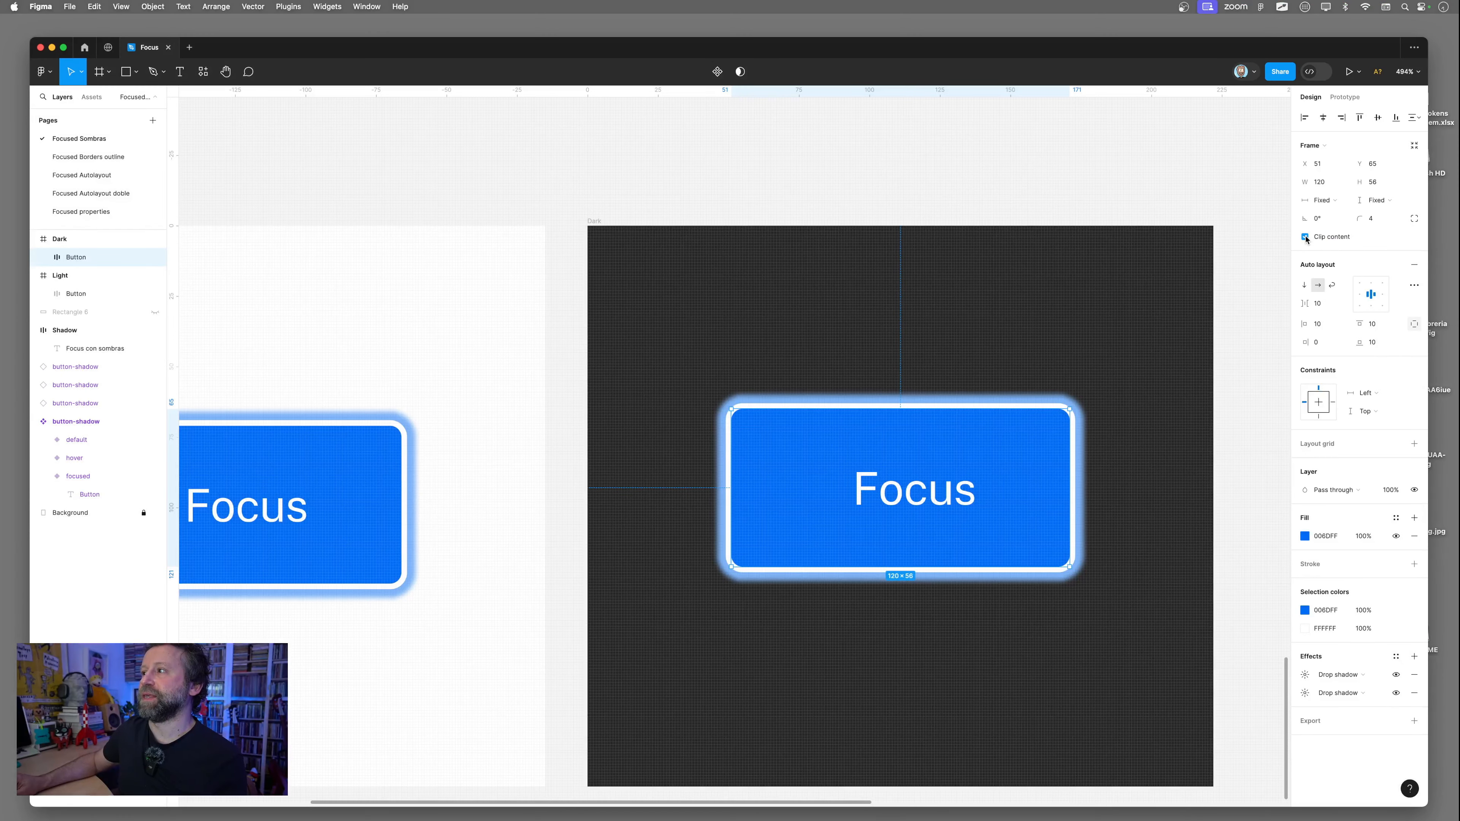
click(1306, 238)
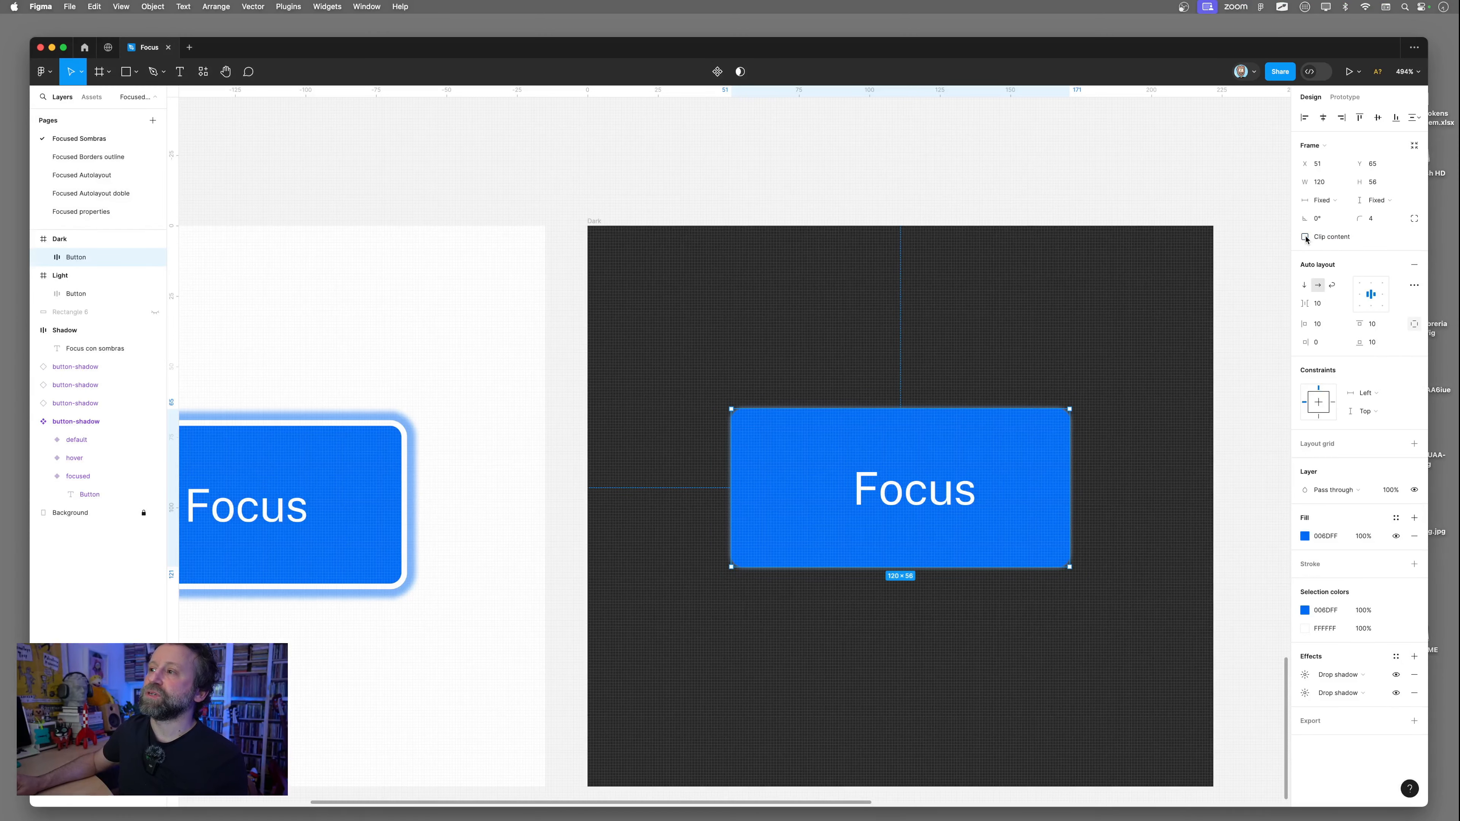
click(1305, 238)
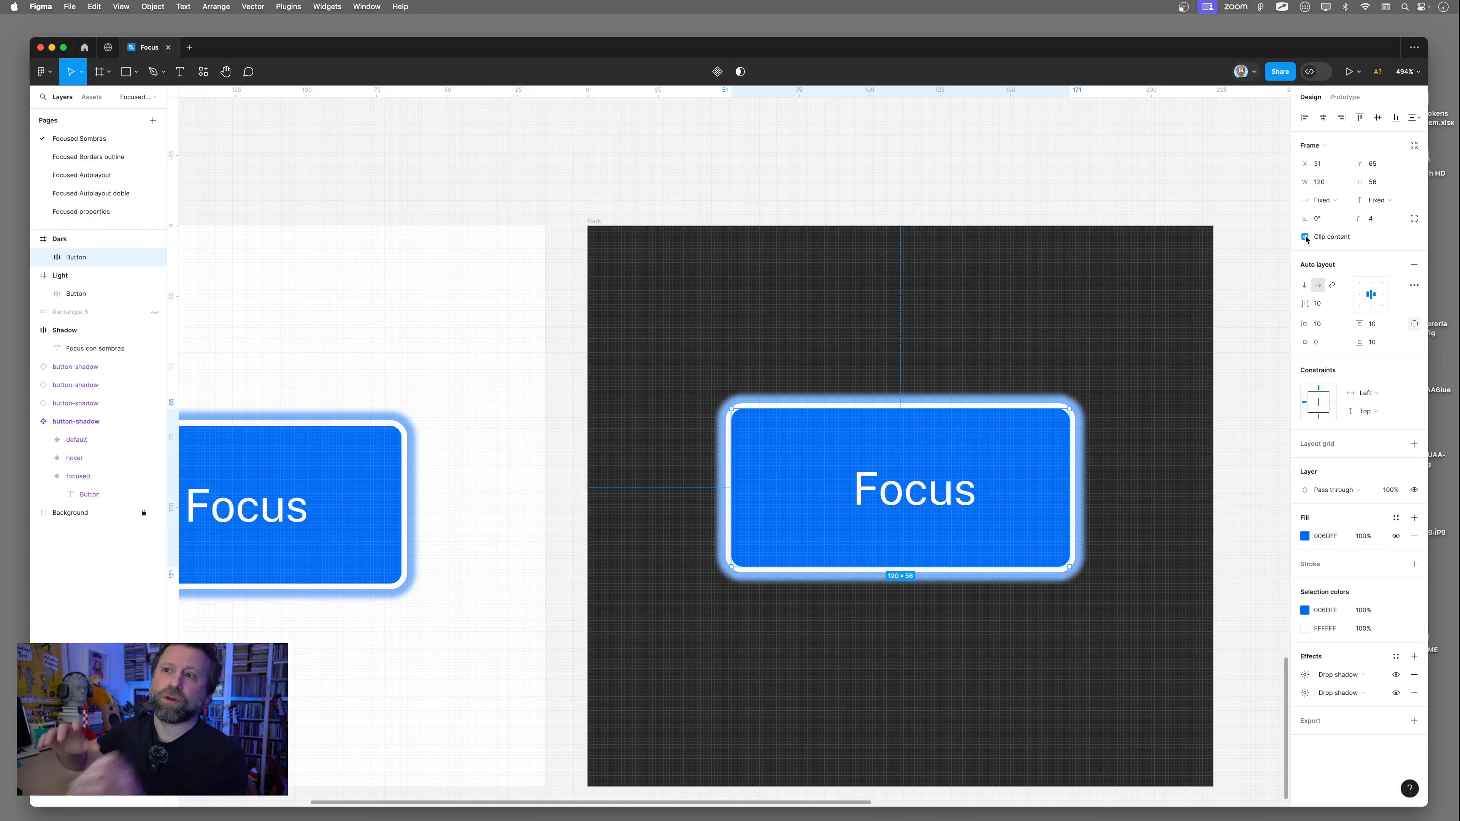
Select the focused button-shadow instance with the light-blue ring and toggle its Clip content option off and on again.
scroll(775, 297, down, 10)
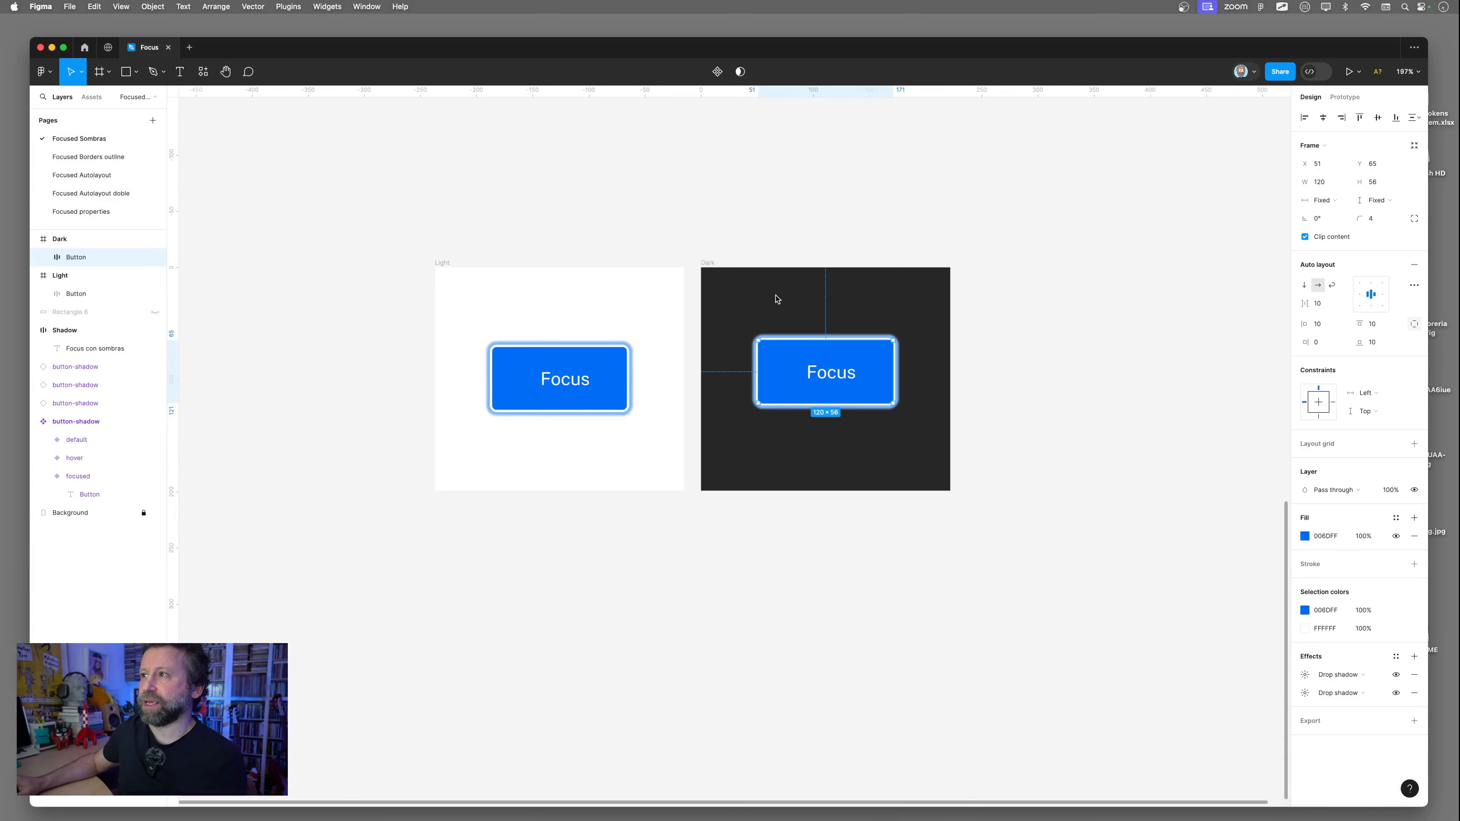
scroll(788, 286, up, 5)
scroll(788, 286, right, 4)
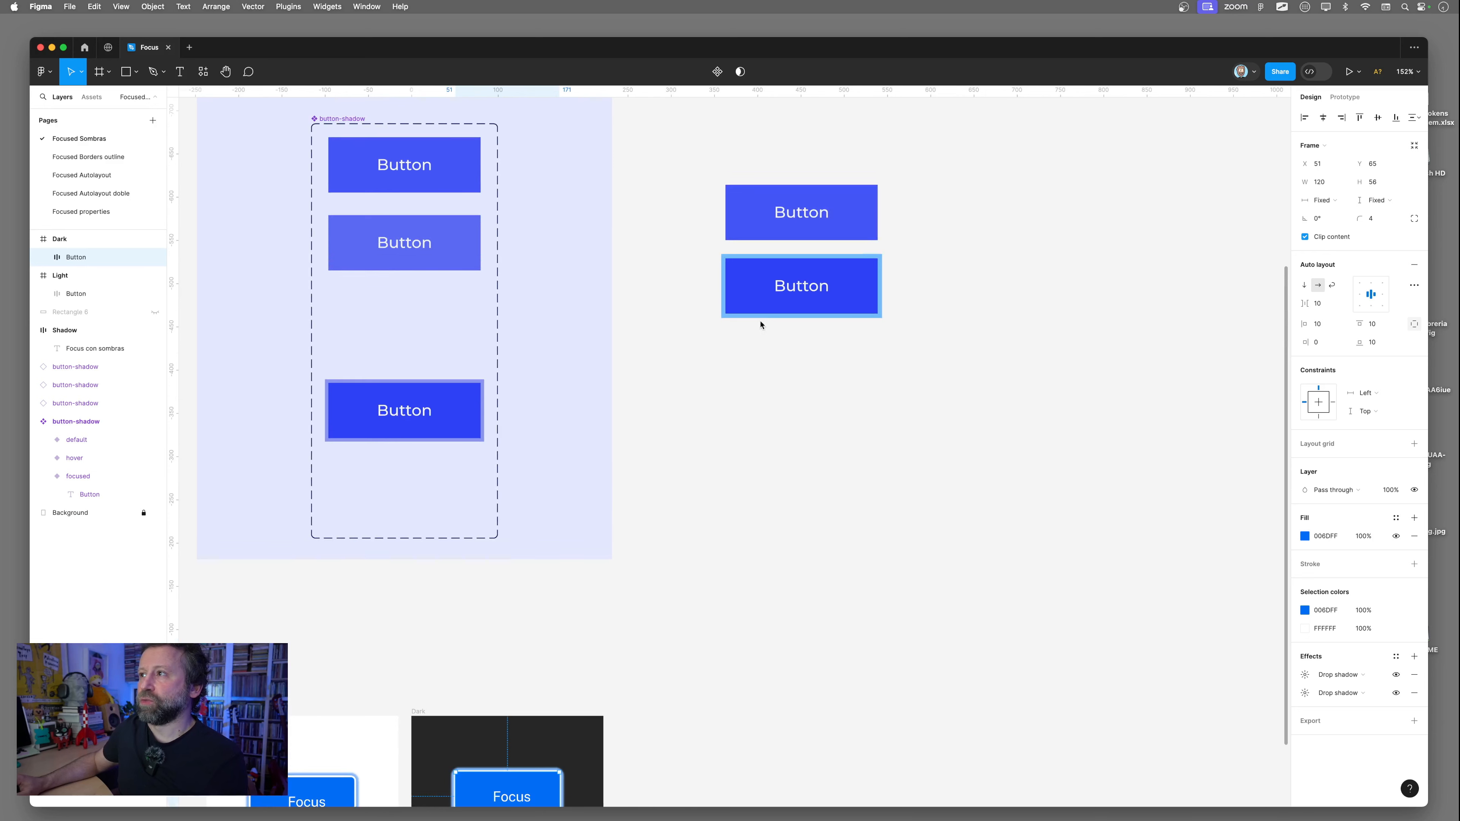
click(770, 294)
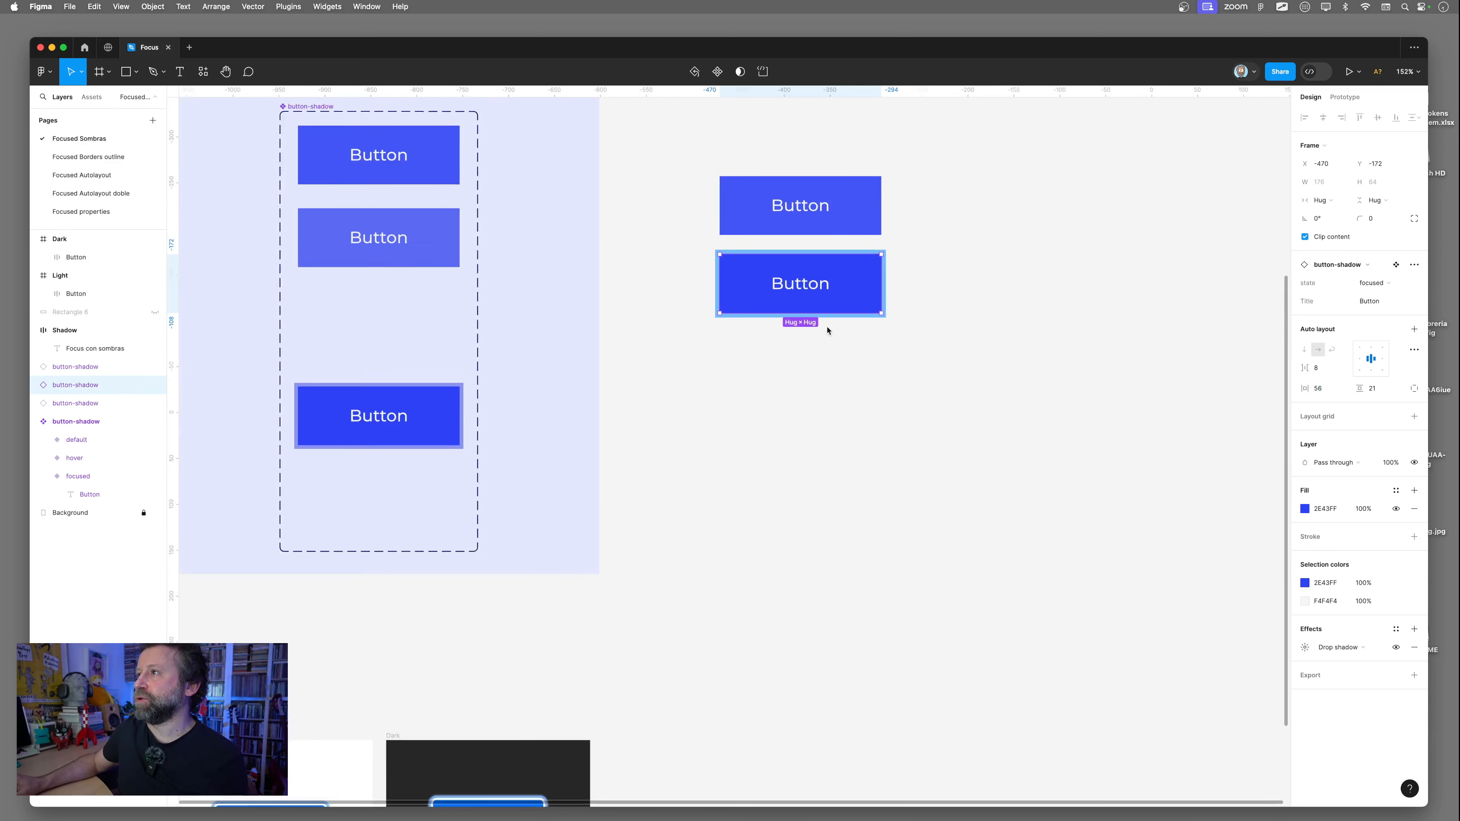
scroll(828, 326, up, 5)
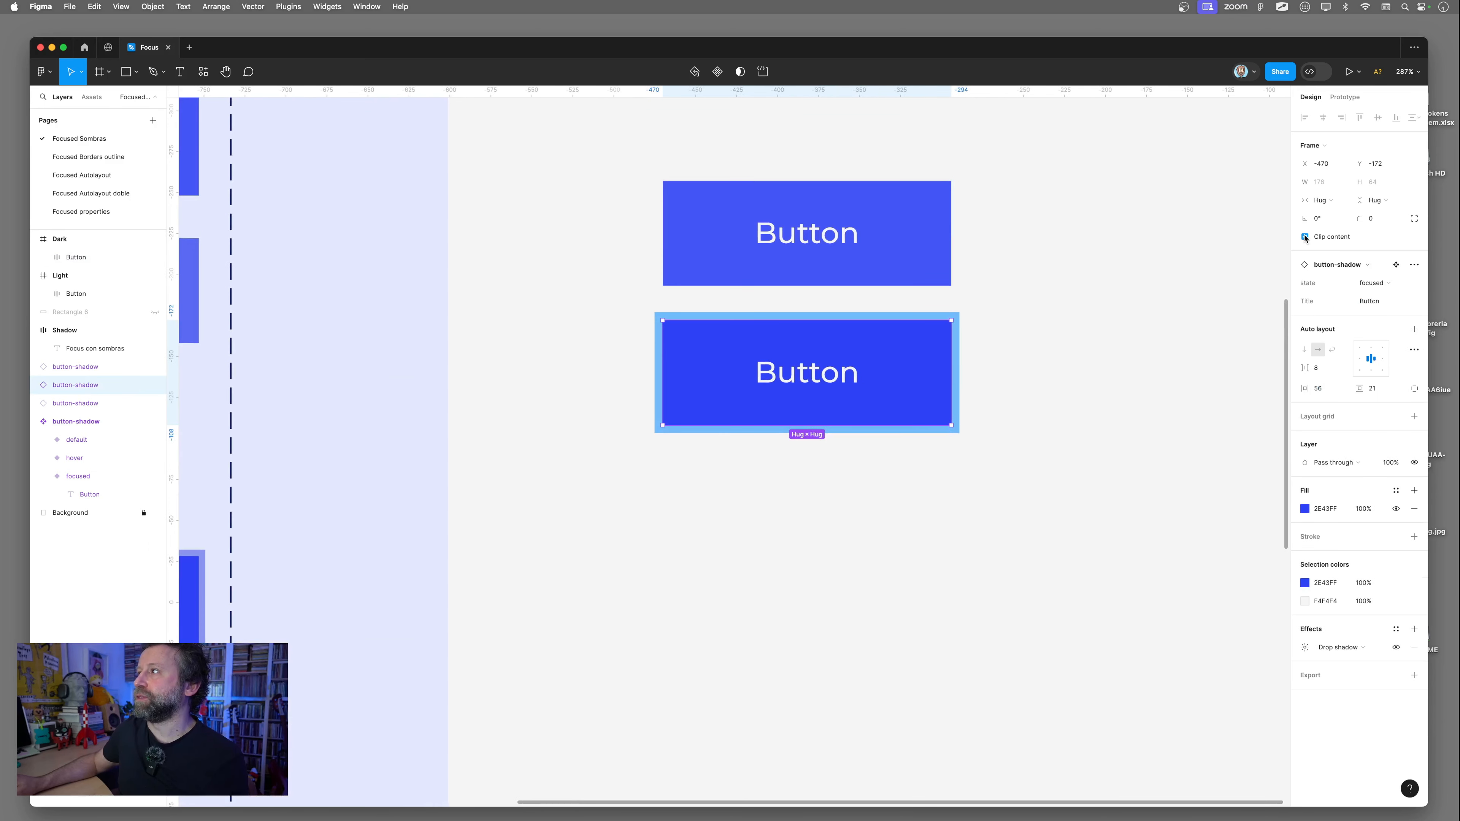
click(1305, 237)
click(1306, 237)
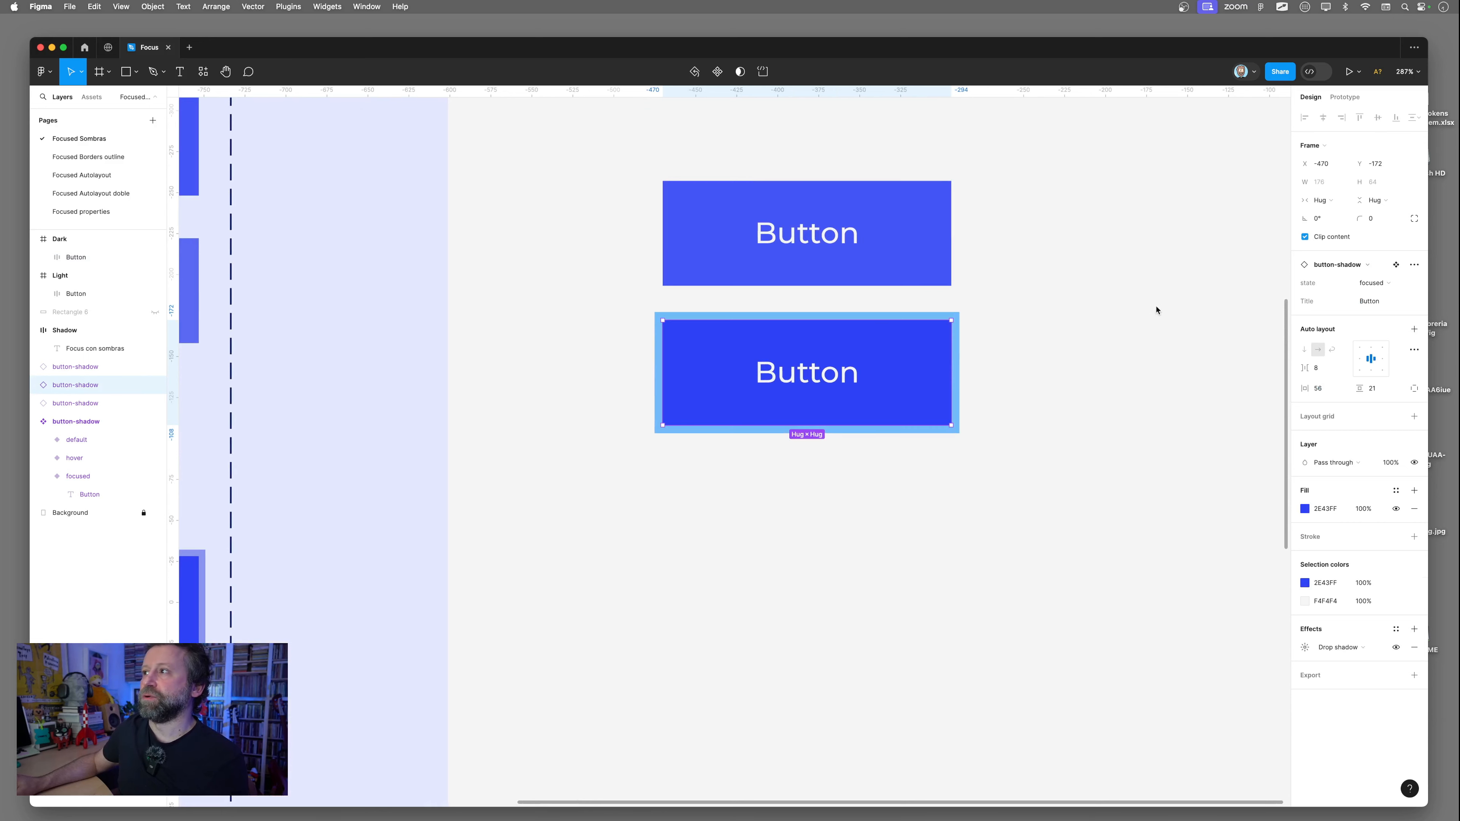
scroll(935, 357, up, 1)
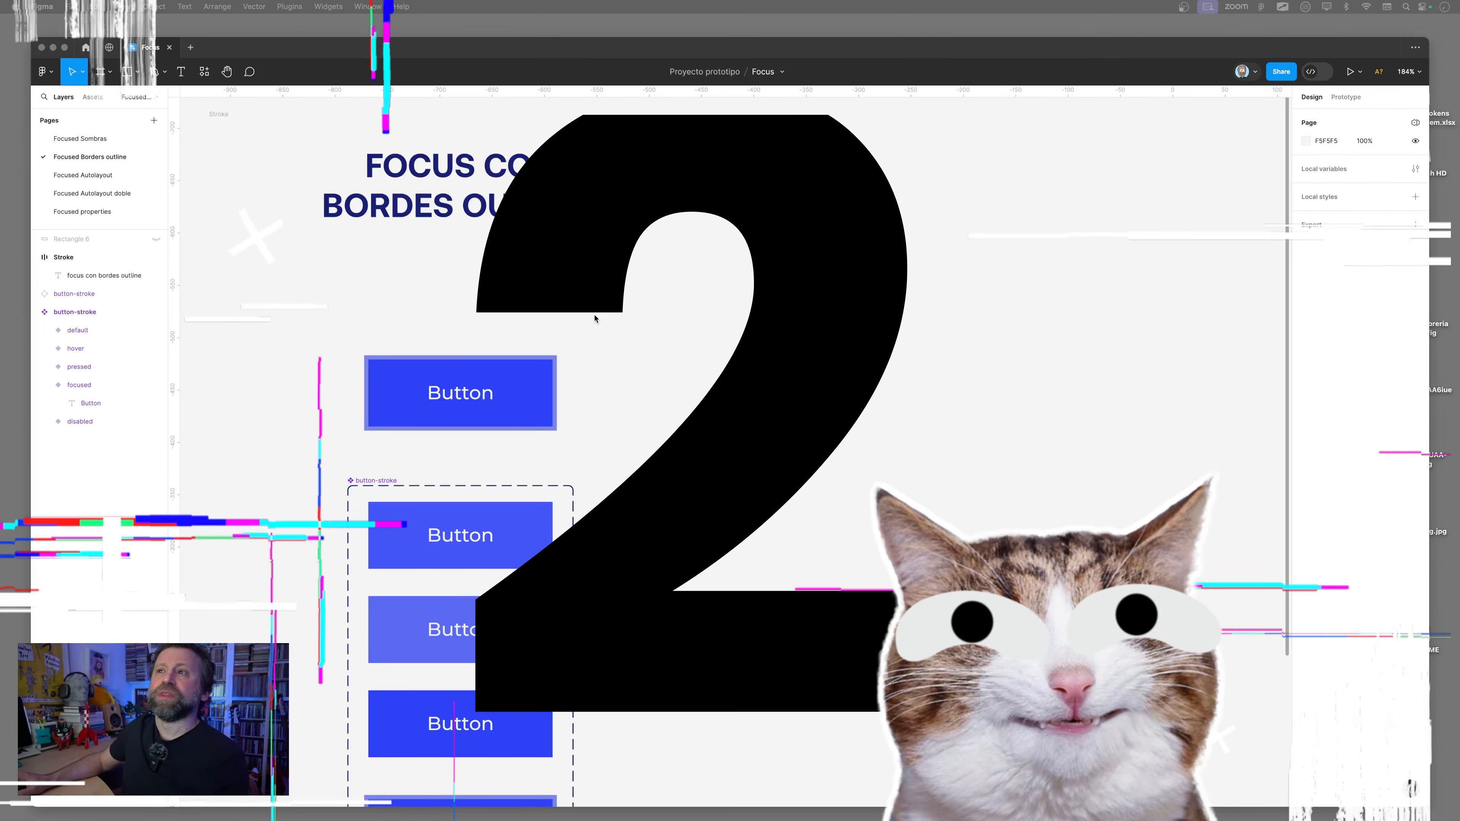
On the Focused Borders outline page, duplicate the focused button-stroke instance onto the empty canvas to its right.
scroll(467, 356, up, 2)
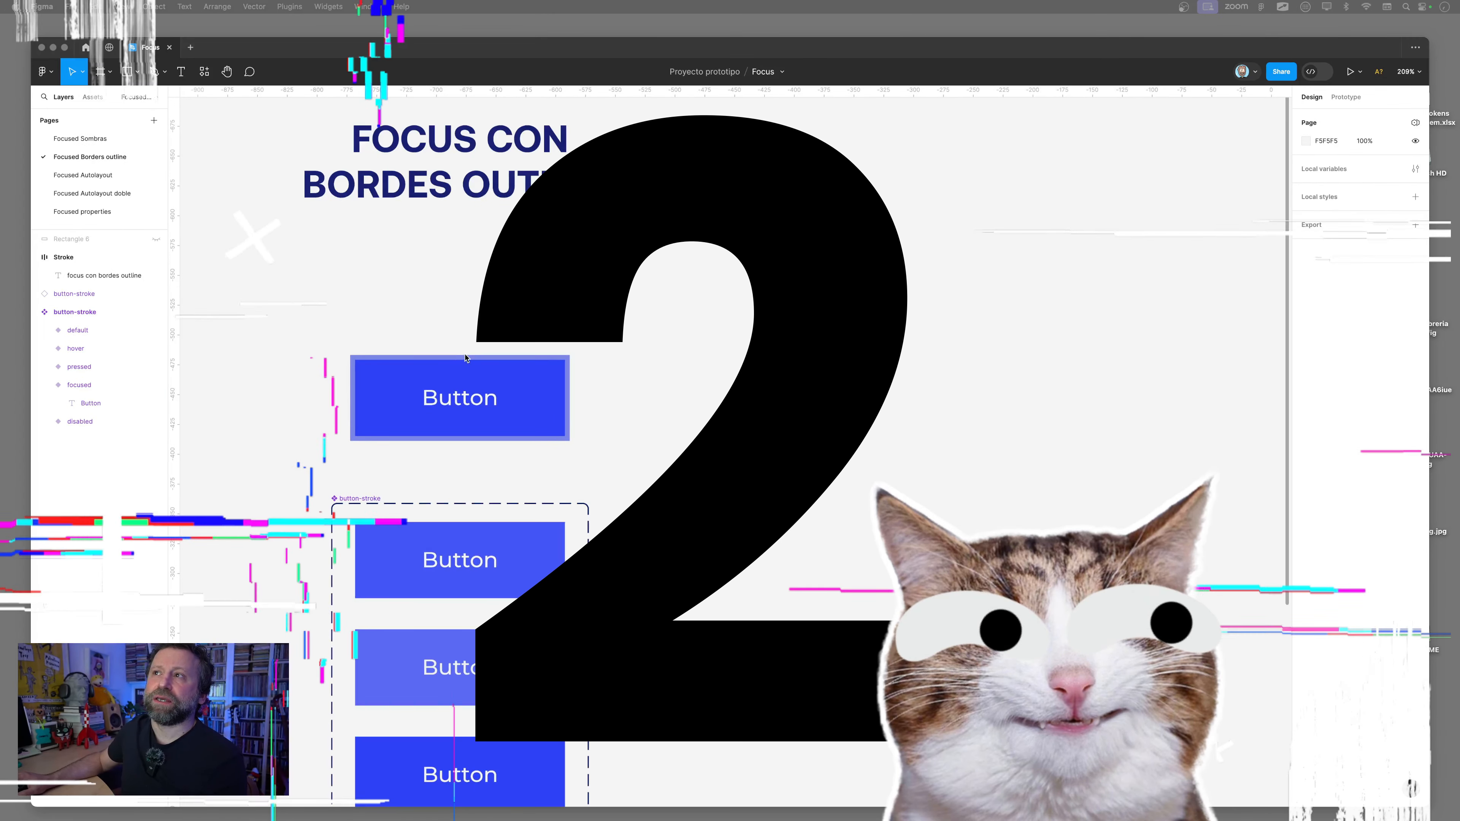
scroll(465, 368, up, 1)
click(458, 382)
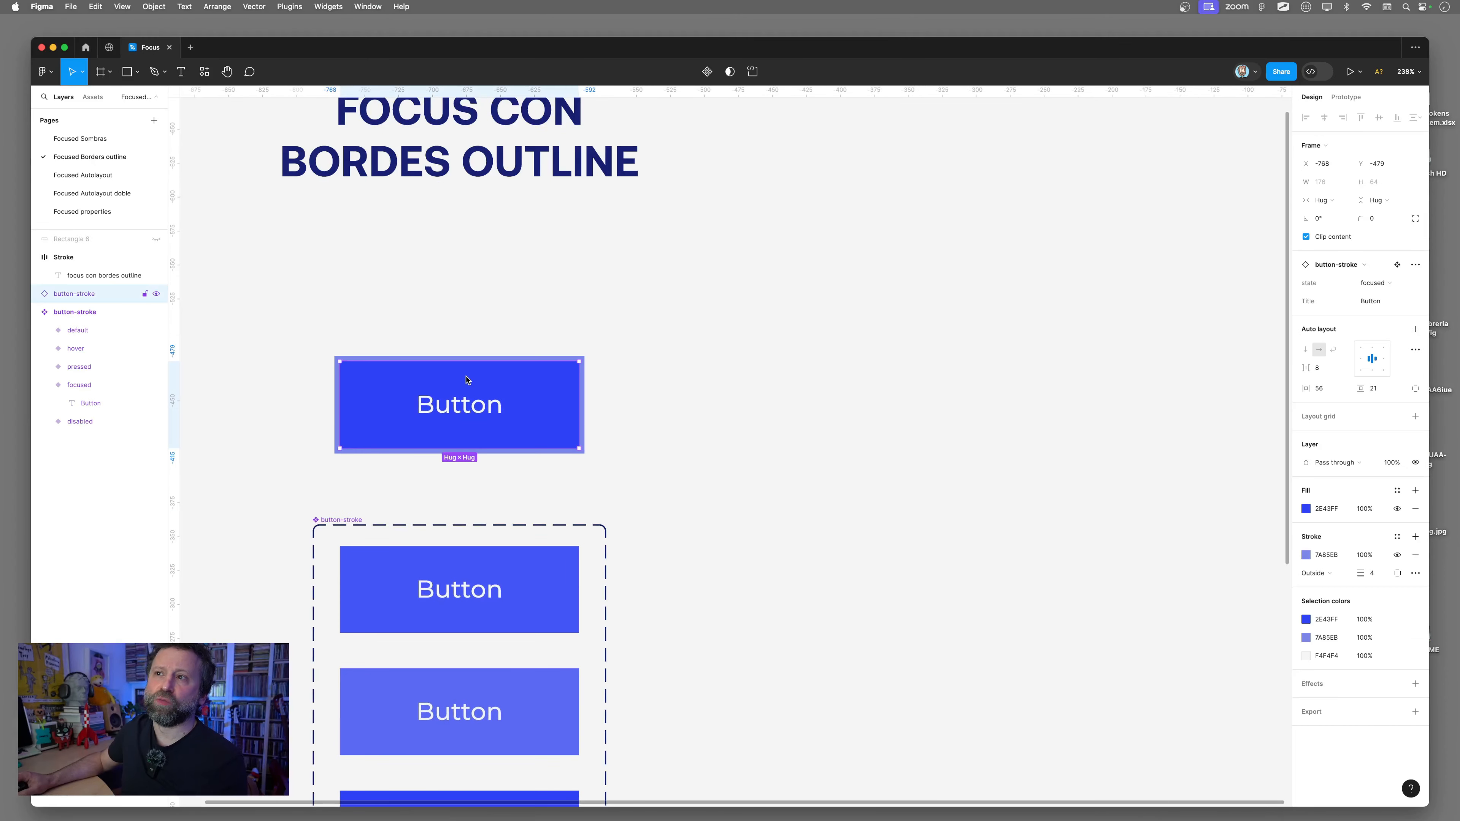
mouse_move(459, 382)
mouse_down()
mouse_move(730, 371)
mouse_move(907, 415)
mouse_up()
click(739, 401)
click(690, 391)
key(Delete)
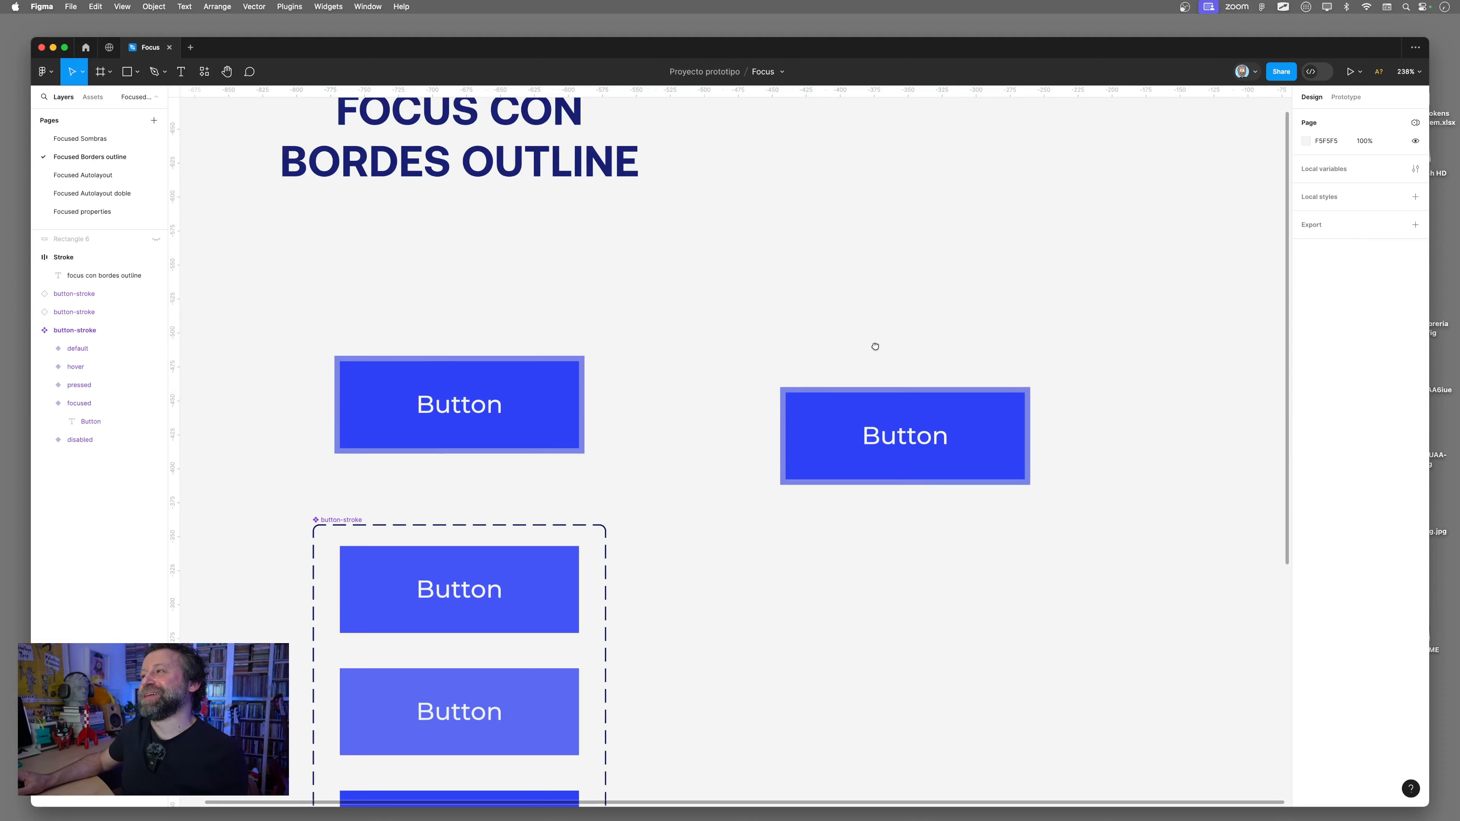
Keep the duplicated button's stroke positioned Outside and set its weight to 6.
scroll(689, 426, right, 5)
scroll(689, 426, up, 2)
click(690, 426)
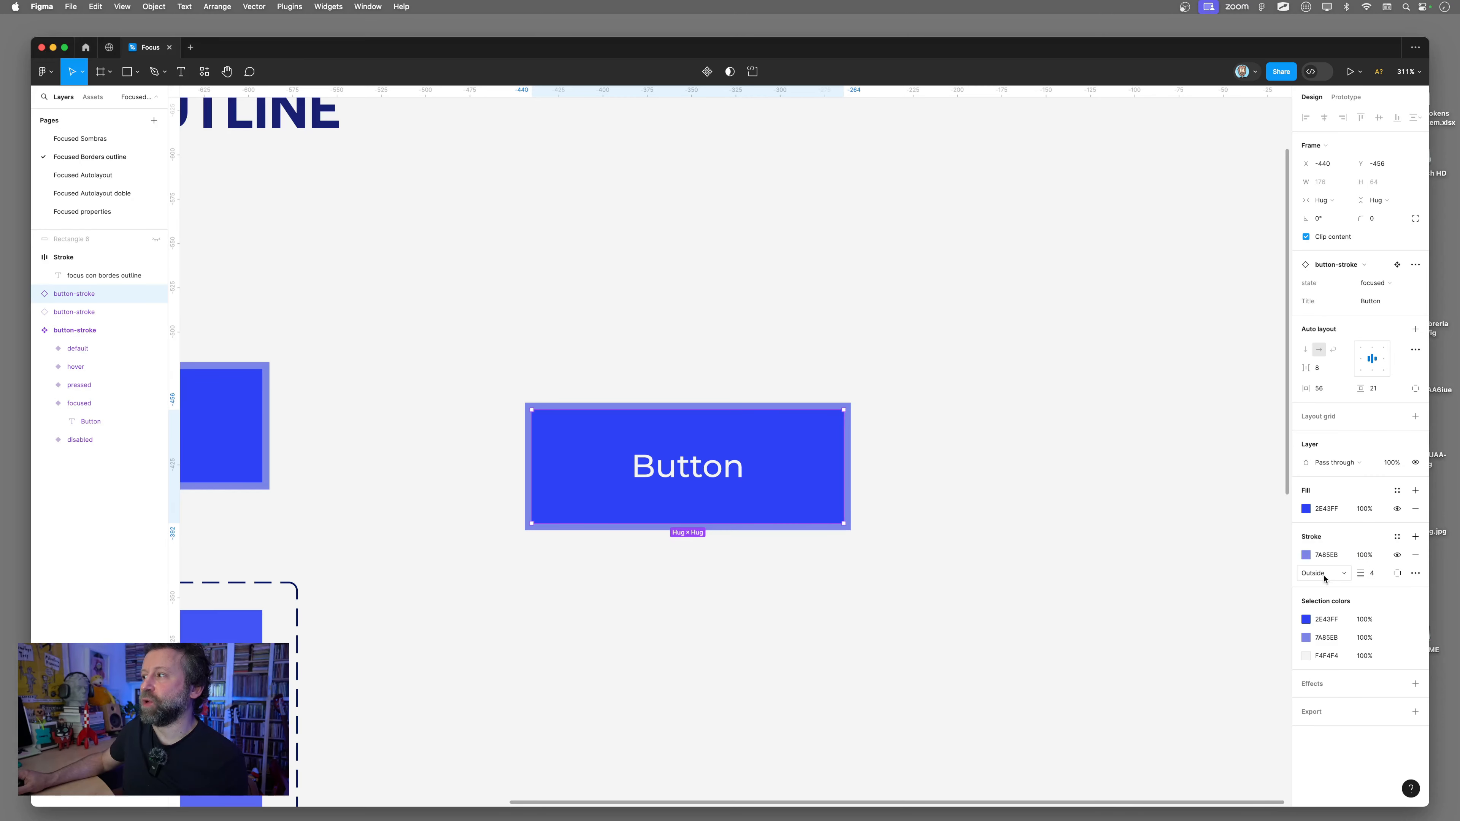
click(1325, 572)
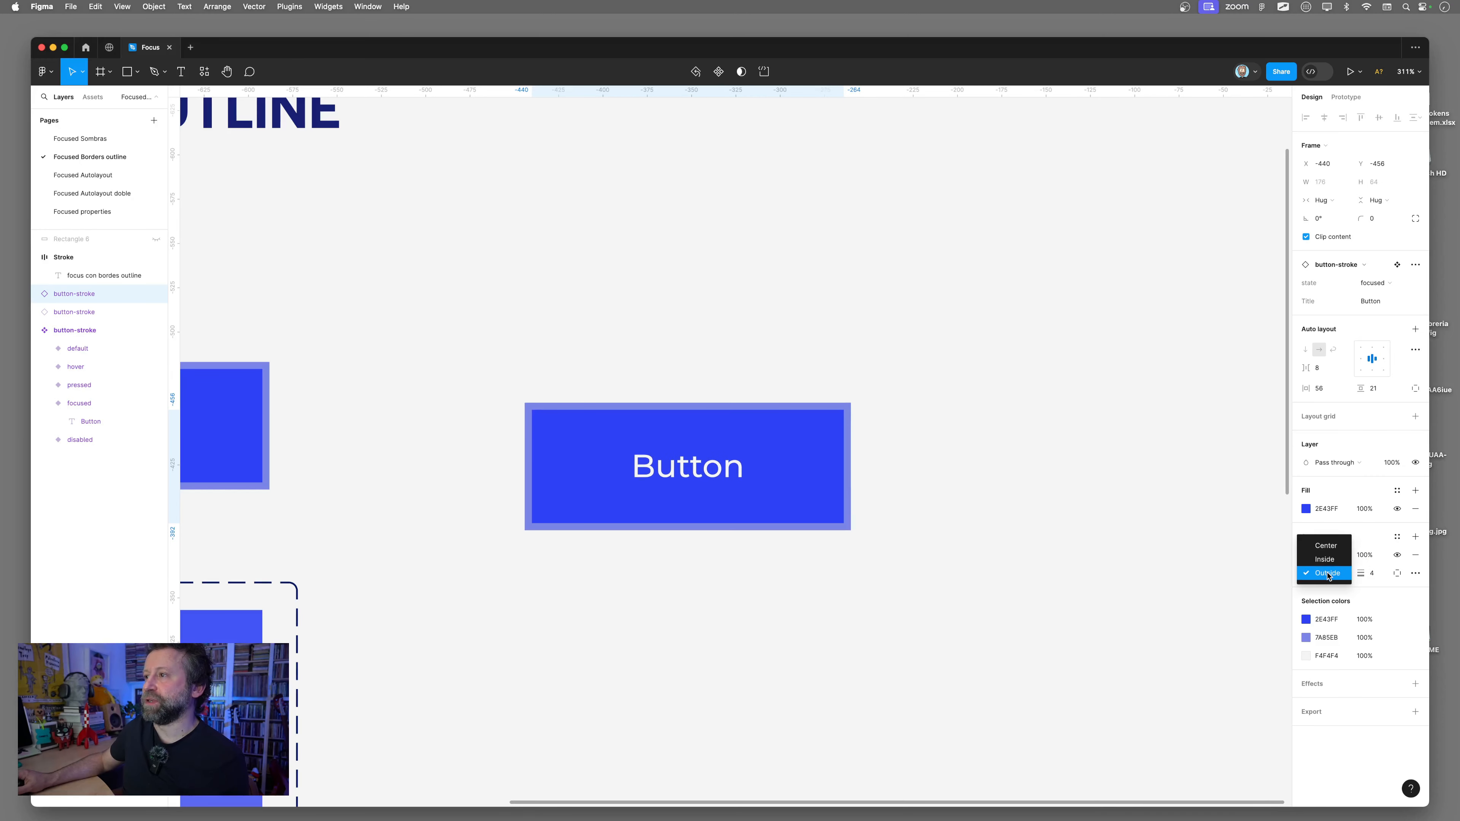
click(1328, 573)
scroll(727, 457, up, 3)
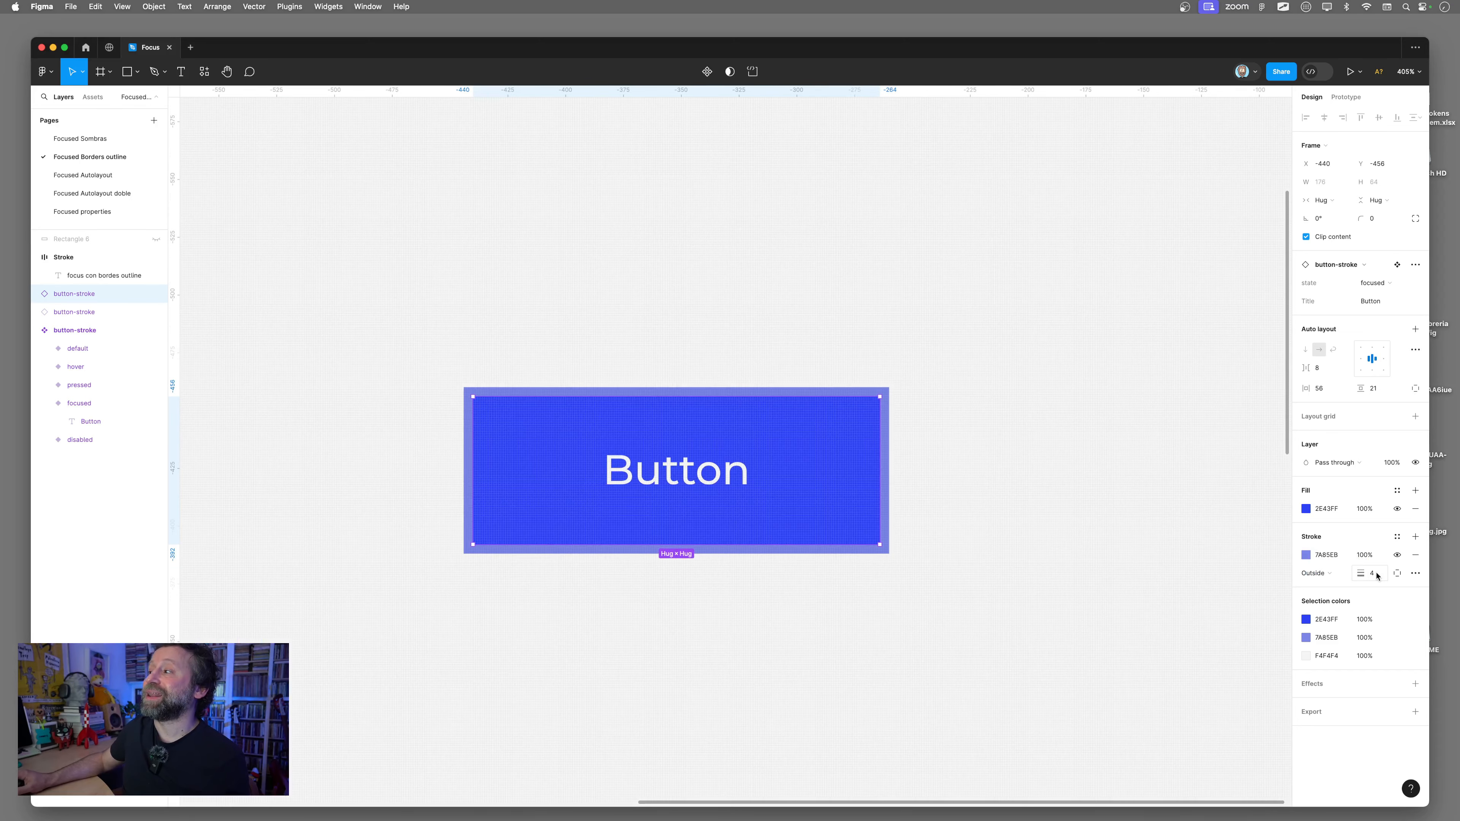
drag(1363, 577, 1363, 574)
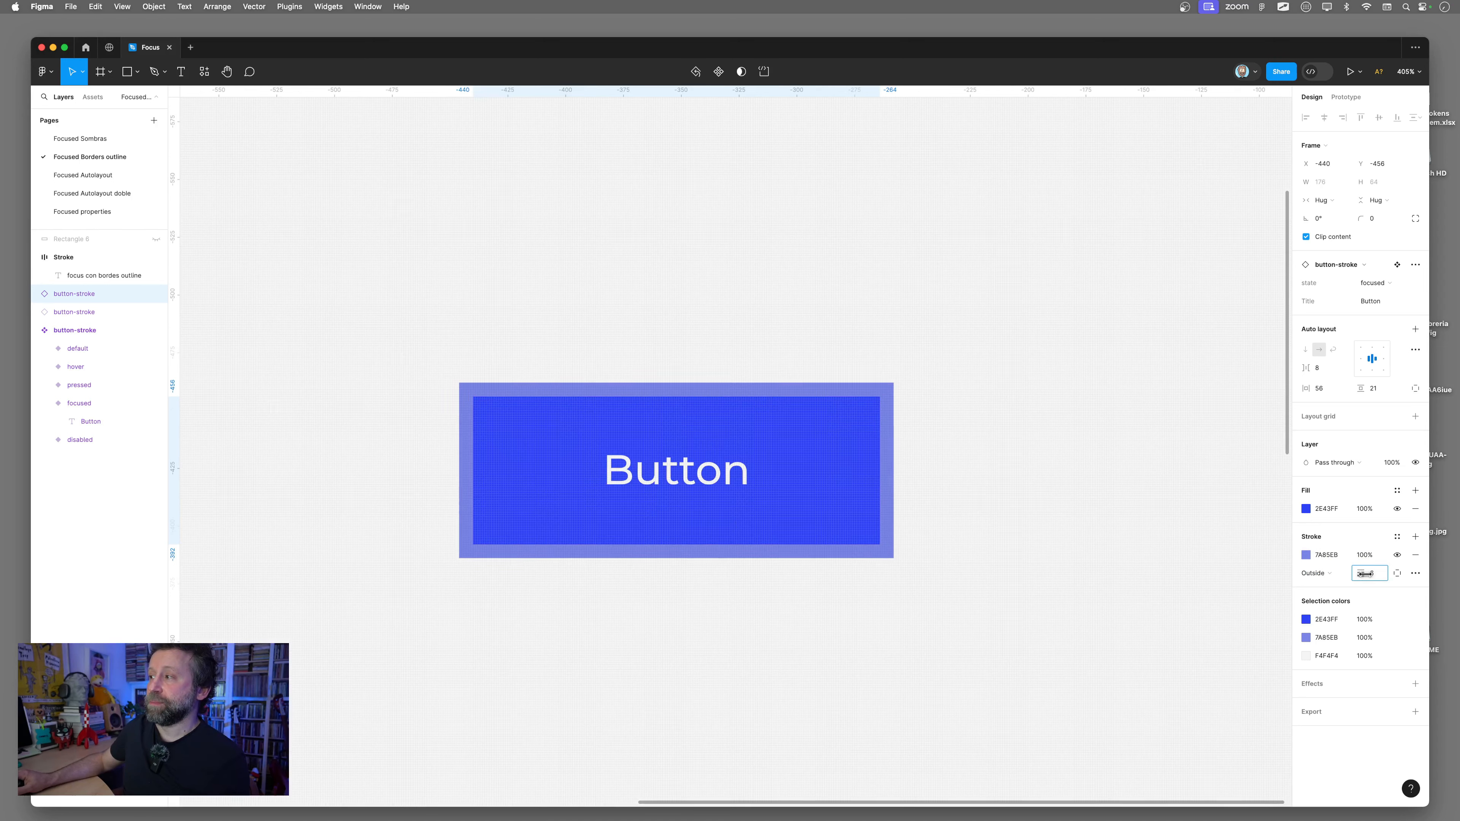
Recolour the duplicated button's stroke to 73BCFF and move the button slightly to X -435, Y -453.
click(1306, 555)
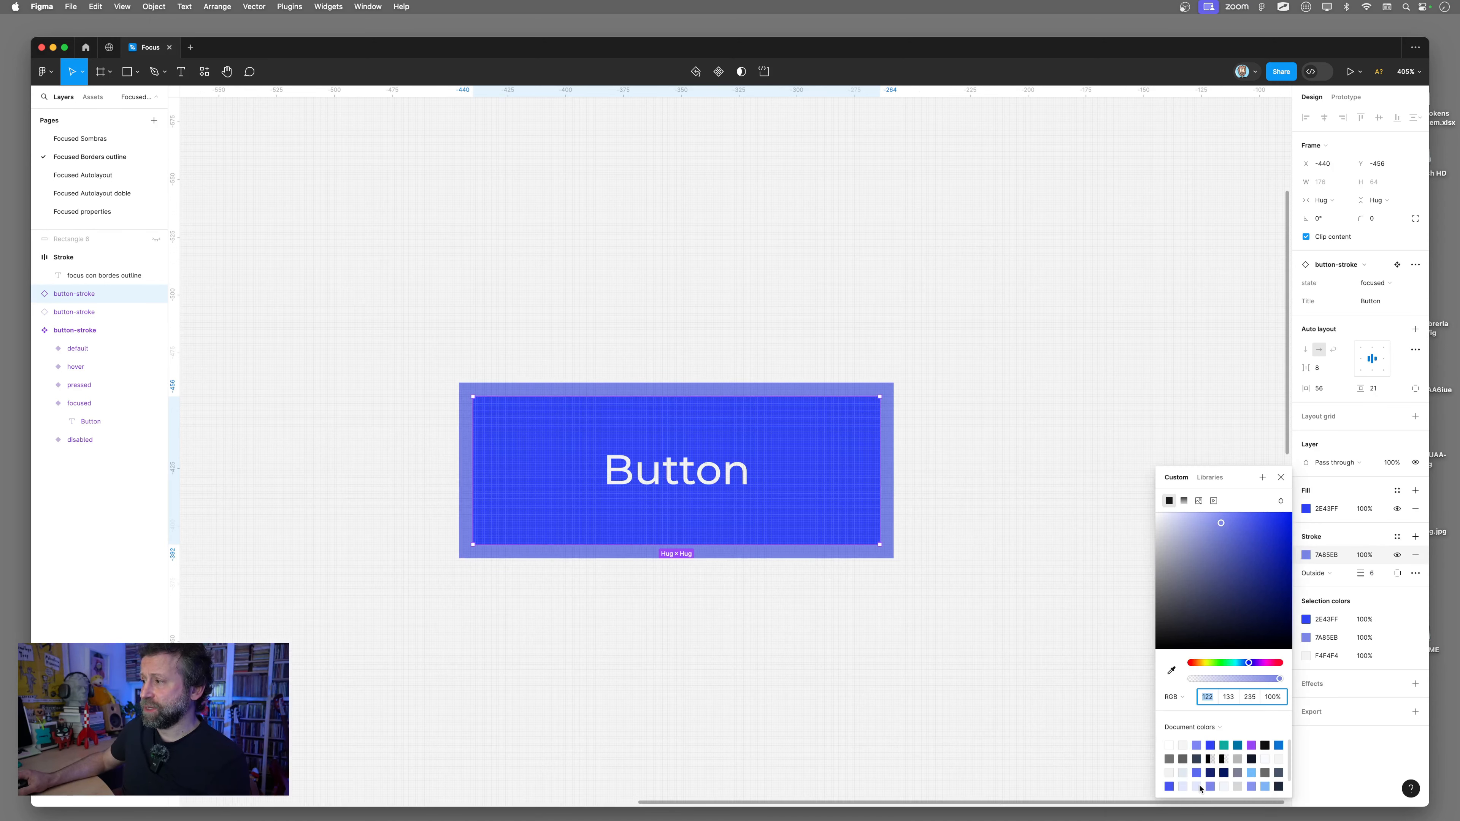
click(1253, 773)
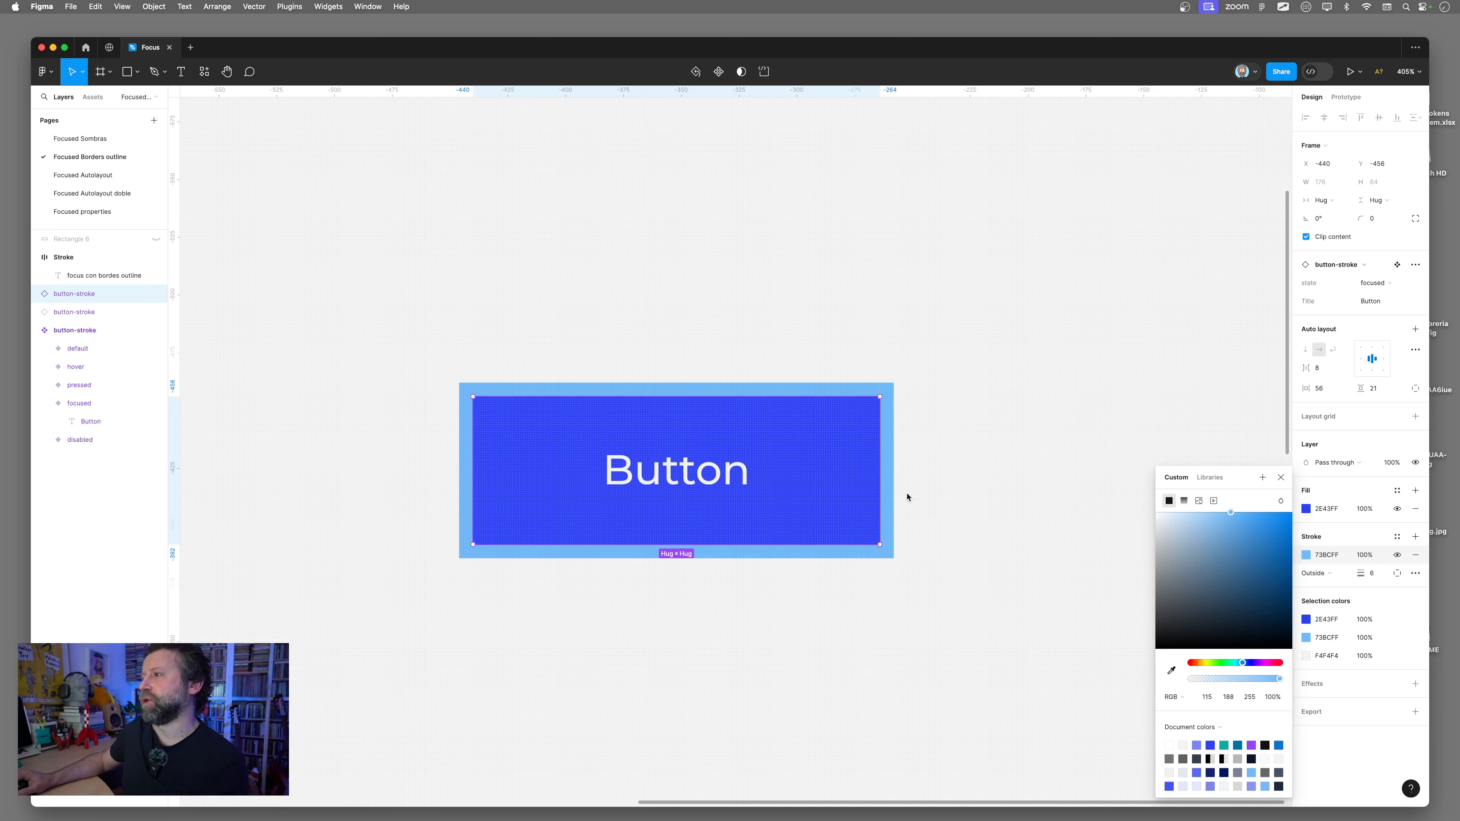
click(1002, 516)
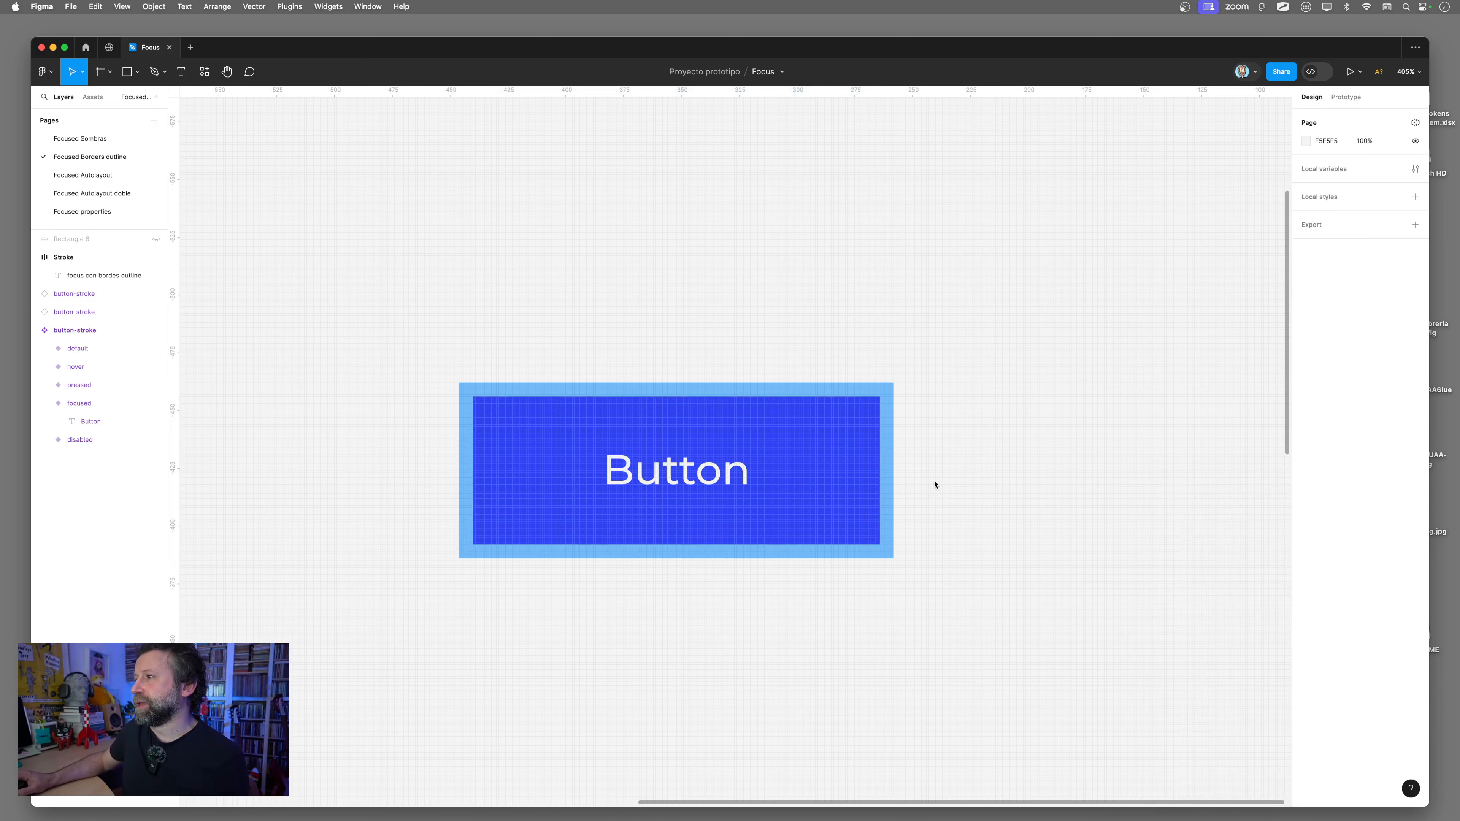
drag(757, 430, 767, 436)
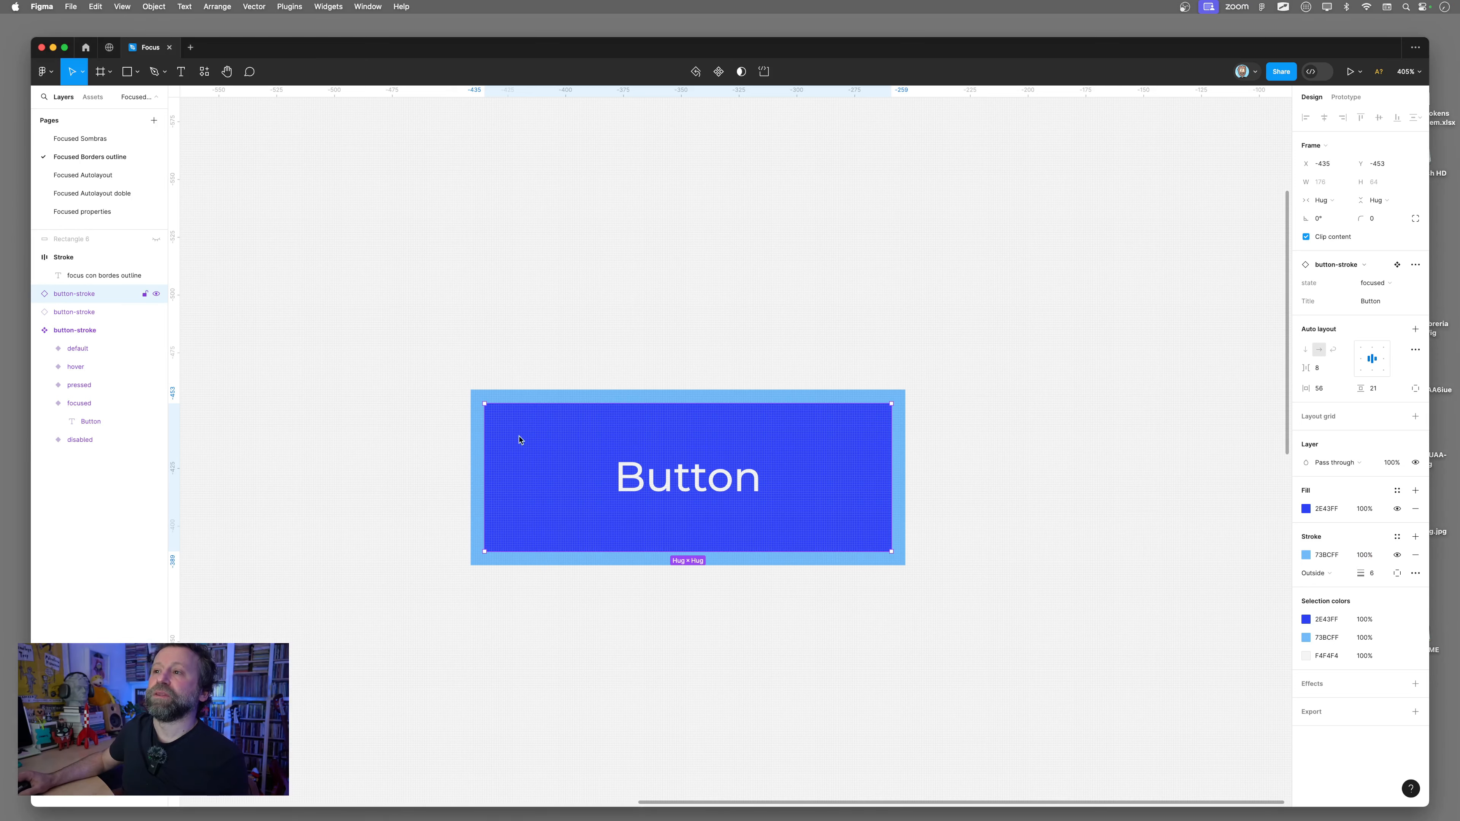
scroll(501, 475, up, 3)
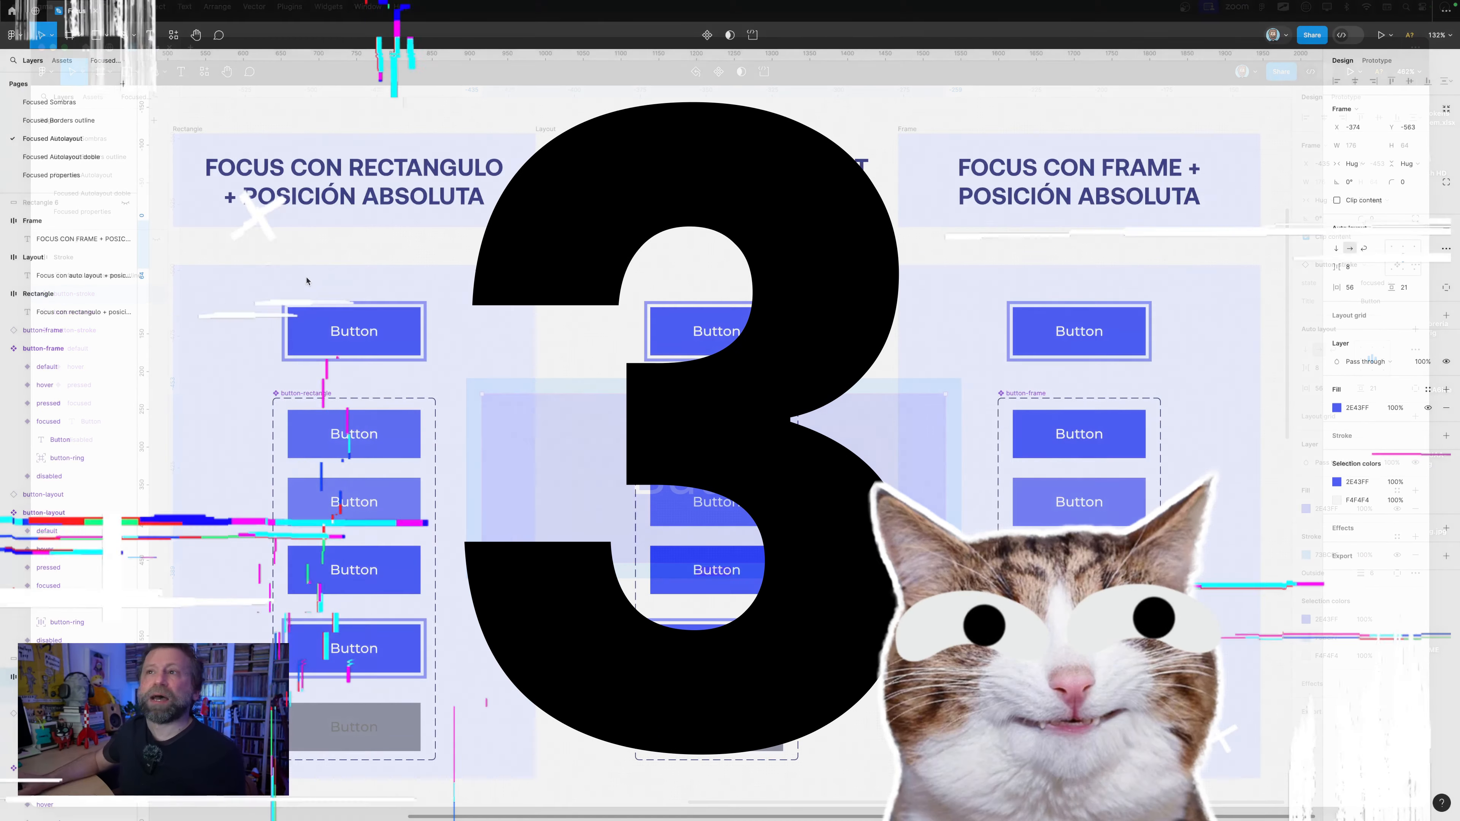
On the Focused Autolayout page, examine the rectangle, auto layout and frame focus variants and the separate button and ring beside them.
scroll(212, 250, up, 1)
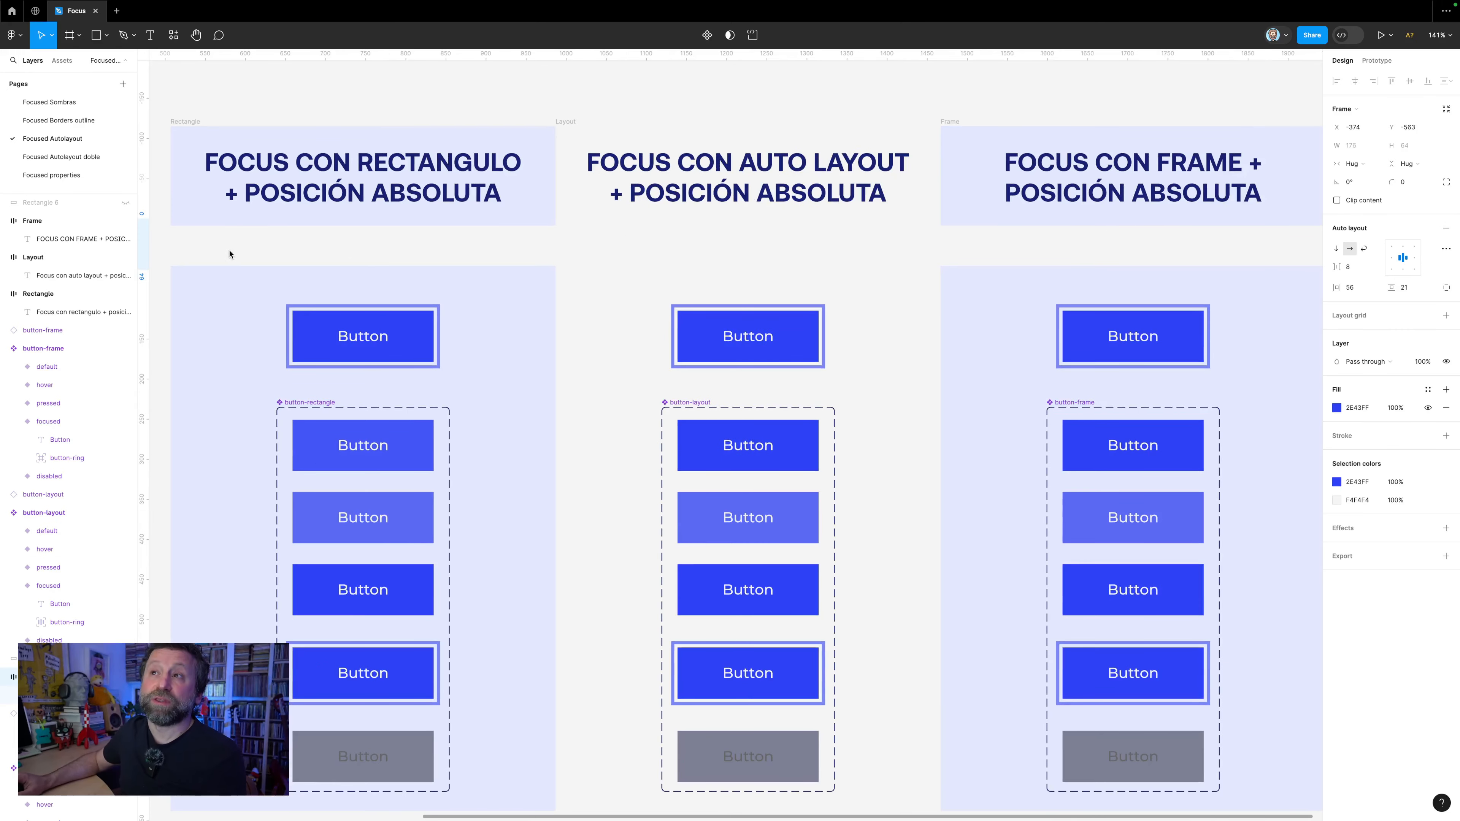
scroll(243, 253, up, 1)
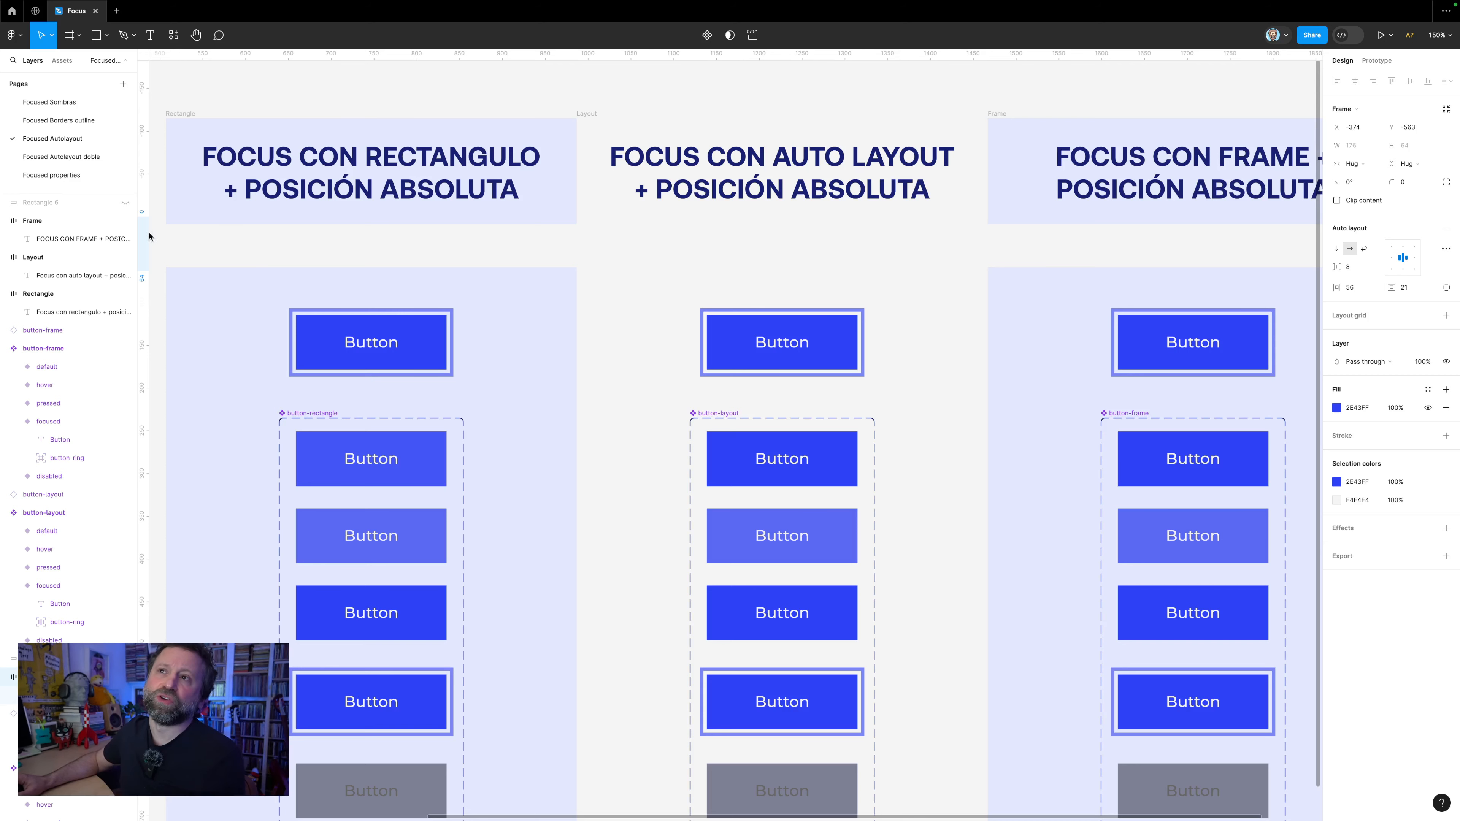
click(217, 251)
scroll(230, 249, left, 5)
scroll(463, 245, left, 15)
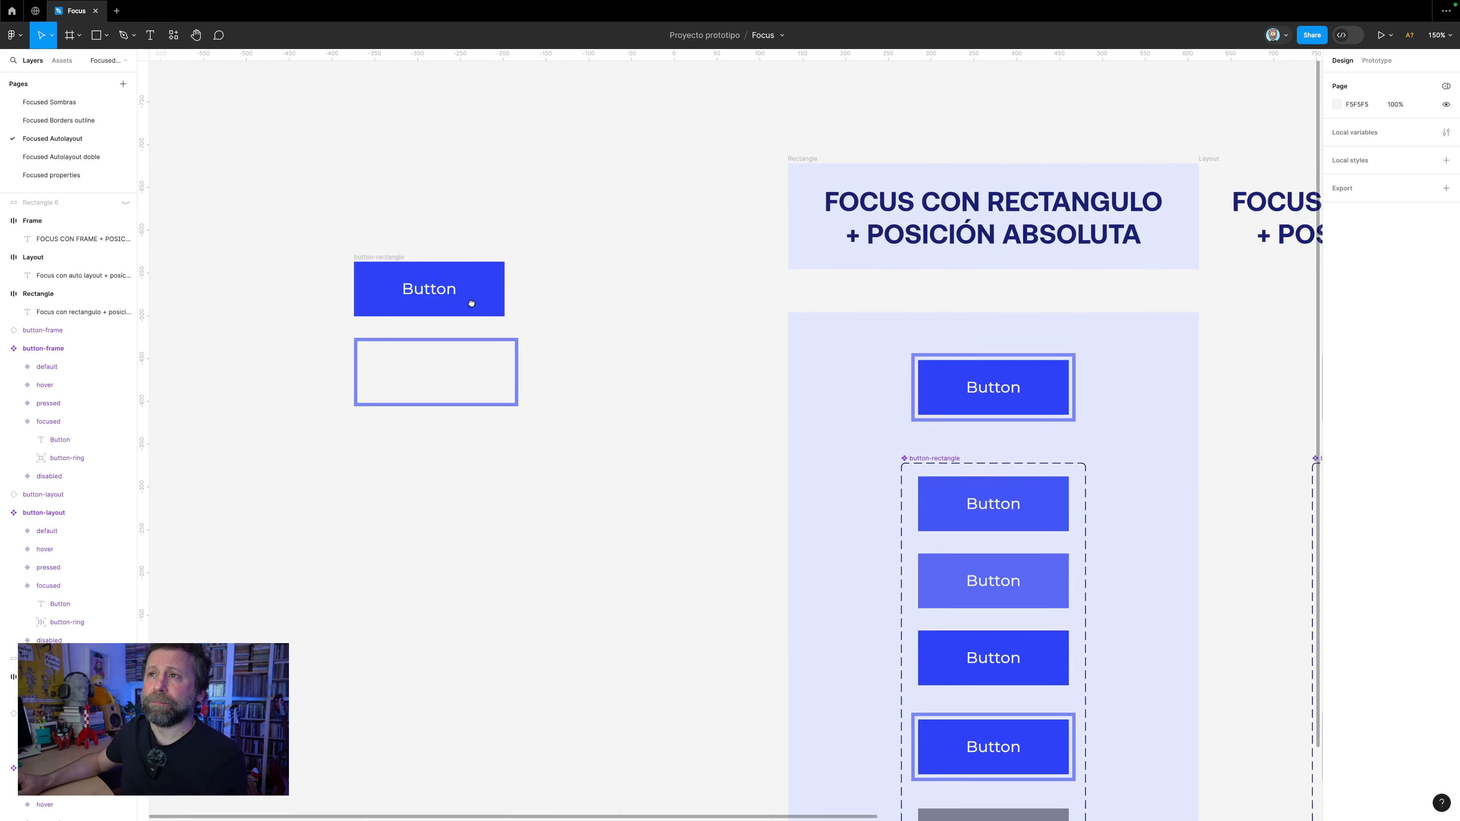
scroll(405, 329, up, 3)
scroll(406, 329, up, 3)
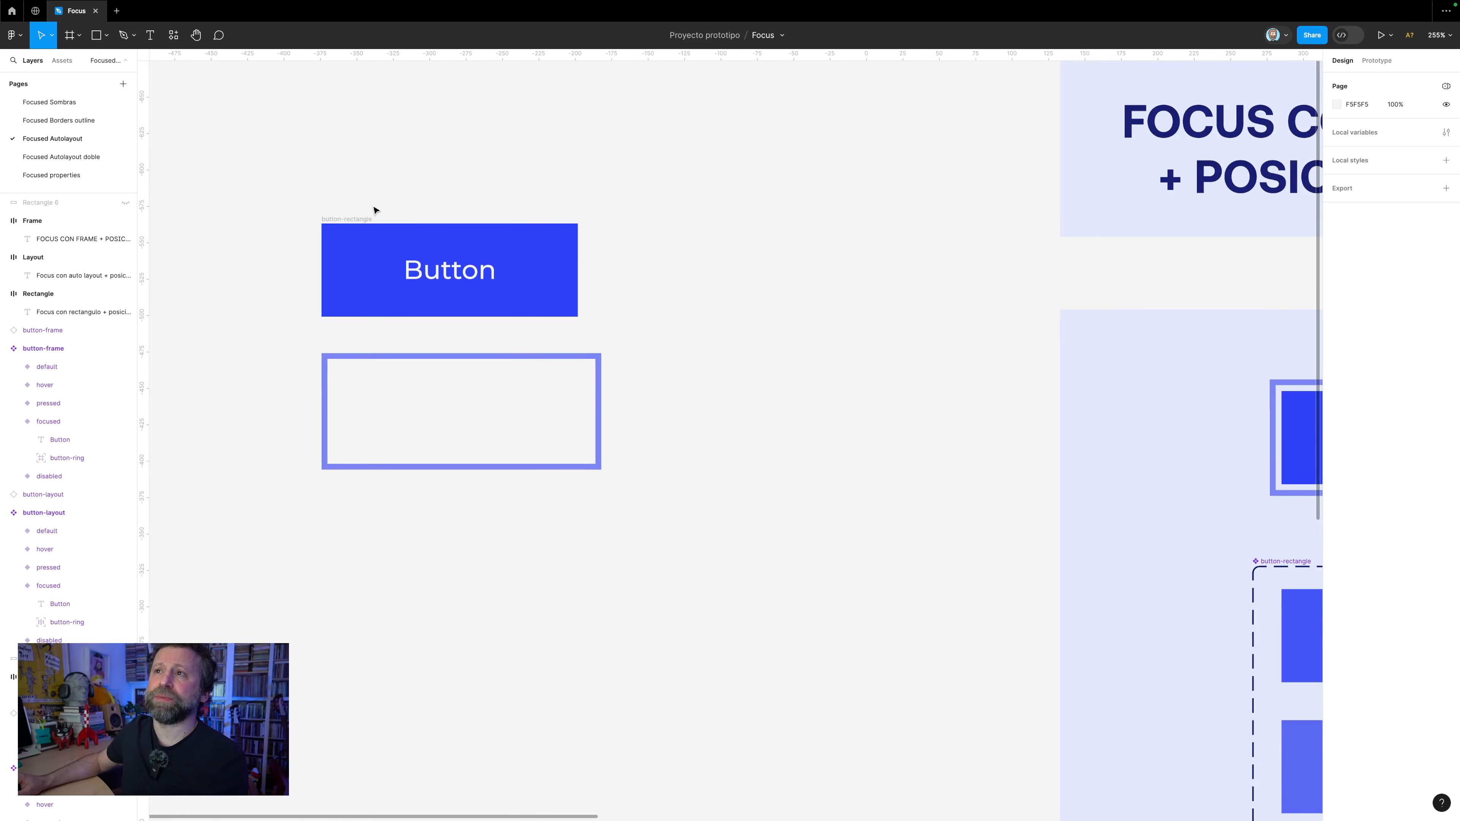
Move the separate button-rectangle frame to X -363, Y -560, above the empty ring rectangle.
drag(366, 219, 373, 199)
key(ctrl+z)
scroll(401, 205, up, 4)
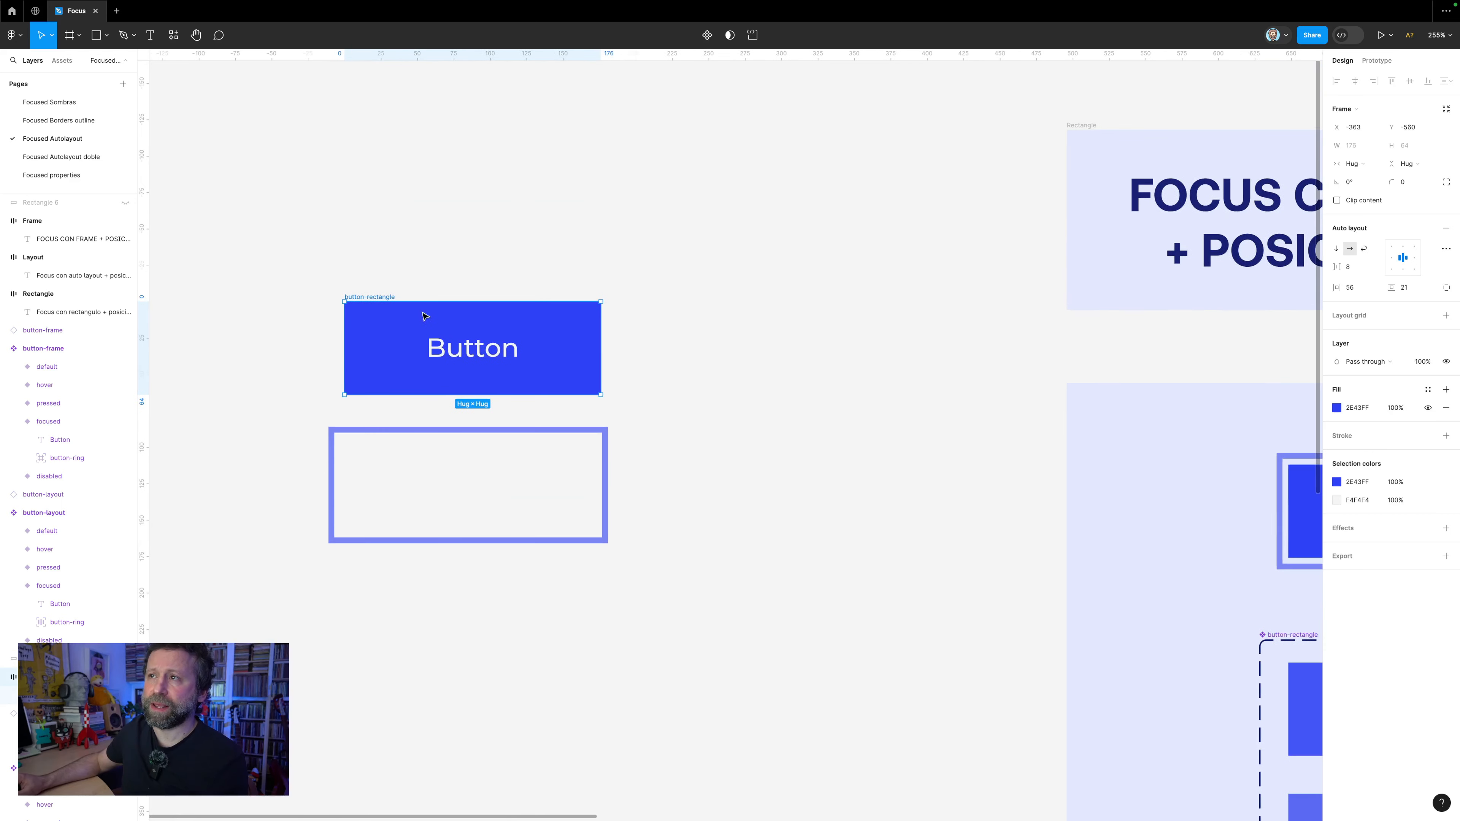
scroll(441, 255, left, 2)
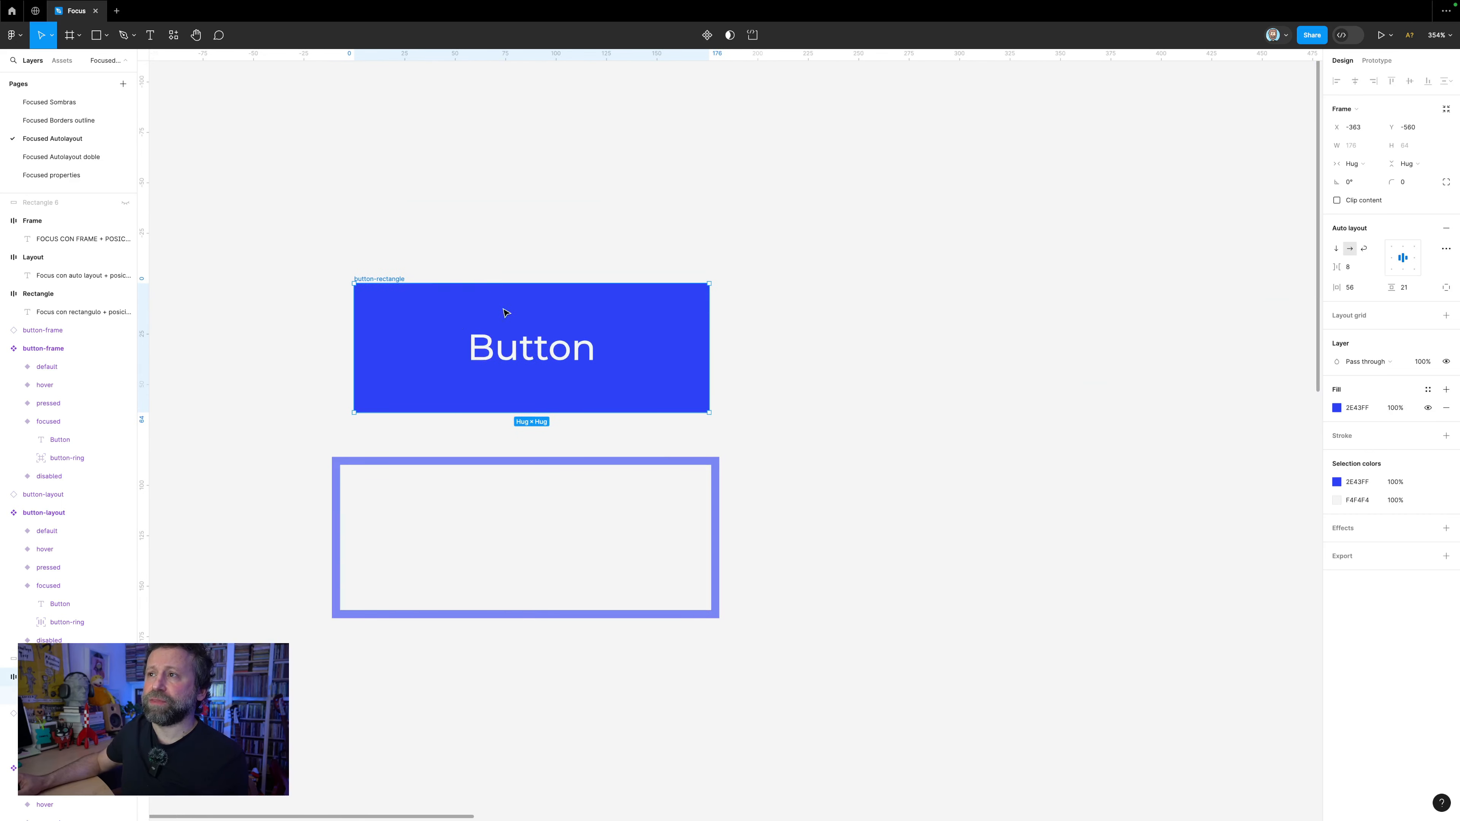
Replace the separate button-rectangle's label with Flexible and shift the frame slightly to sit above the ring rectangle.
double_click(518, 346)
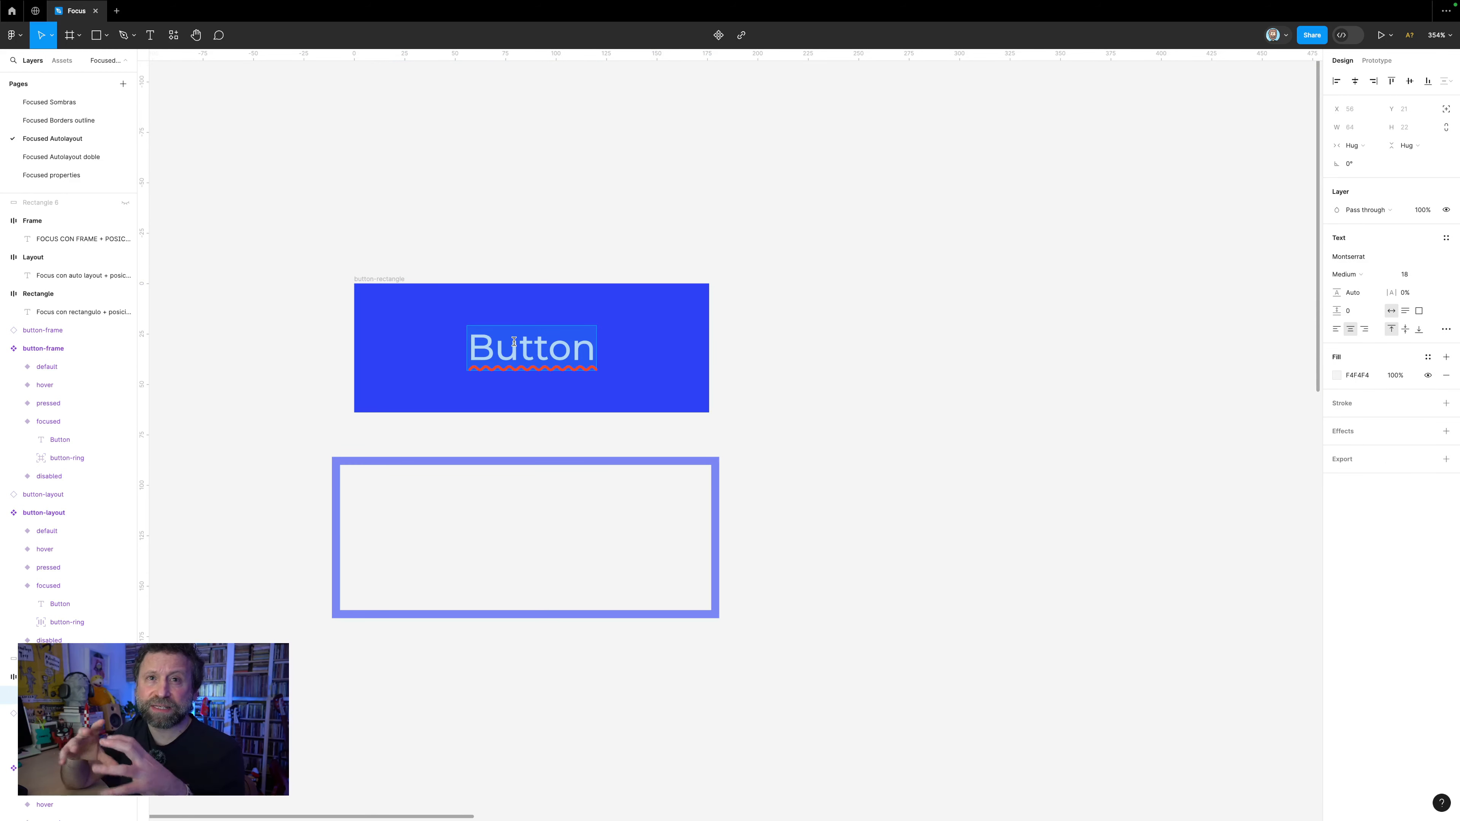
key(Escape)
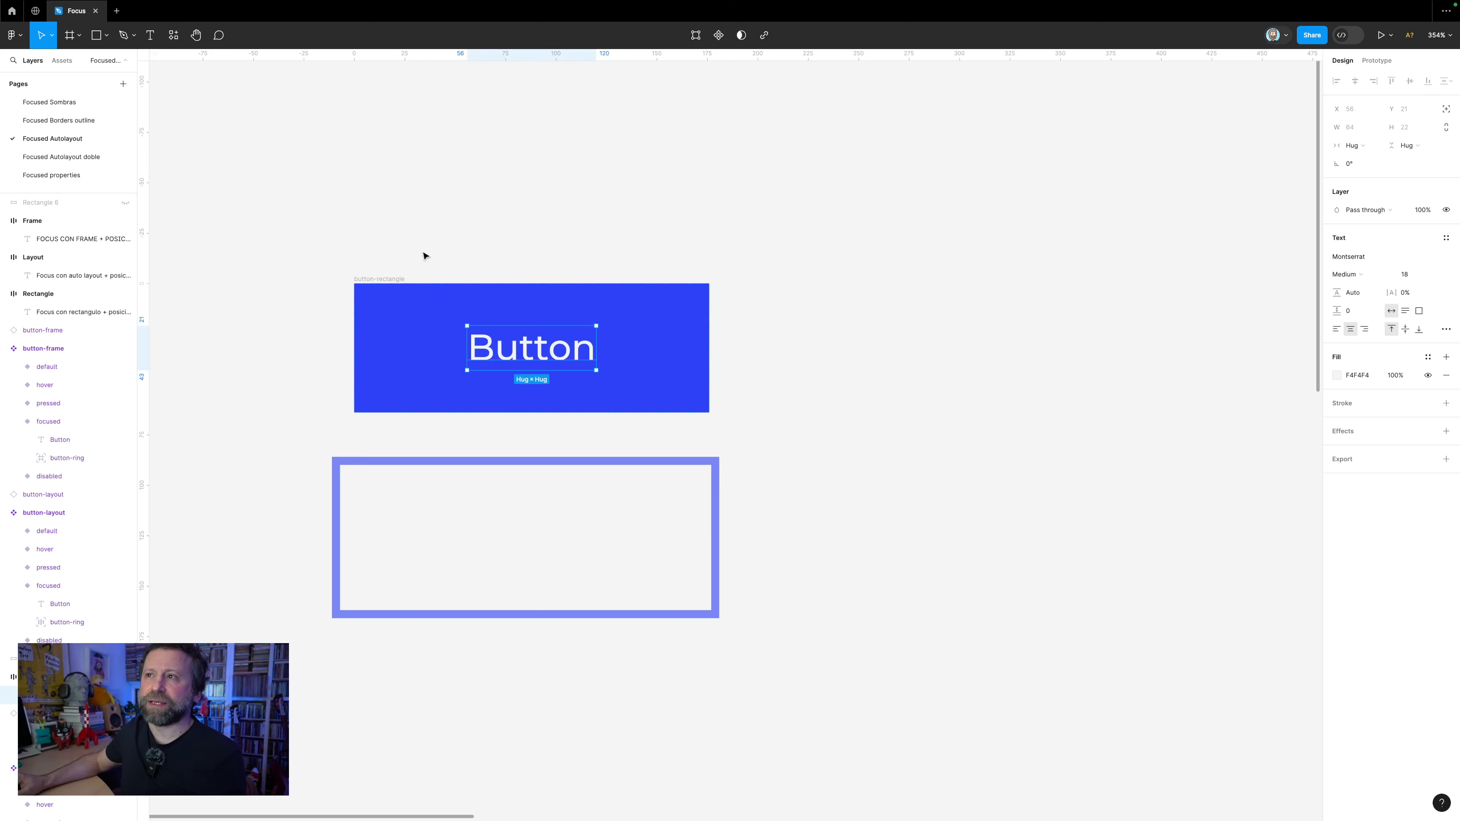
mouse_move(401, 278)
mouse_down()
mouse_move(415, 268)
mouse_move(386, 269)
mouse_move(405, 271)
mouse_up()
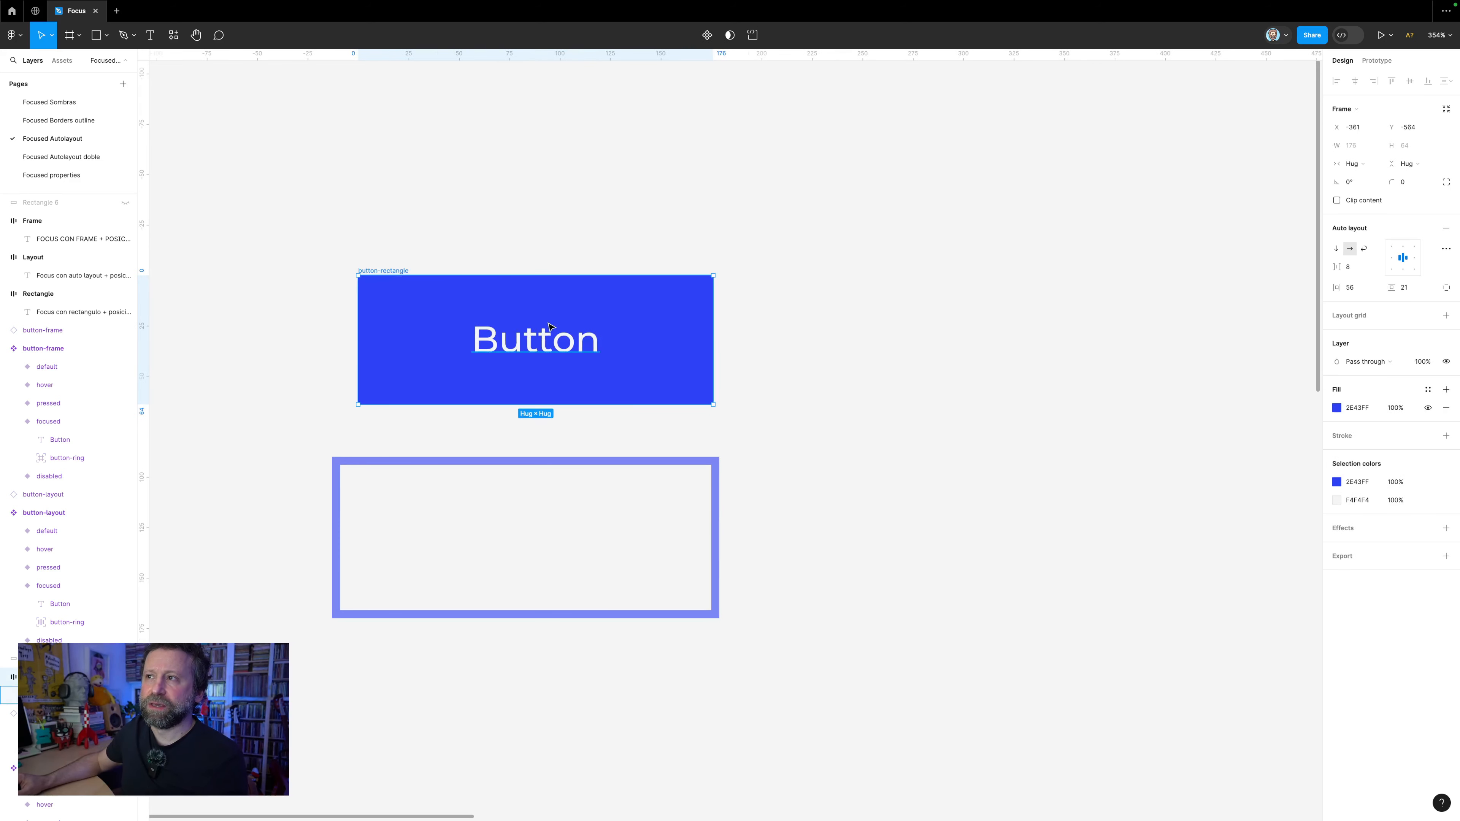
double_click(550, 325)
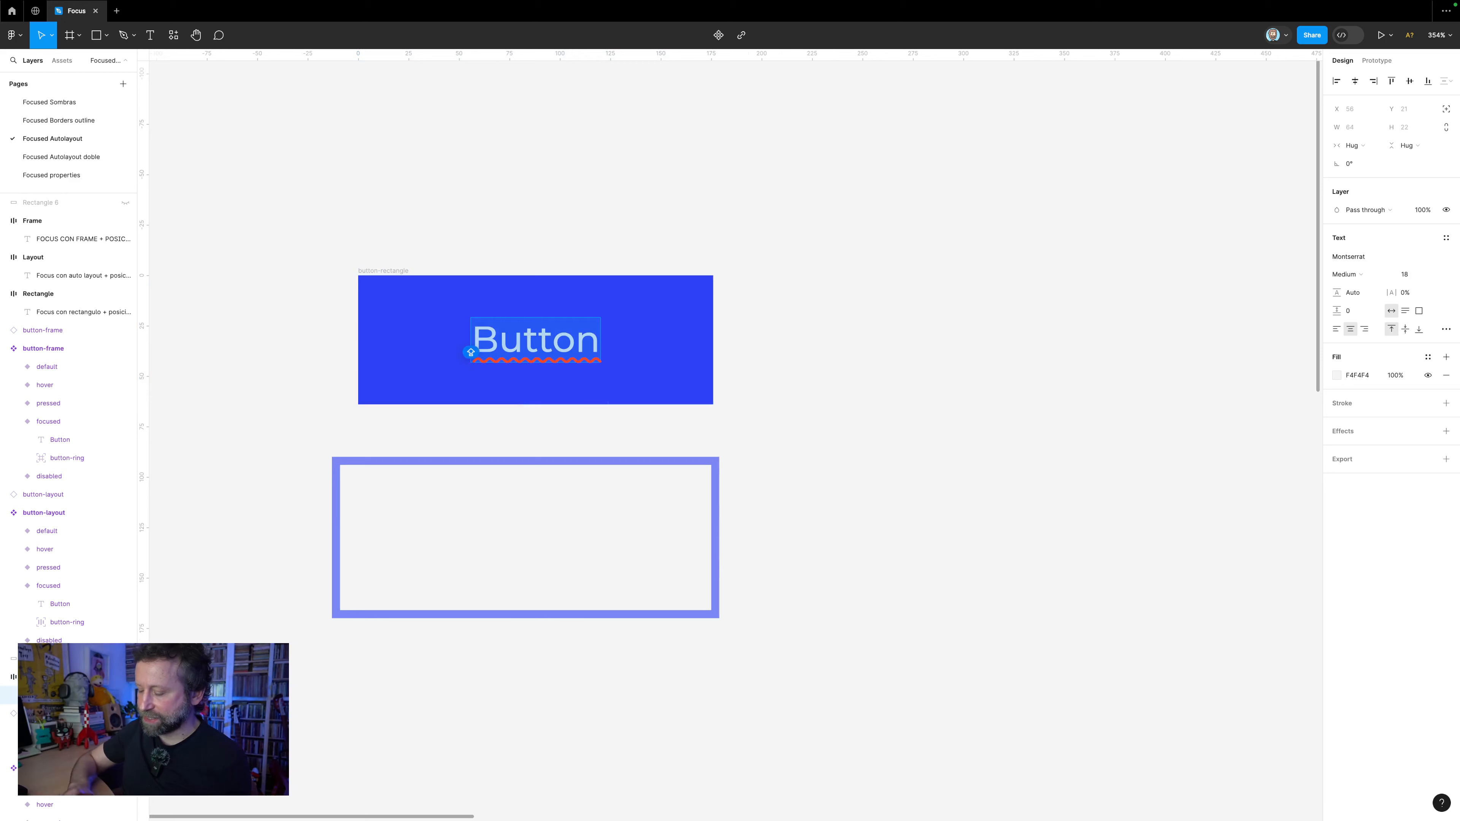
text(Flexible)
key(Escape)
mouse_move(394, 273)
mouse_down()
mouse_move(362, 273)
mouse_move(376, 274)
mouse_up()
Move the empty ring rectangle to X -376, Y -472, centred under the Flexible button.
click(404, 460)
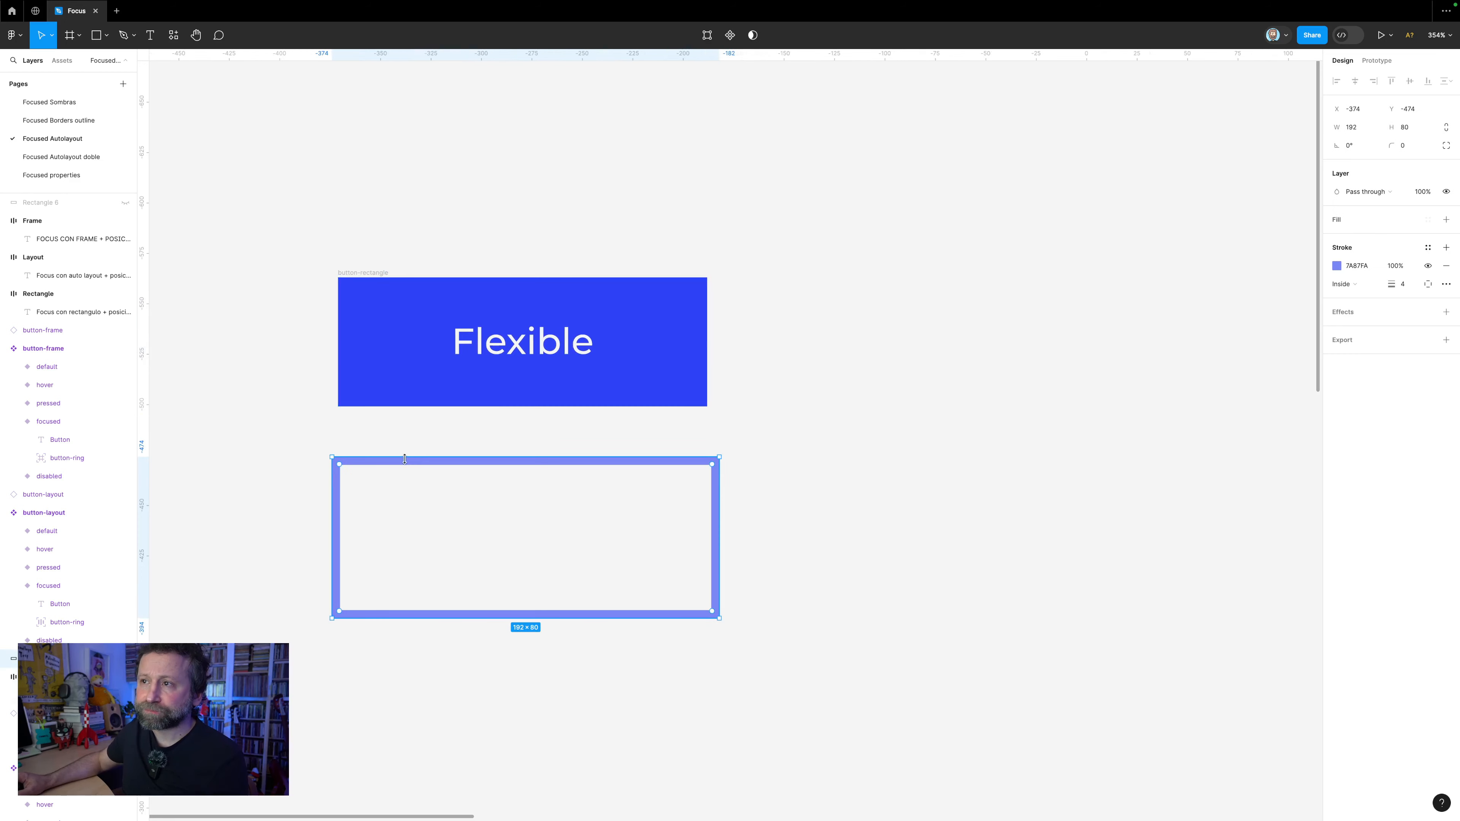
drag(409, 467, 405, 472)
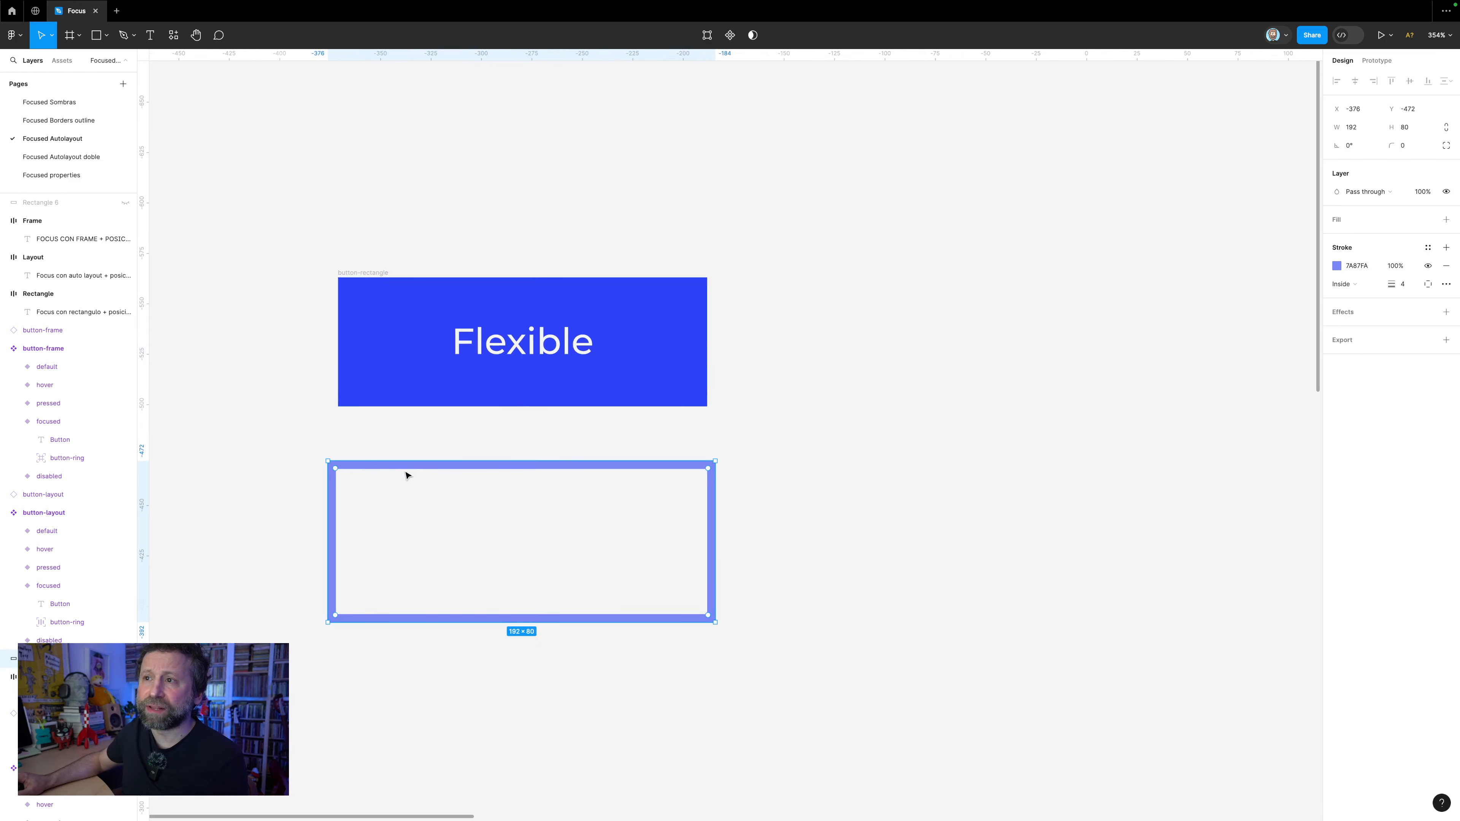
key(alt)
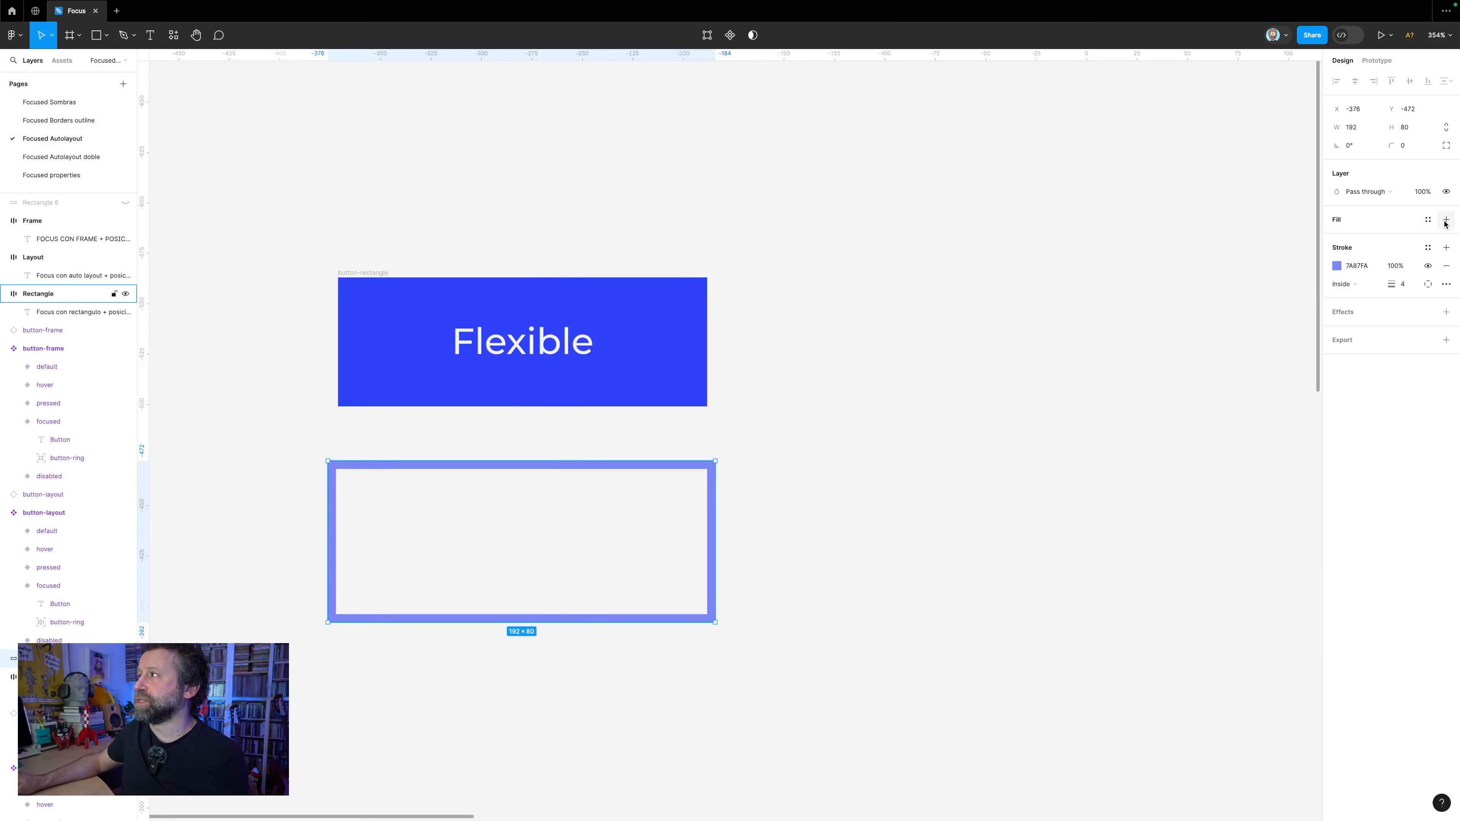
Try a D9D9D9 fill on the ring rectangle and remove it again.
click(1446, 221)
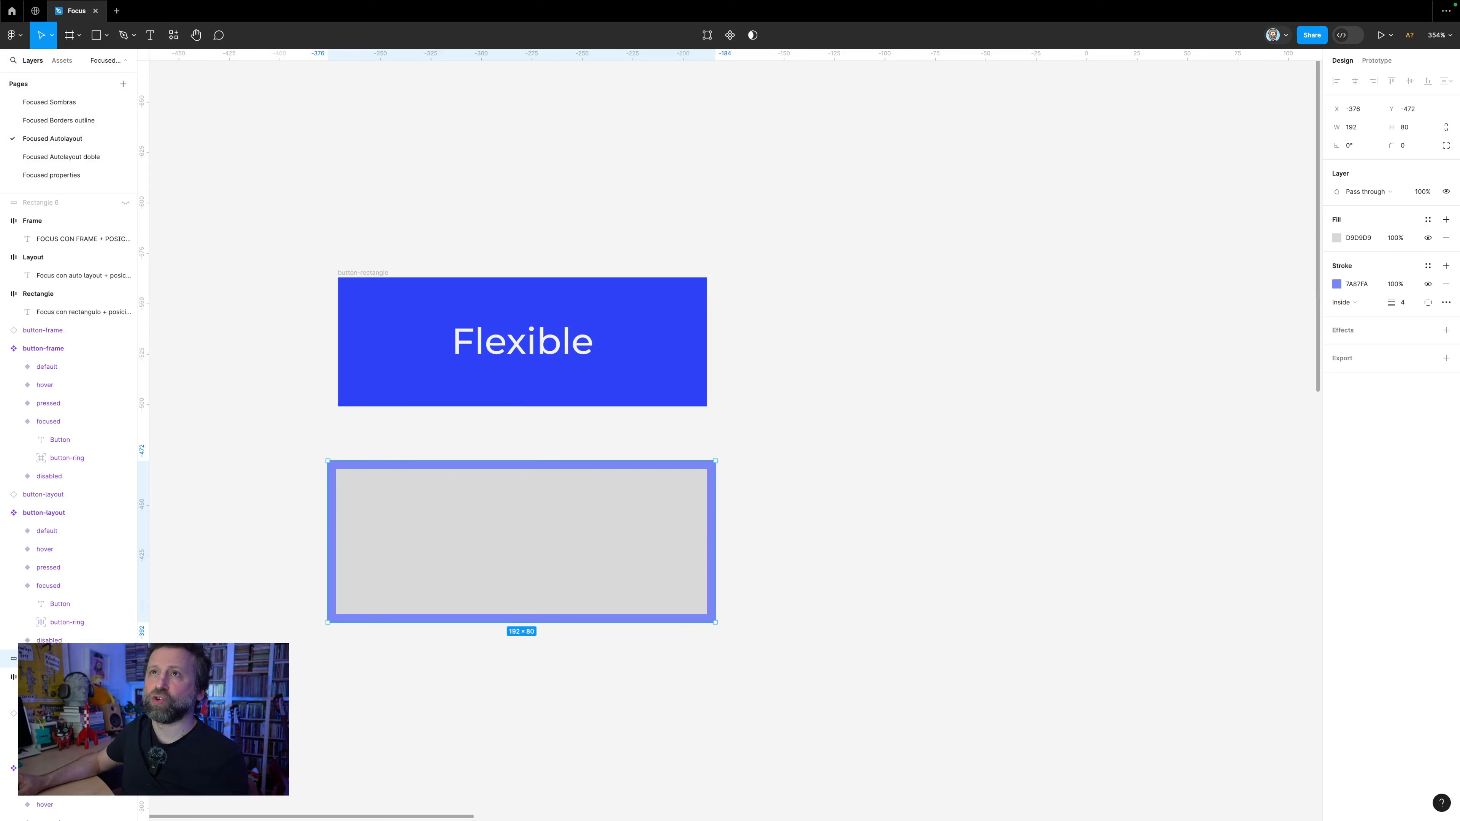
click(109, 36)
click(466, 494)
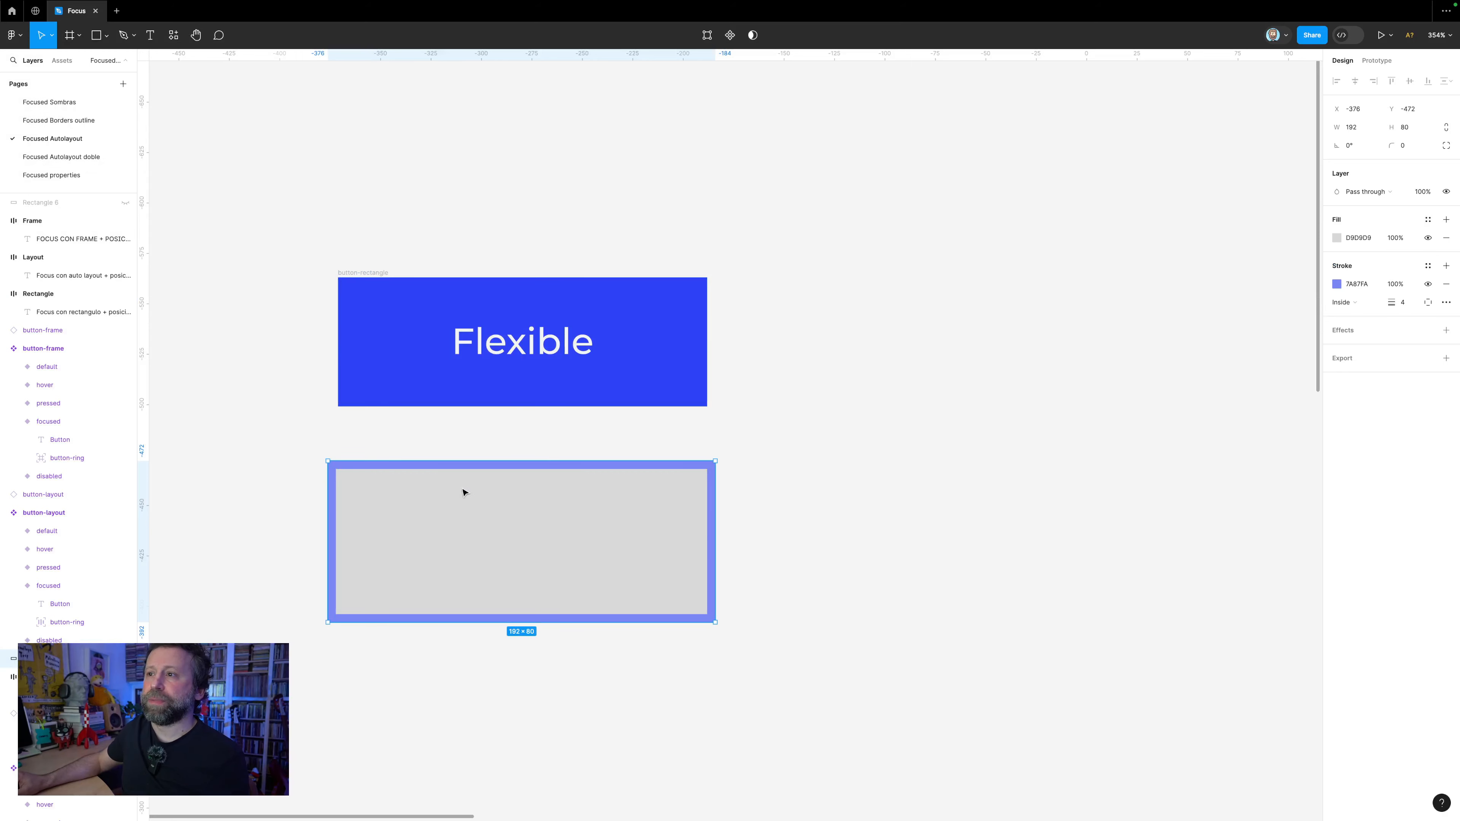
click(1446, 238)
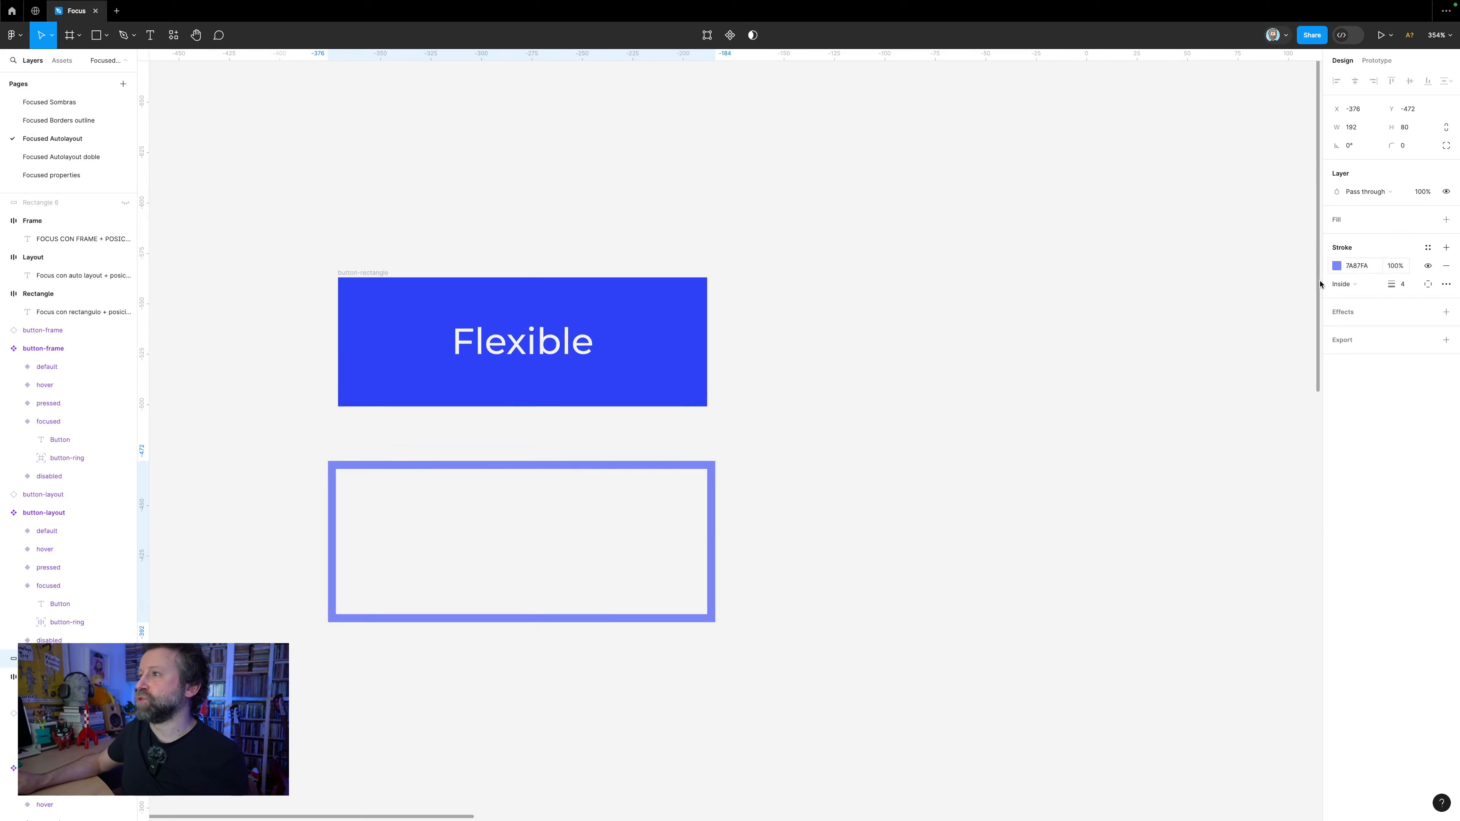
Nest the ring rectangle inside the button-rectangle auto layout frame, before the Flexible label.
scroll(397, 458, up, 2)
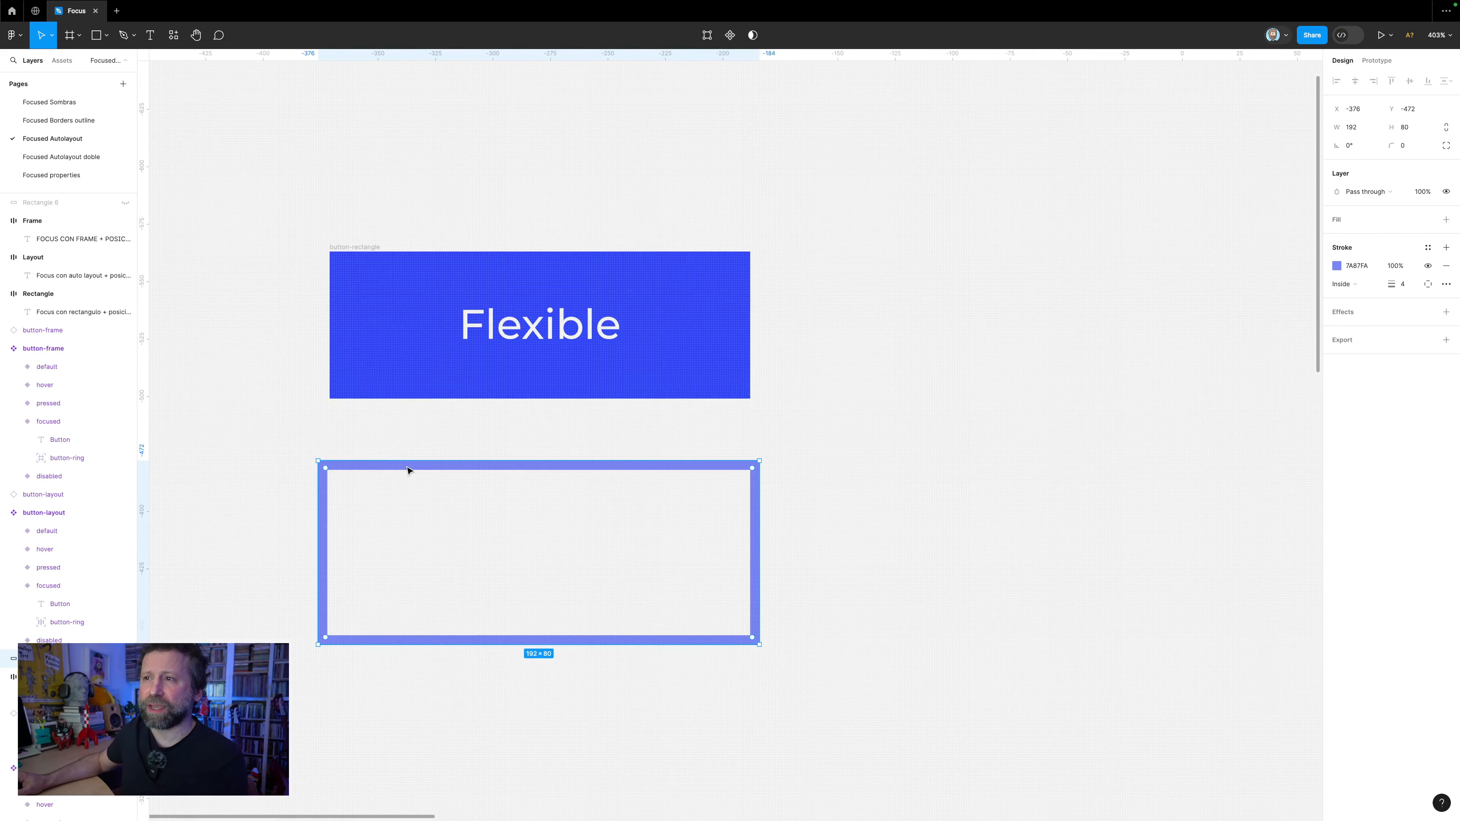
drag(406, 472, 471, 288)
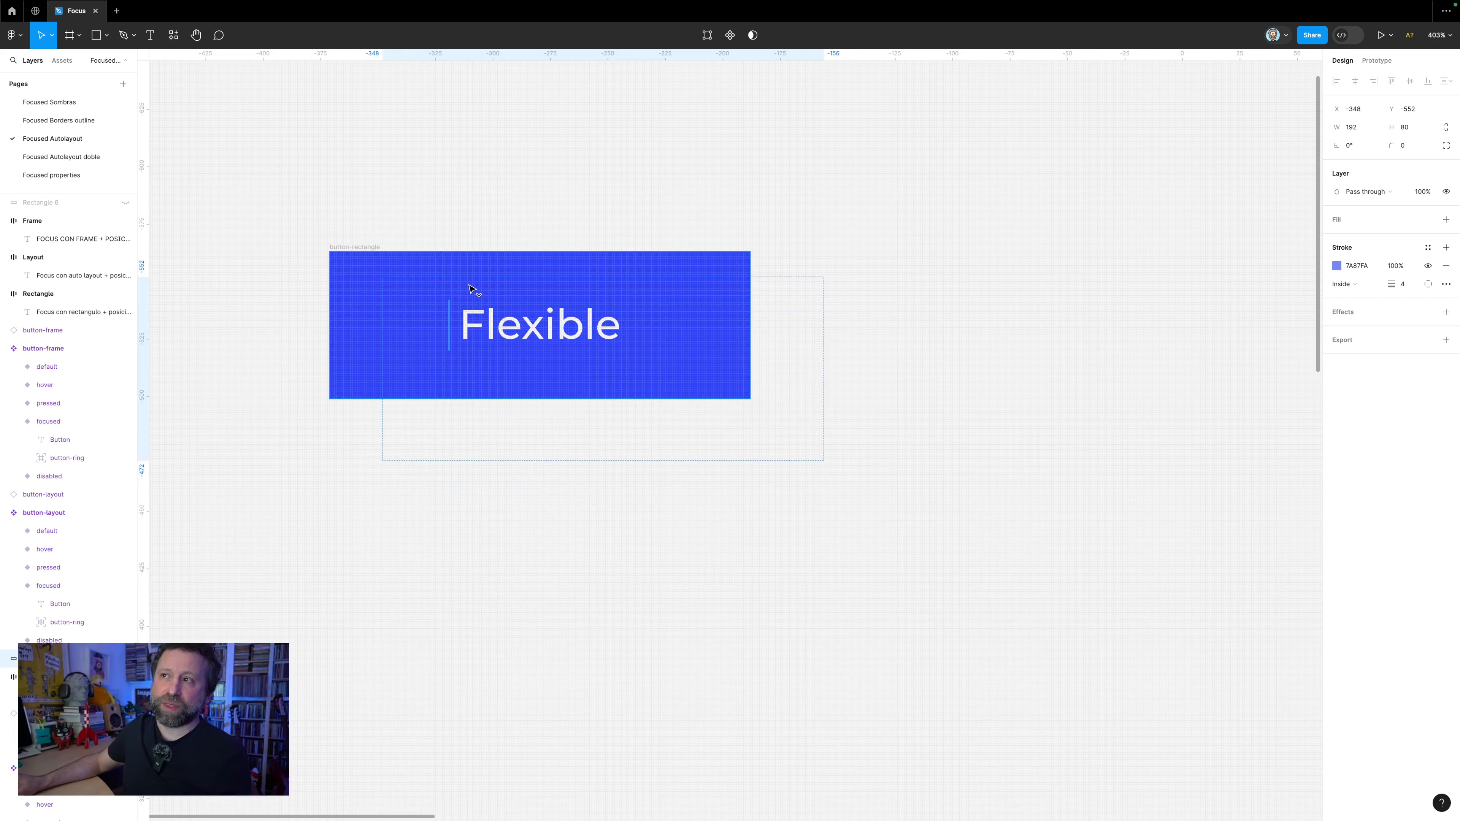
drag(471, 288, 470, 289)
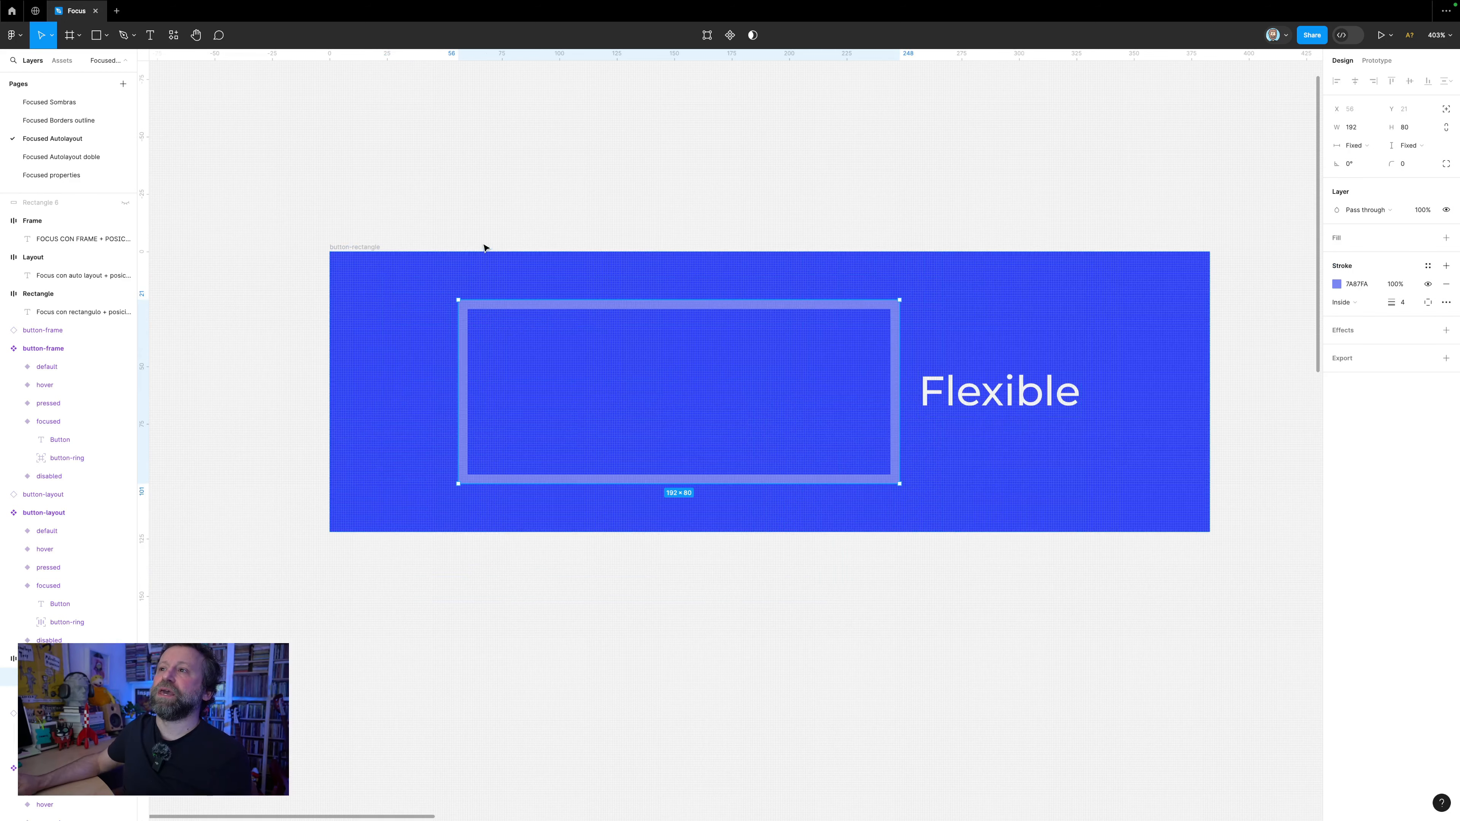
drag(564, 198, 440, 199)
scroll(440, 199, down, 2)
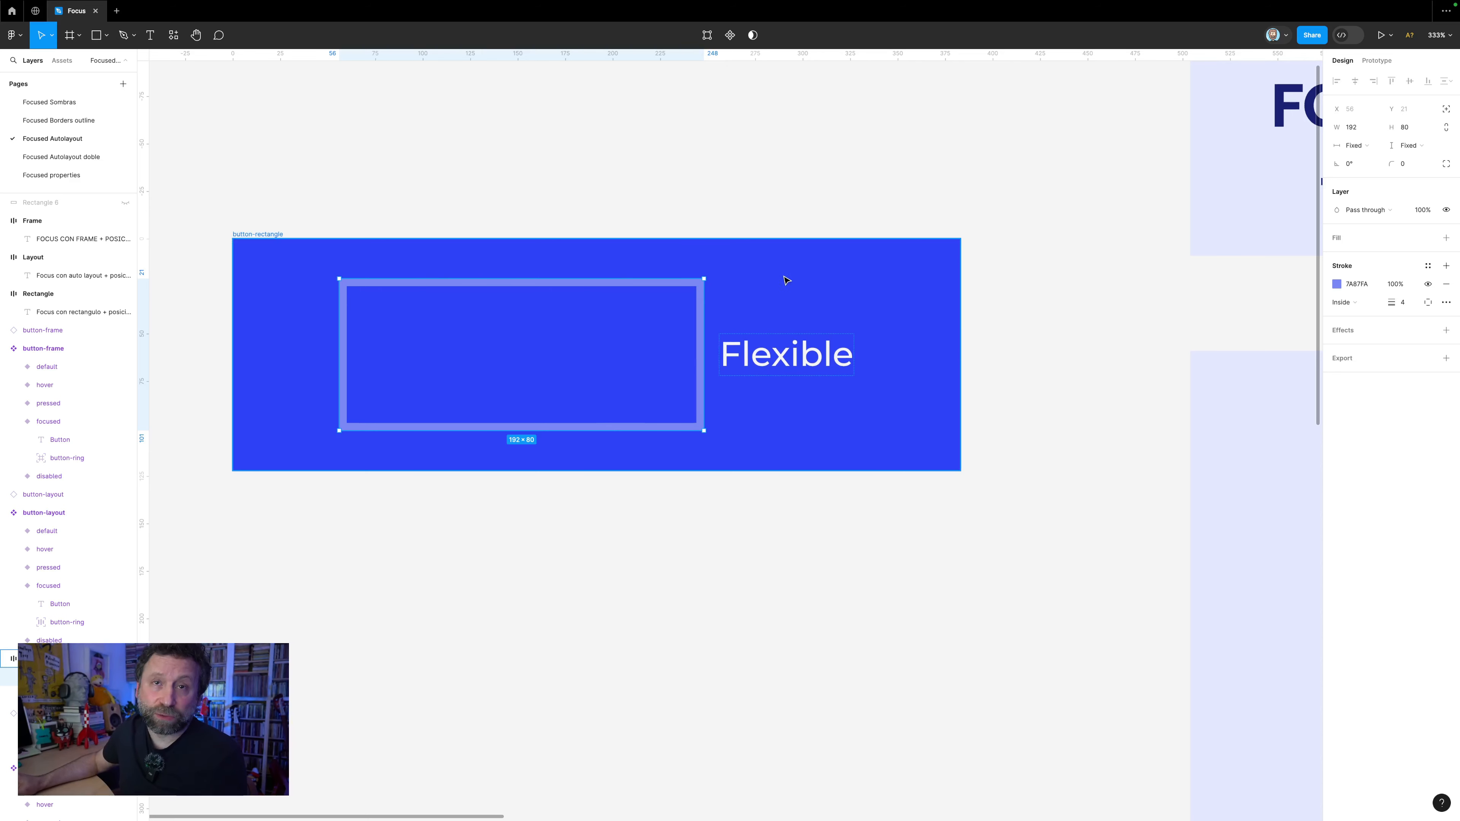
Give the nested ring an absolute position and move the button-rectangle frame to X -358, Y -562.
key(alt)
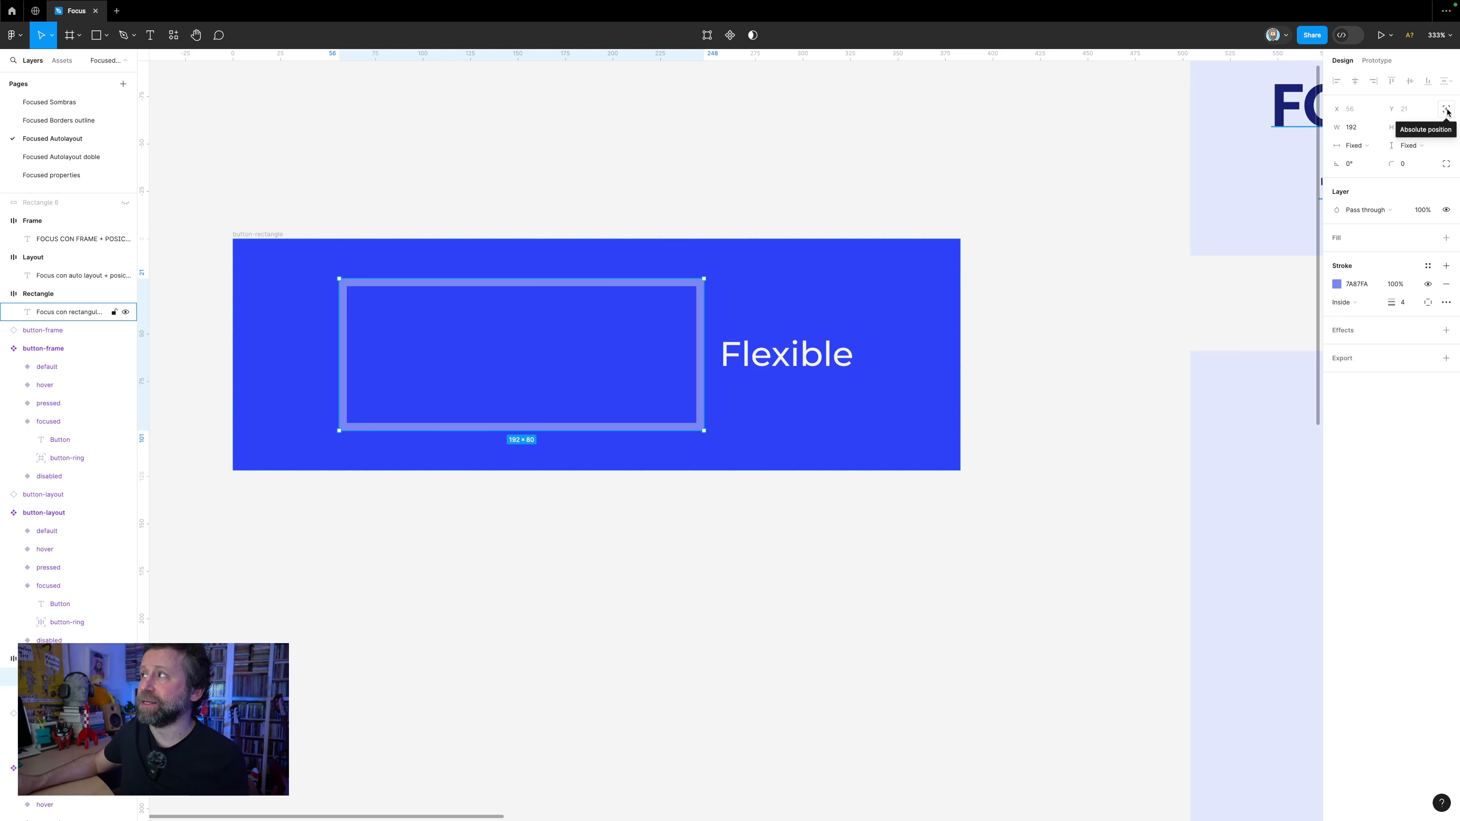
click(1447, 109)
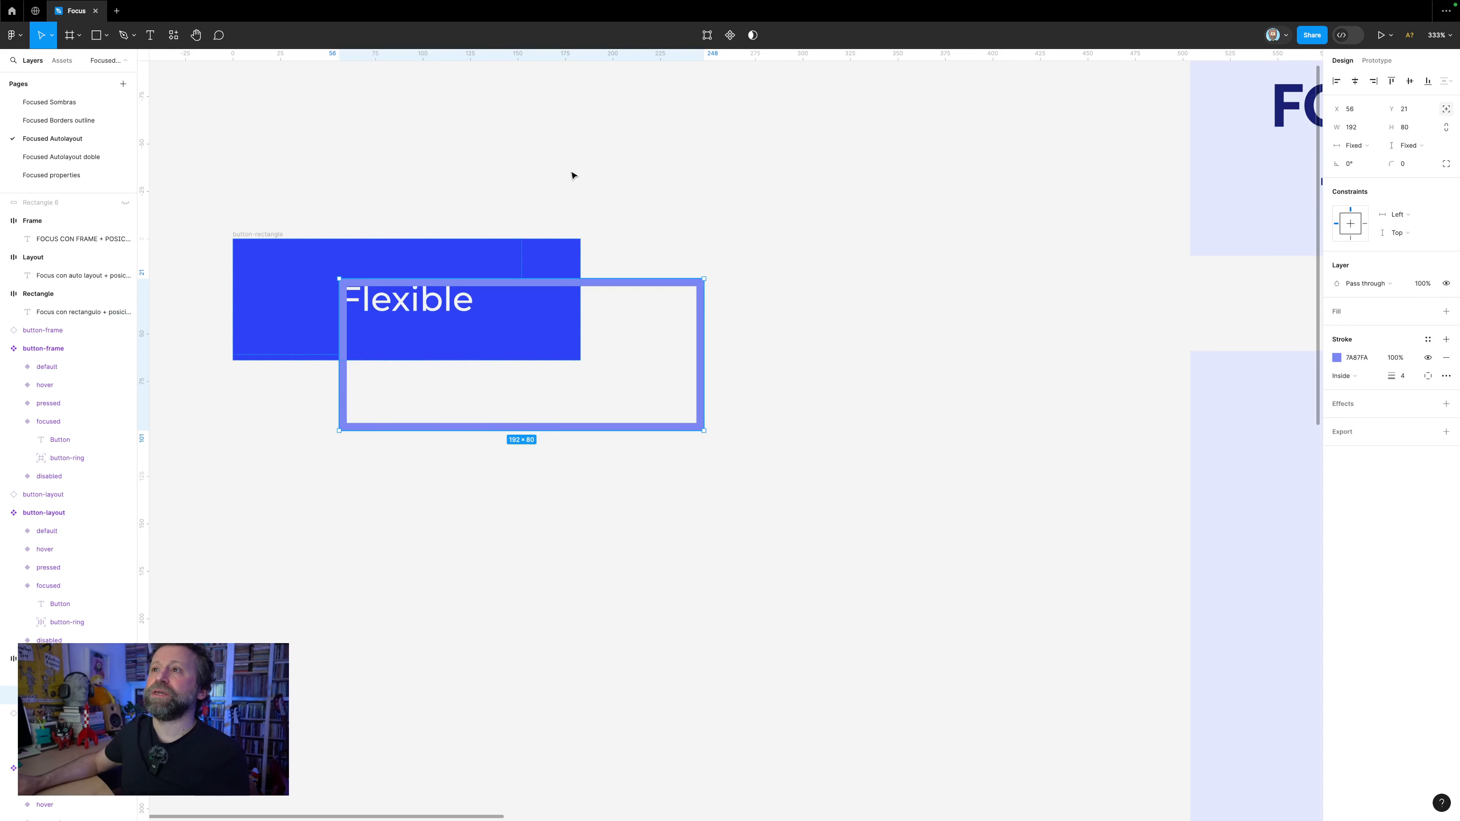
drag(401, 206, 516, 264)
scroll(525, 307, up, 1)
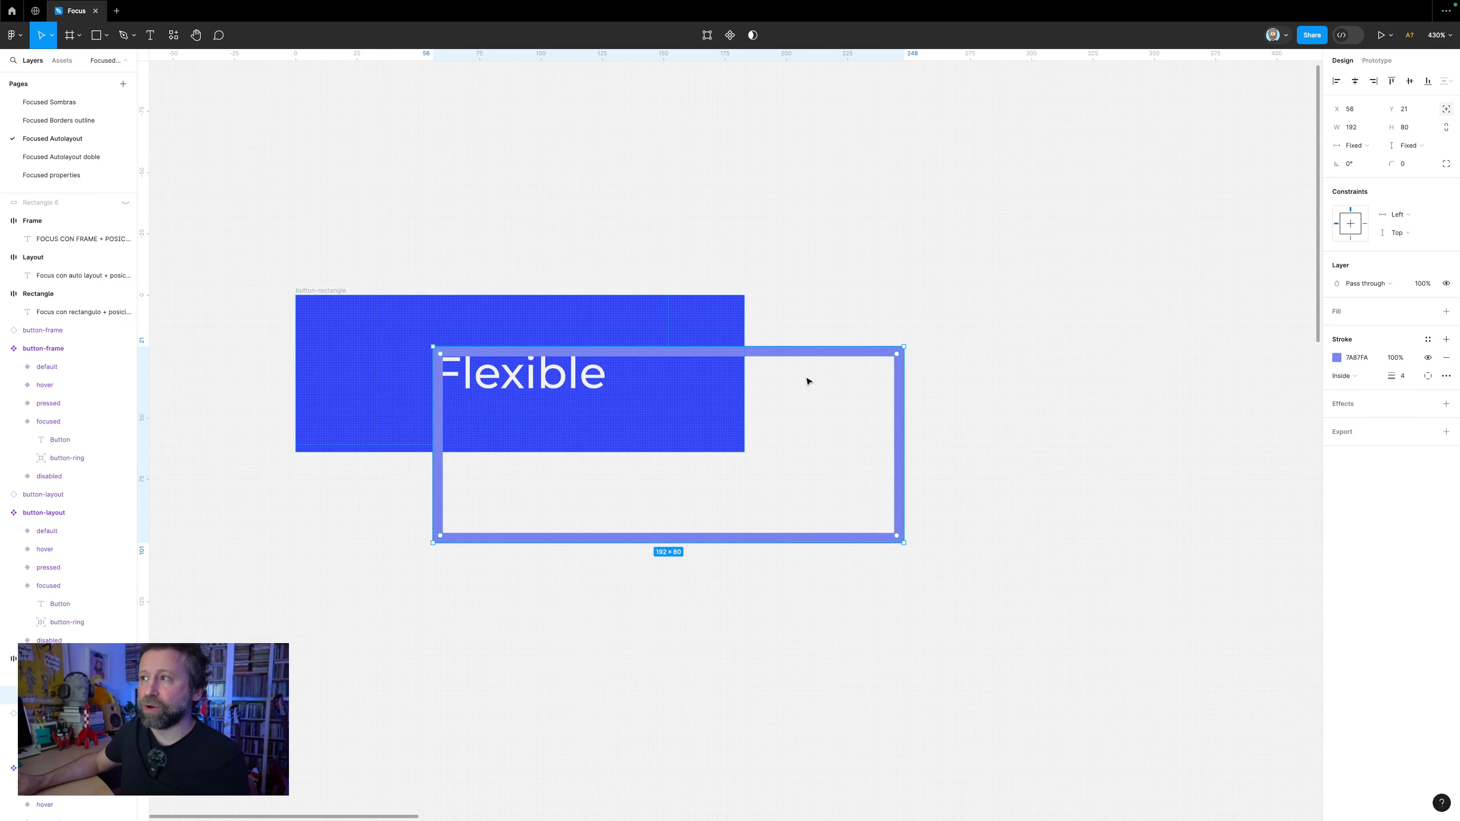
drag(325, 291, 357, 298)
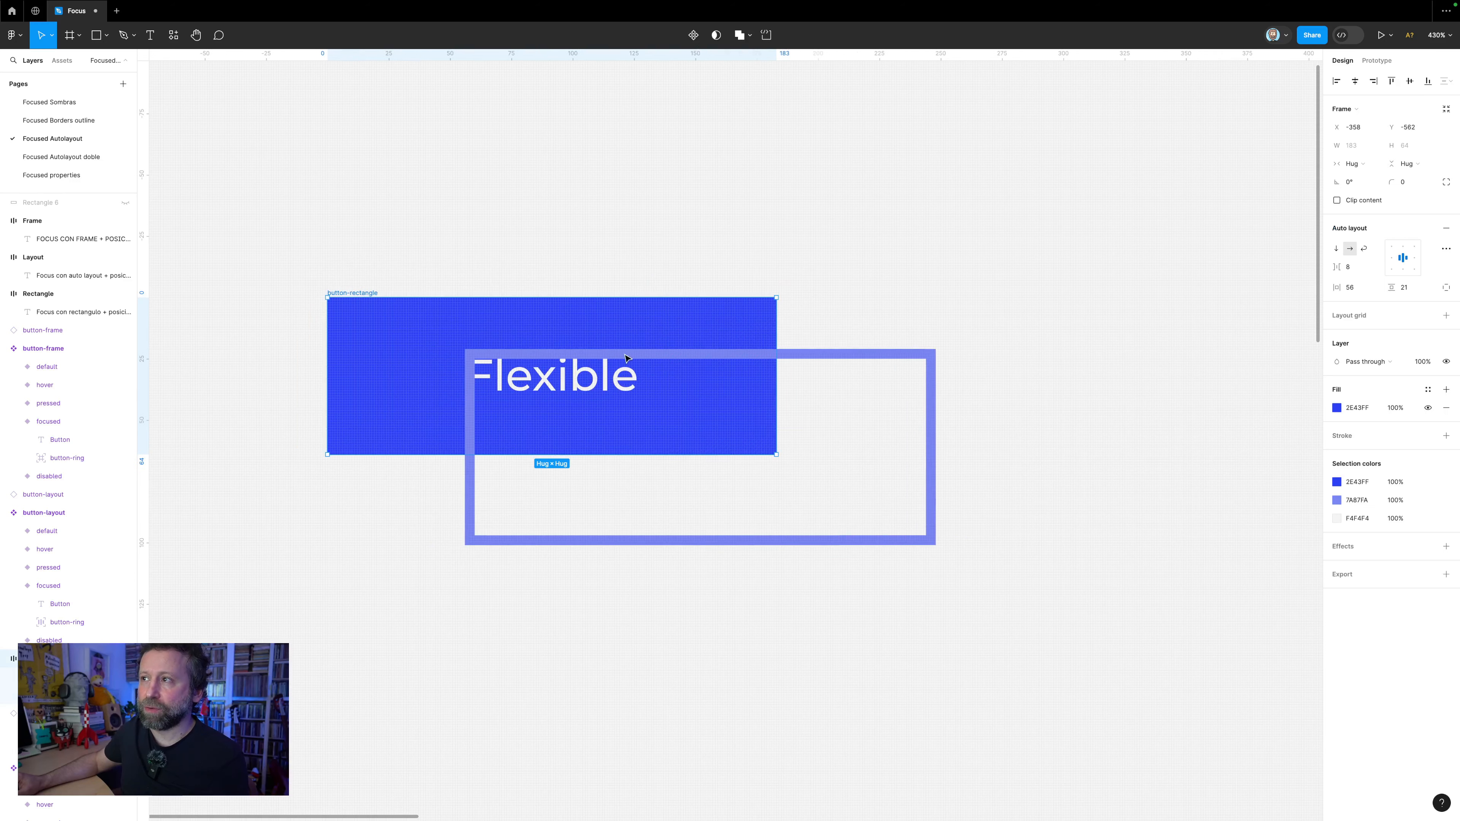
Position the ring around the button at X -7, Y -7 and resize it to 197 × 77.
click(759, 353)
drag(796, 353, 635, 298)
scroll(604, 339, down, 1)
scroll(607, 343, up, 2)
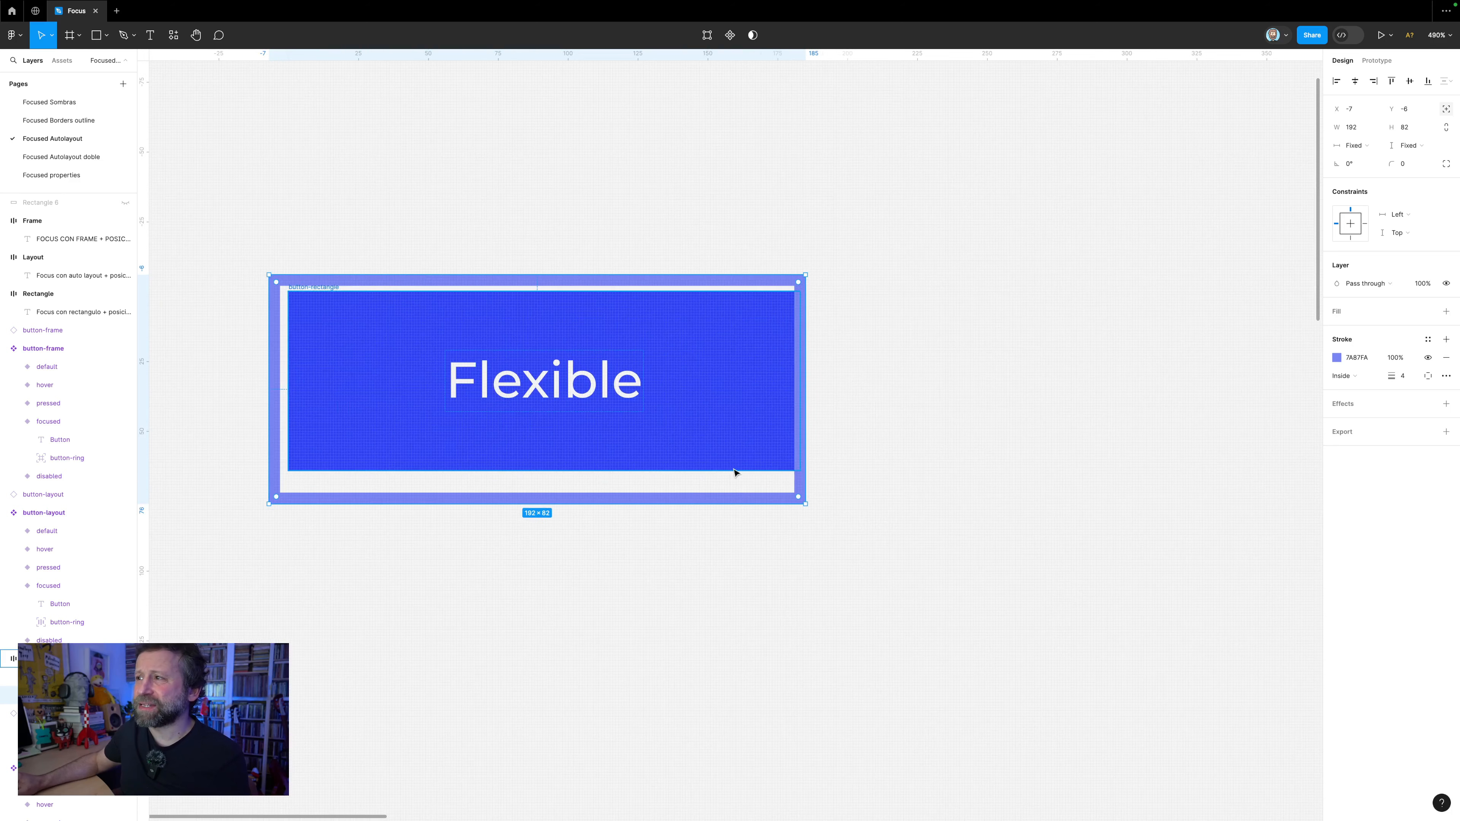
drag(673, 496, 673, 488)
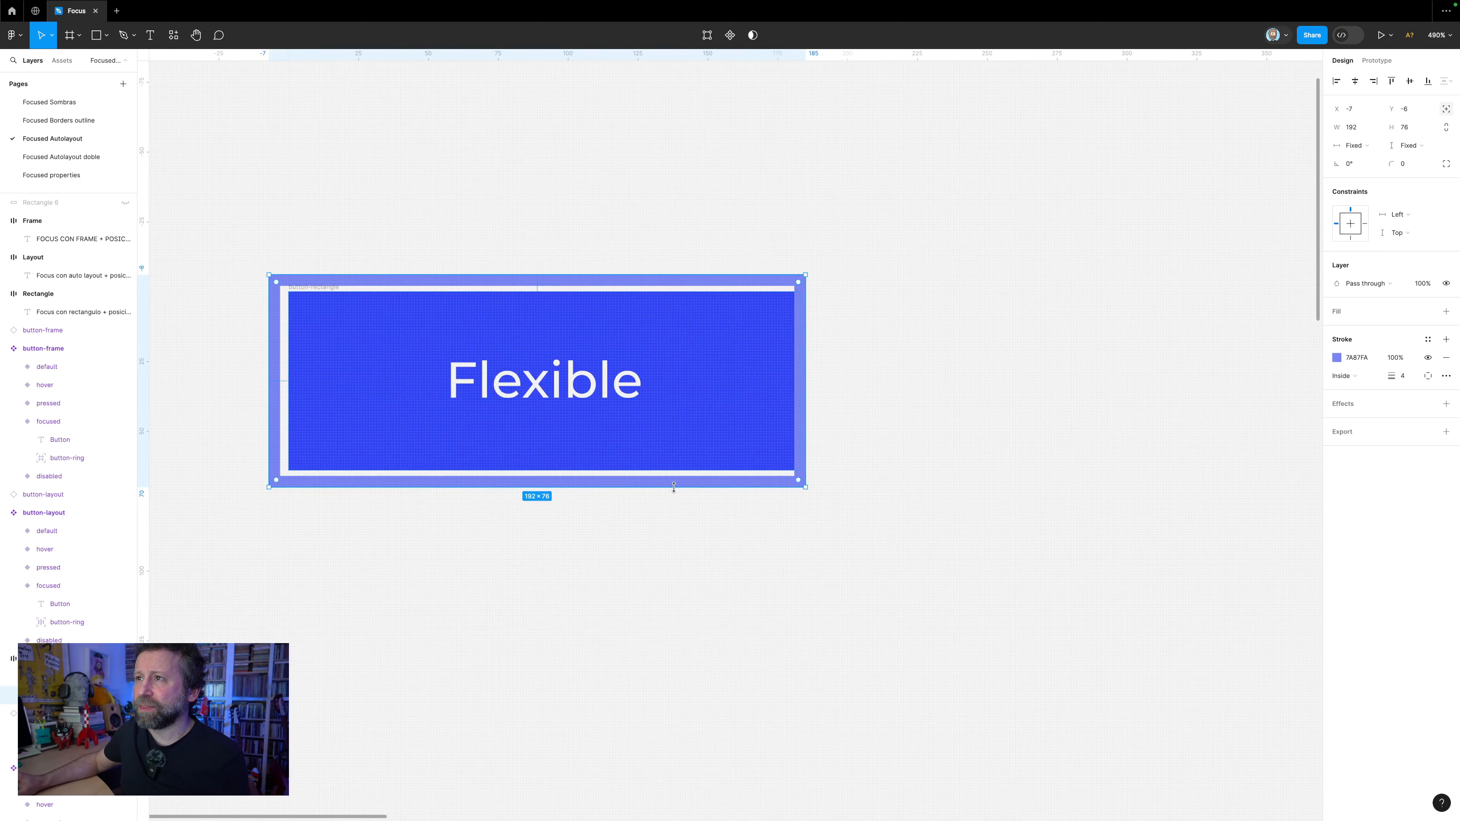
drag(808, 399, 820, 397)
drag(619, 275, 618, 271)
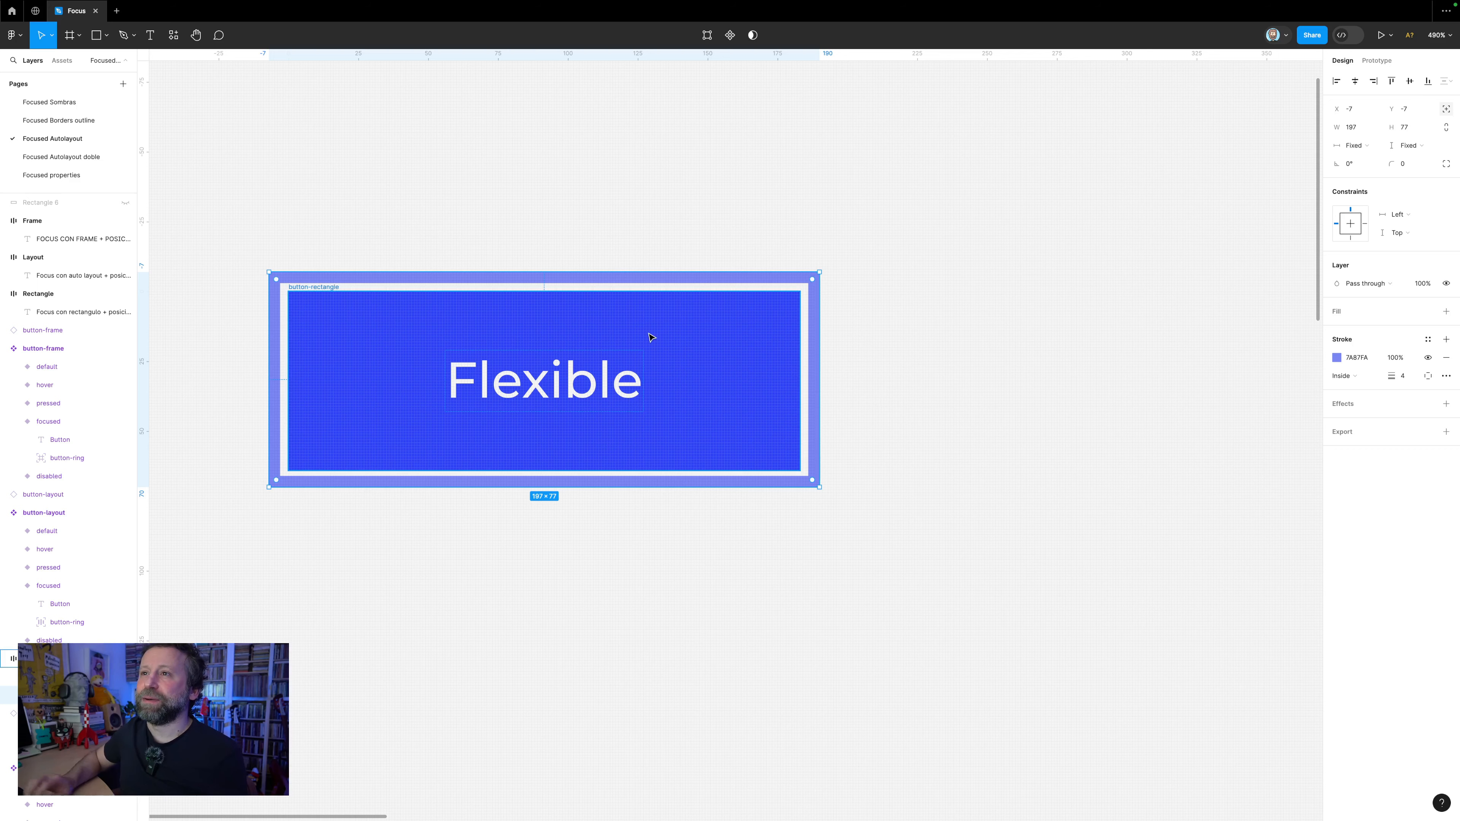
scroll(1038, 180, down, 1)
scroll(1038, 180, down, 2)
scroll(1278, 190, up, 4)
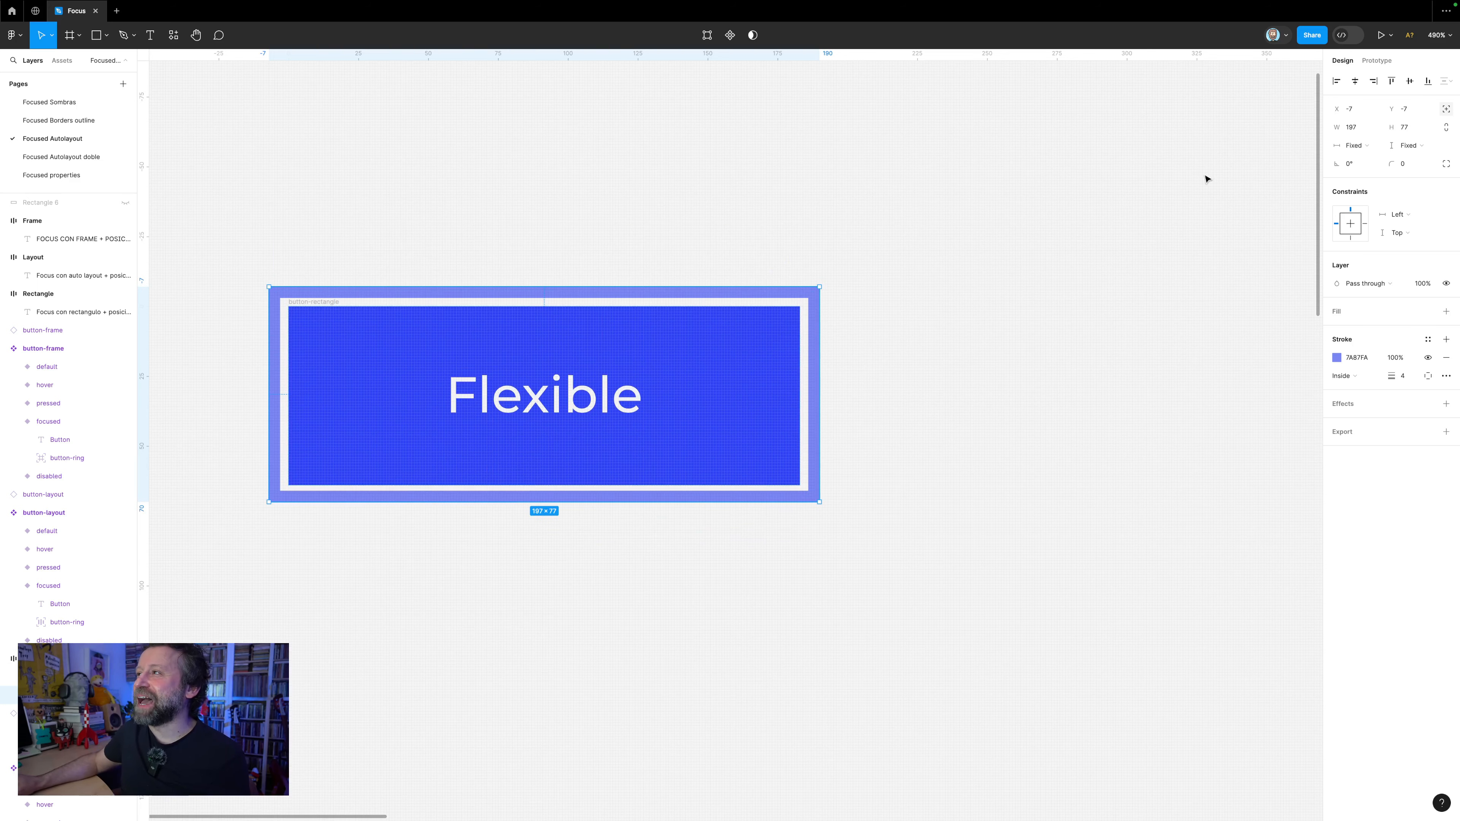
Check the Snap to pixel grid option and extend the ring's lower edge to a height of 78.
click(1450, 38)
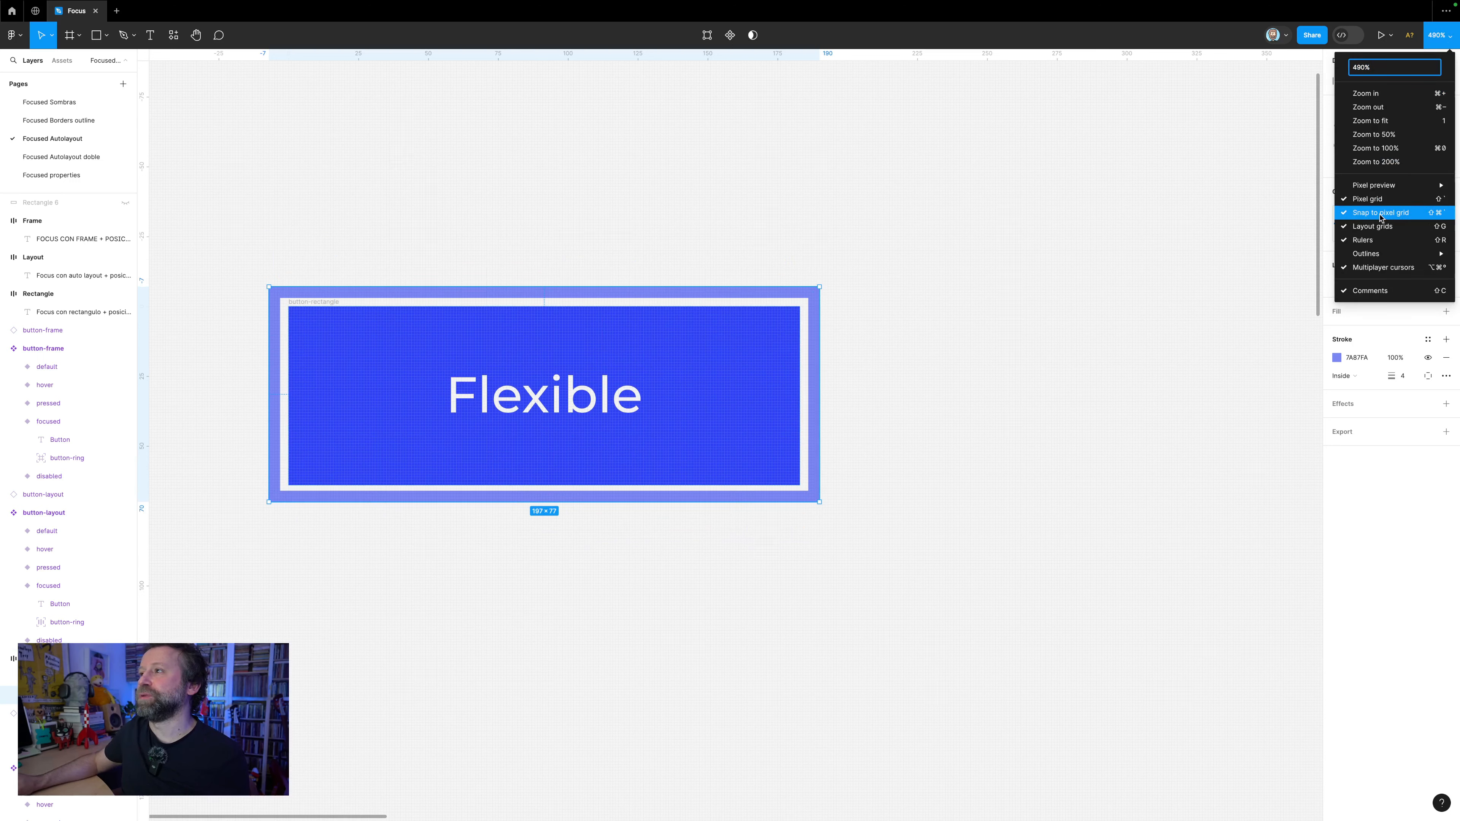
scroll(406, 328, up, 3)
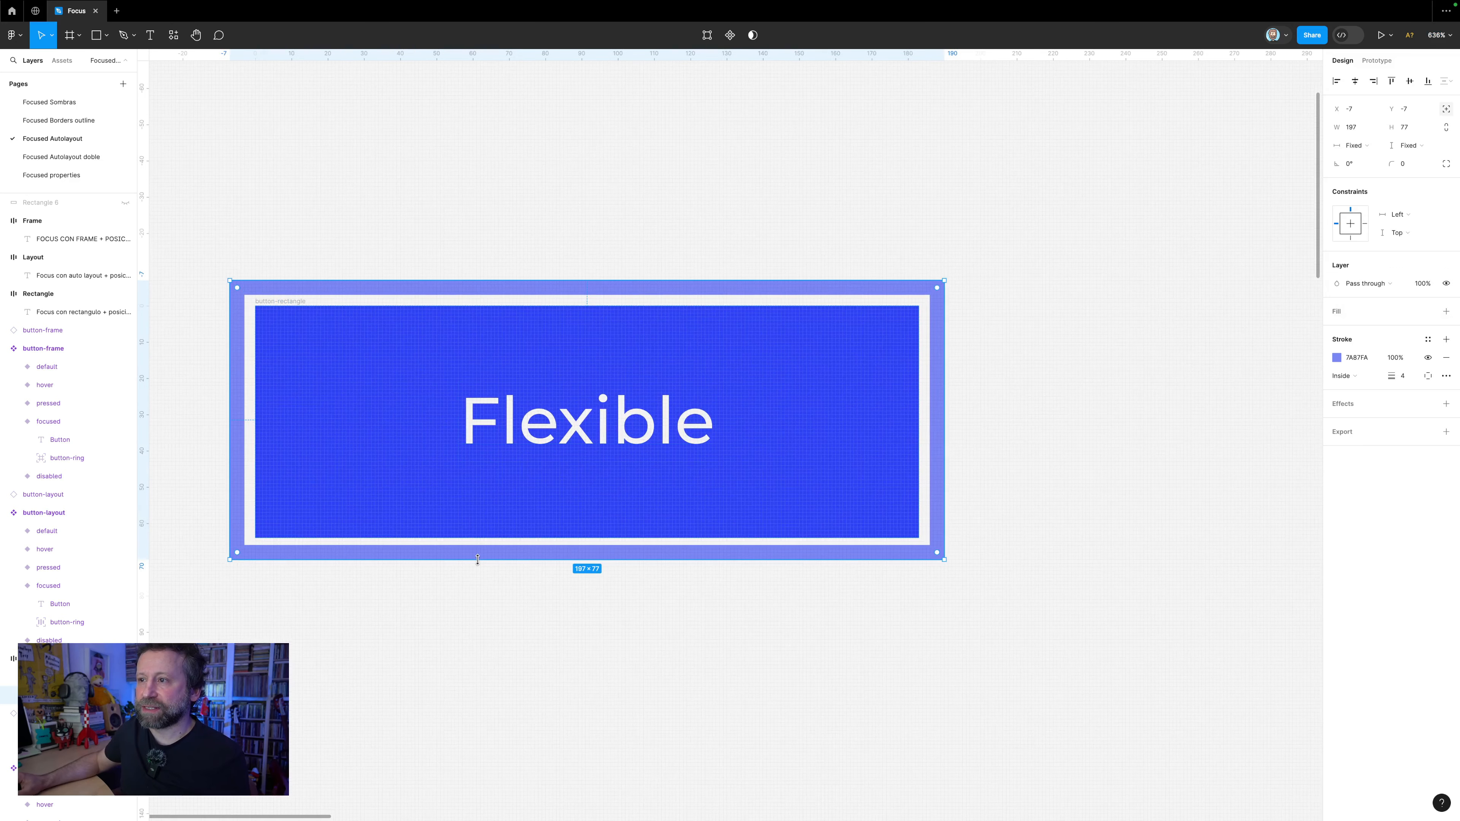
drag(476, 563, 476, 565)
click(473, 587)
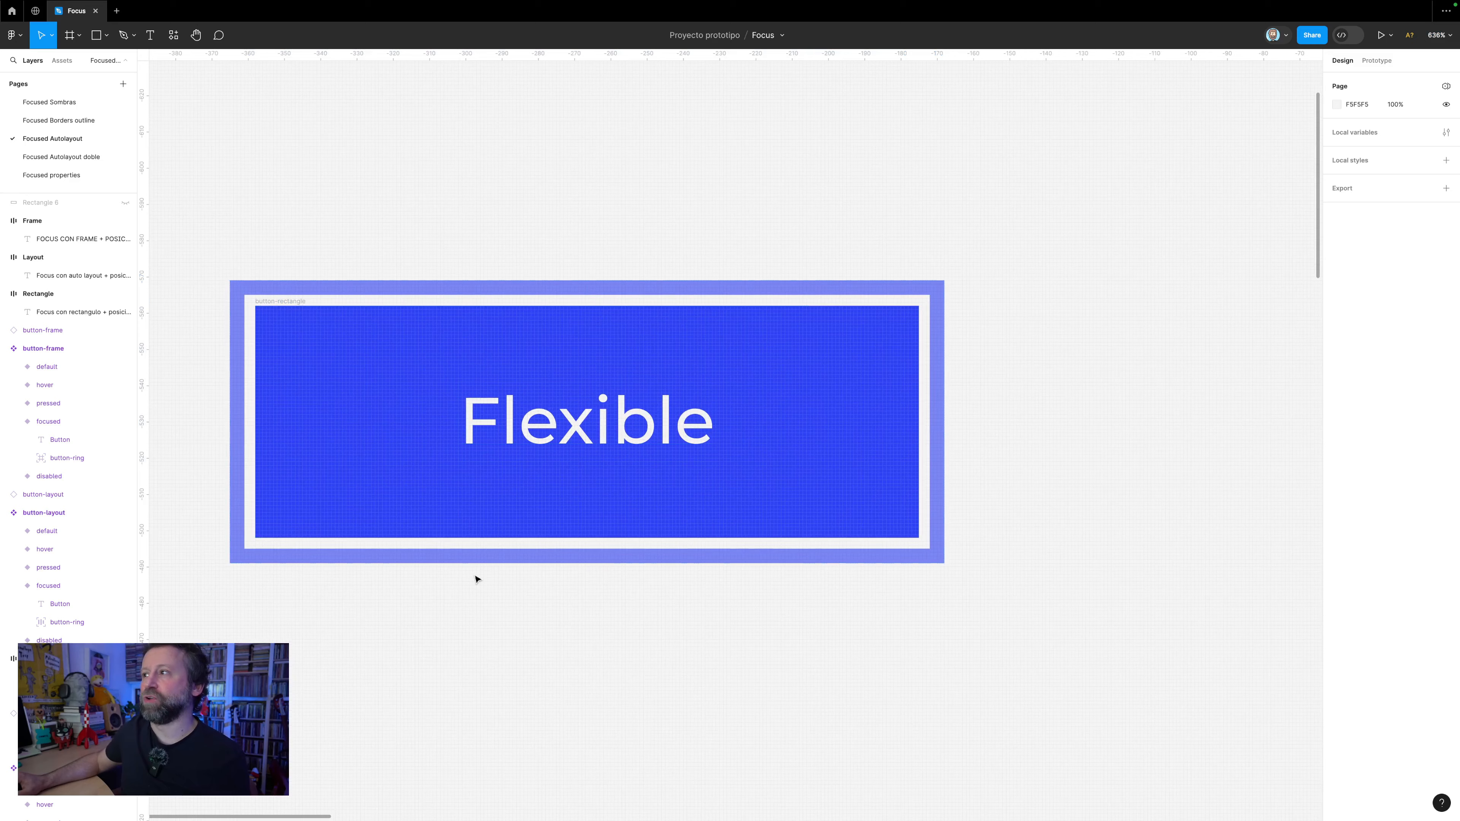
Test the ring with the longer button label Dadasdasds and undo the text change.
scroll(491, 545, down, 3)
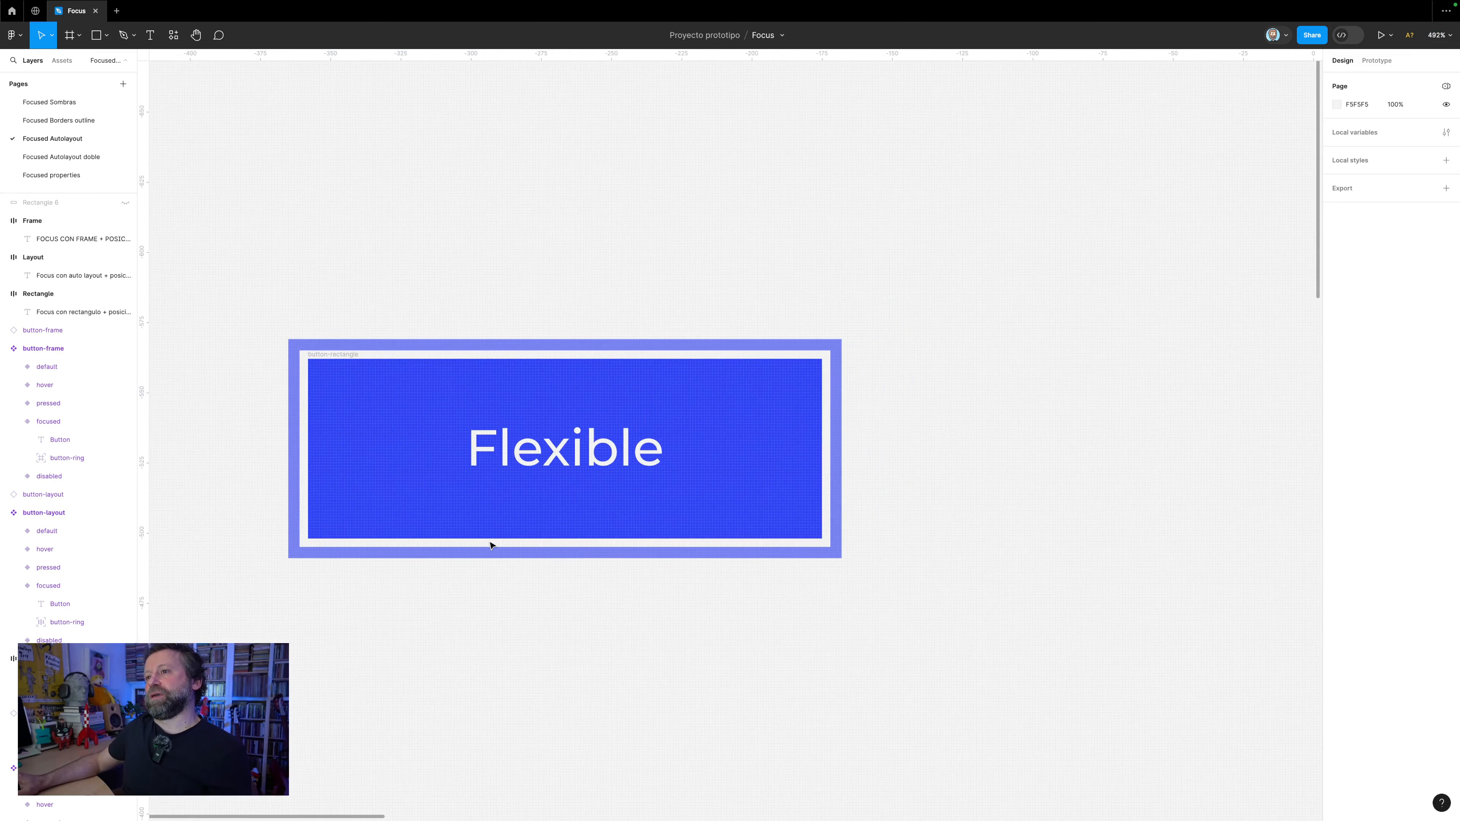
scroll(491, 545, down, 2)
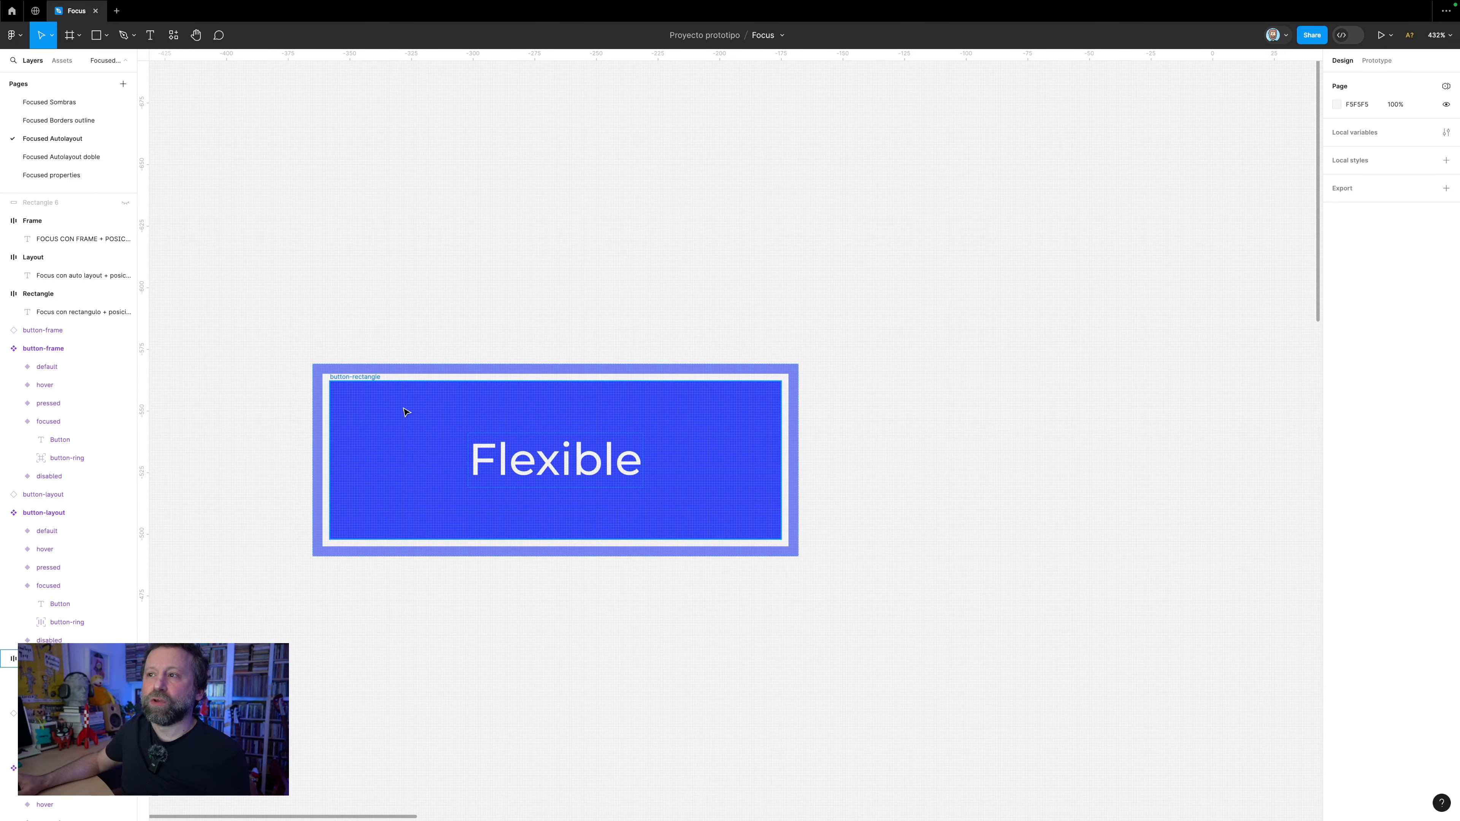
scroll(406, 412, up, 1)
double_click(532, 462)
double_click(533, 462)
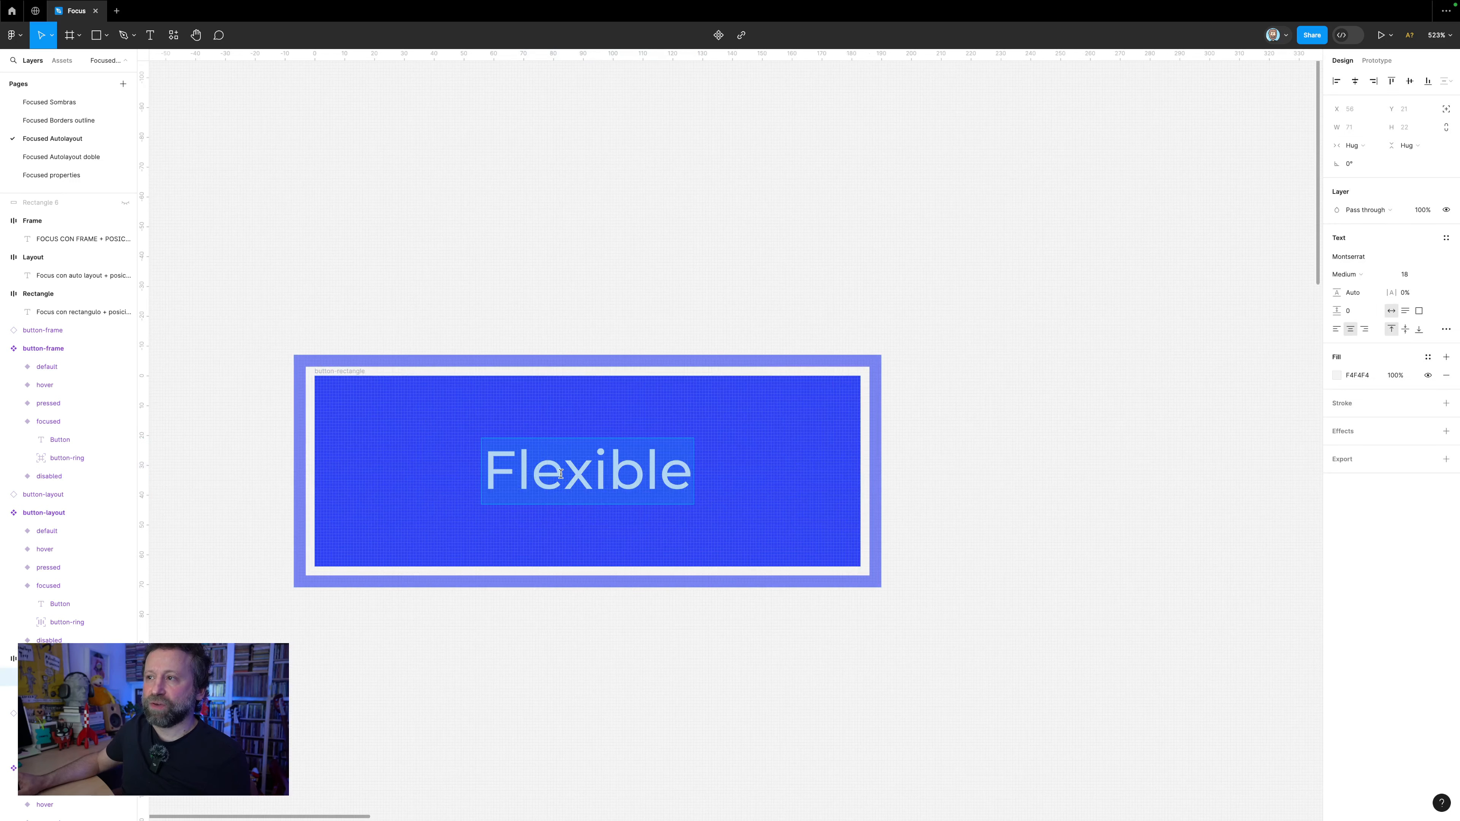
text(Dadasdasds)
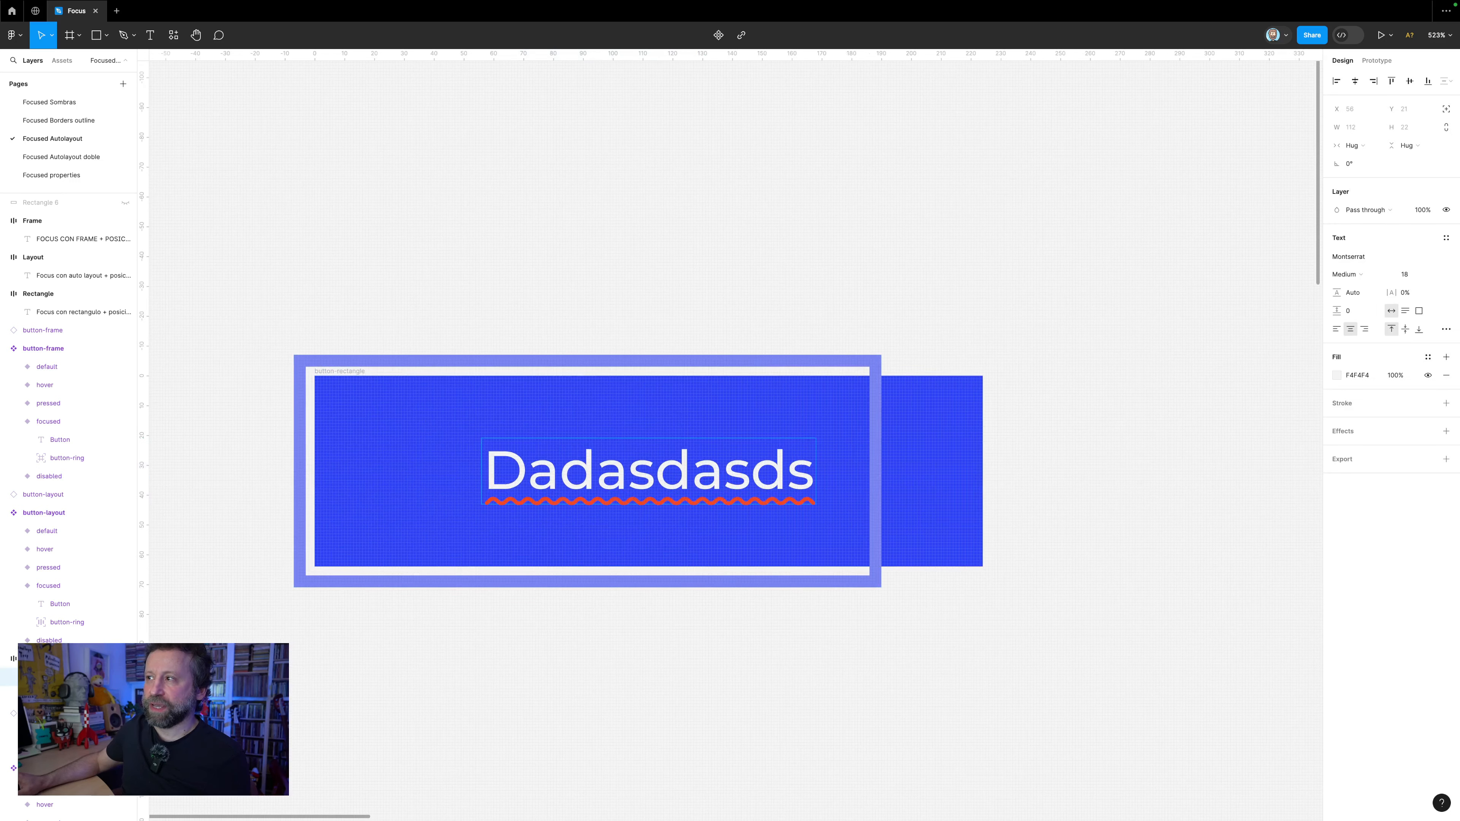
key(ctrl+z)
key(Escape)
scroll(482, 370, up, 1)
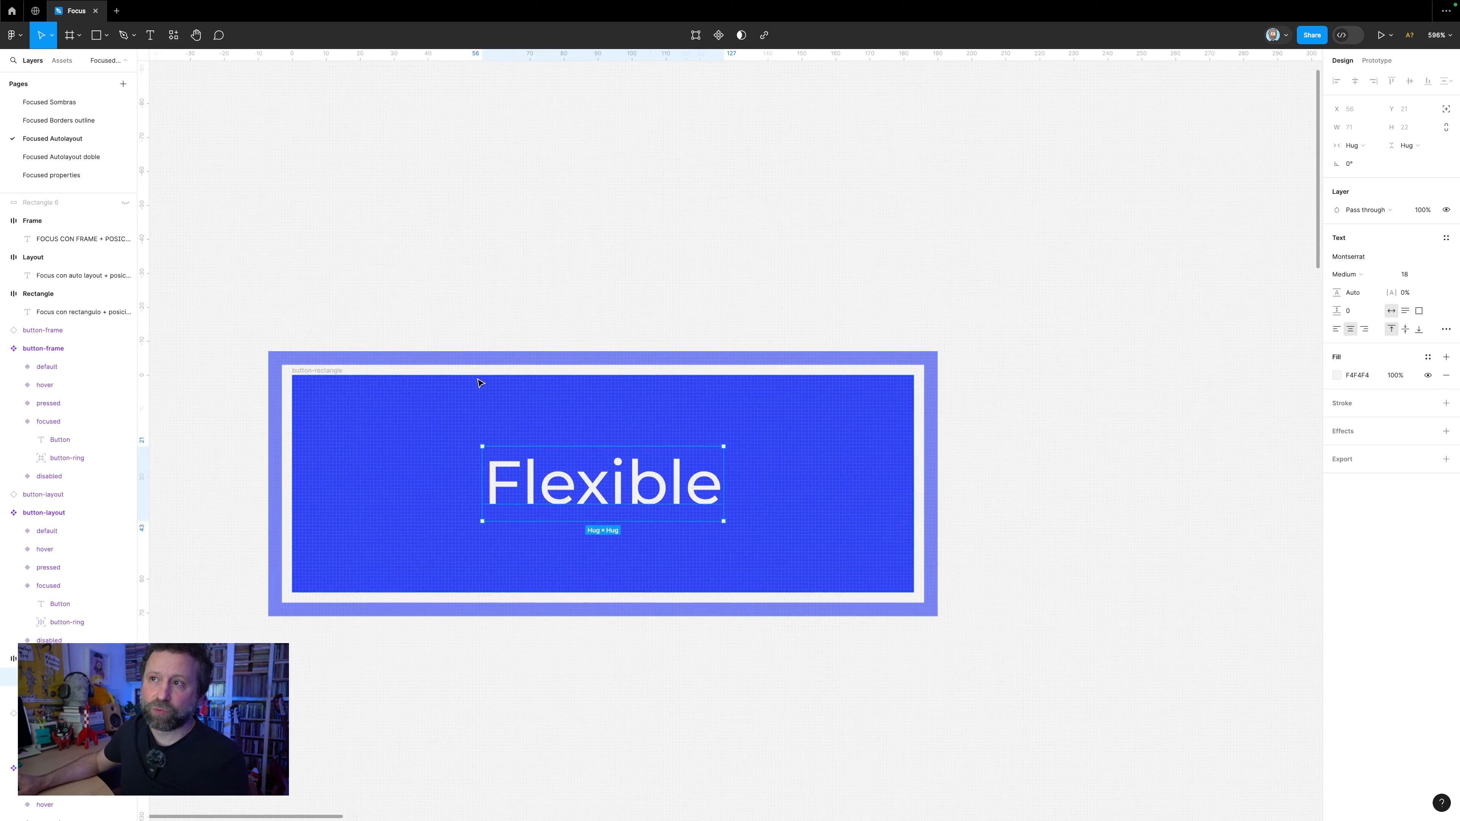
key(Escape)
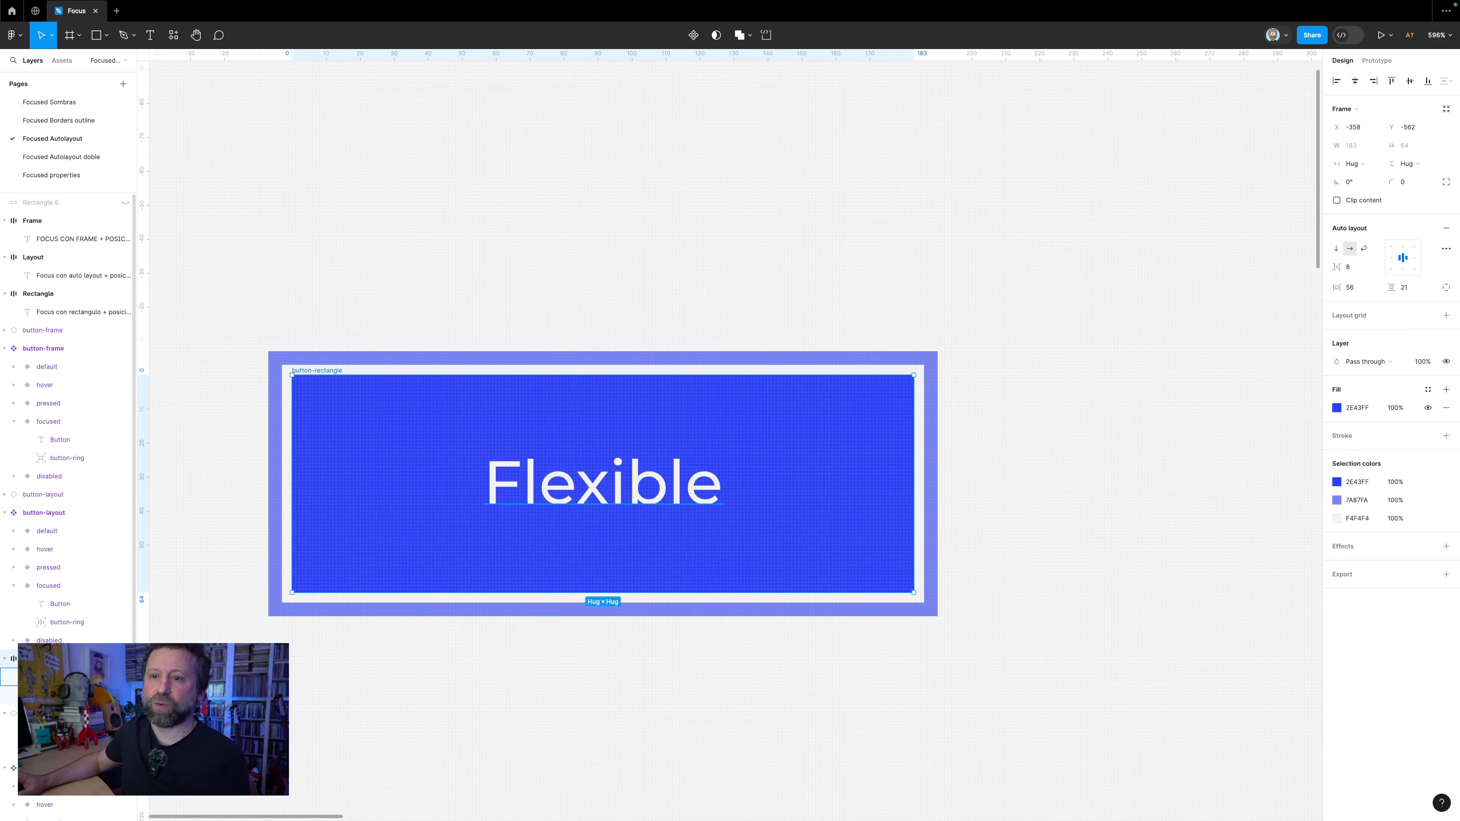
Set the focus ring's constraints to Left and right horizontally and Top and bottom vertically.
click(410, 357)
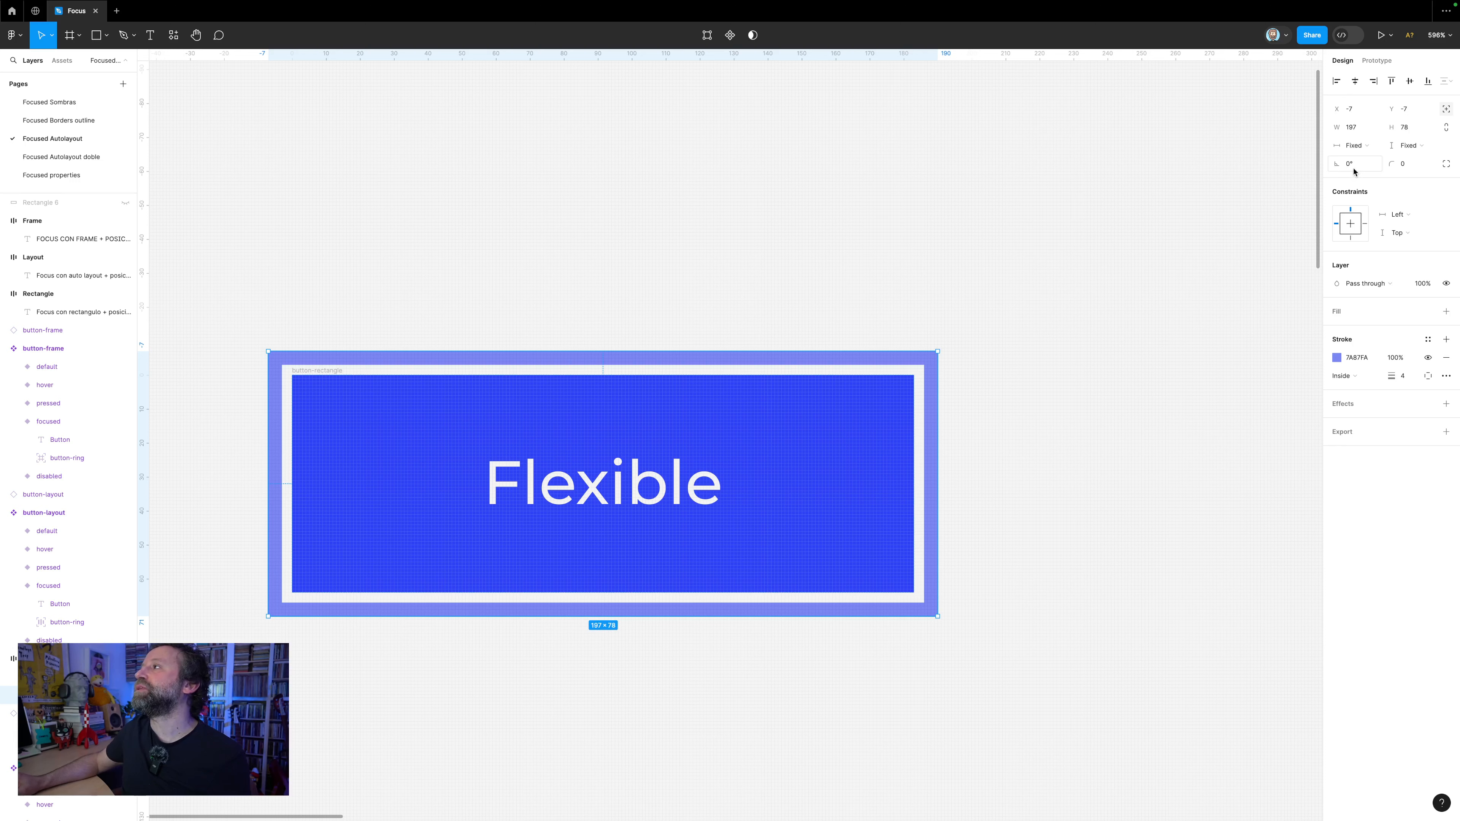
click(1402, 217)
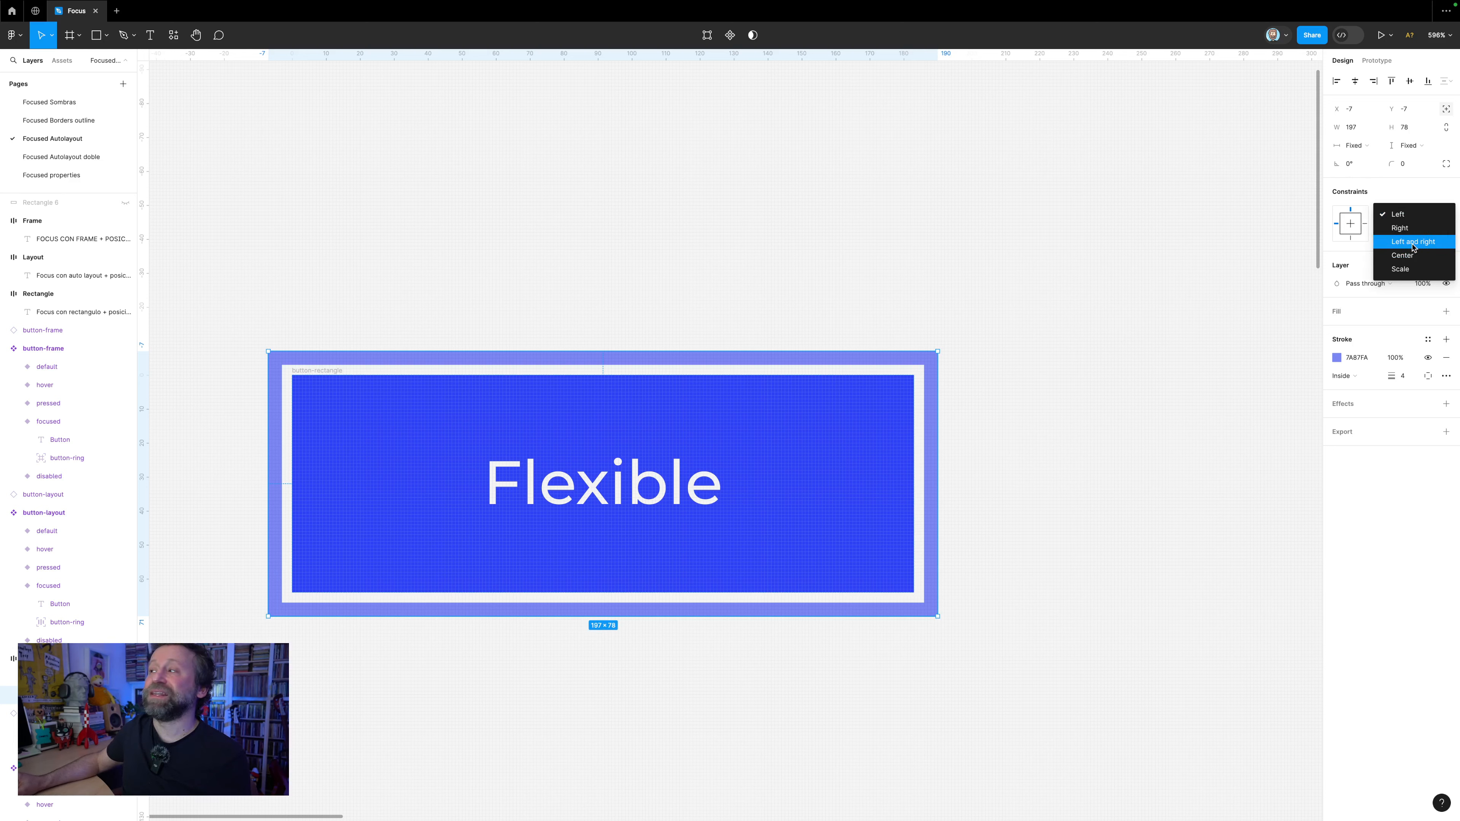
click(1414, 242)
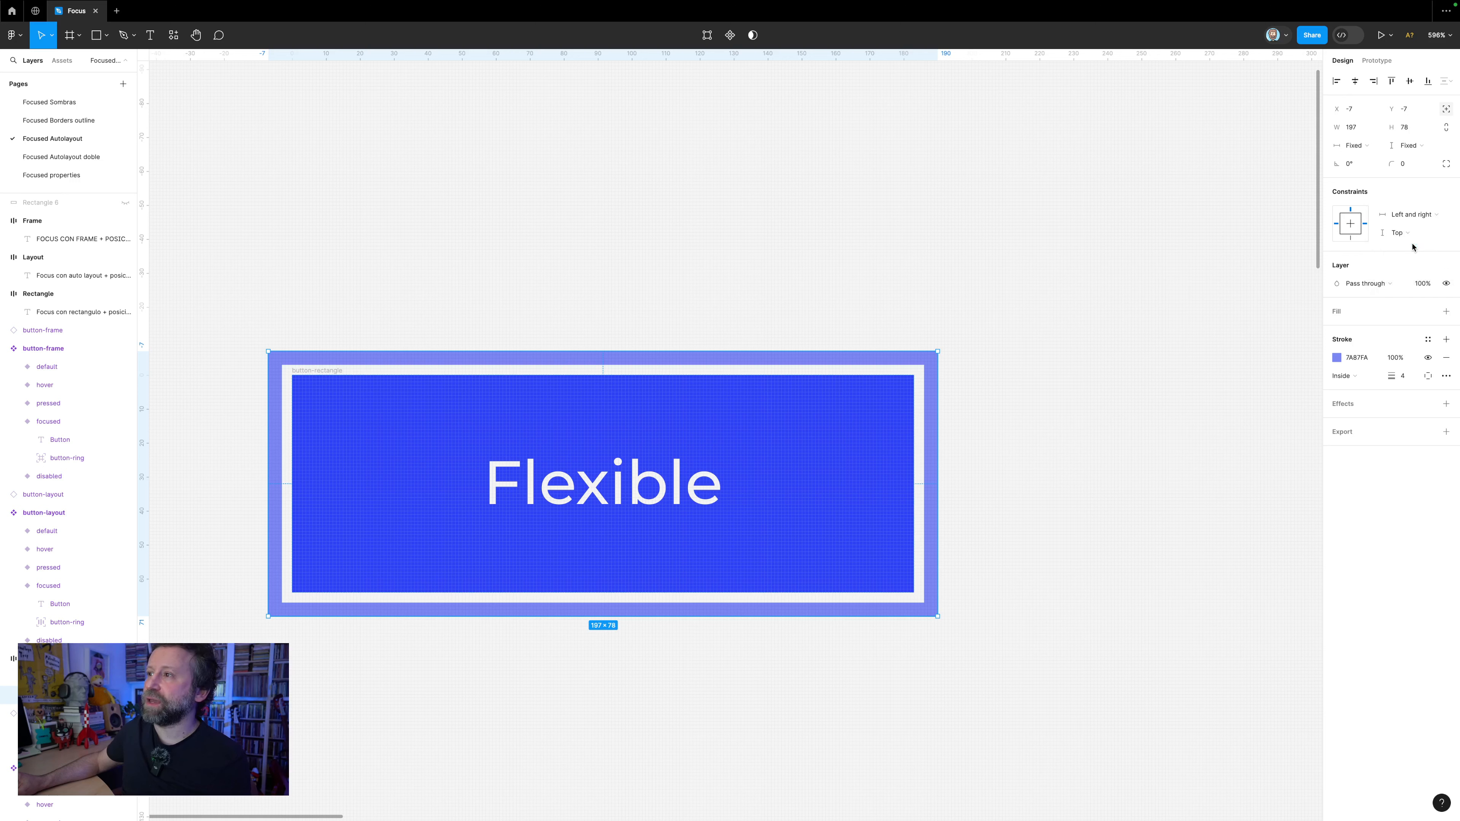
click(1407, 239)
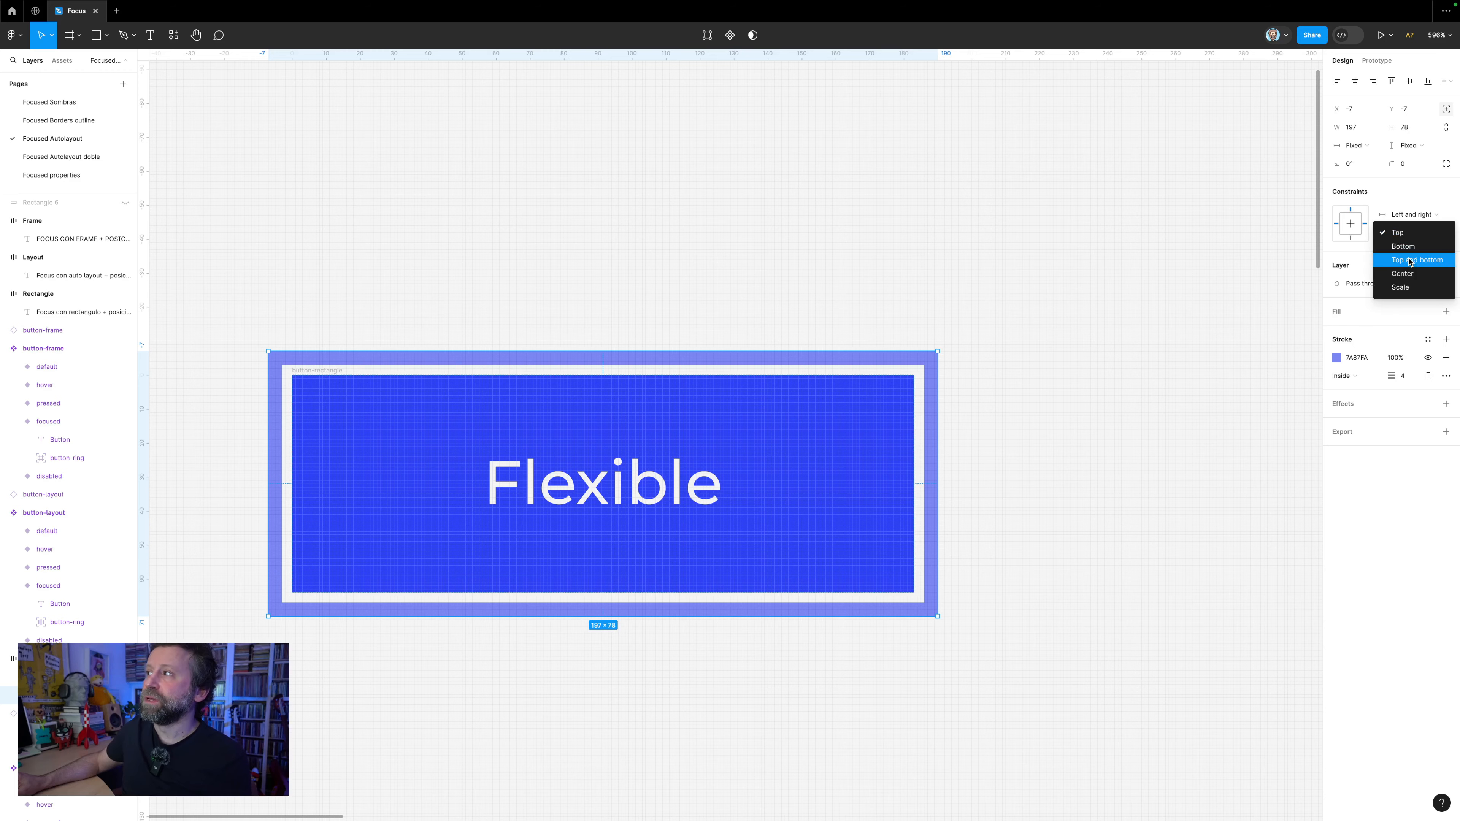
click(1410, 262)
Replace the button label with Ewewqeqeqe to test how the ring adapts, and select the button-rectangle frame.
scroll(529, 331, down, 3)
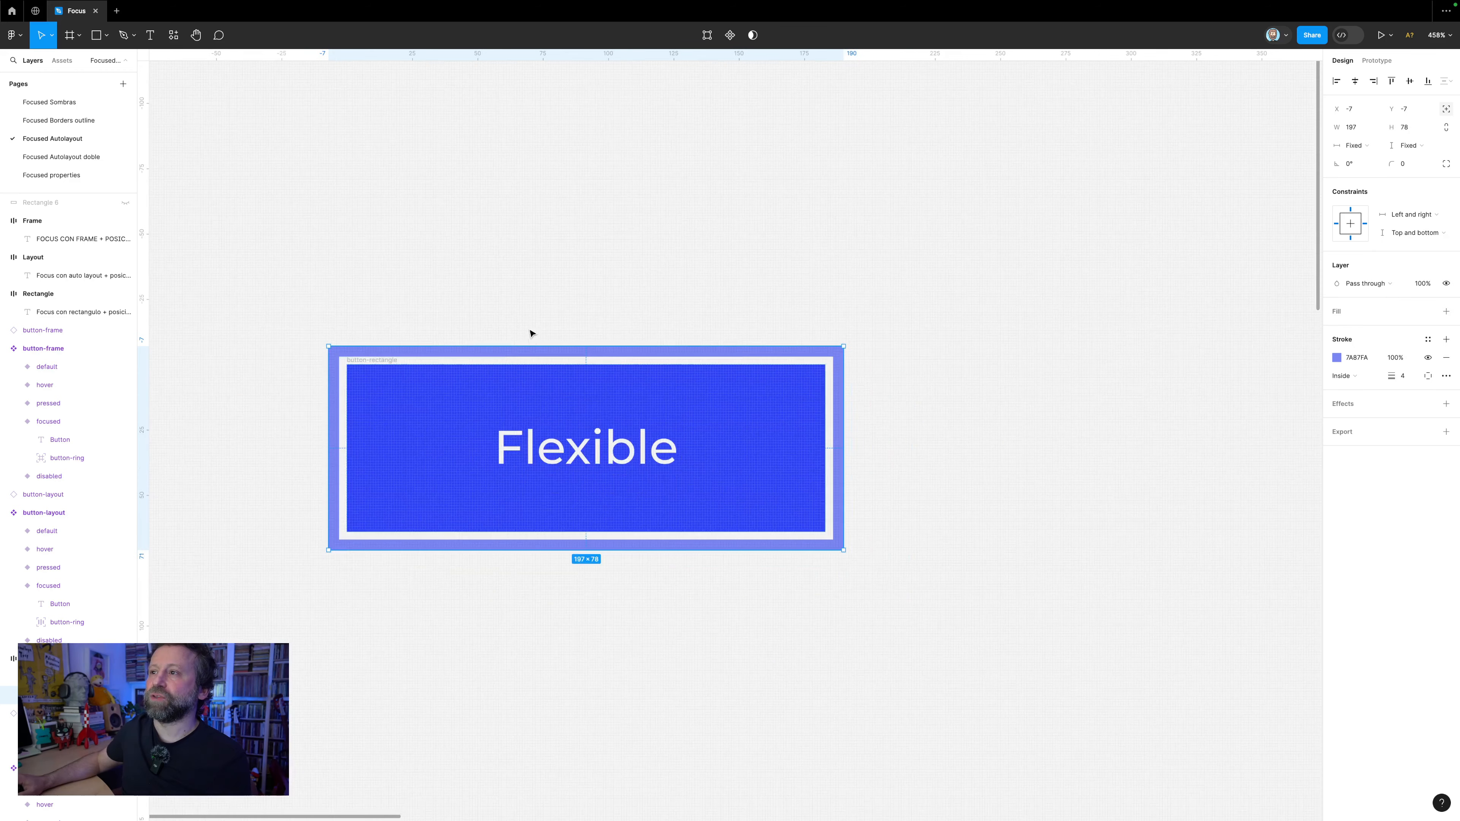
double_click(567, 459)
text(Ewewqeqeqe)
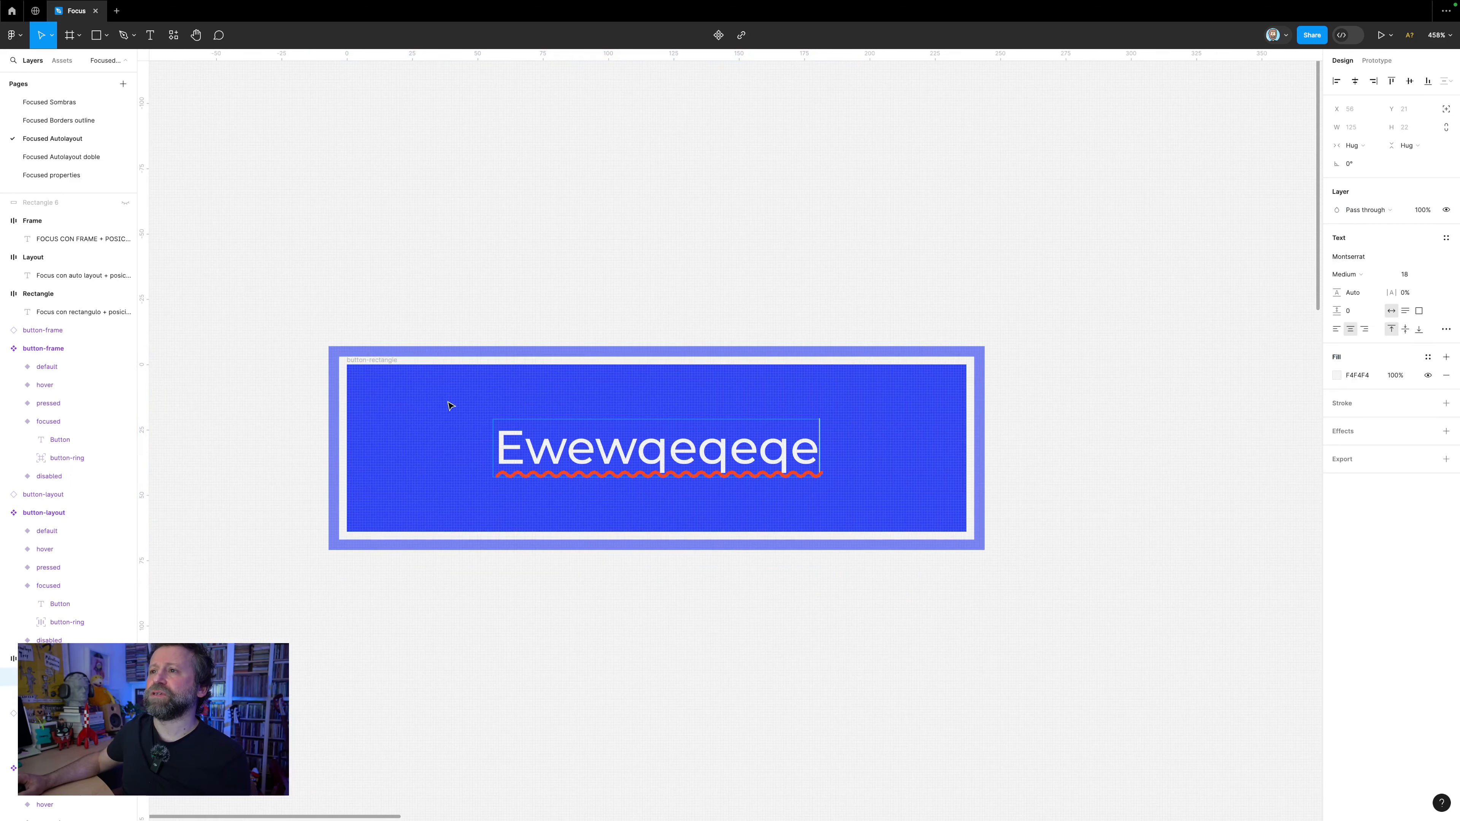
key(Escape)
key(Escape)
scroll(423, 396, up, 2)
scroll(421, 394, up, 2)
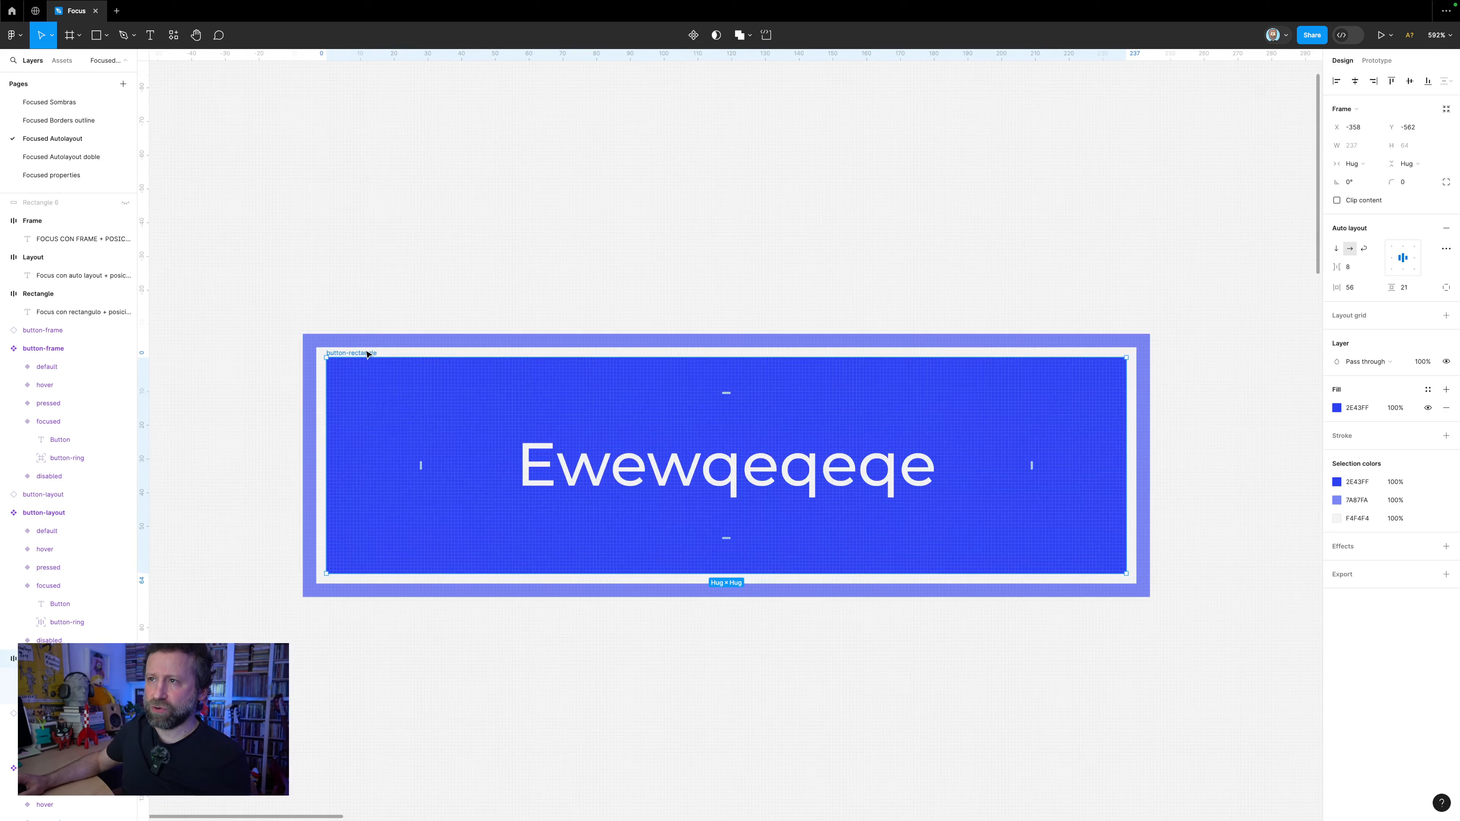
scroll(364, 357, up, 2)
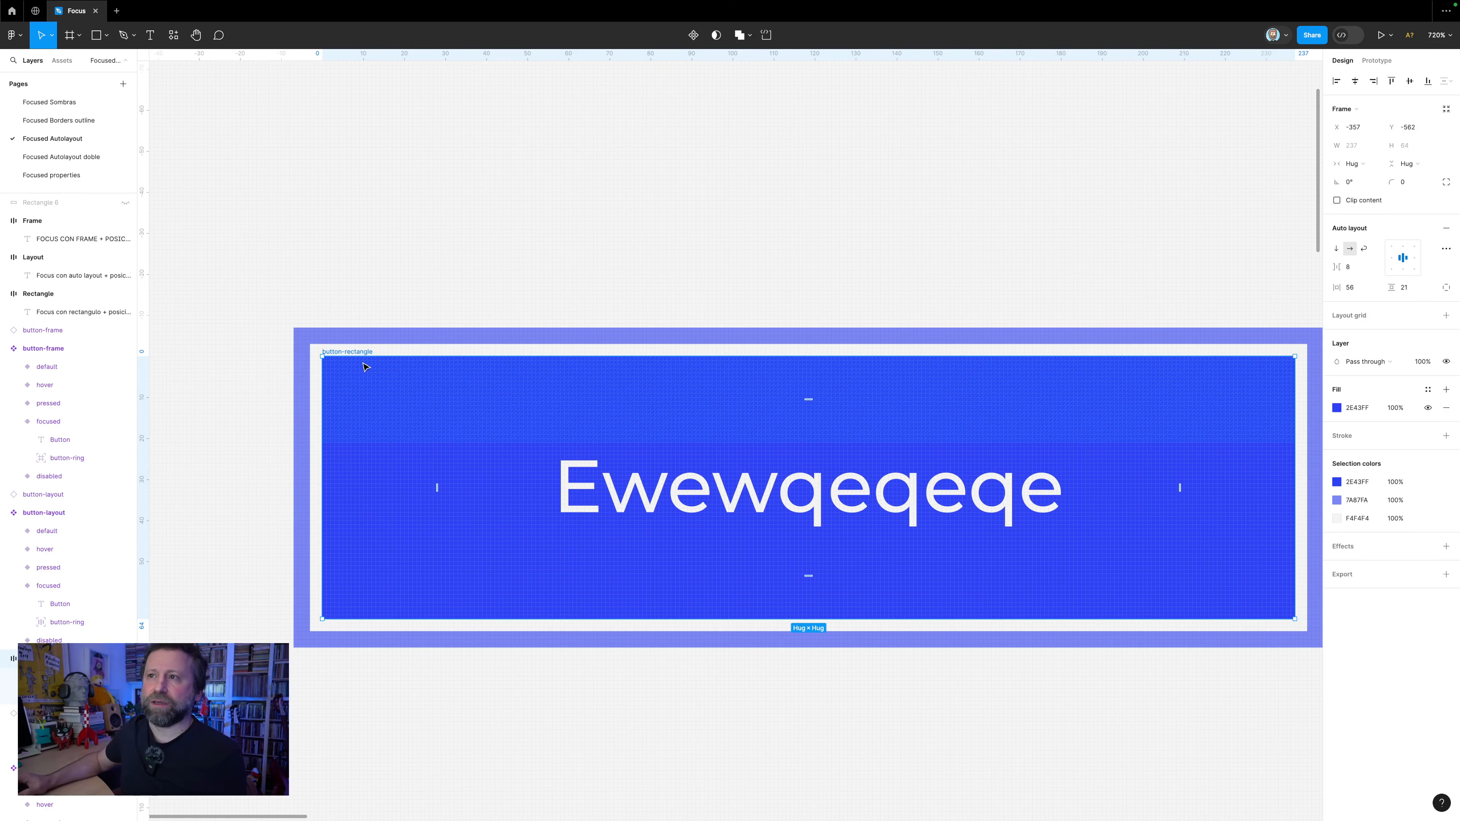
drag(438, 386, 291, 346)
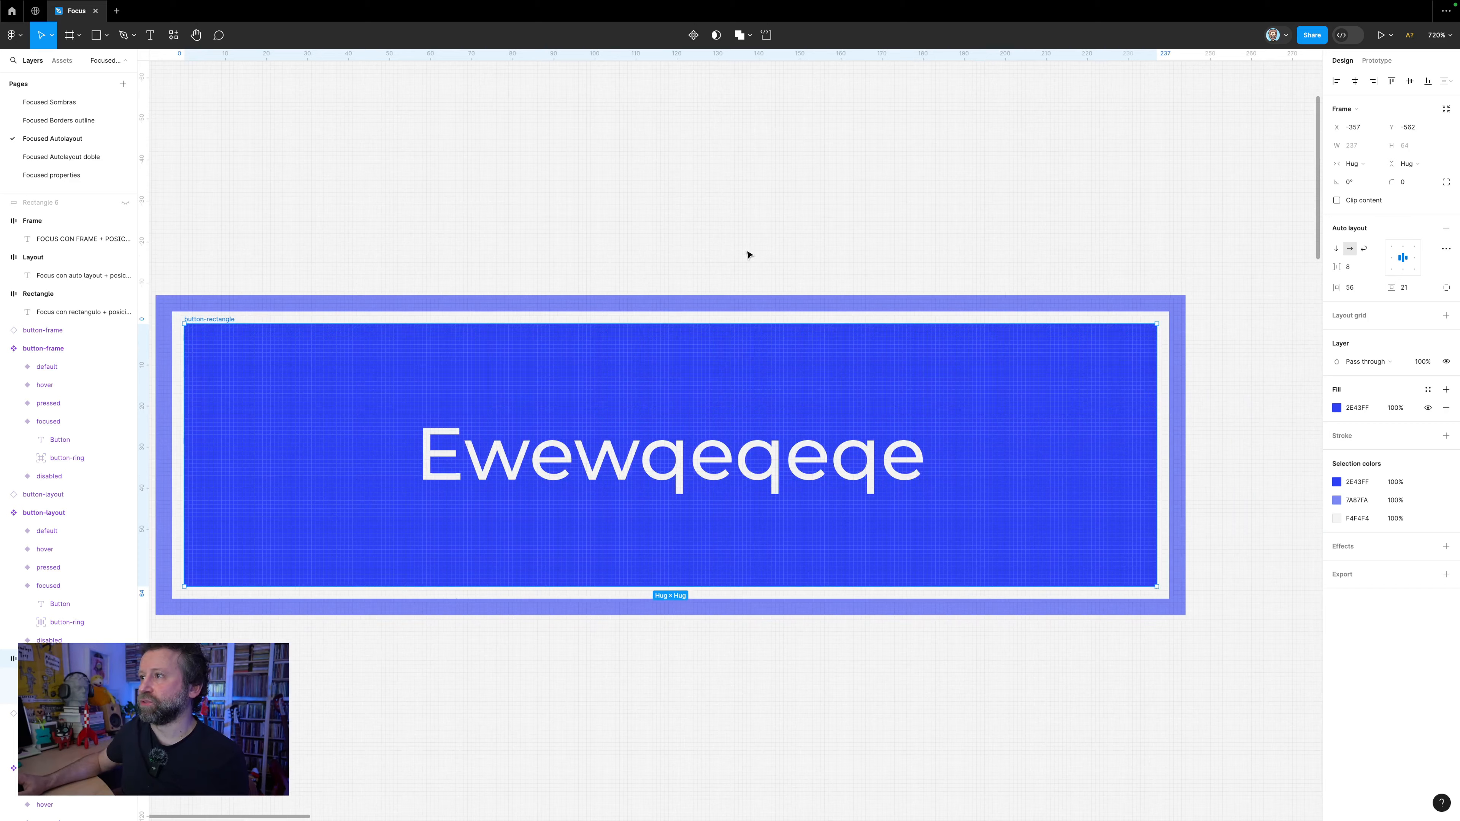
Try clipping the content of the button-rectangle frame, and turn clipping back off.
scroll(583, 316, down, 3)
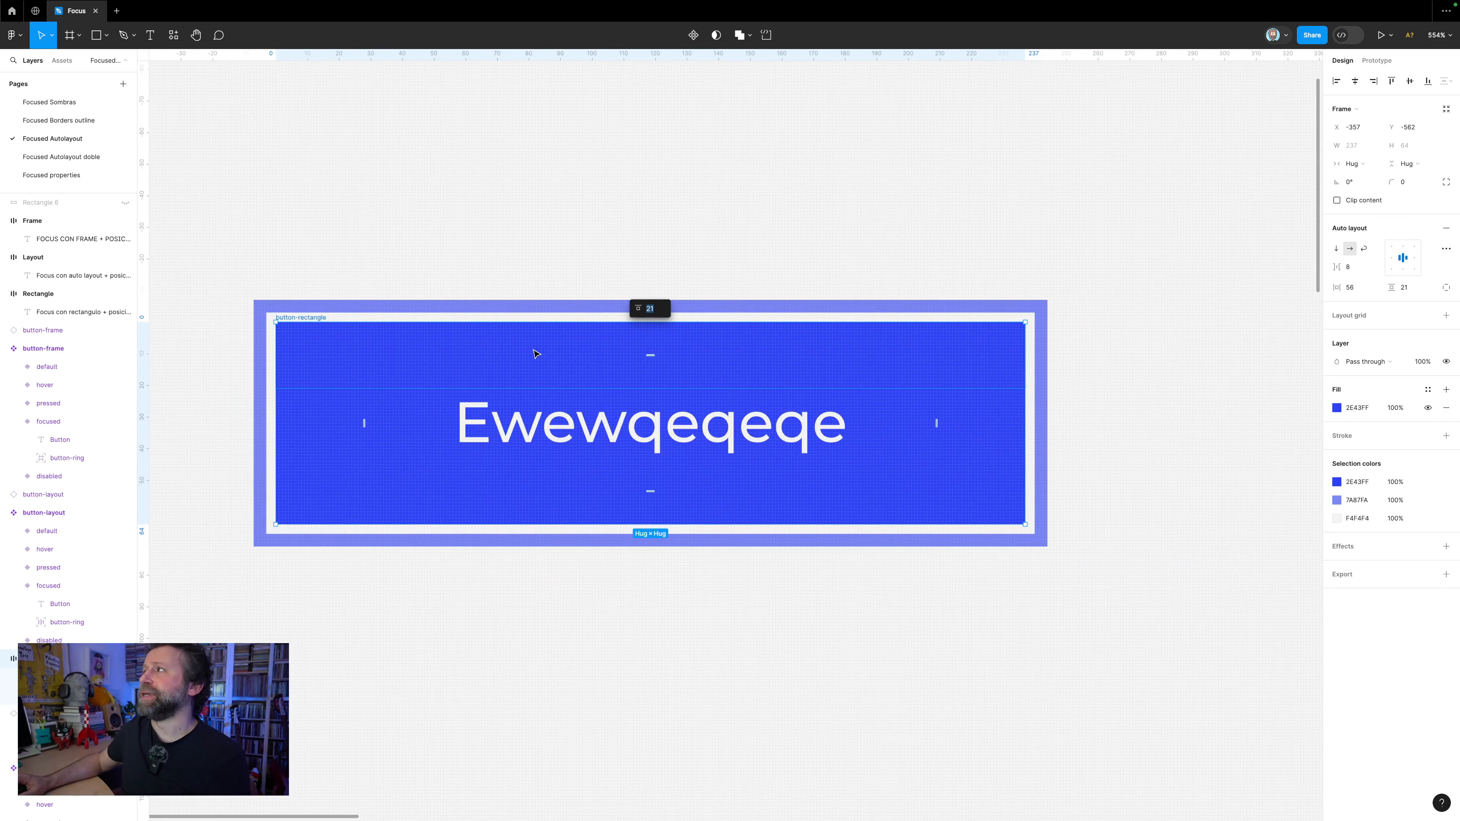
click(1337, 200)
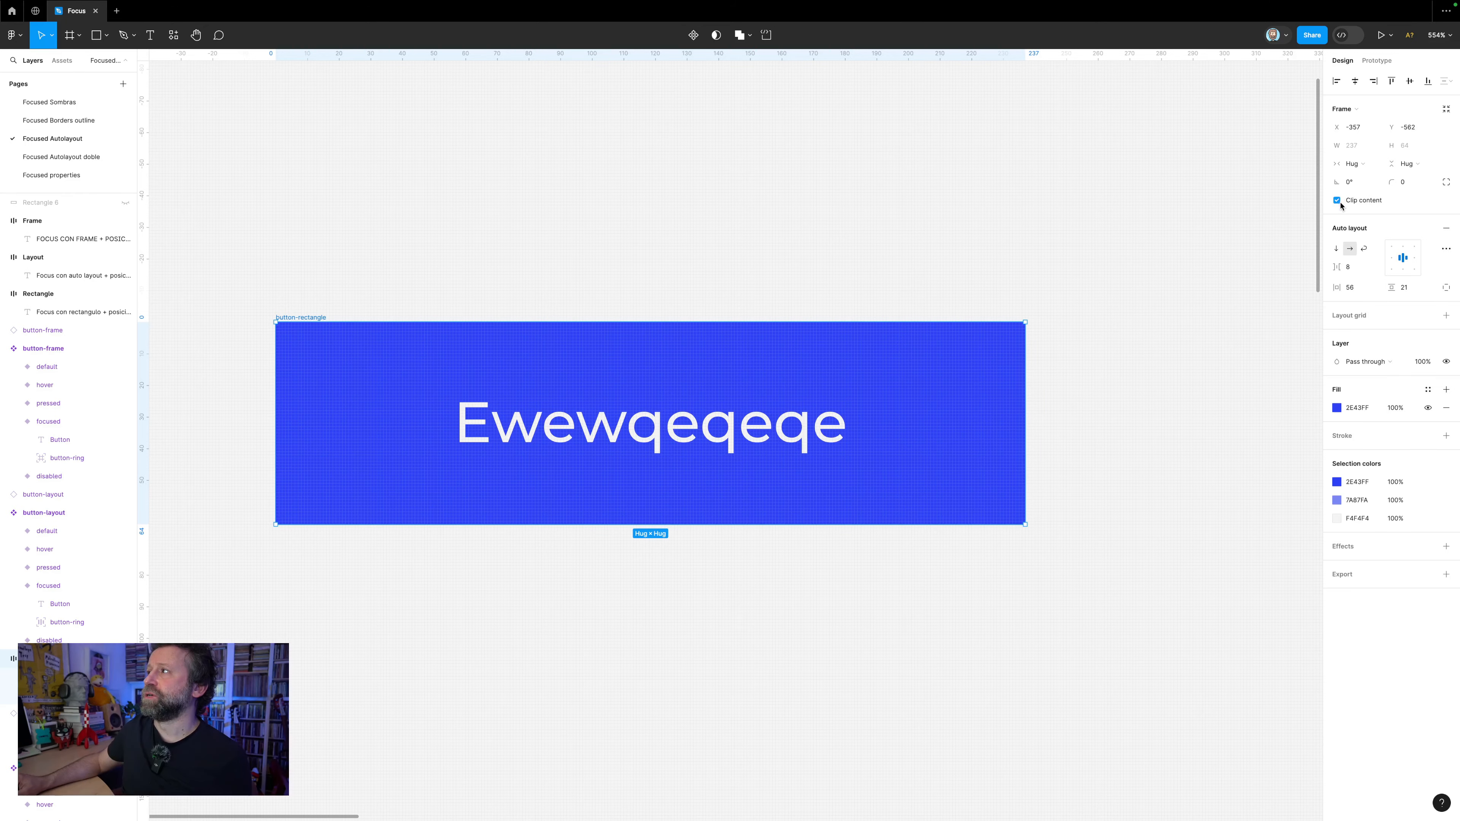
click(1337, 200)
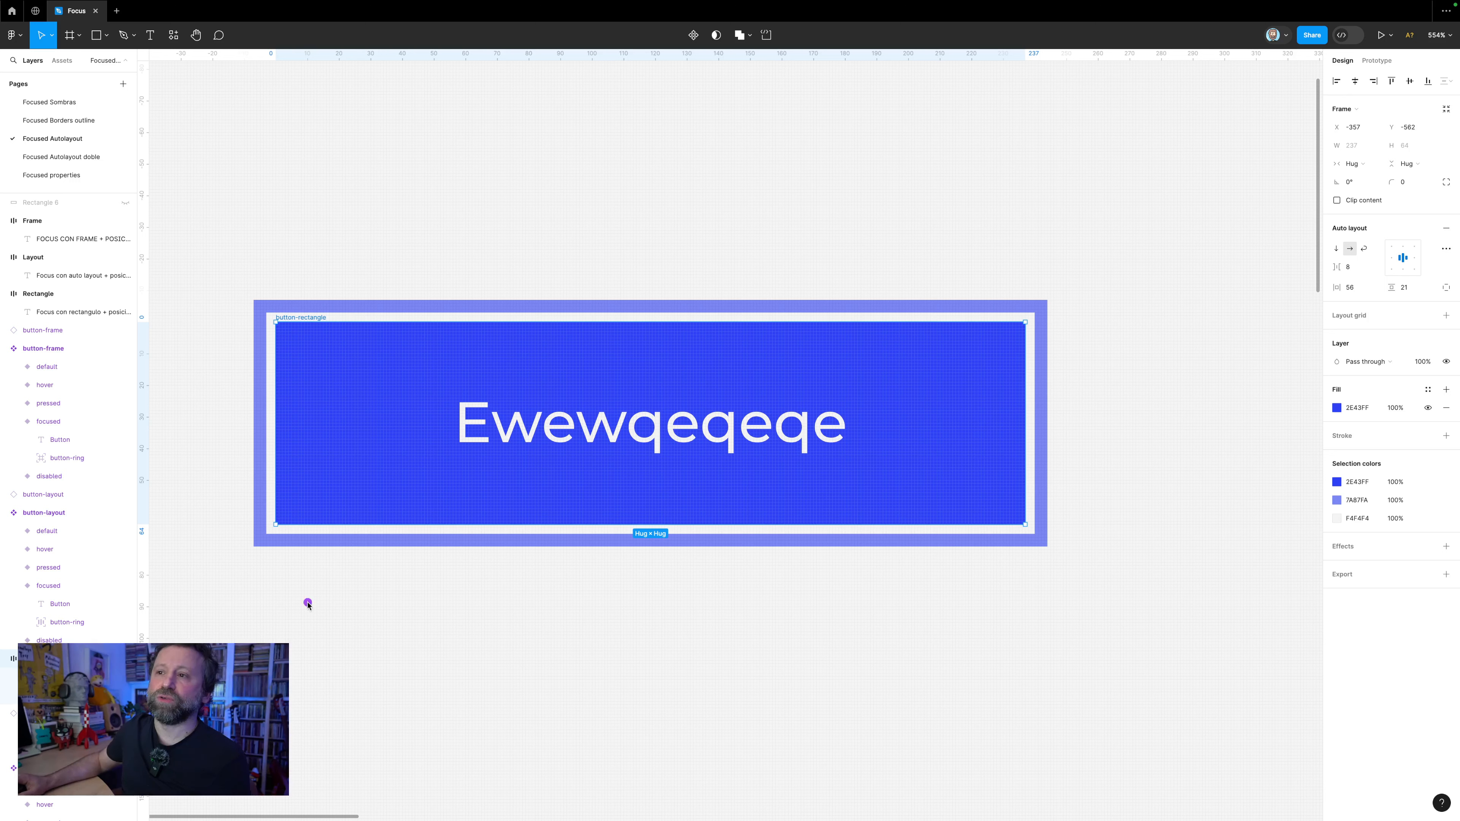
Add an effect to the focus ring, change it to Layer blur and reduce the blur amount.
mouse_move(308, 603)
mouse_down()
mouse_move(352, 482)
mouse_move(362, 506)
mouse_up()
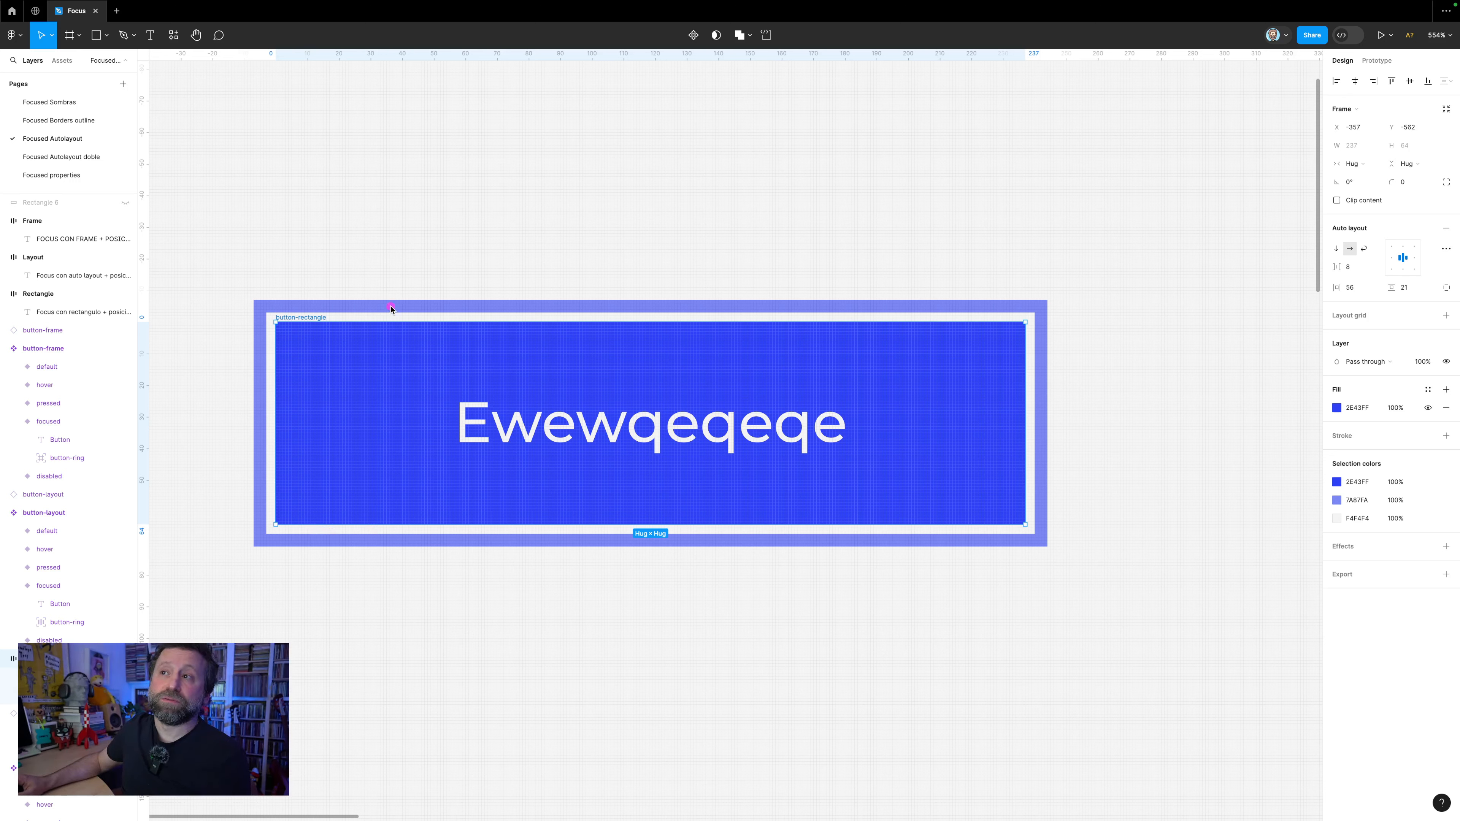
click(423, 309)
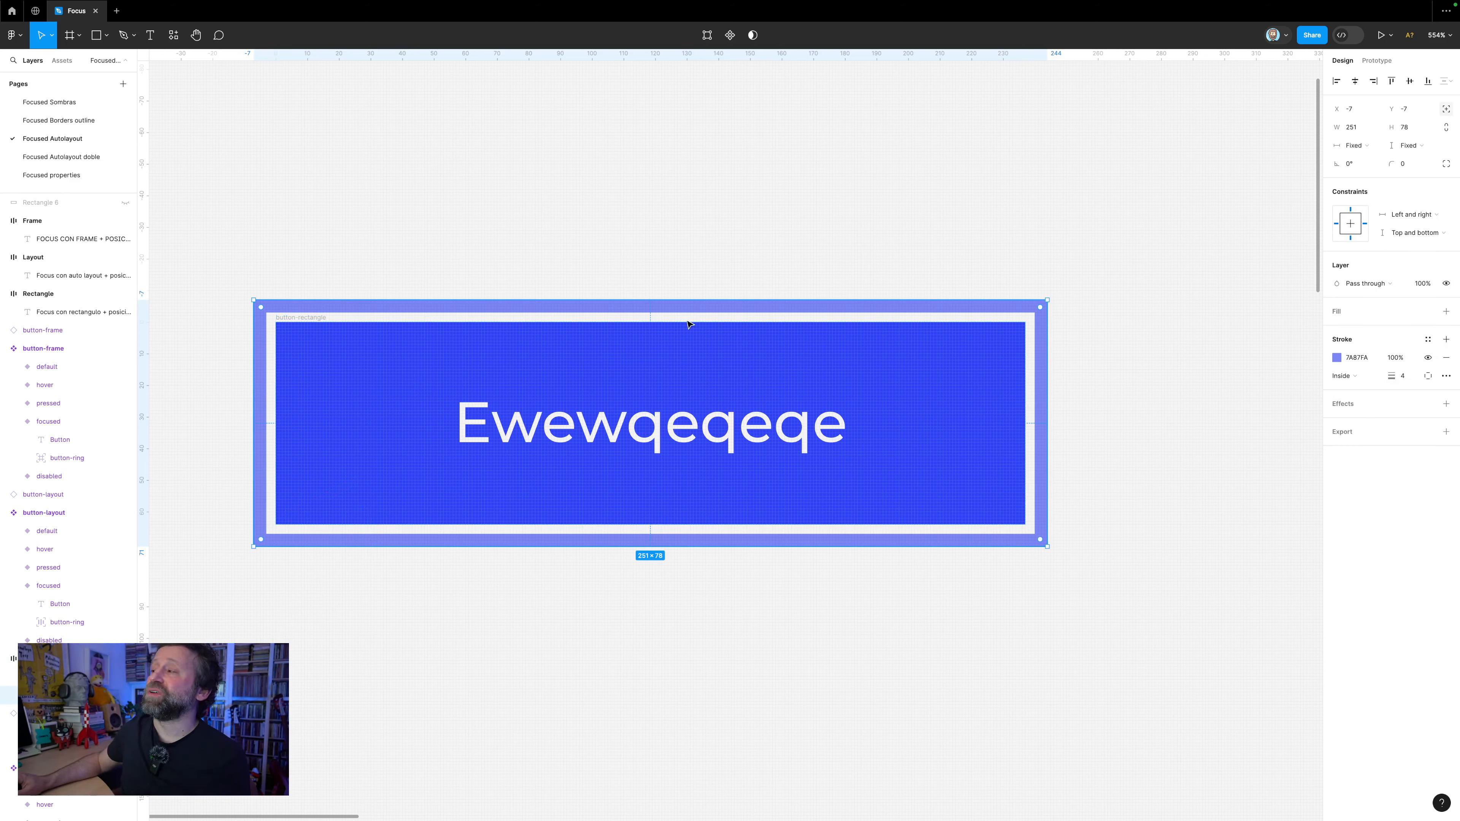
click(1344, 405)
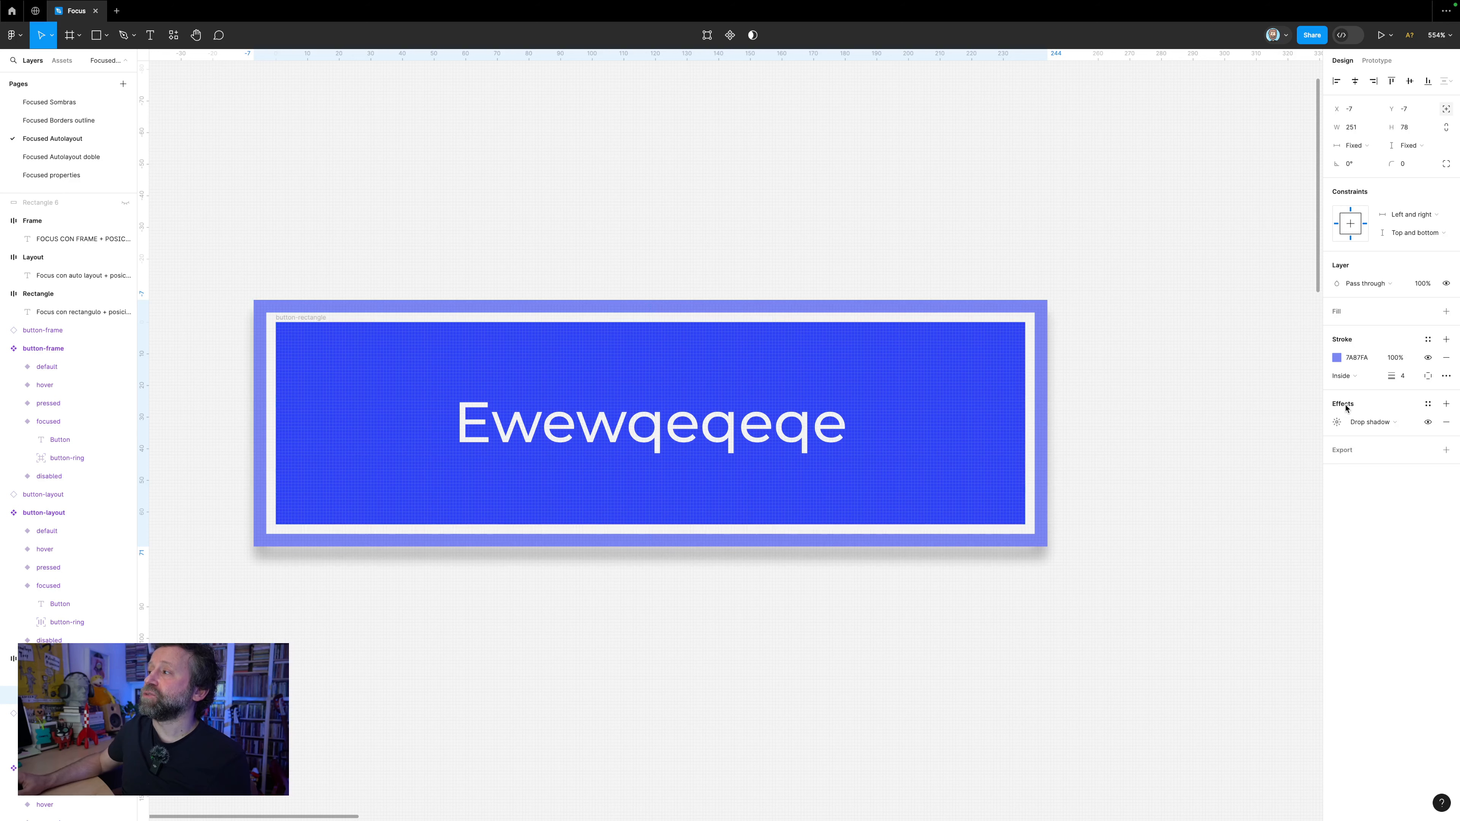
click(1363, 422)
click(1380, 436)
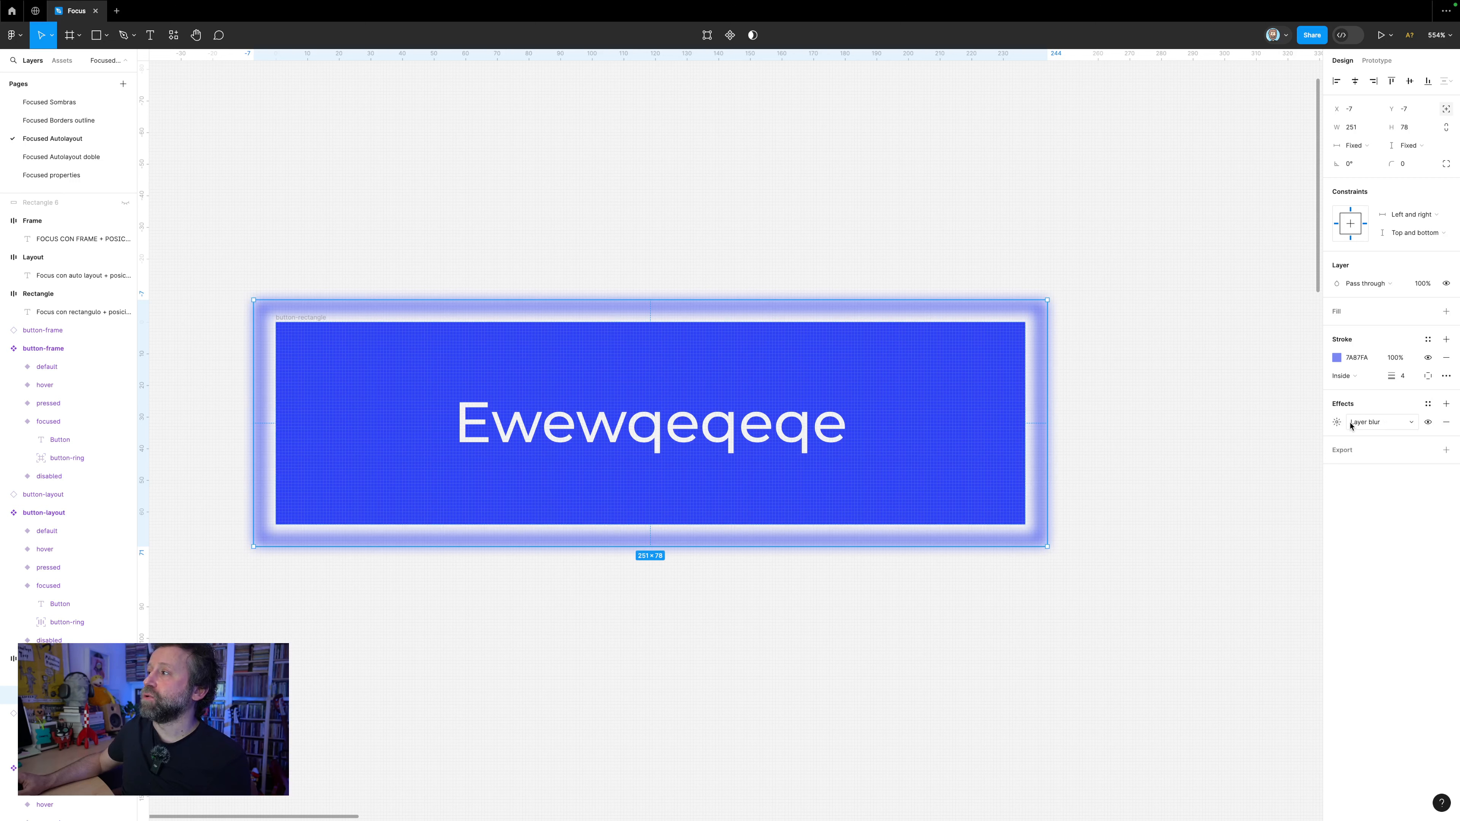
click(1337, 422)
drag(1208, 453, 1191, 454)
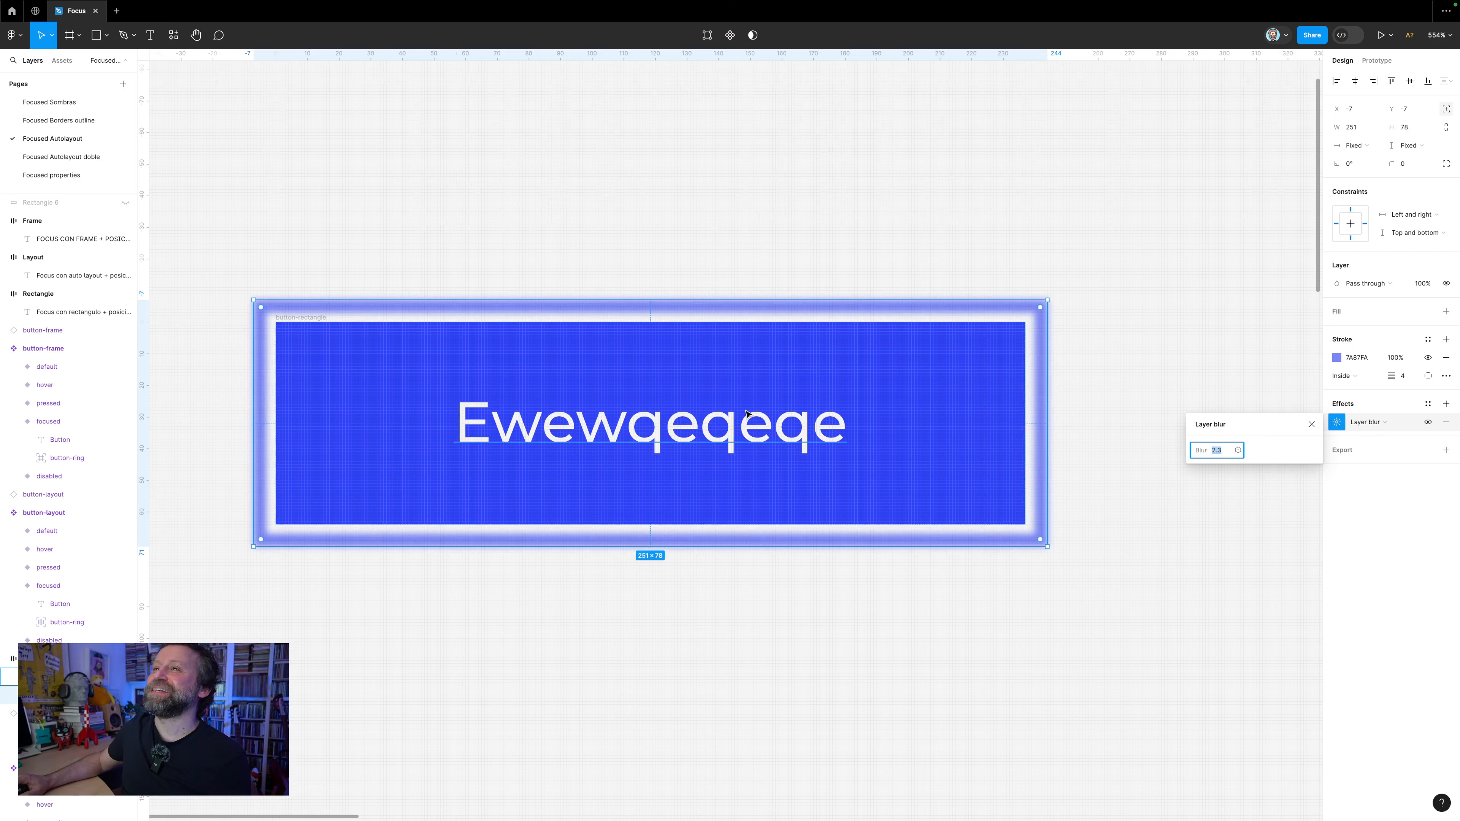
Draw a frame about 310 × 192 around the blurred-ring button and fill it with dark grey 242424.
scroll(744, 407, down, 5)
click(711, 283)
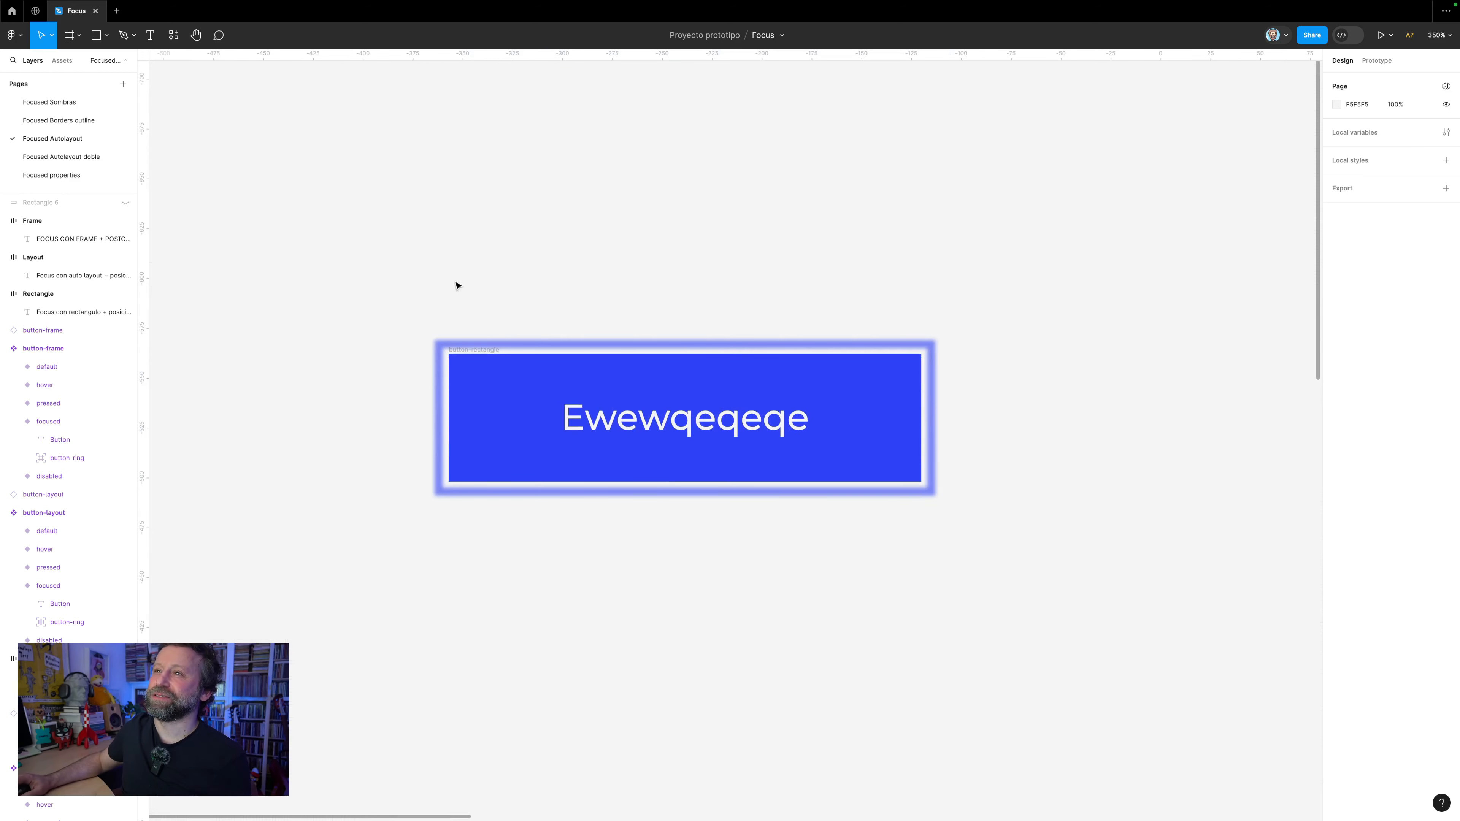
click(78, 35)
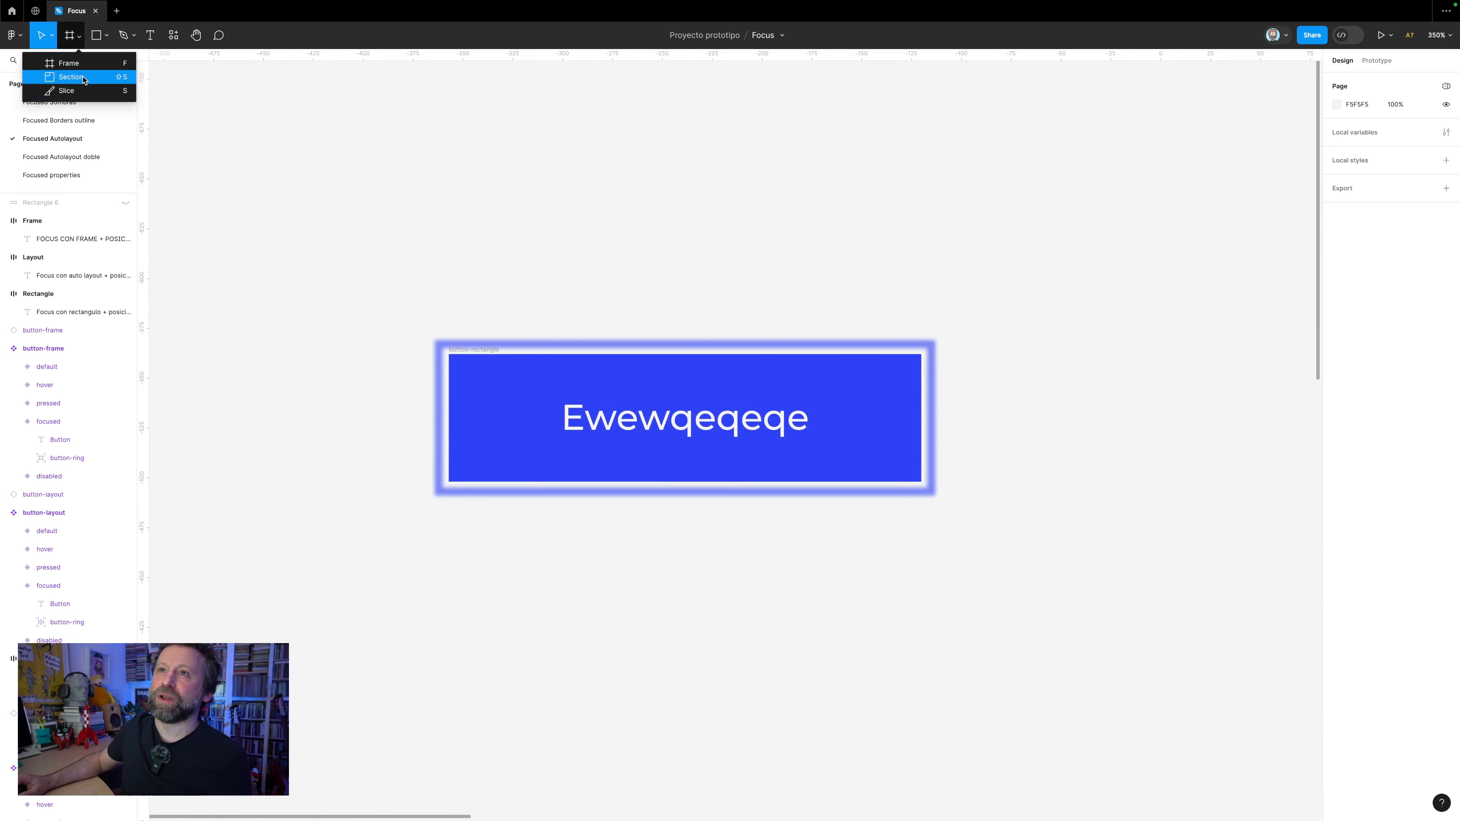
click(46, 60)
mouse_move(379, 230)
mouse_down()
mouse_move(1031, 588)
mouse_move(997, 614)
mouse_up()
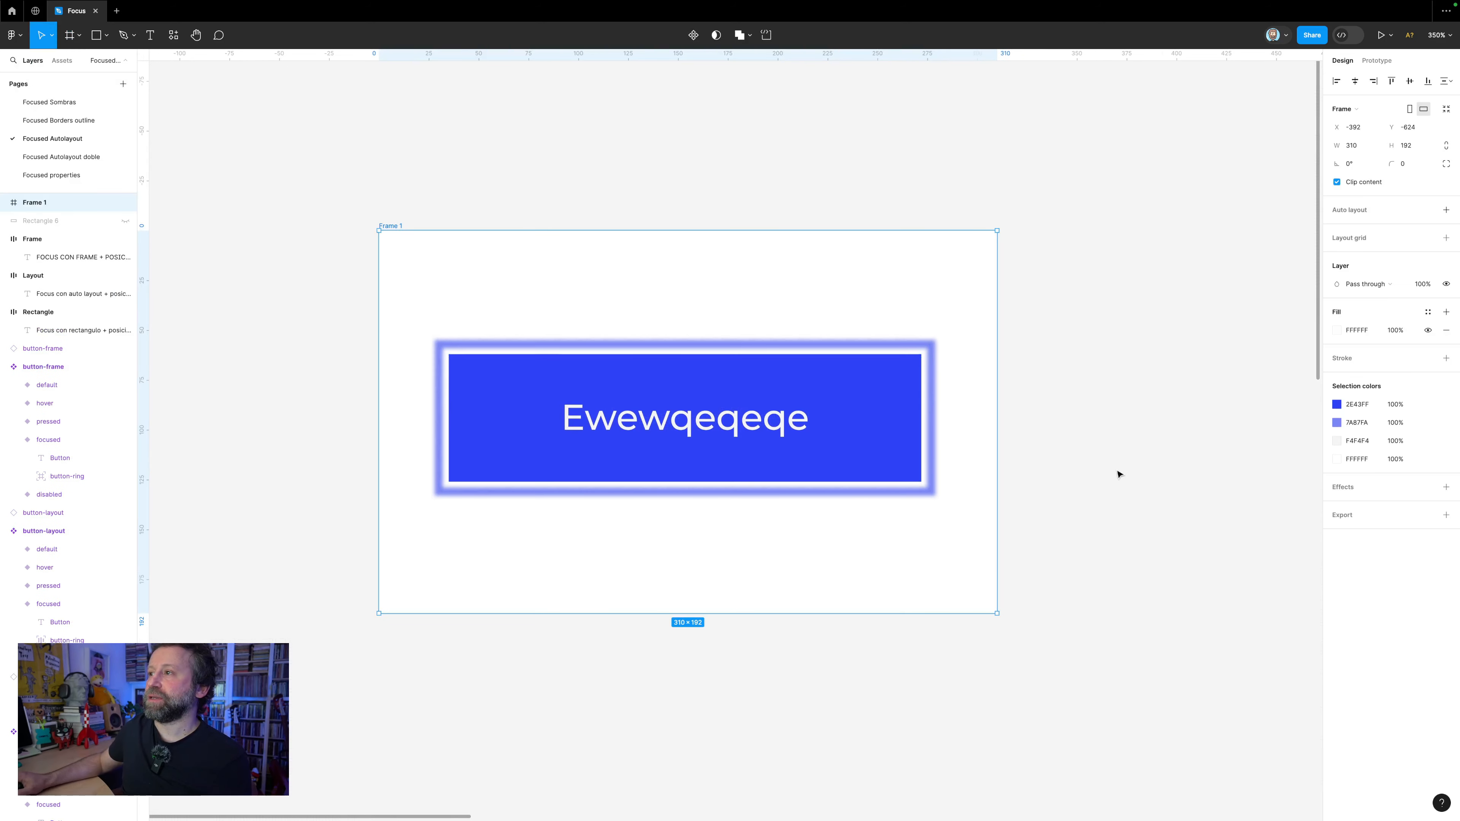
click(1337, 330)
click(1206, 401)
drag(1205, 403, 1146, 489)
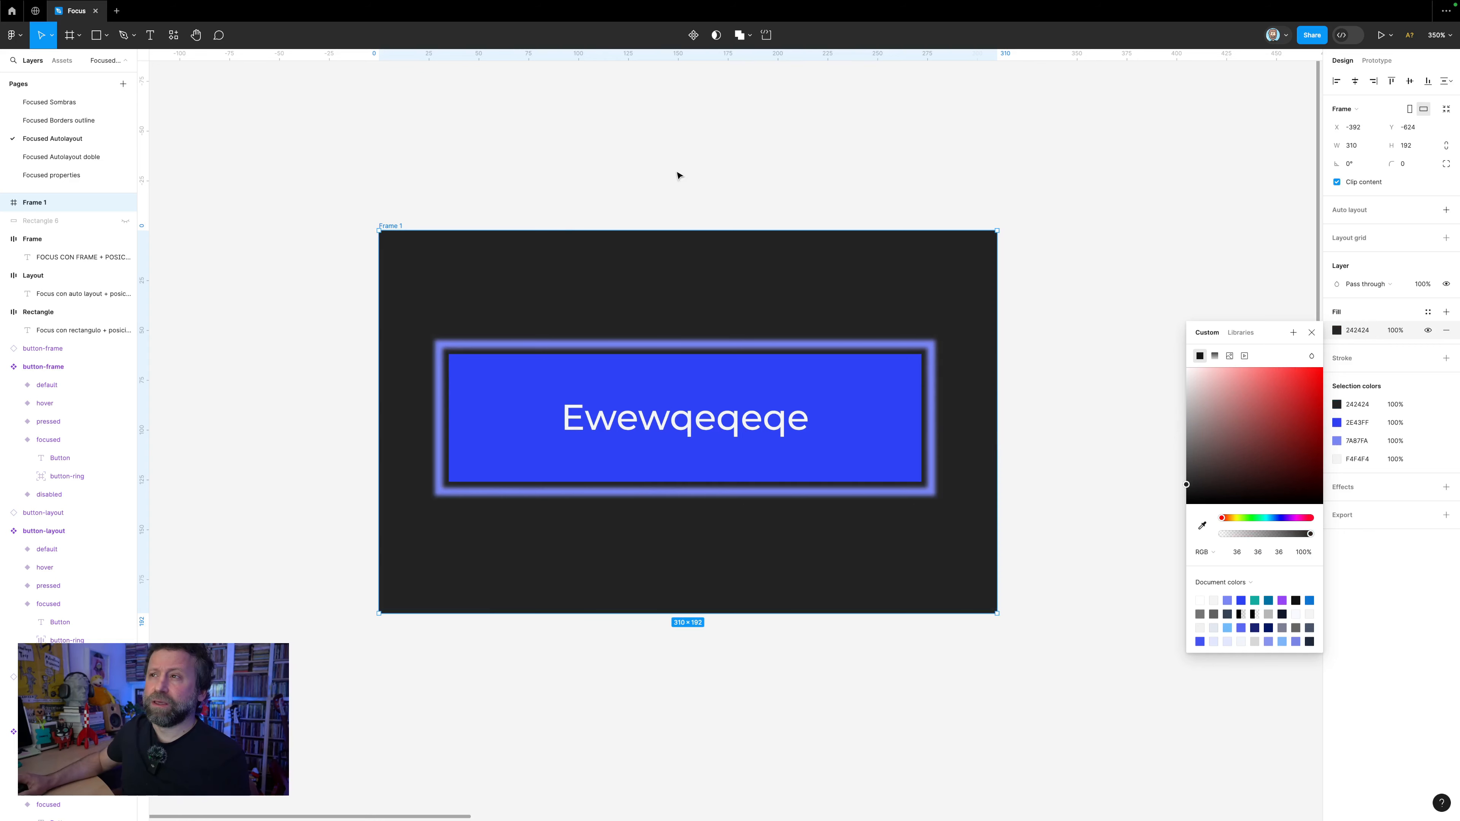
Inspect the button and its blurred ring against the dark frame background.
scroll(543, 226, down, 3)
scroll(543, 226, down, 2)
scroll(542, 226, up, 4)
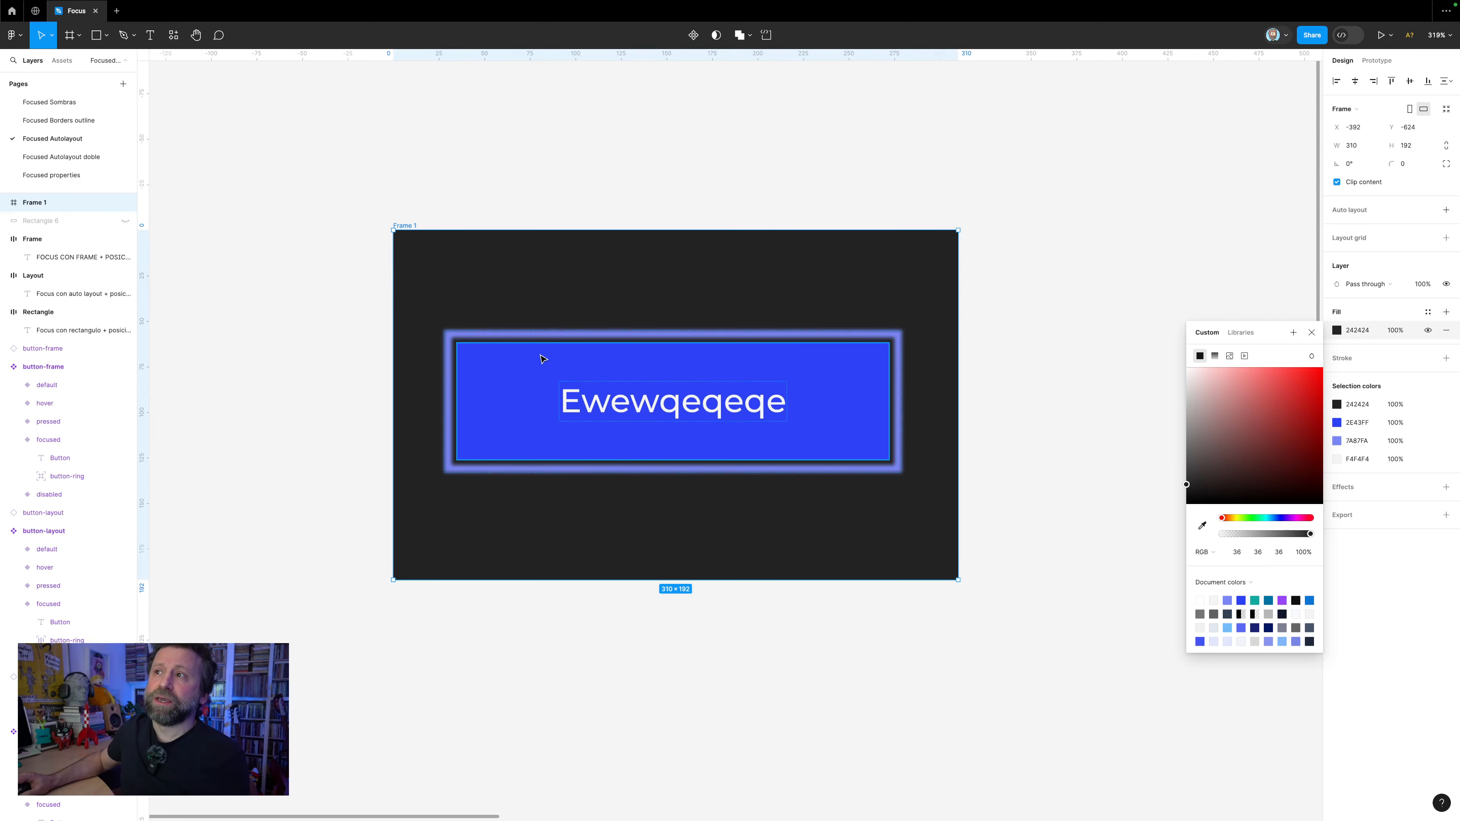
click(563, 359)
super+click(556, 333)
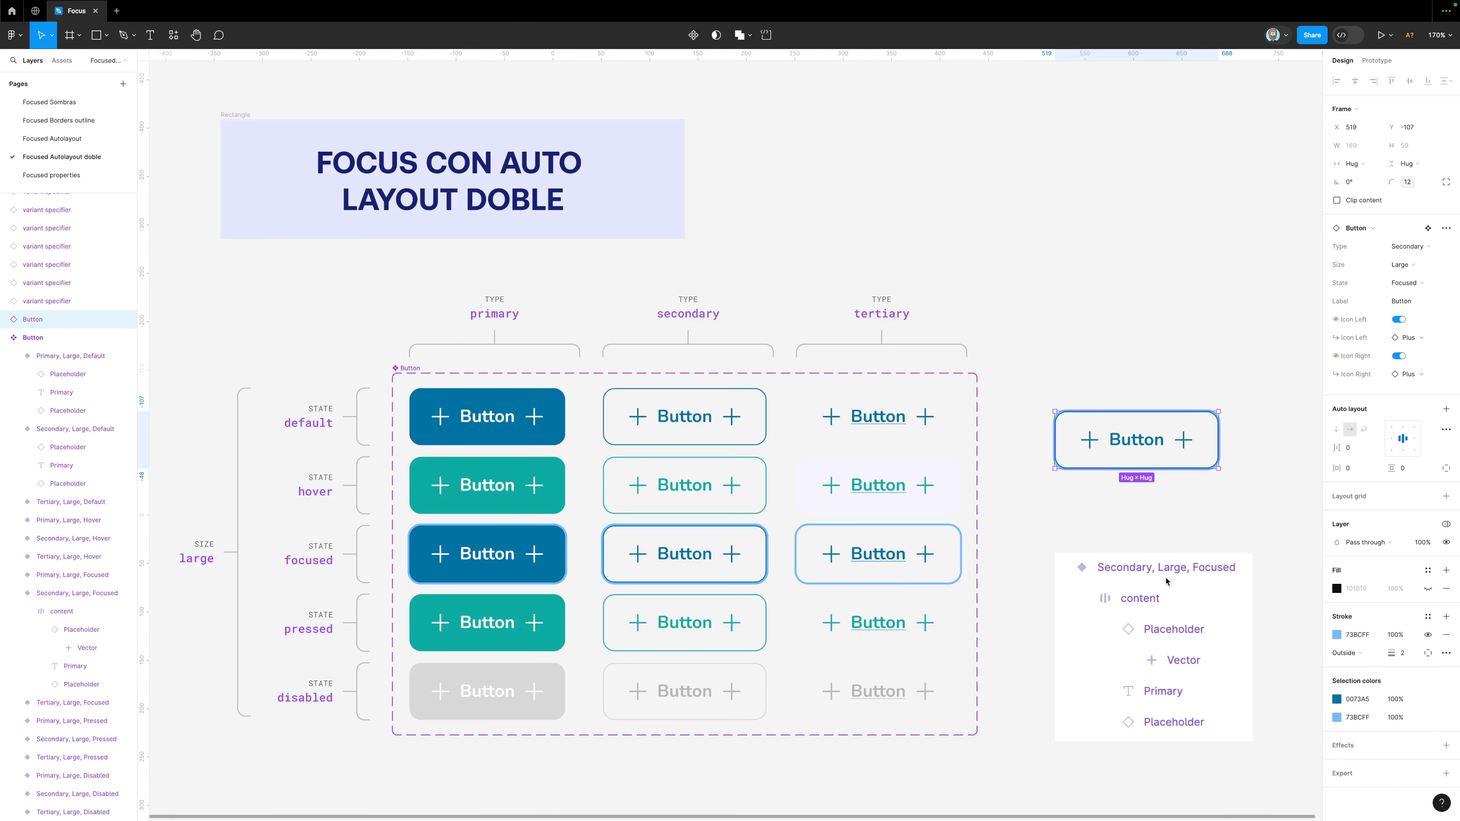
Move the layer-structure screenshot to X 484, Y 11 and select the content frame of the Secondary, Large, Focused variant.
scroll(1023, 546, up, 1)
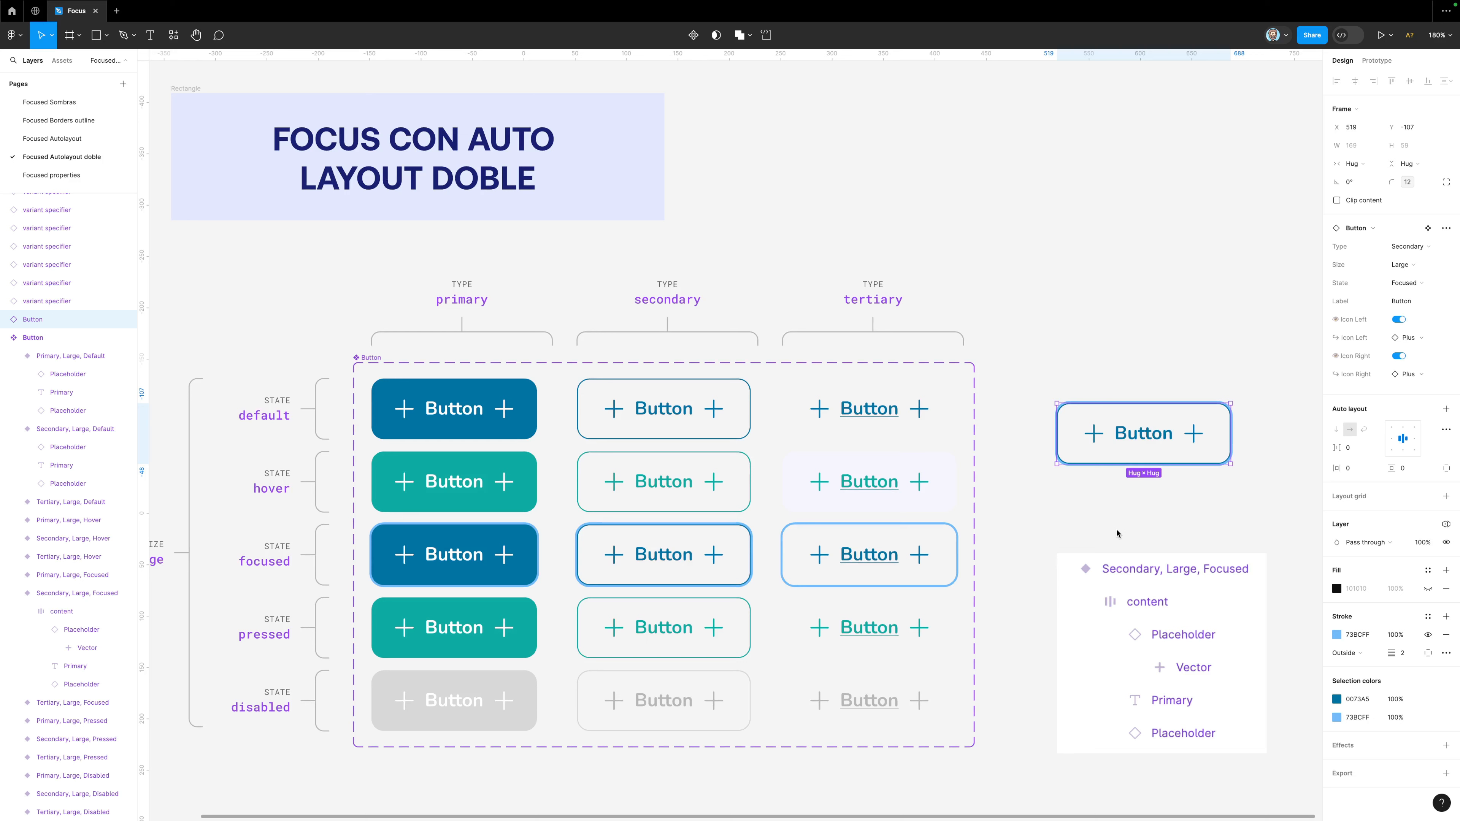
click(1129, 617)
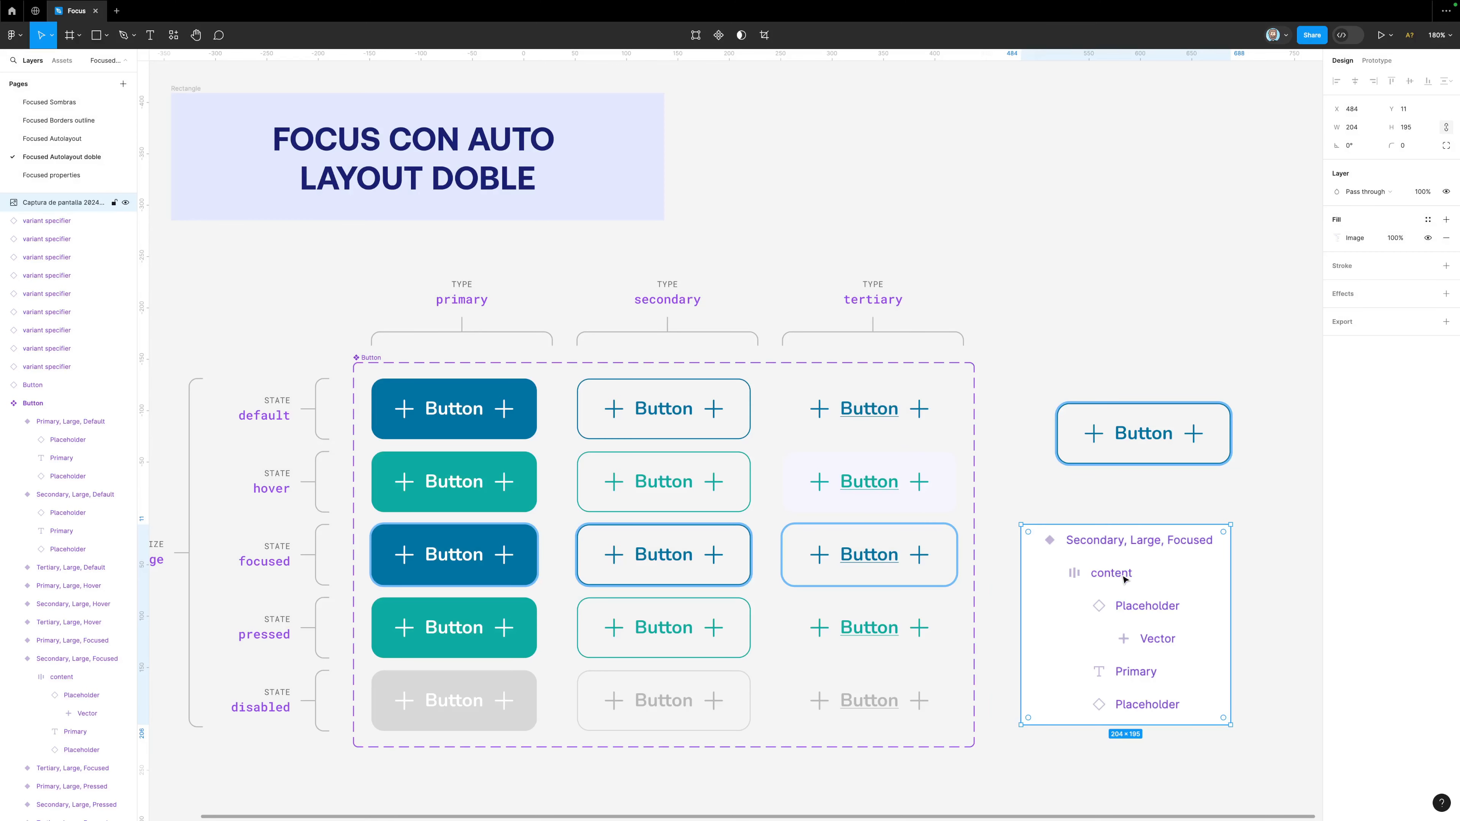
click(1100, 425)
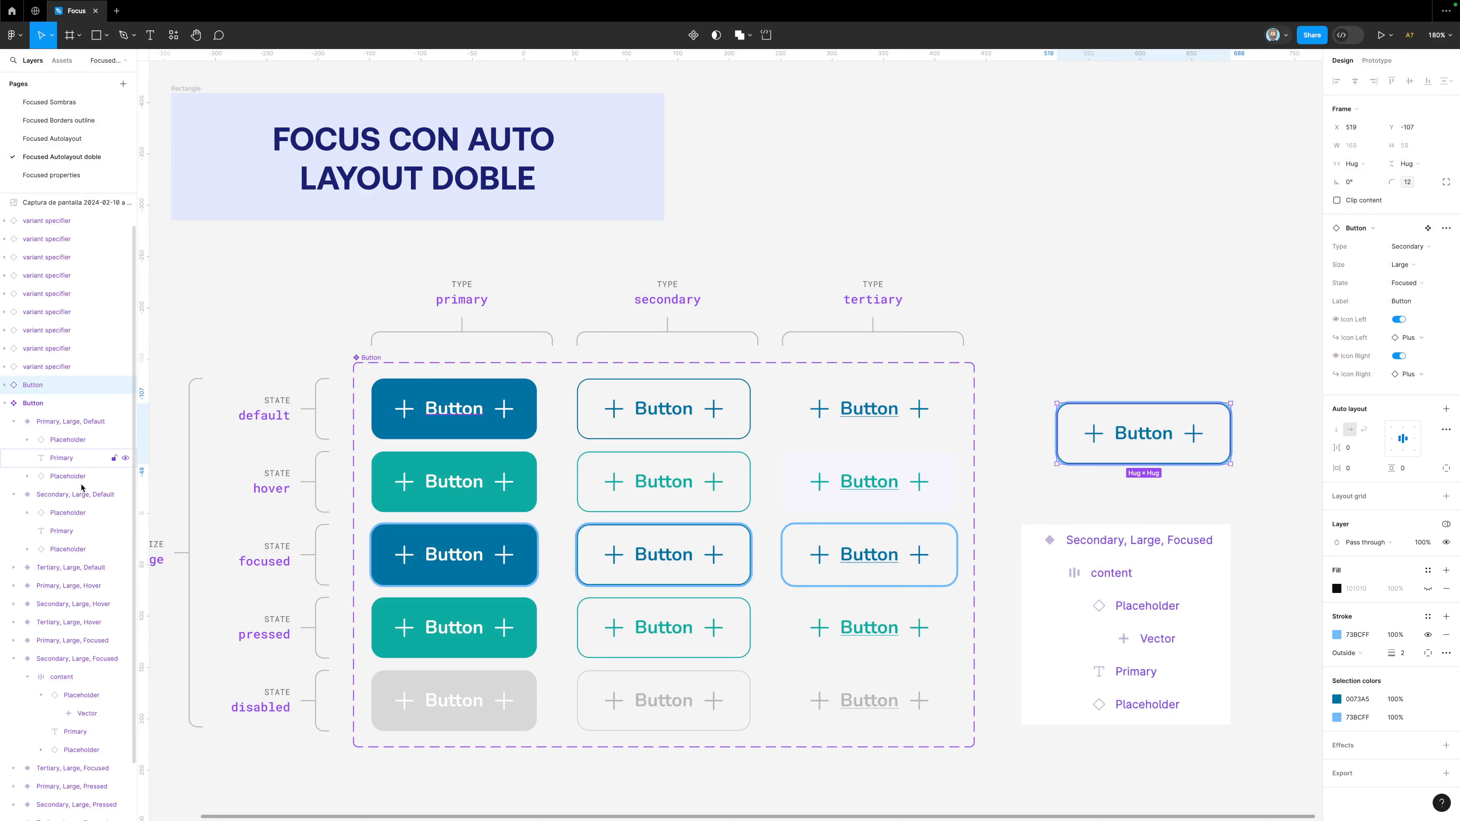
click(65, 679)
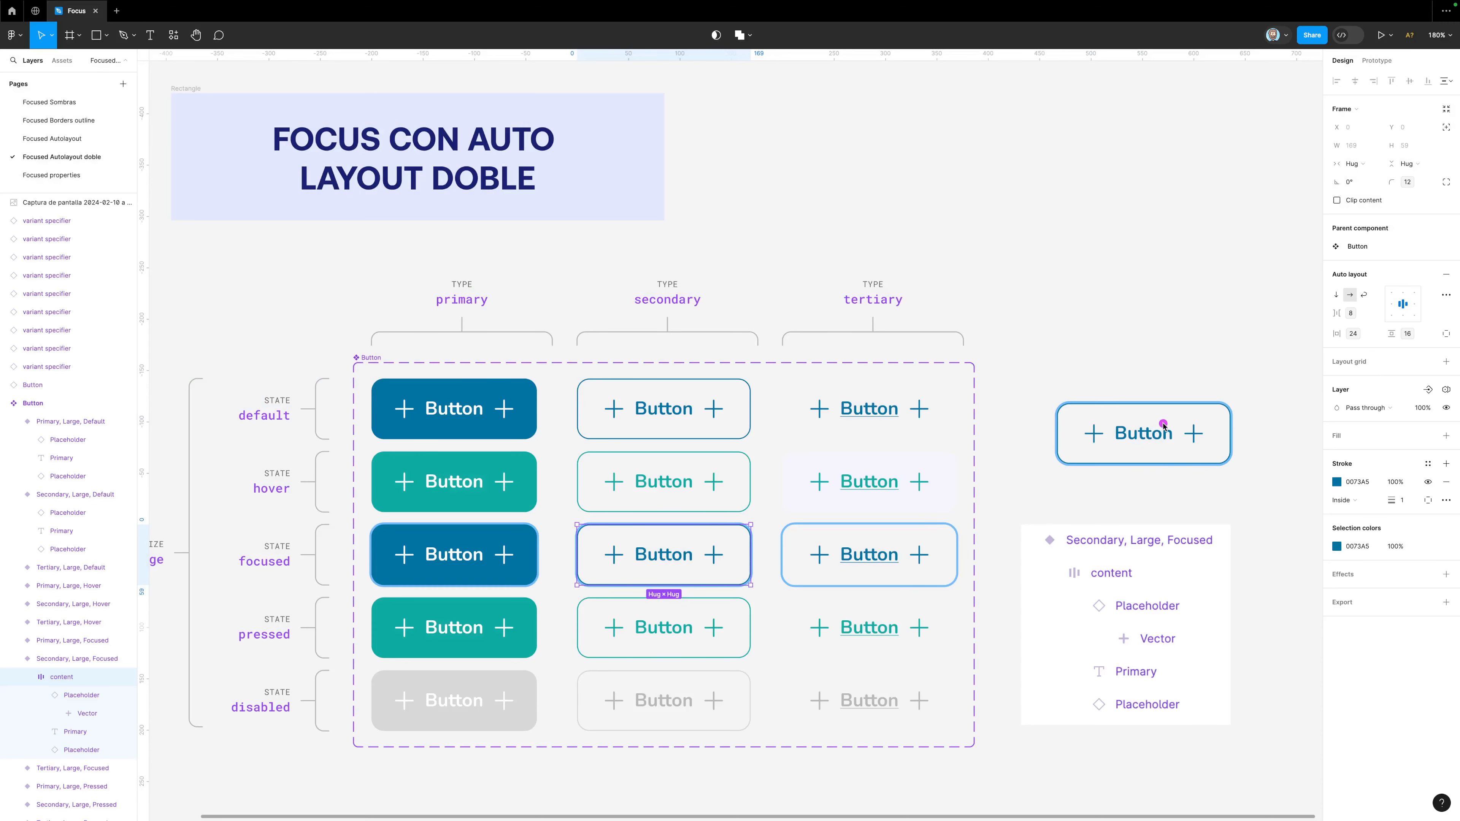
Examine in the layer-structure screenshot how the content frame is nested within the Secondary, Large, Focused variant, and clear the selection.
scroll(1141, 602, up, 1)
key(alt)
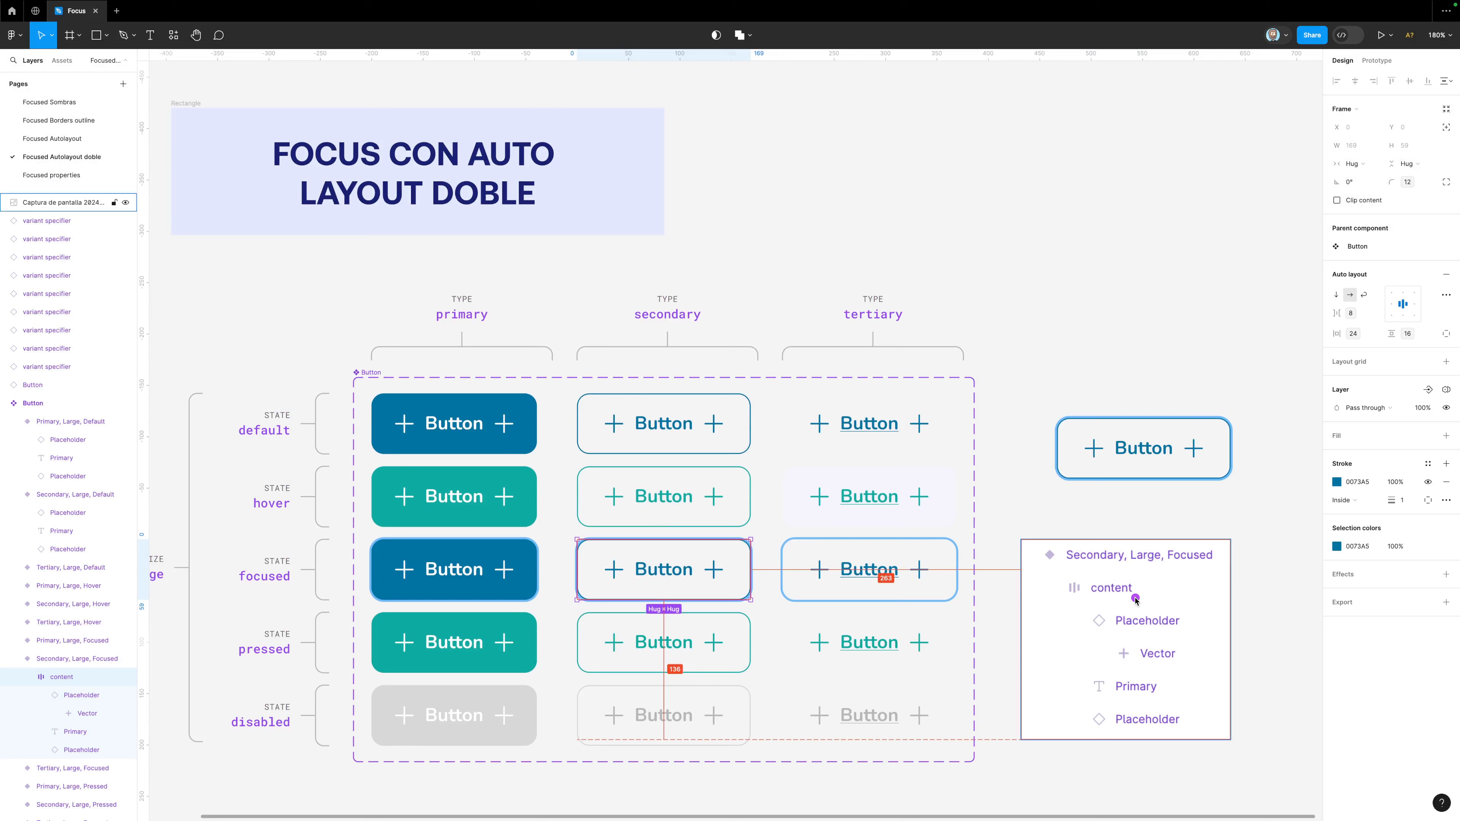
mouse_move(1104, 557)
mouse_down()
mouse_move(1096, 676)
mouse_move(1087, 541)
mouse_move(1121, 534)
mouse_up()
mouse_move(1080, 607)
mouse_down()
mouse_move(1168, 604)
mouse_move(1165, 576)
mouse_move(1050, 571)
mouse_move(1048, 592)
mouse_move(1095, 605)
mouse_up()
mouse_move(1045, 485)
mouse_down()
mouse_move(1244, 501)
mouse_move(1224, 398)
mouse_move(1054, 400)
mouse_move(1043, 504)
mouse_up()
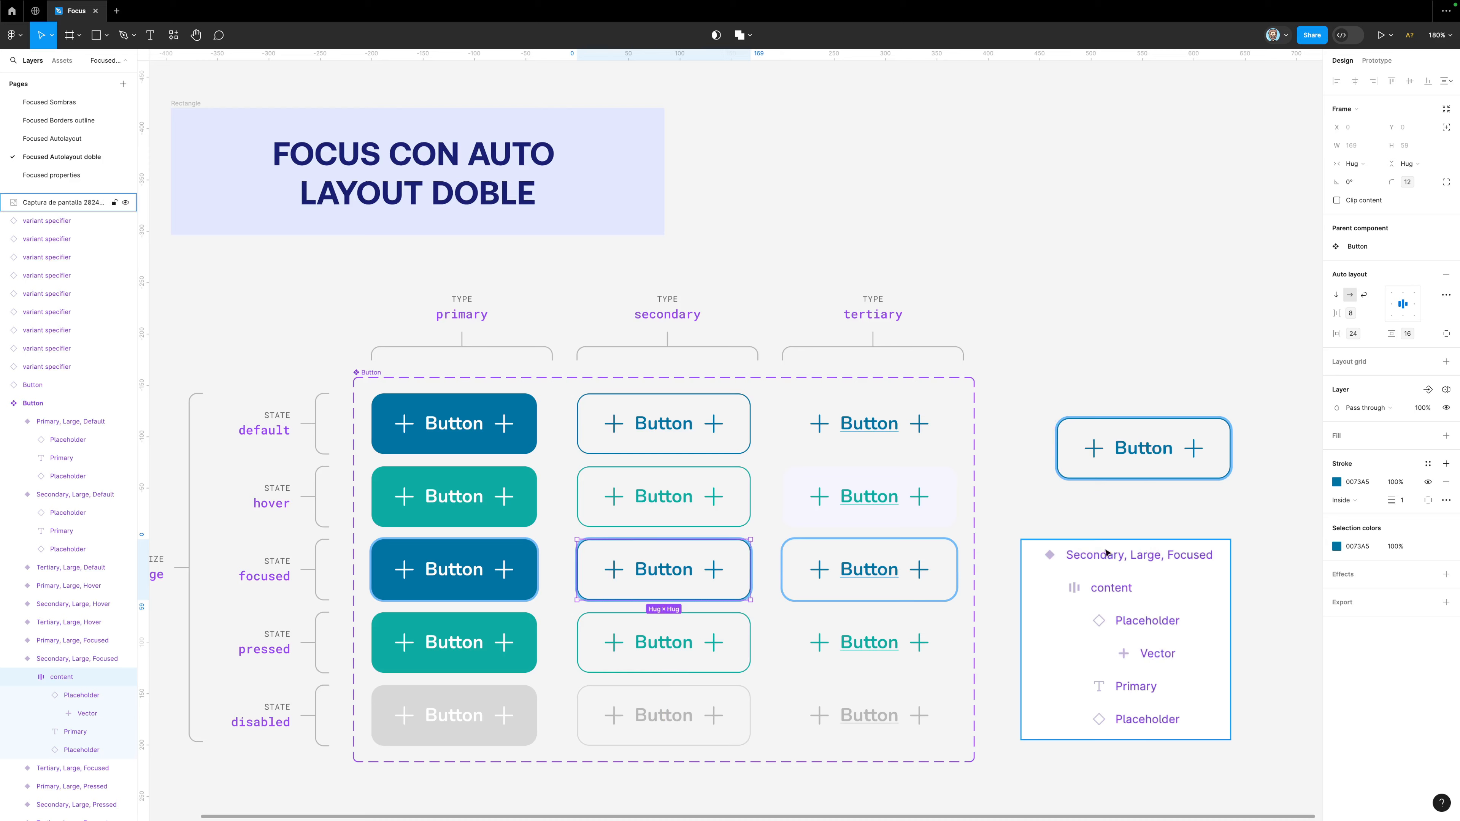
click(978, 512)
scroll(966, 460, down, 3)
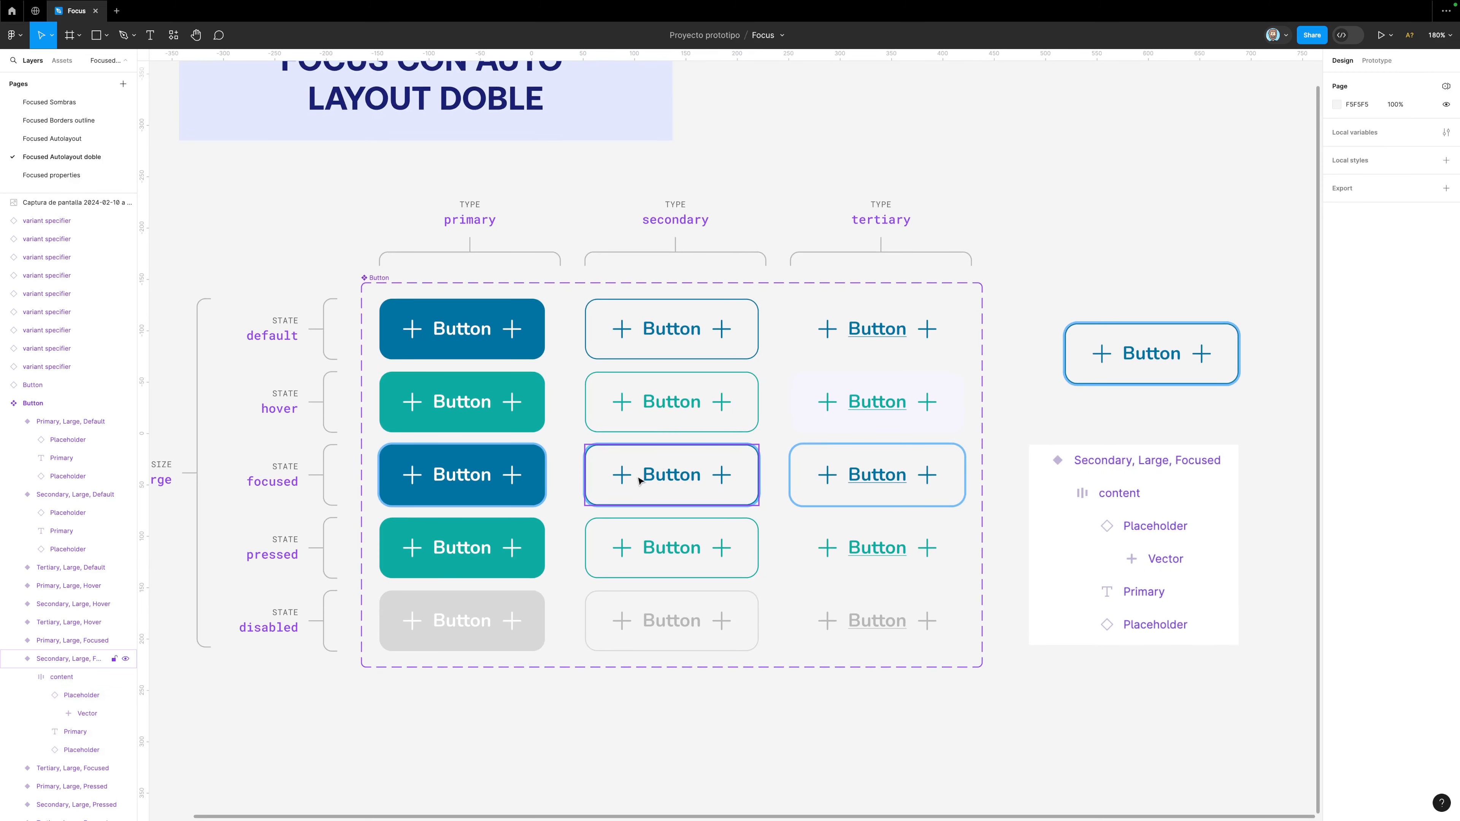
Select the left icon placeholder of the primary default button and its matching layers to compare the structure across the variants.
double_click(410, 332)
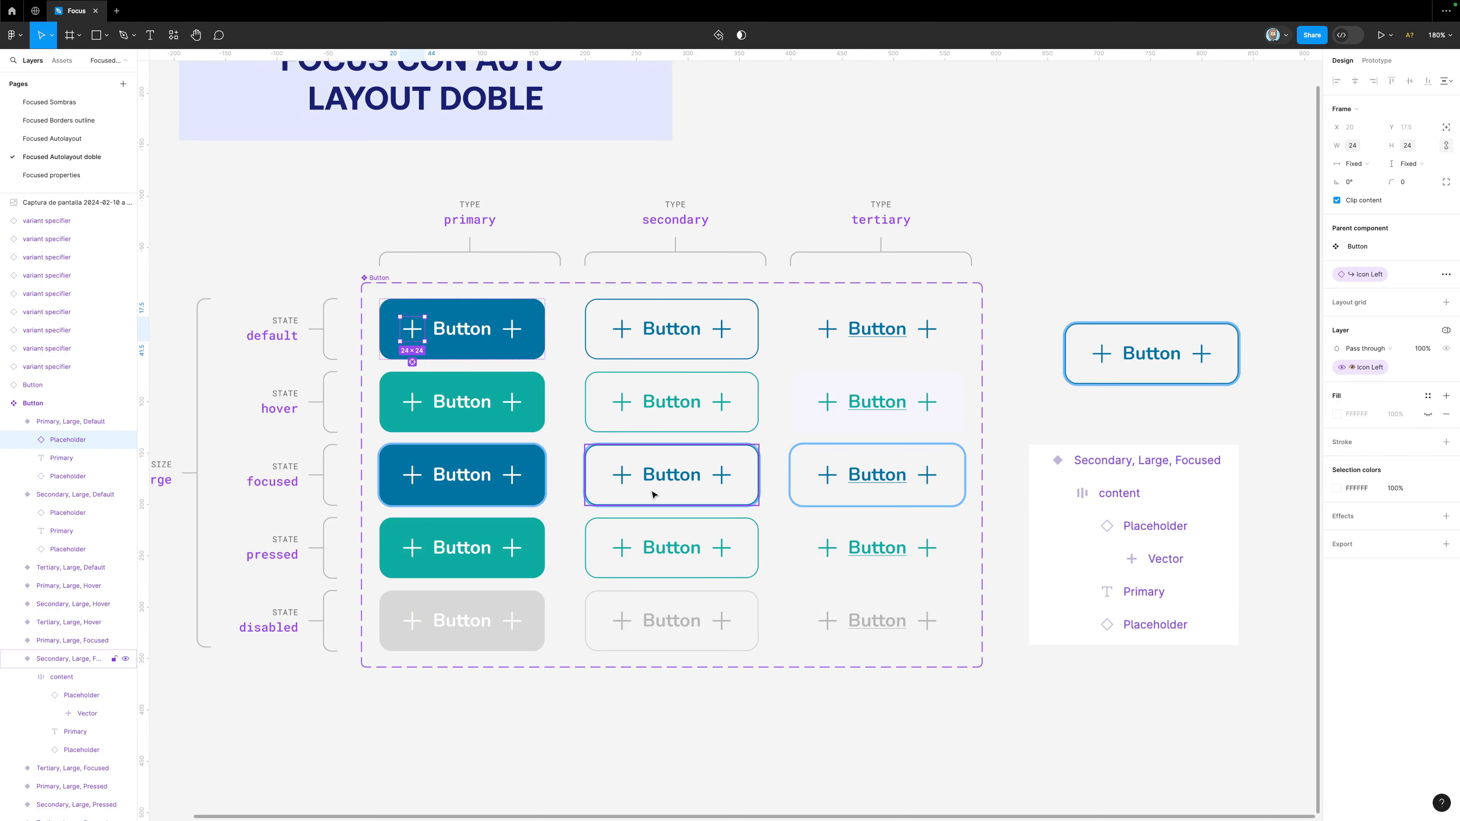
click(412, 363)
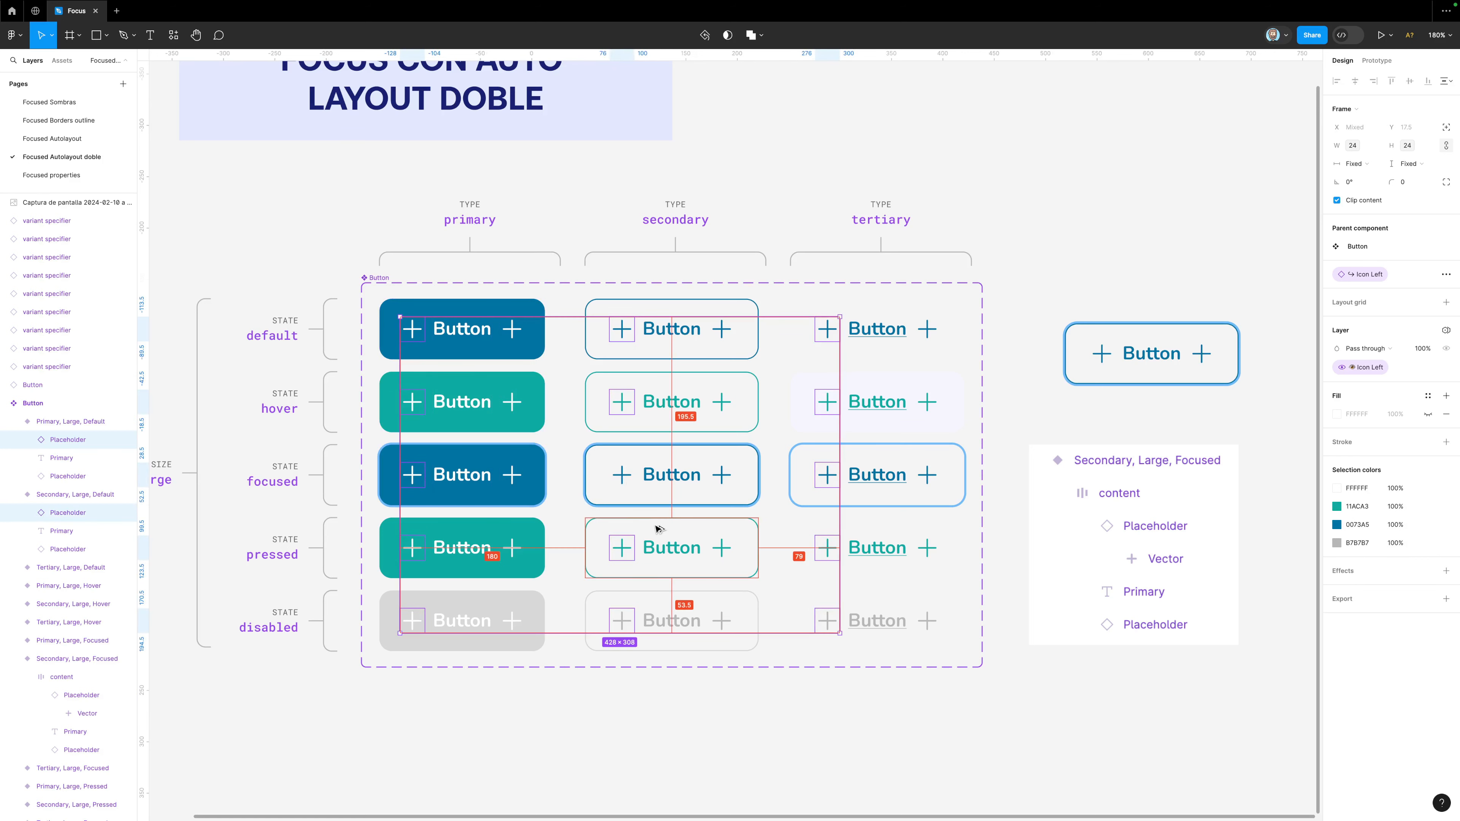
scroll(655, 518, up, 1)
mouse_move(629, 430)
mouse_down()
mouse_move(703, 432)
mouse_move(614, 429)
mouse_move(617, 450)
mouse_move(626, 434)
mouse_up()
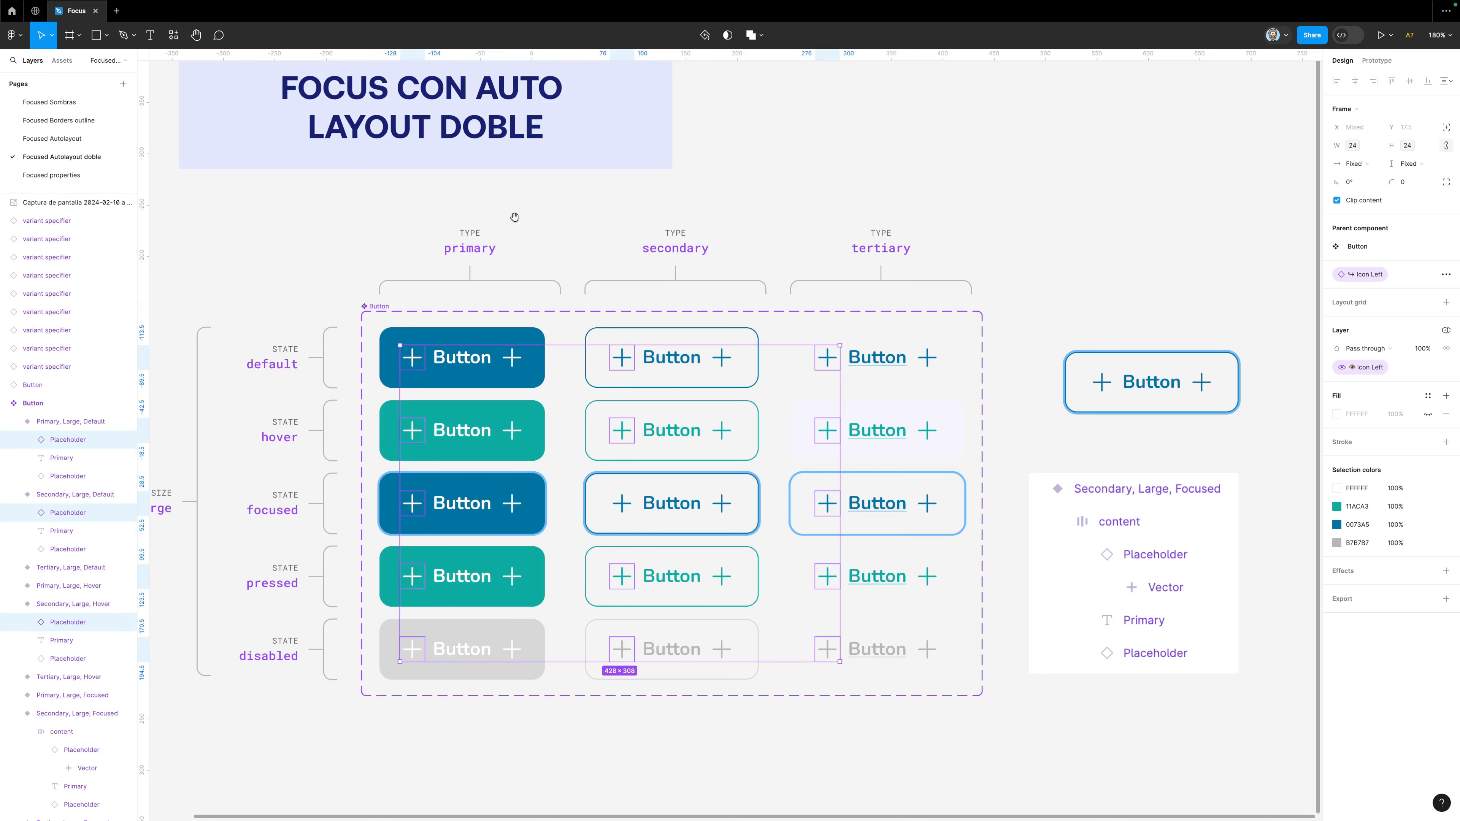
scroll(518, 216, up, 2)
scroll(534, 236, down, 1)
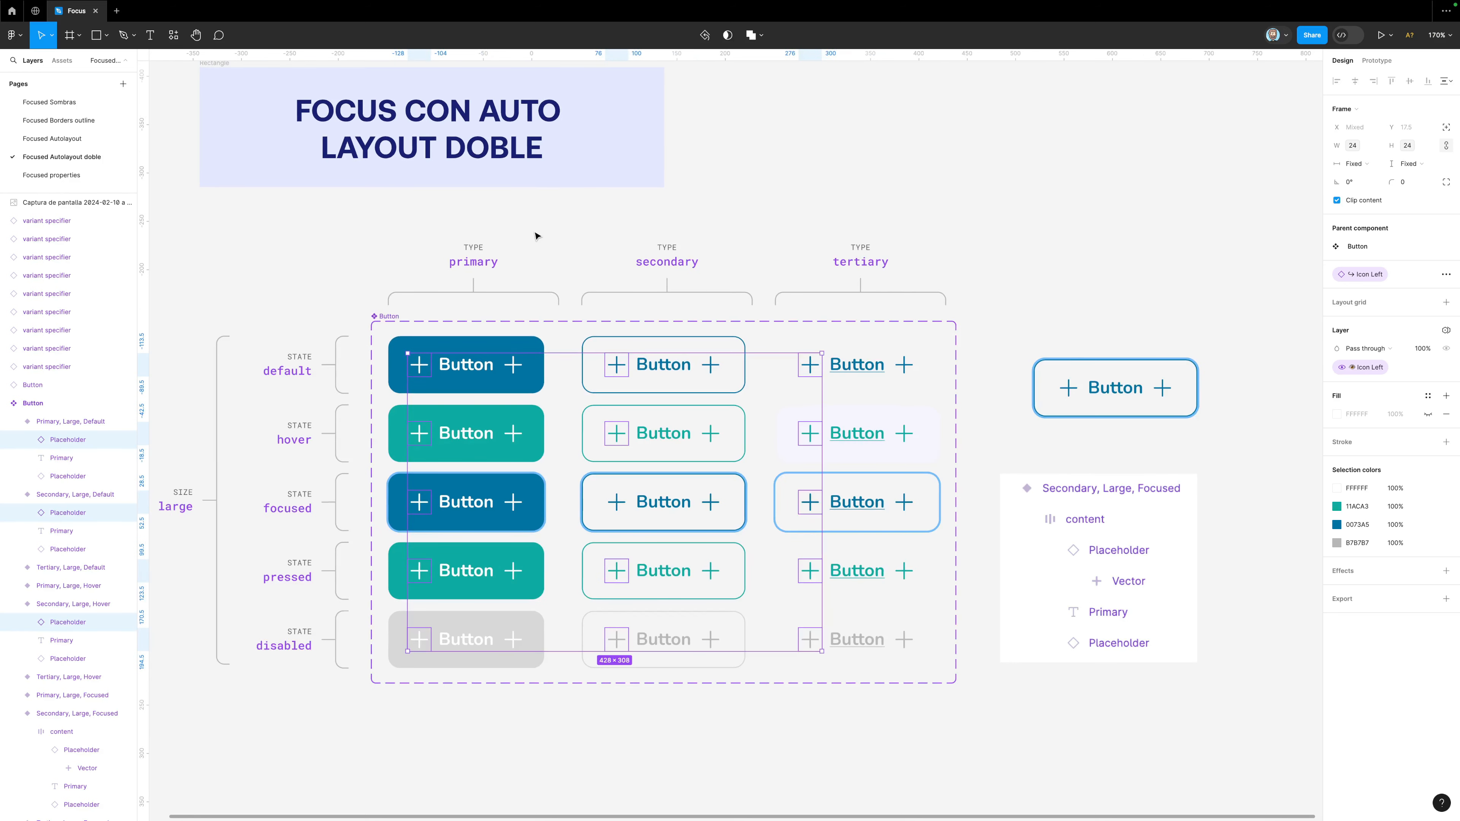
scroll(535, 236, up, 2)
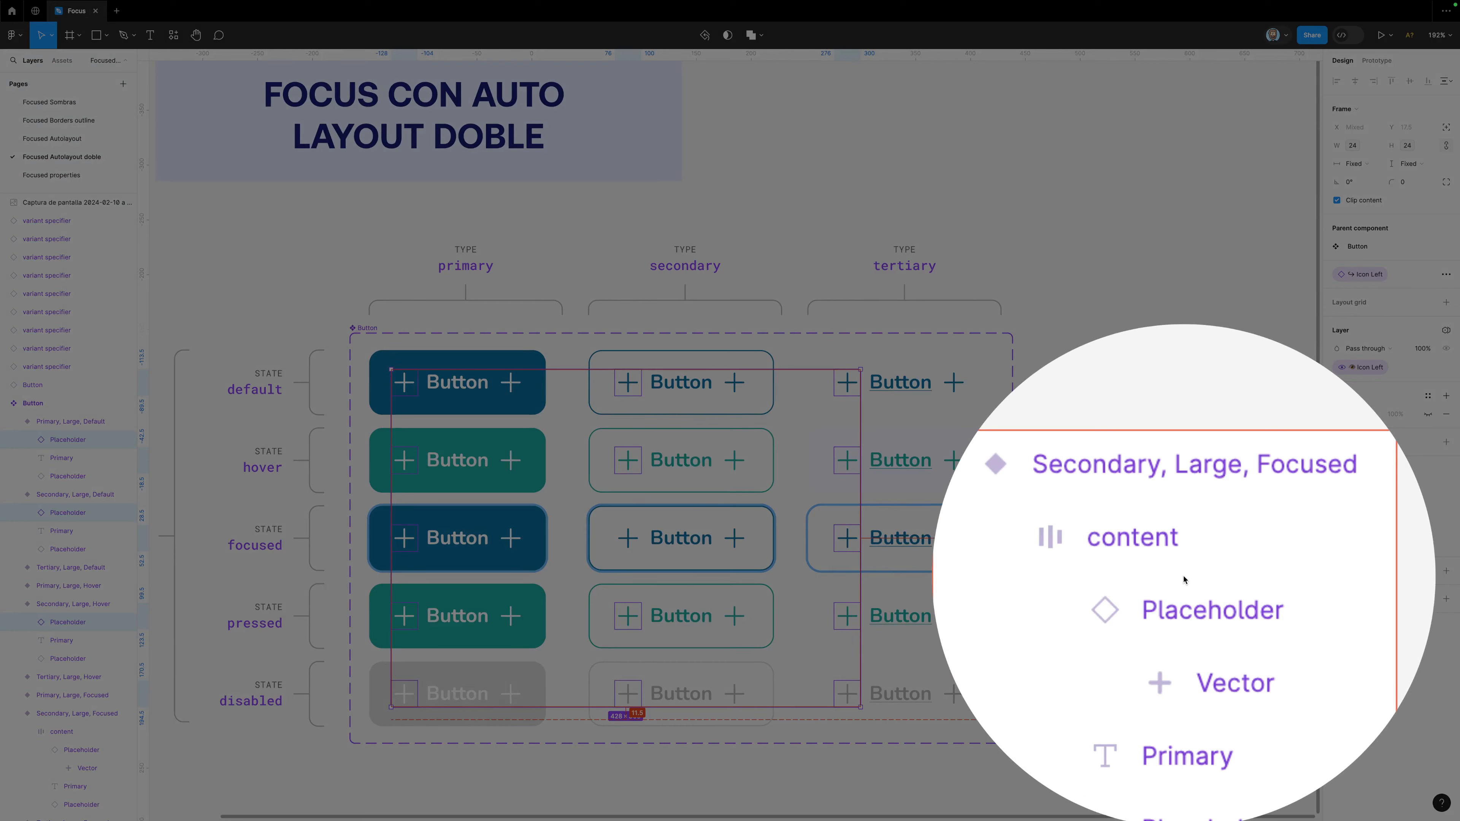
Switch to the Focused properties page and examine the focus-ring variants alongside the button, toggle and breadcrumb component sets.
key(Escape)
mouse_move(1243, 543)
mouse_down()
mouse_move(1193, 574)
mouse_move(1271, 605)
mouse_up()
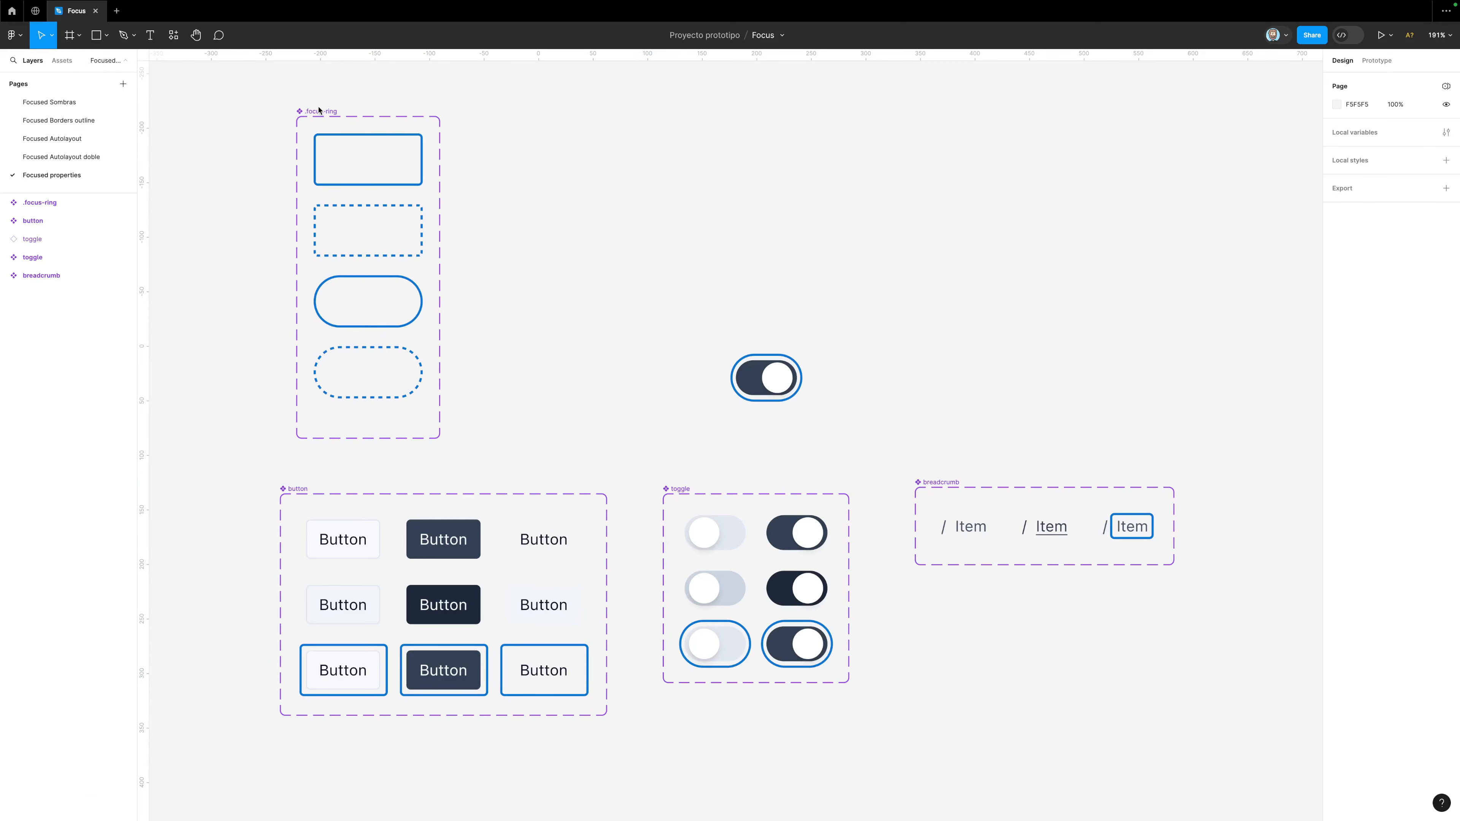
scroll(319, 111, up, 2)
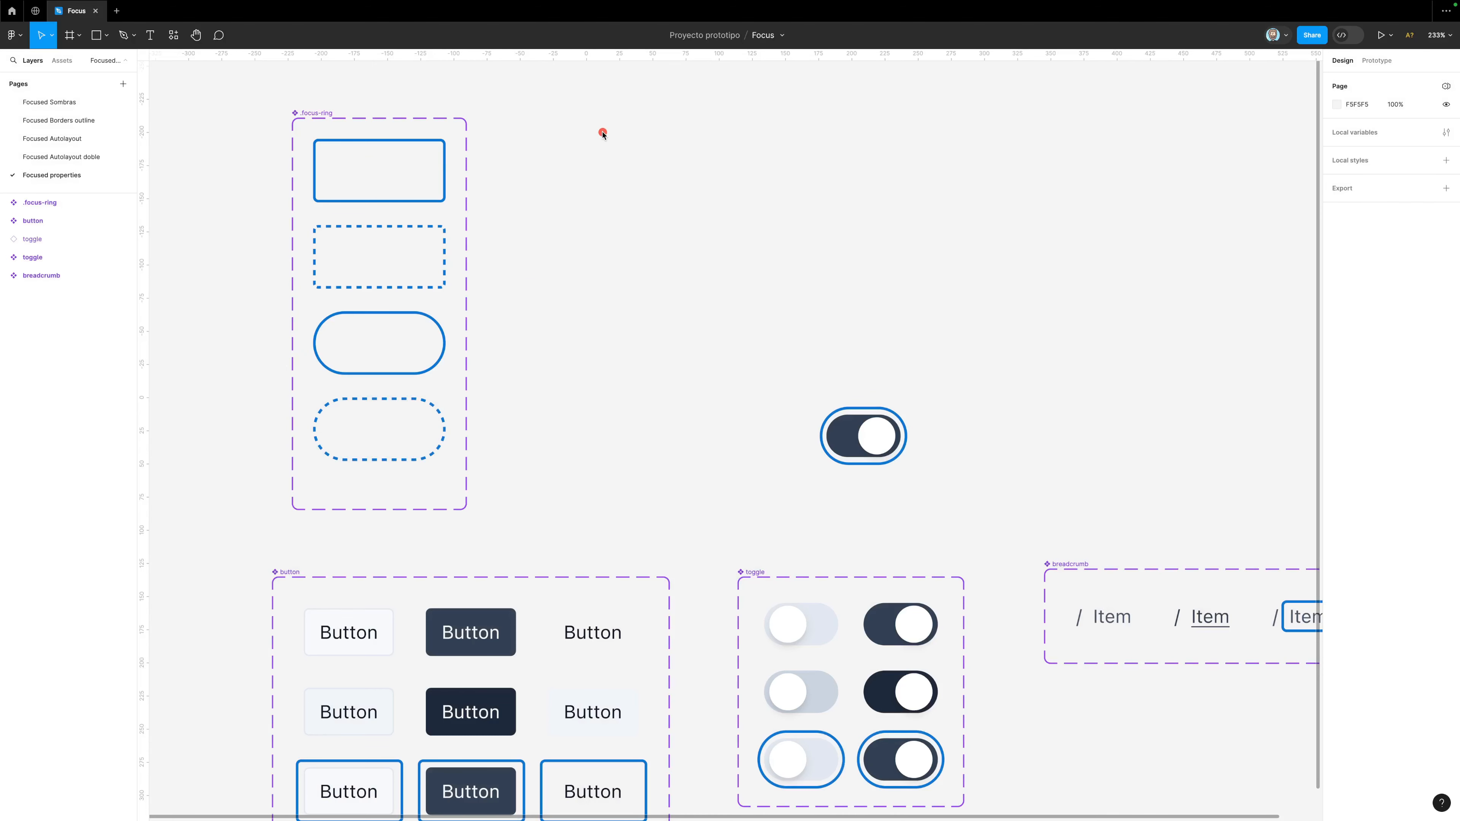
mouse_move(603, 133)
mouse_down()
mouse_move(429, 166)
mouse_move(467, 167)
mouse_up()
mouse_move(865, 357)
mouse_down()
mouse_move(798, 506)
mouse_move(831, 386)
mouse_up()
drag(580, 456, 604, 407)
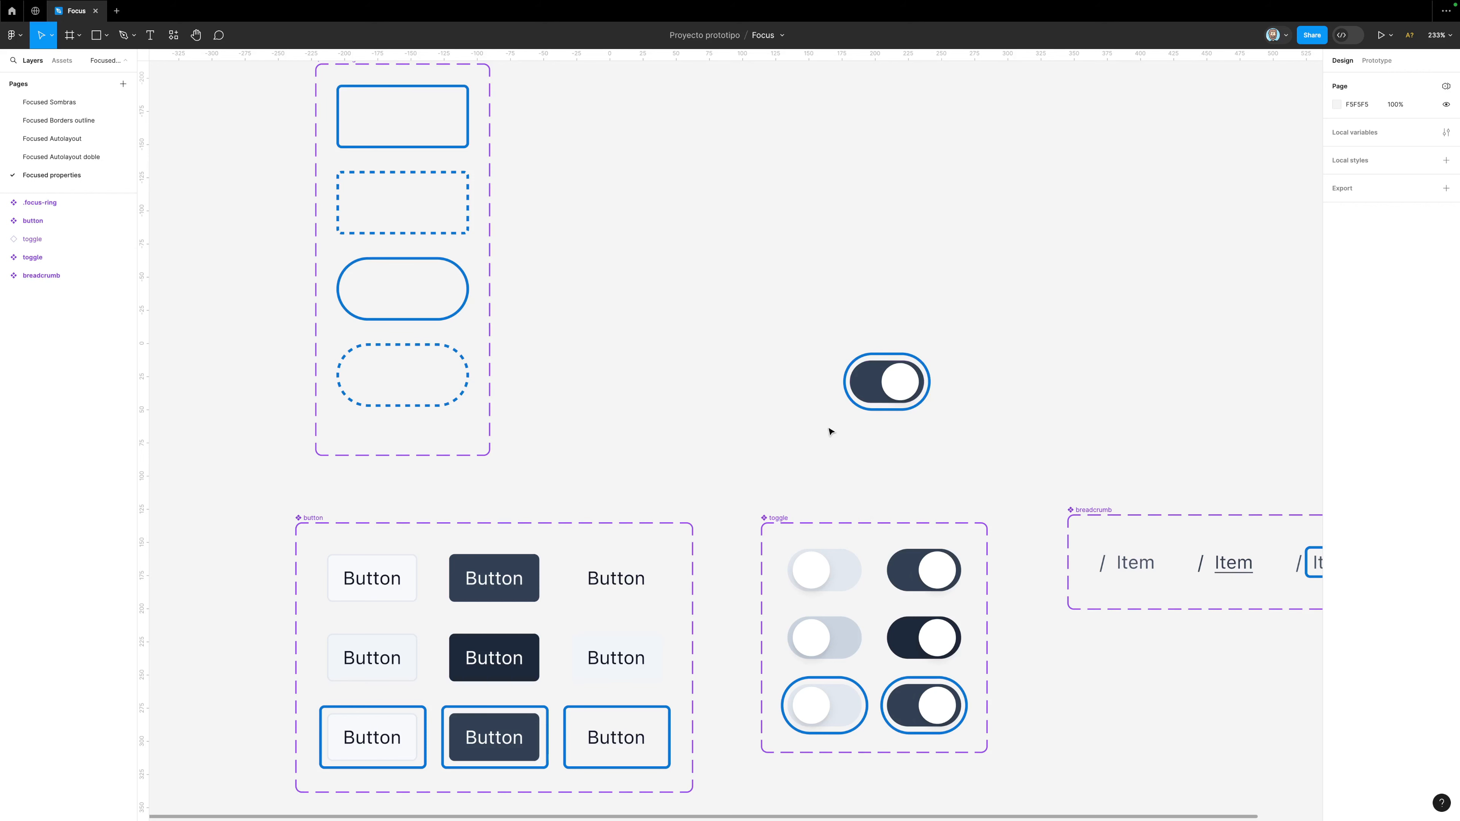
drag(1018, 455, 929, 455)
drag(331, 188, 433, 261)
scroll(381, 173, up, 2)
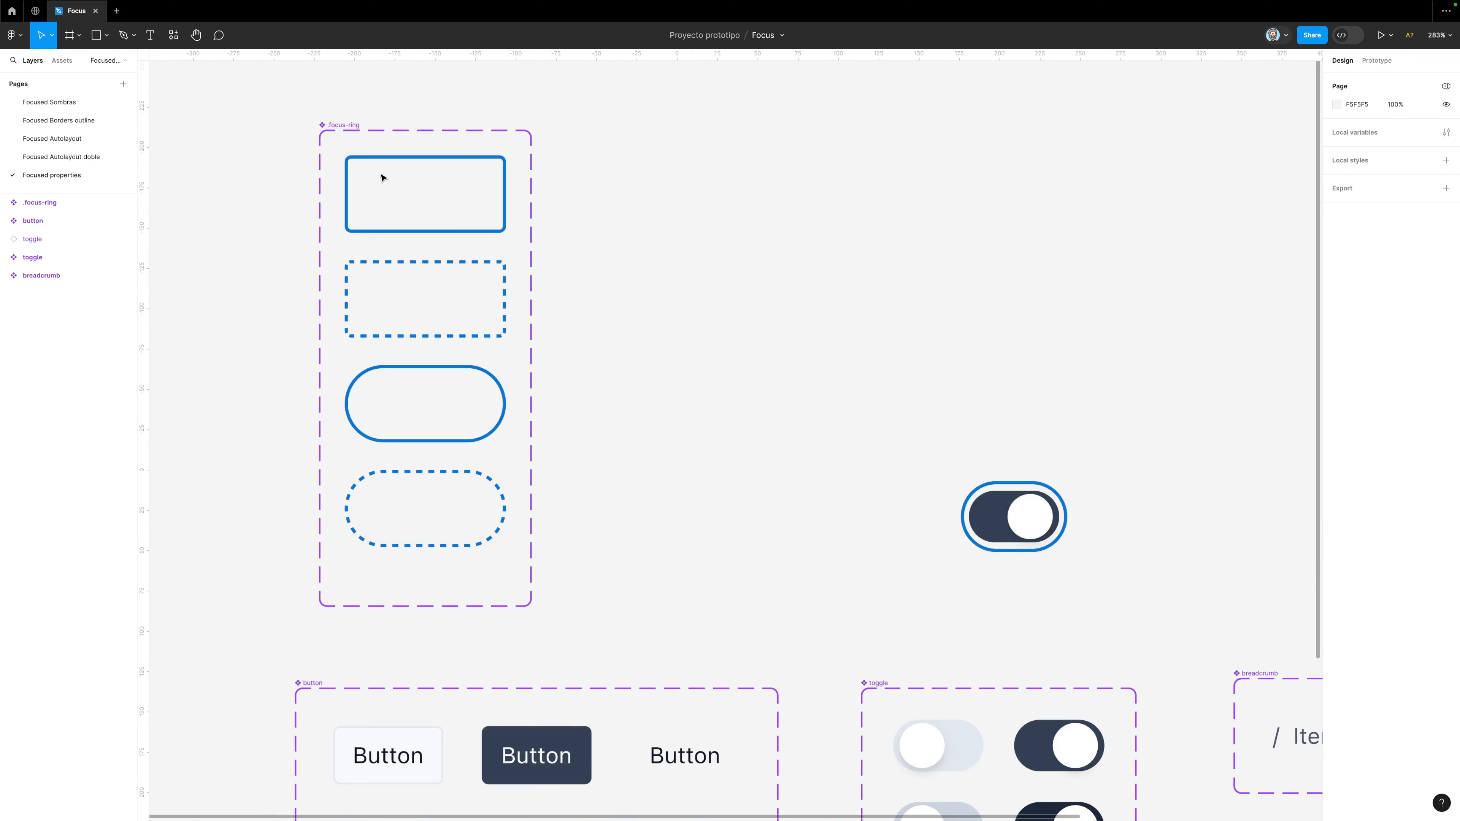
scroll(381, 166, up, 1)
Inspect the settings of the Default variant in the .focus-ring set and clear the selection.
click(375, 156)
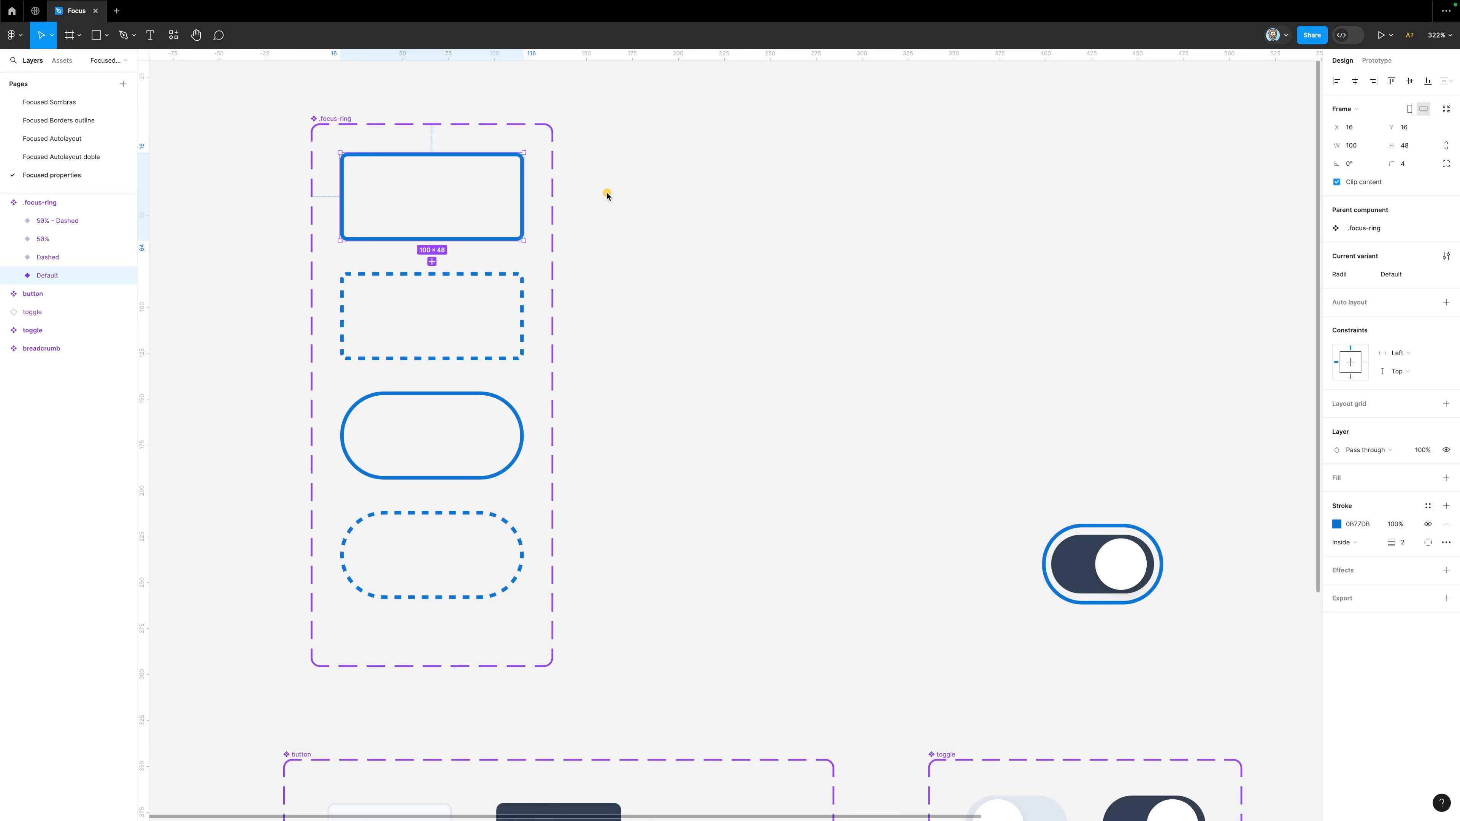
drag(653, 173, 512, 191)
drag(578, 245, 487, 288)
click(706, 505)
Compare the focused variants in the button and toggle sets and inspect the standalone toggle instance's properties.
scroll(706, 505, down, 10)
scroll(648, 460, left, 3)
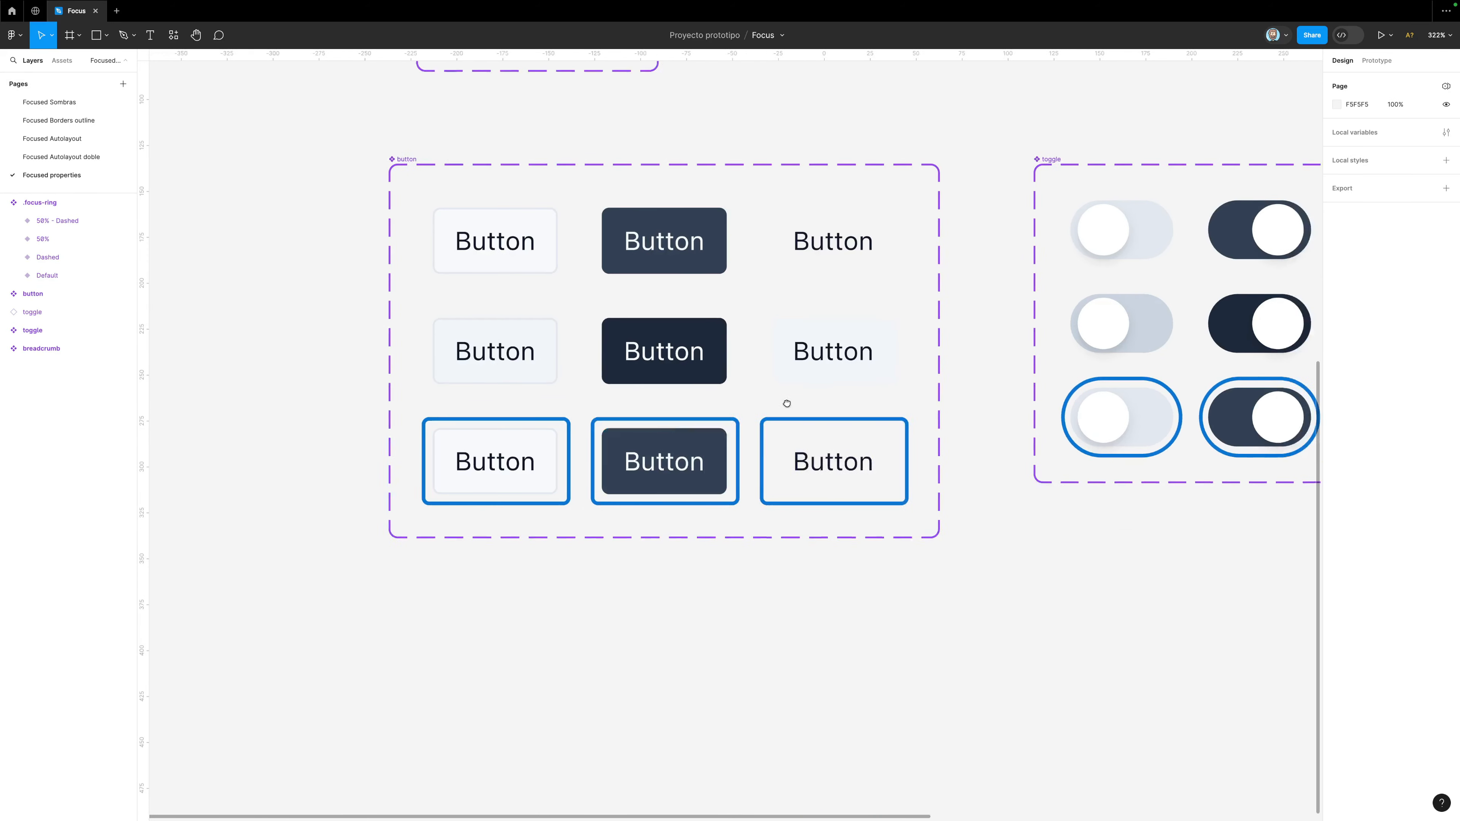
scroll(786, 401, right, 6)
scroll(785, 401, up, 3)
drag(673, 323, 626, 355)
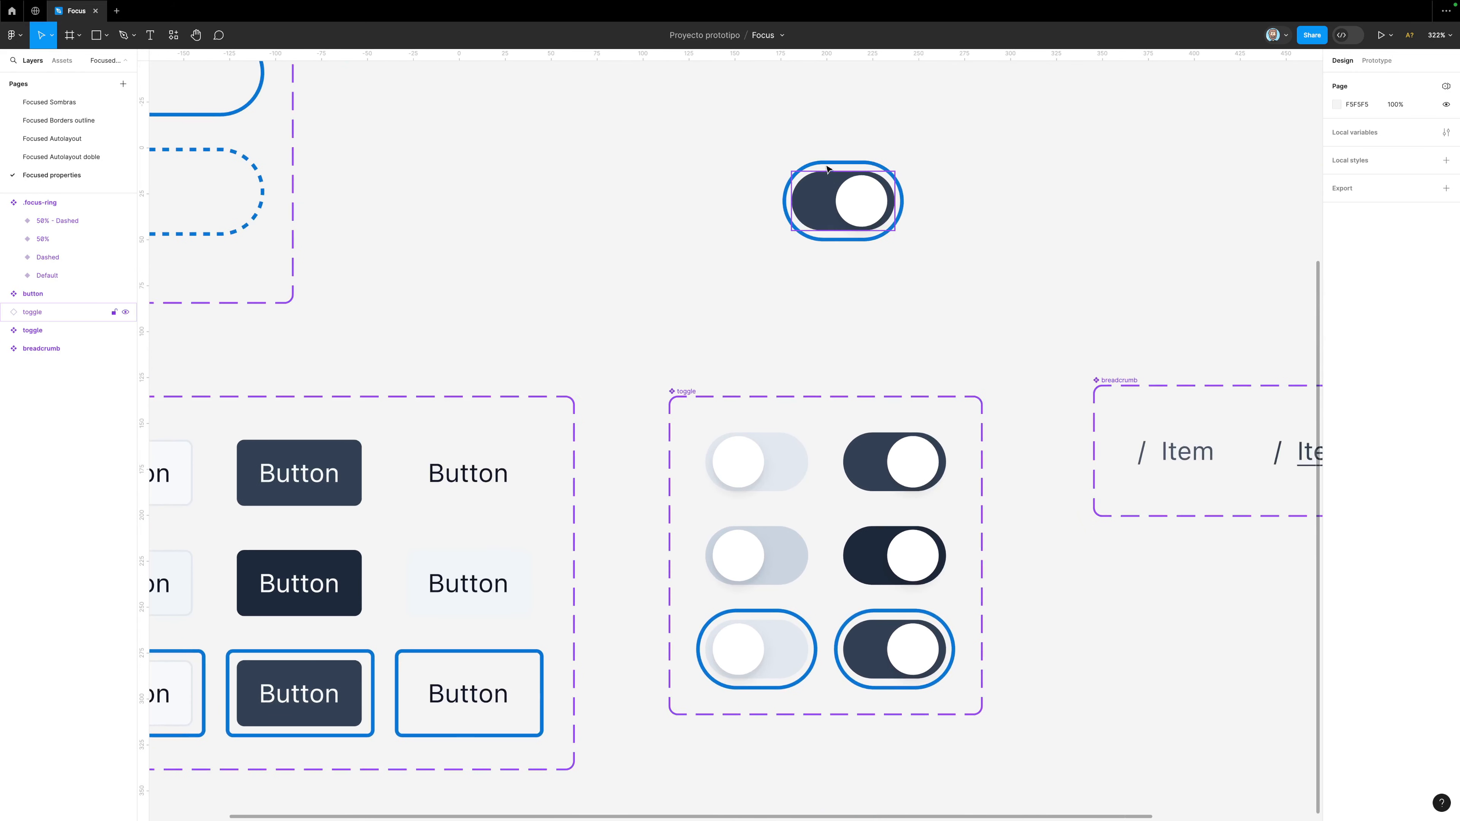
click(832, 188)
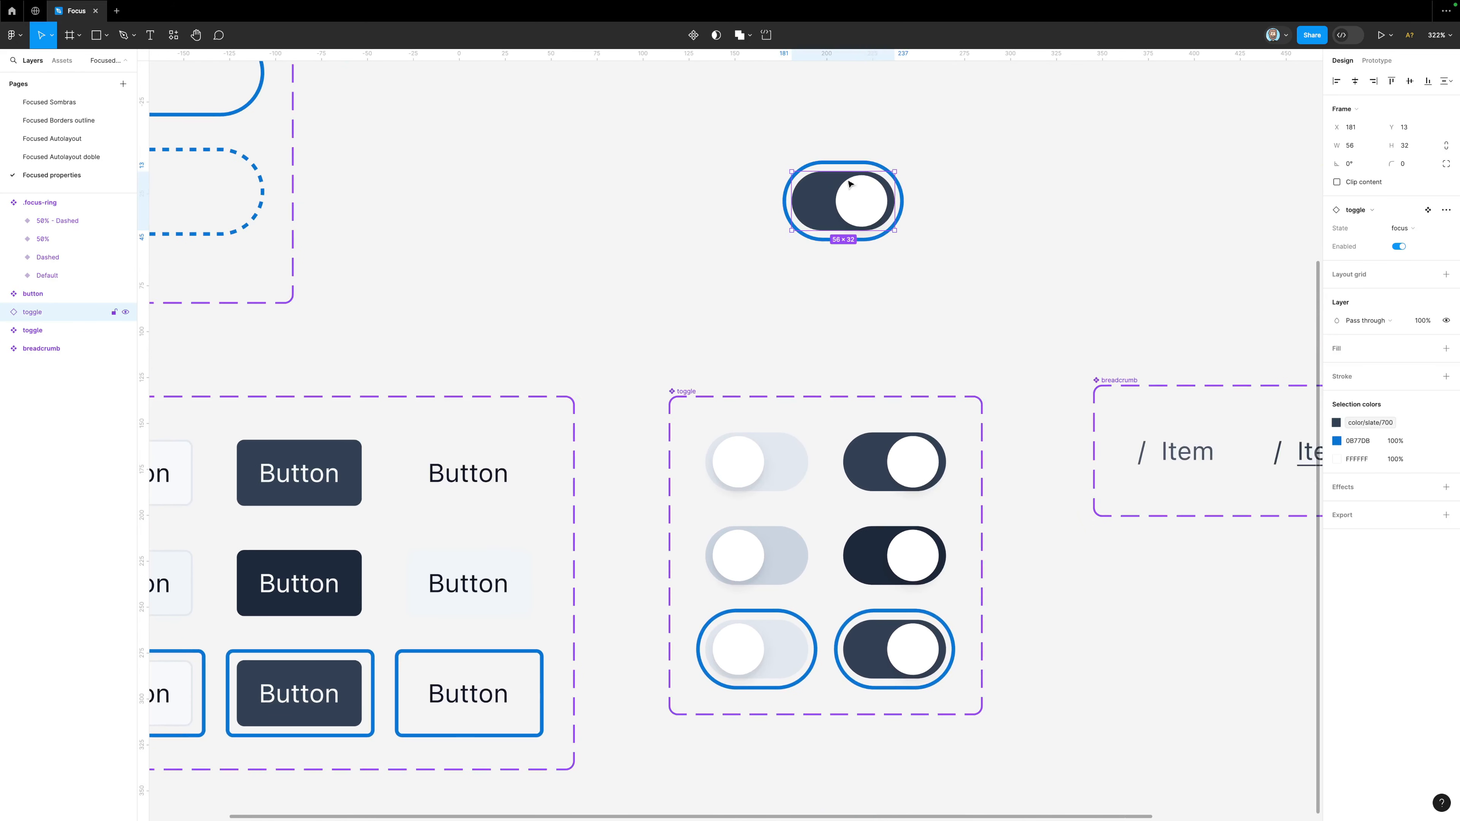
scroll(511, 297, down, 3)
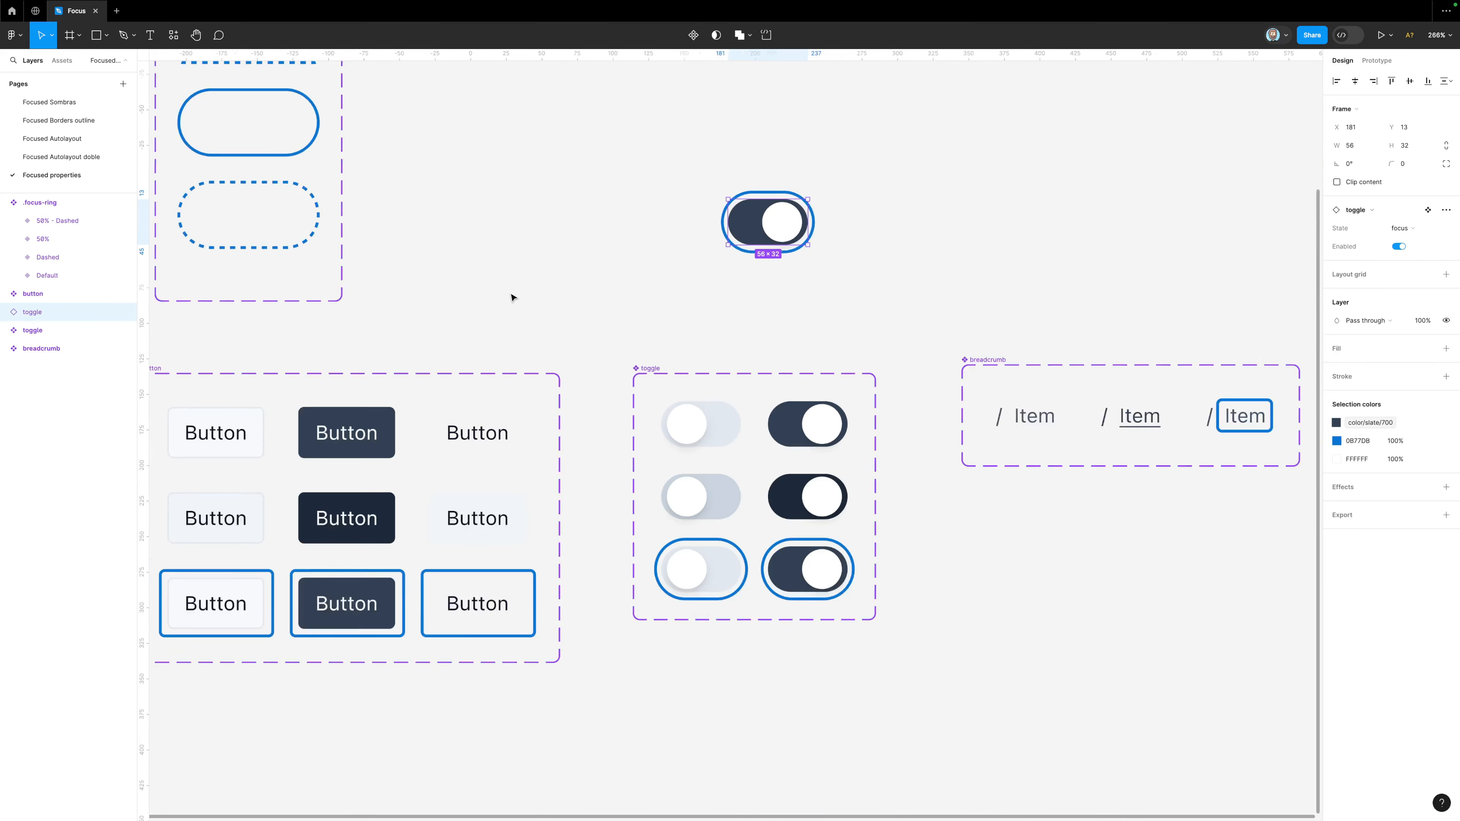
scroll(564, 281, up, 2)
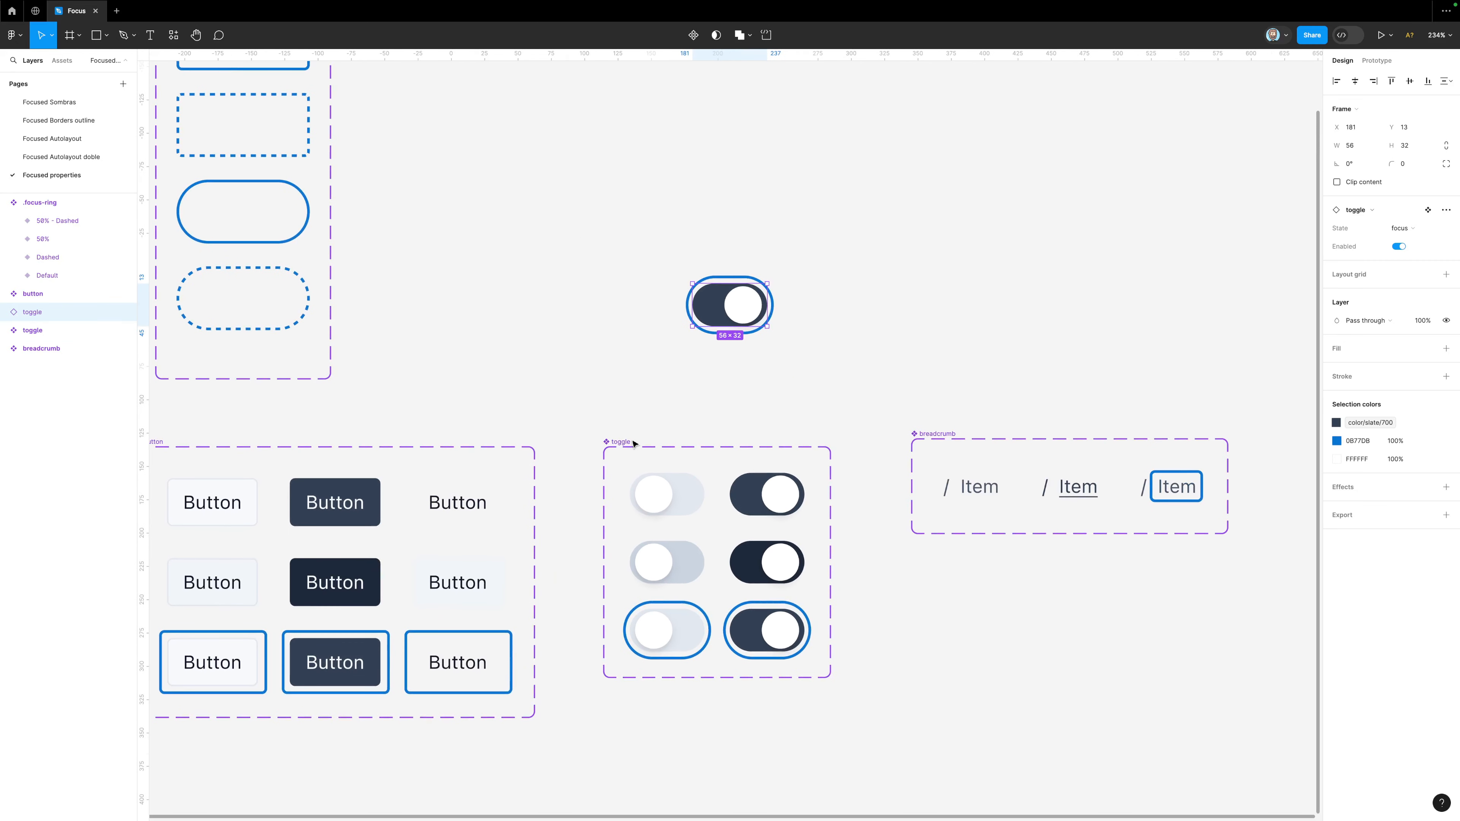
Expose the nested .focus-ring instance's properties on the toggle component set.
click(630, 443)
key(alt)
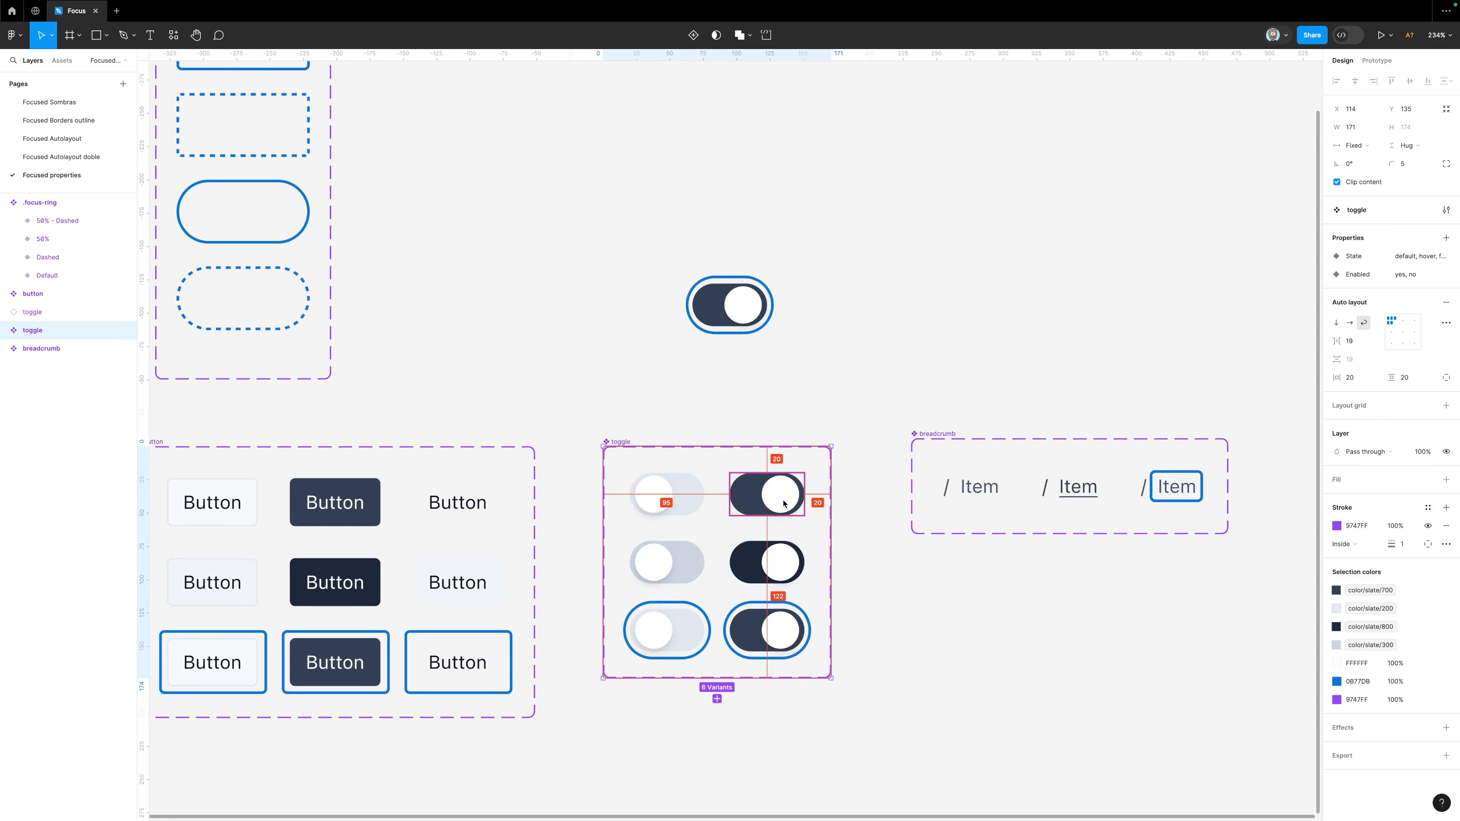
click(783, 412)
mouse_move(809, 362)
mouse_down()
mouse_move(746, 422)
mouse_move(769, 434)
mouse_move(751, 418)
mouse_up()
drag(652, 386, 679, 474)
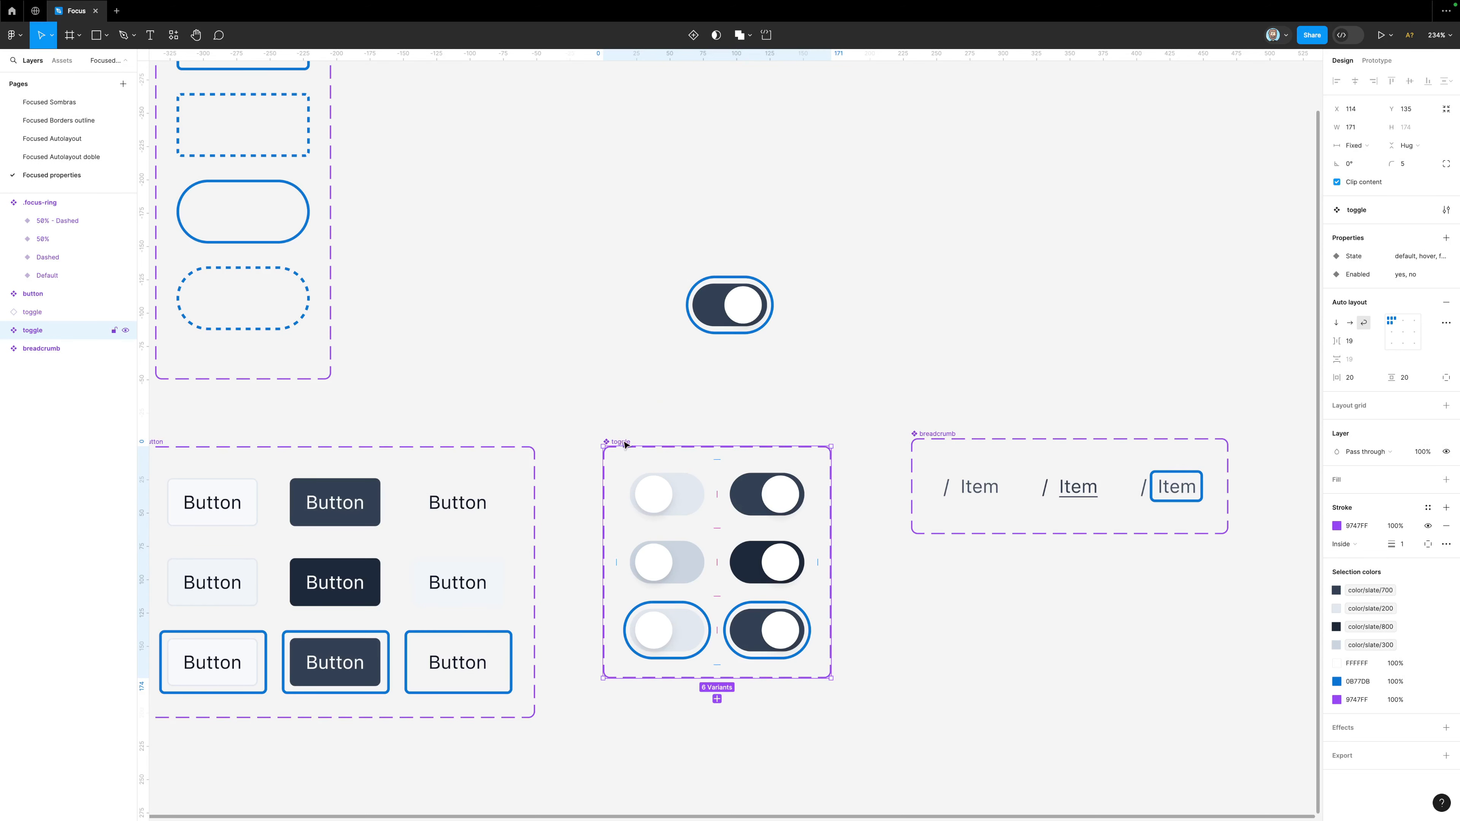
click(1447, 240)
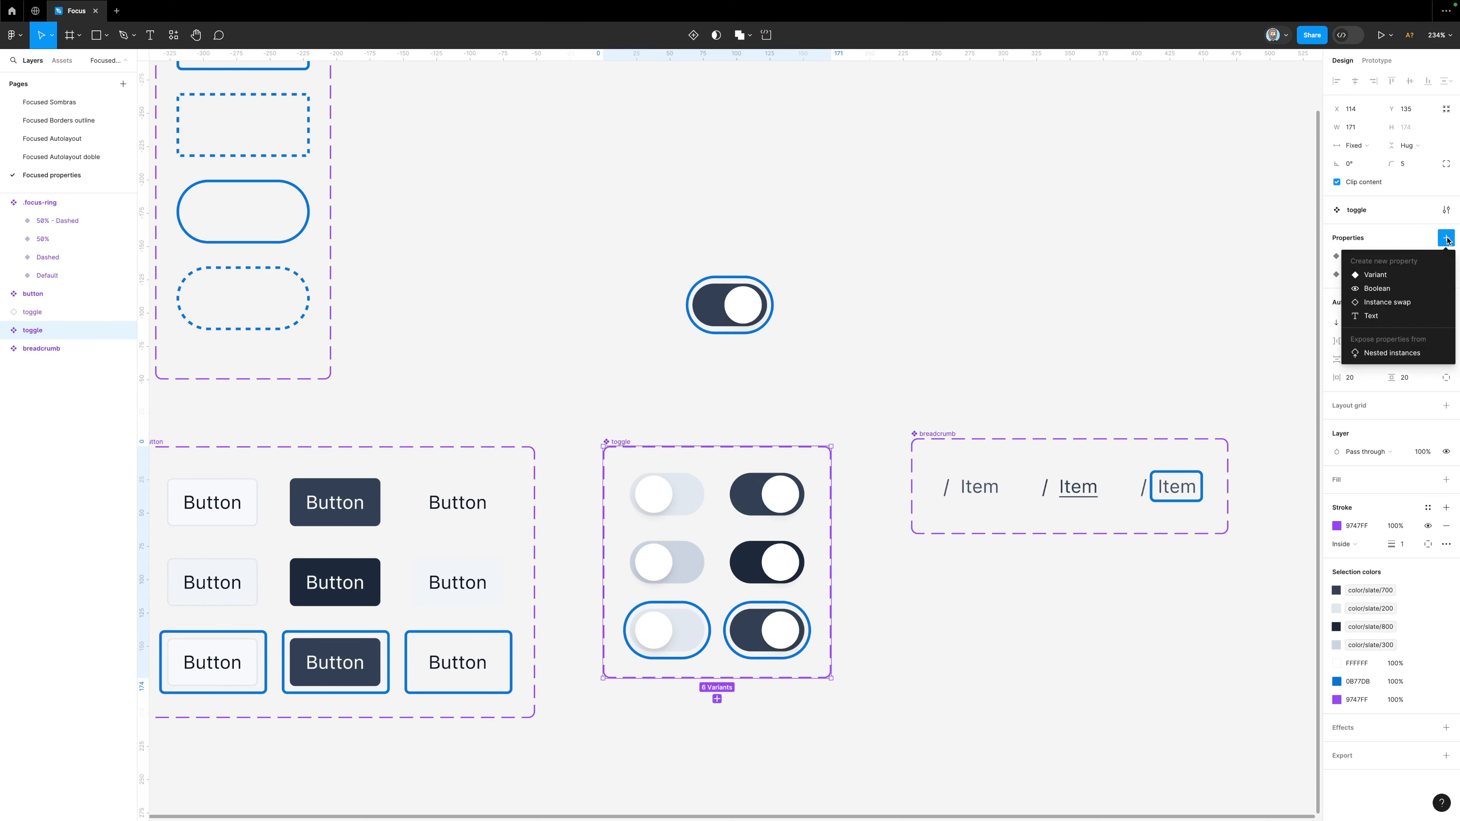
click(1391, 354)
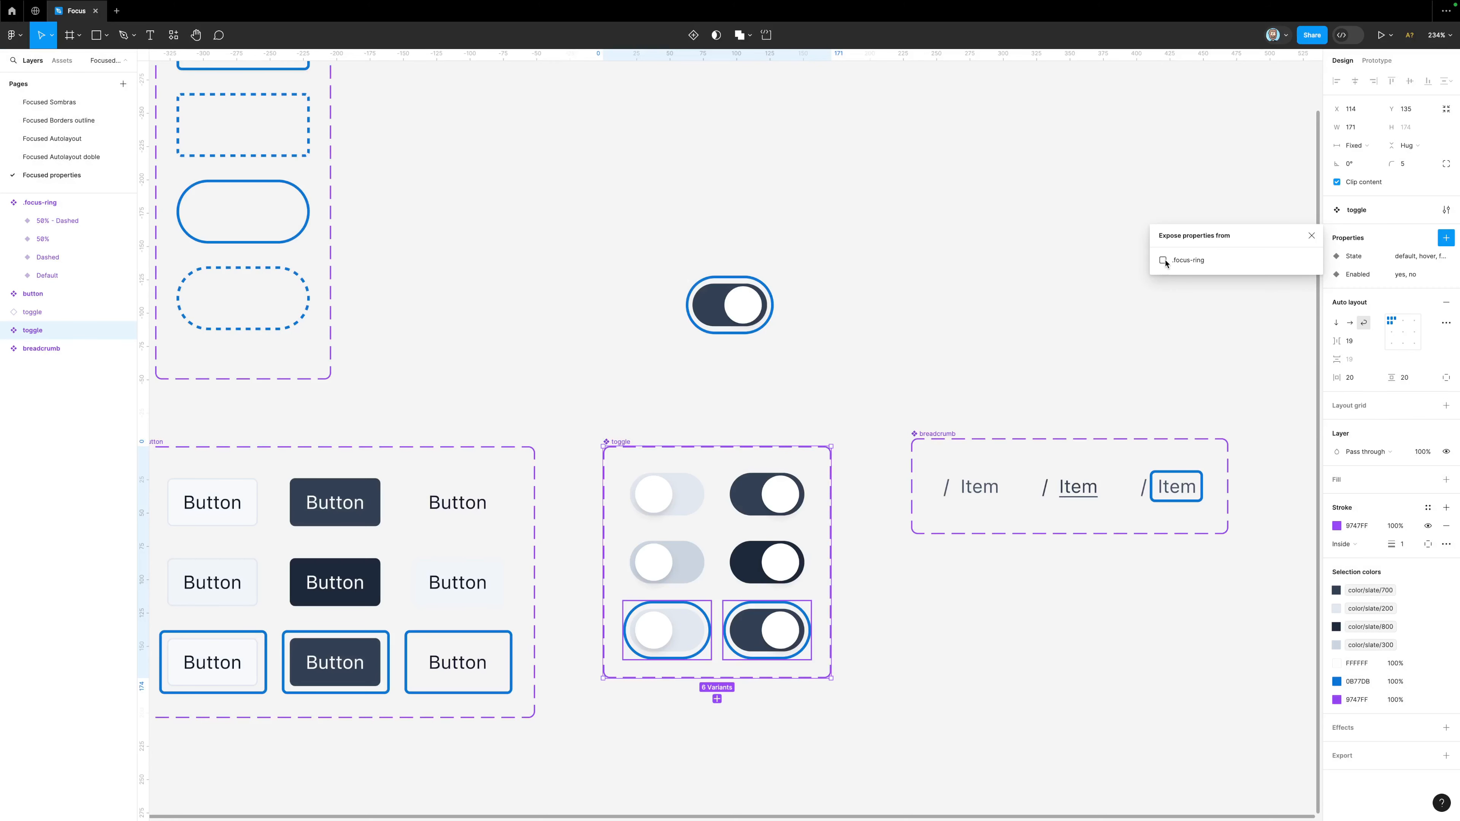
click(1163, 260)
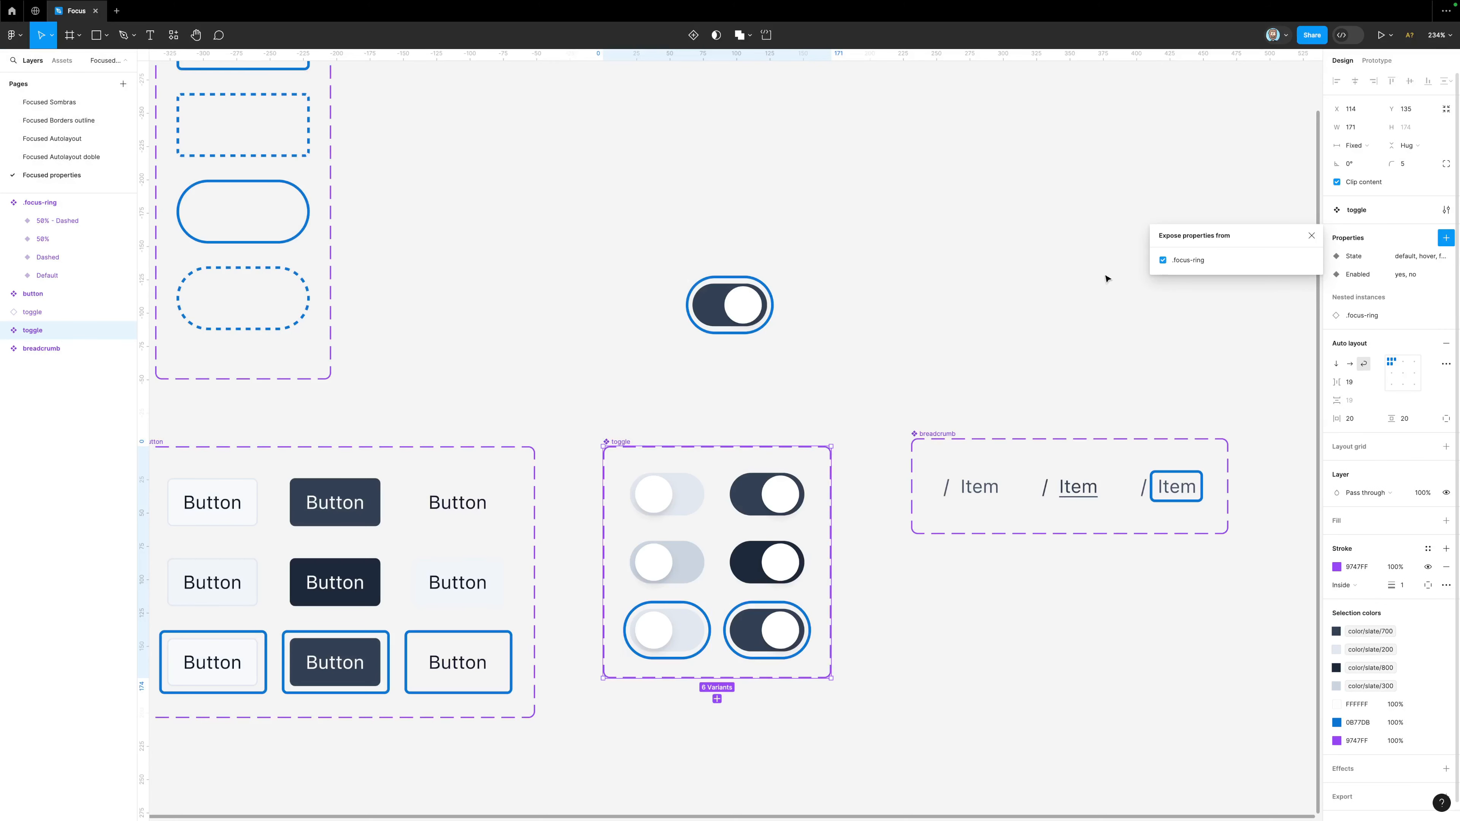
Switch the standalone toggle's focus-ring Radii to Default, to 50% and finally to 50% - Dashed, and clear the selection.
click(728, 311)
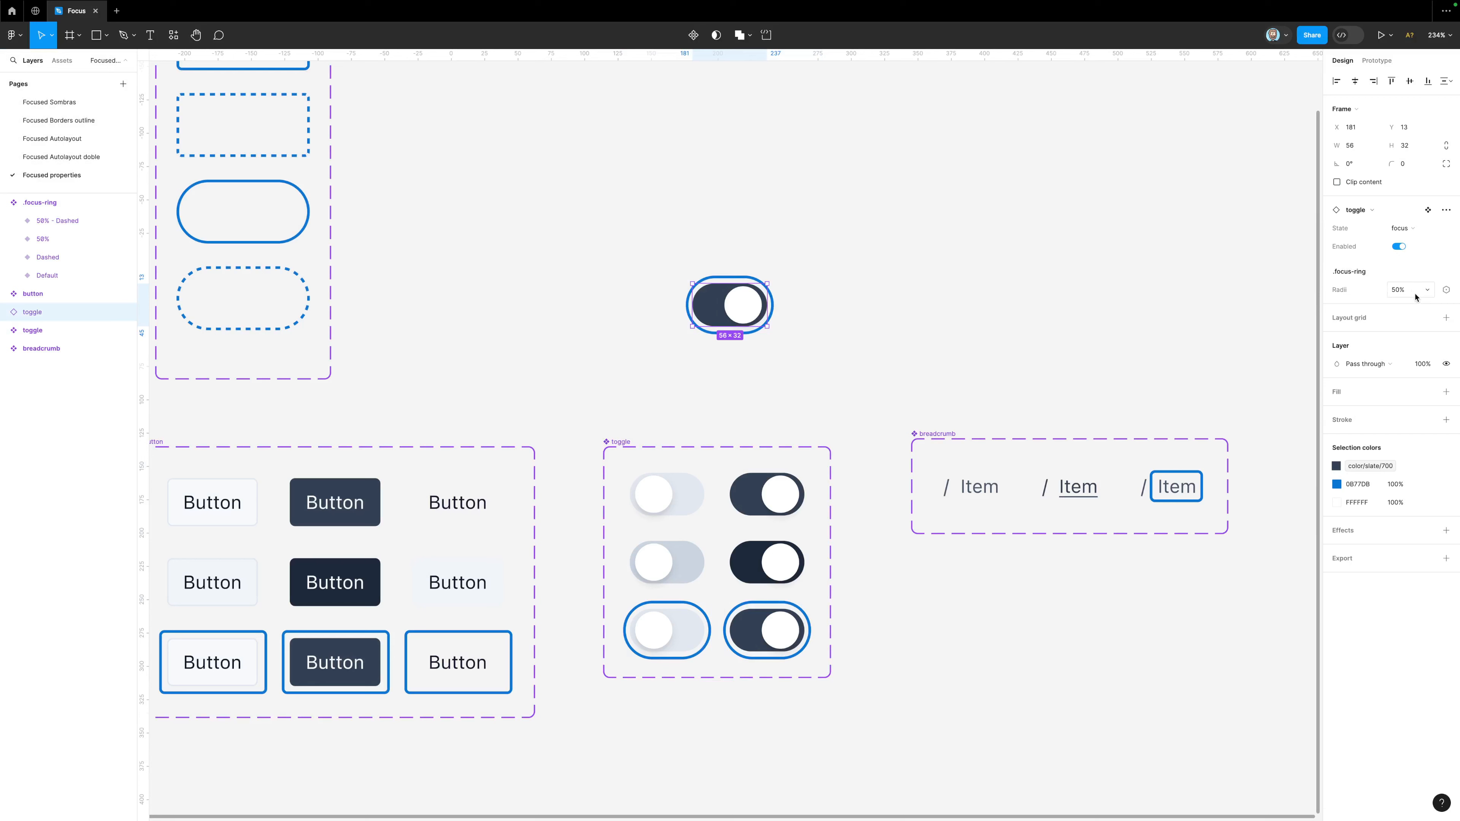
click(1400, 289)
click(1401, 278)
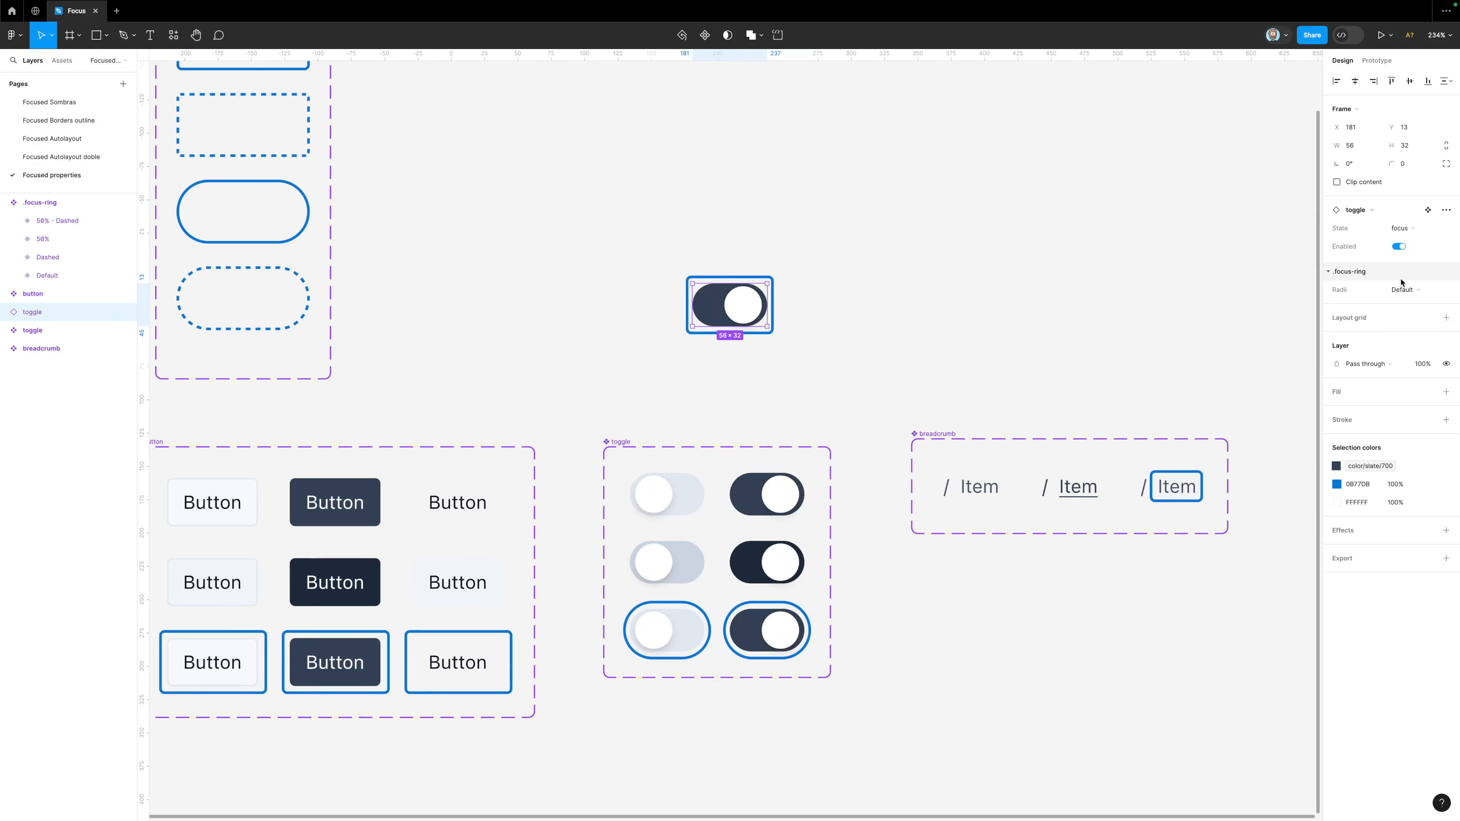
click(1409, 291)
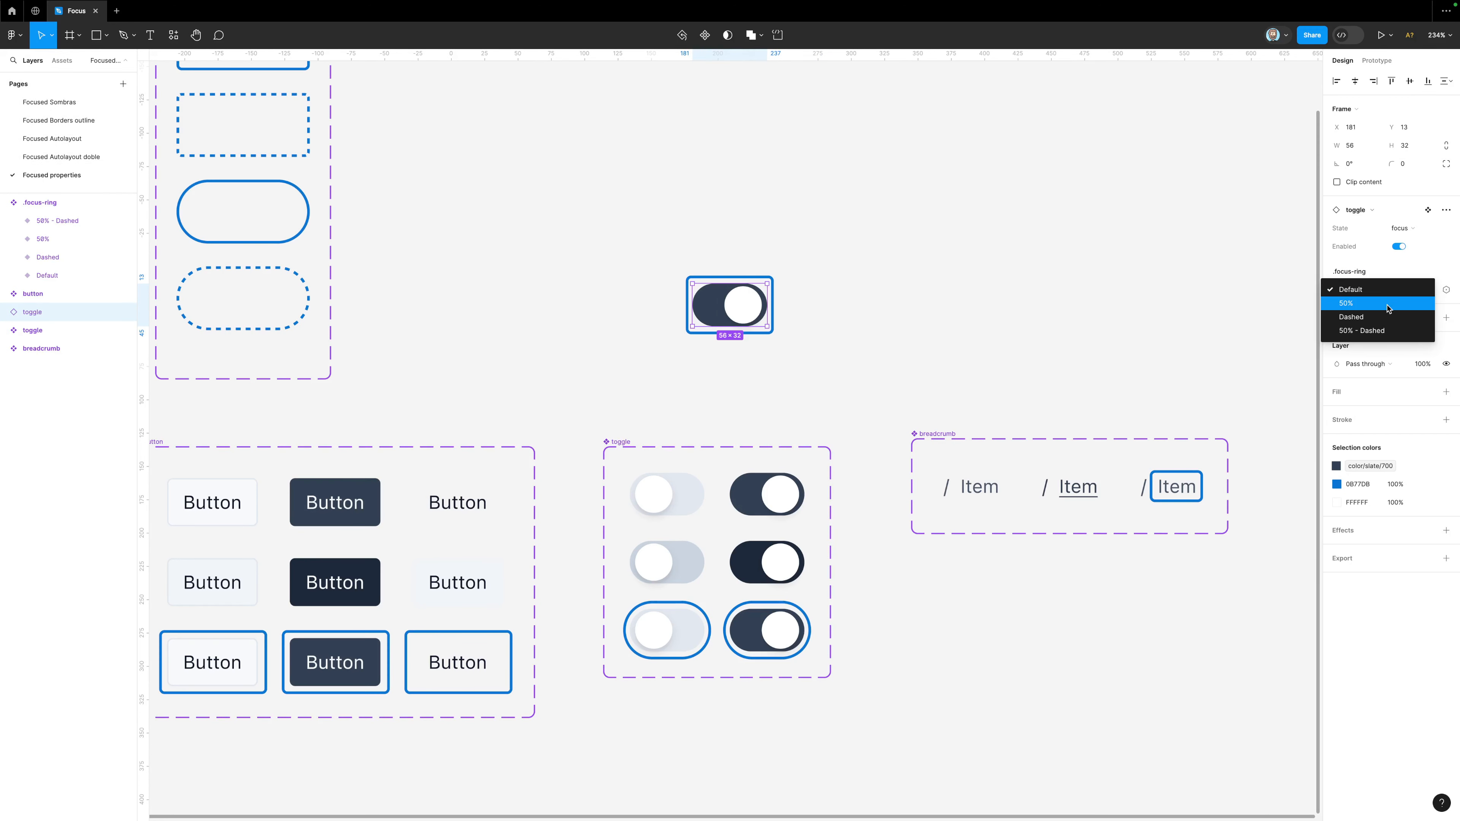
click(1389, 307)
click(1403, 290)
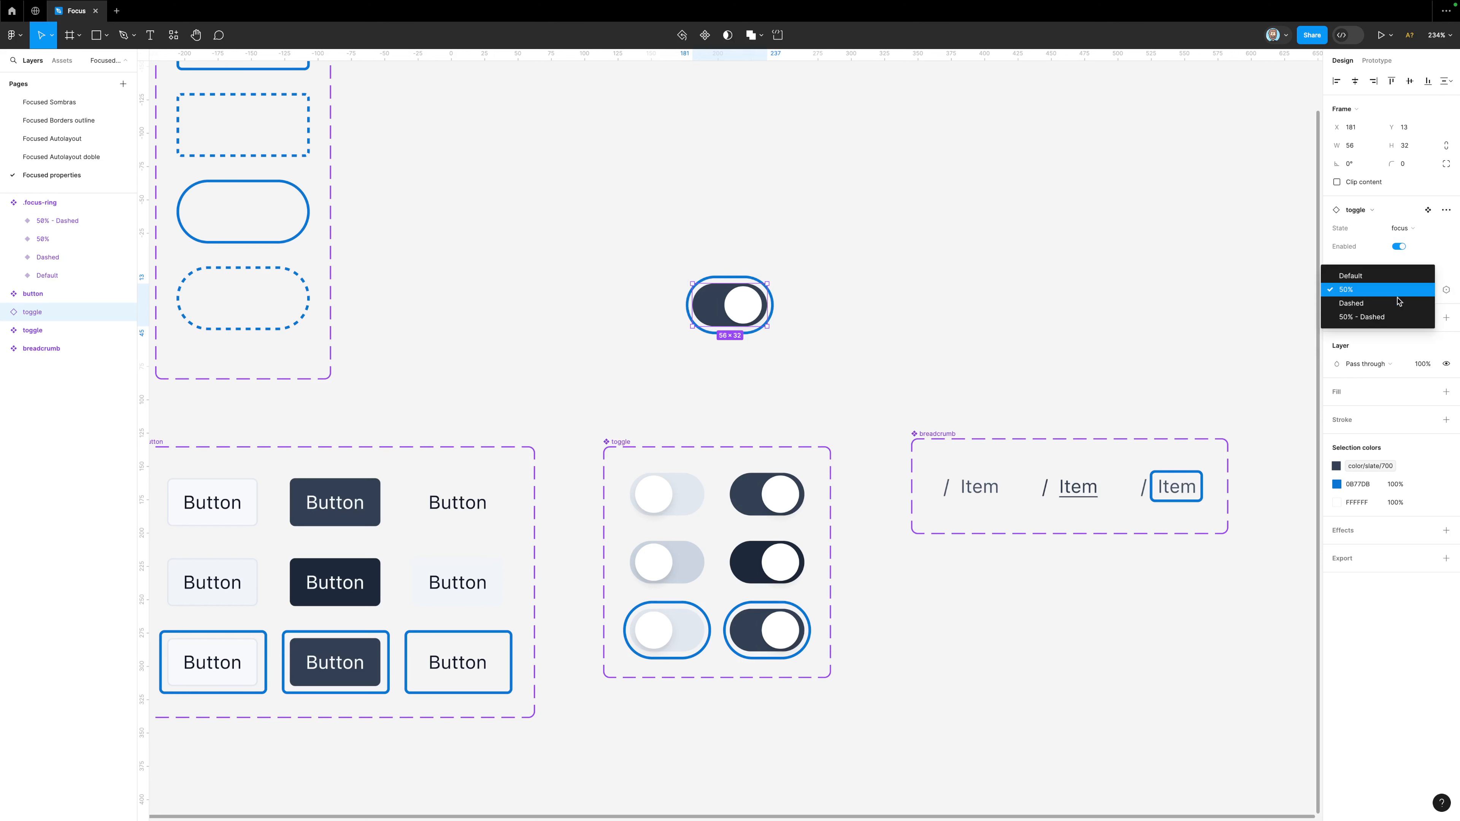
click(1394, 316)
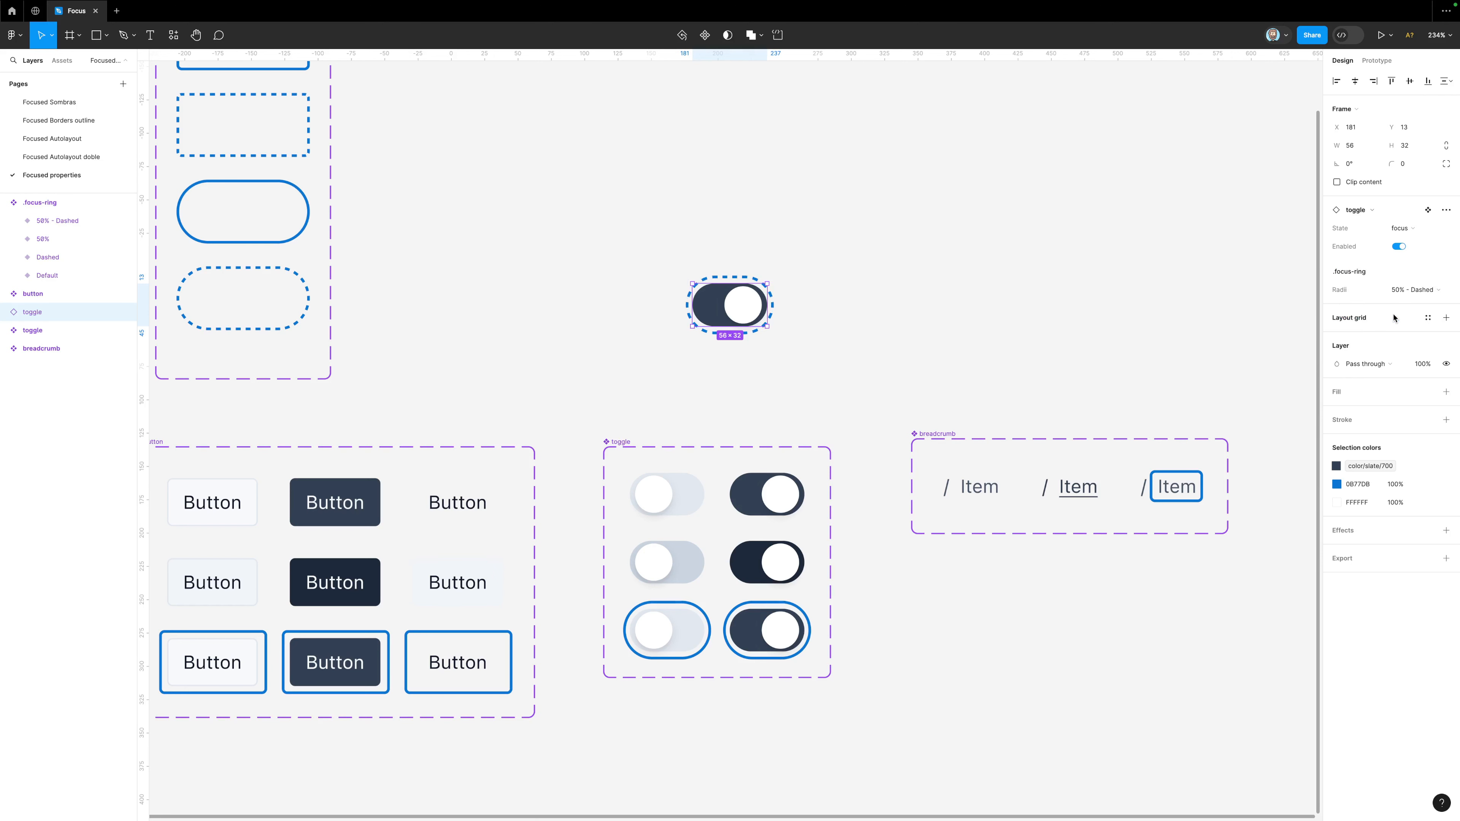
click(828, 312)
Place an instance of the secondary default button outside the button set at about X -503, Y 135 and detach it.
scroll(711, 333, down, 1)
scroll(711, 333, down, 2)
scroll(575, 344, left, 2)
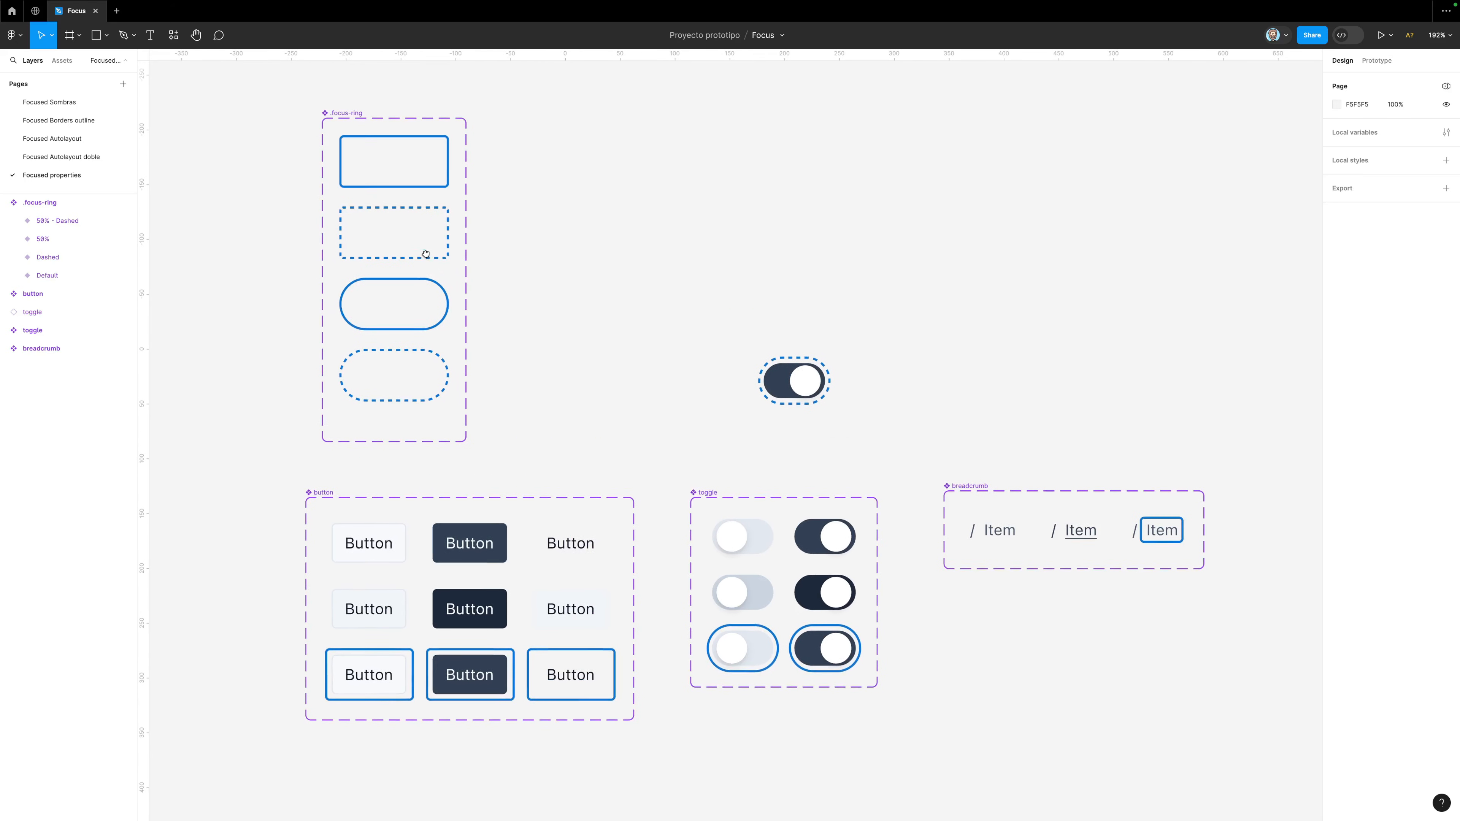
scroll(440, 259, down, 2)
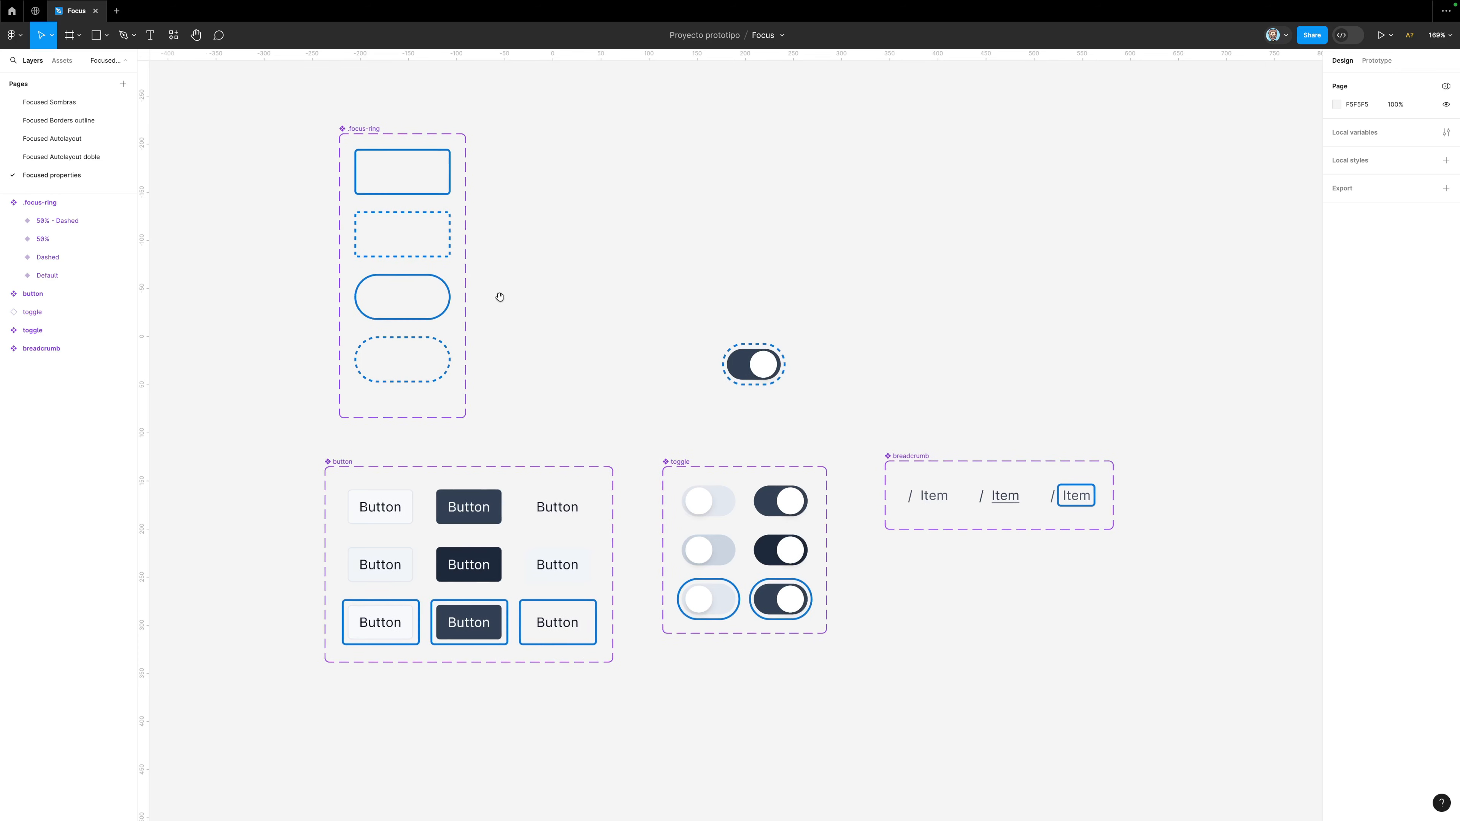
scroll(498, 297, left, 5)
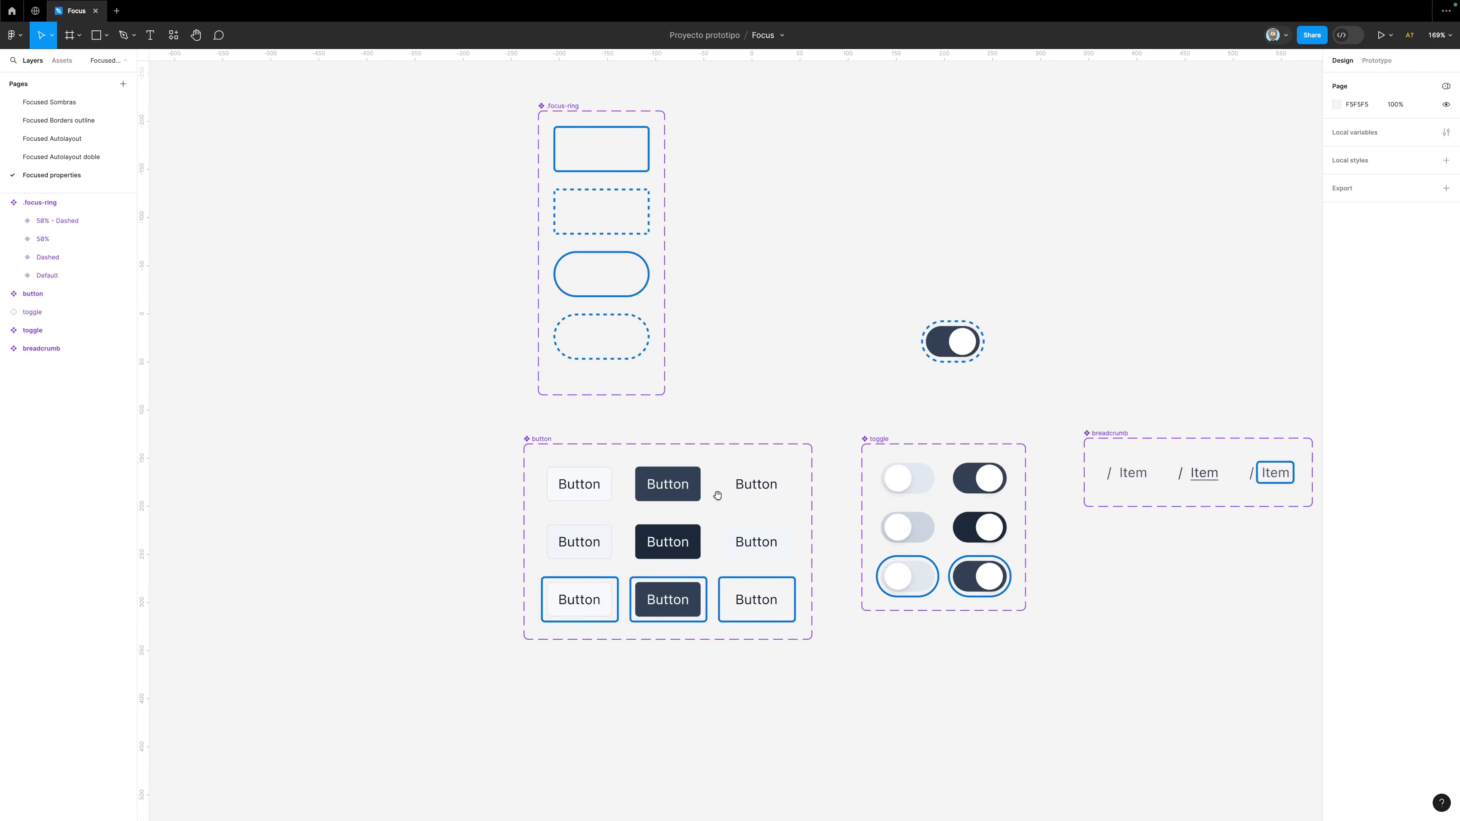
click(600, 479)
drag(600, 480, 321, 458)
scroll(419, 469, up, 3)
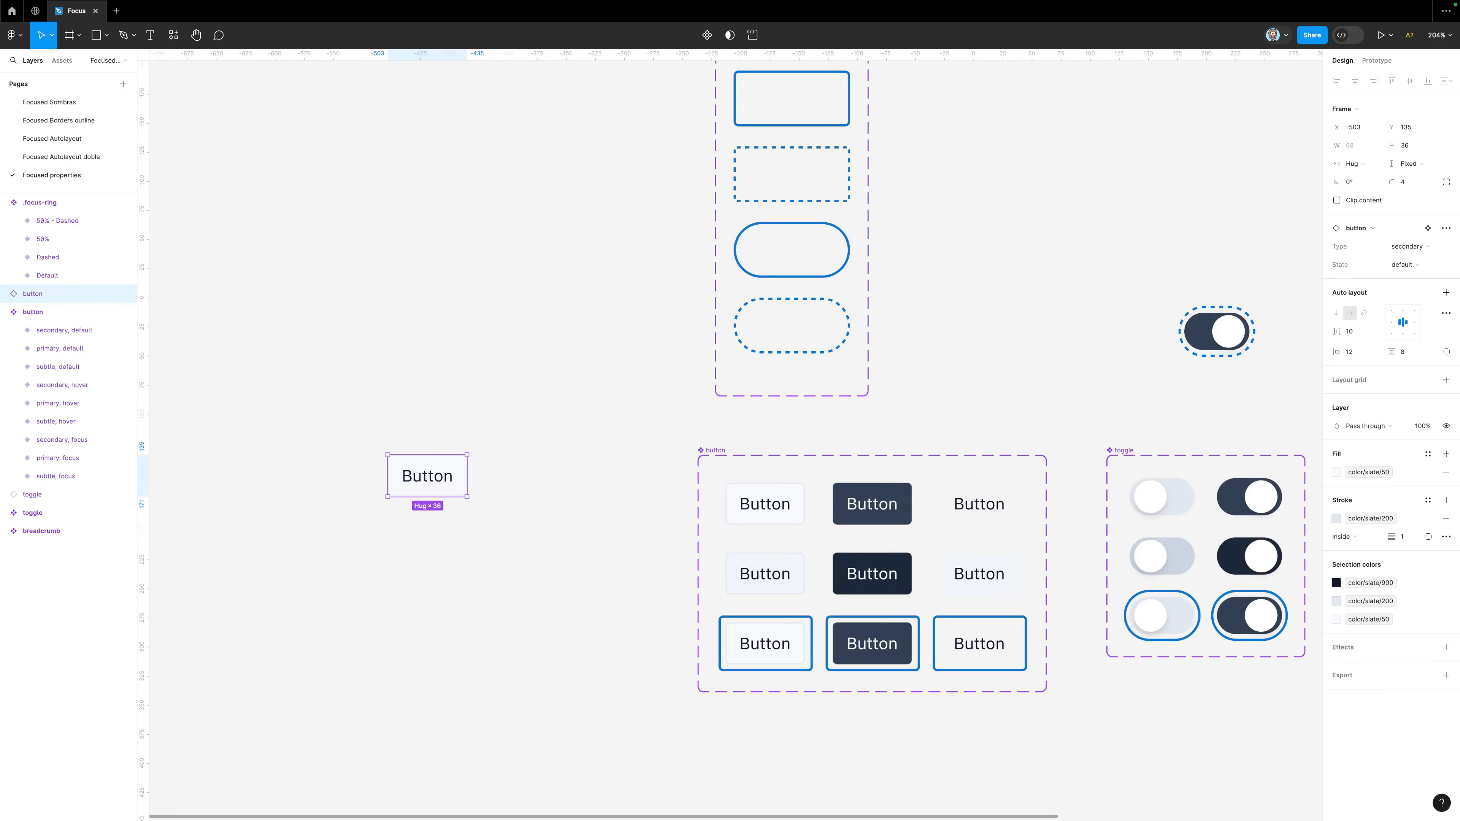
click(1446, 228)
click(1405, 253)
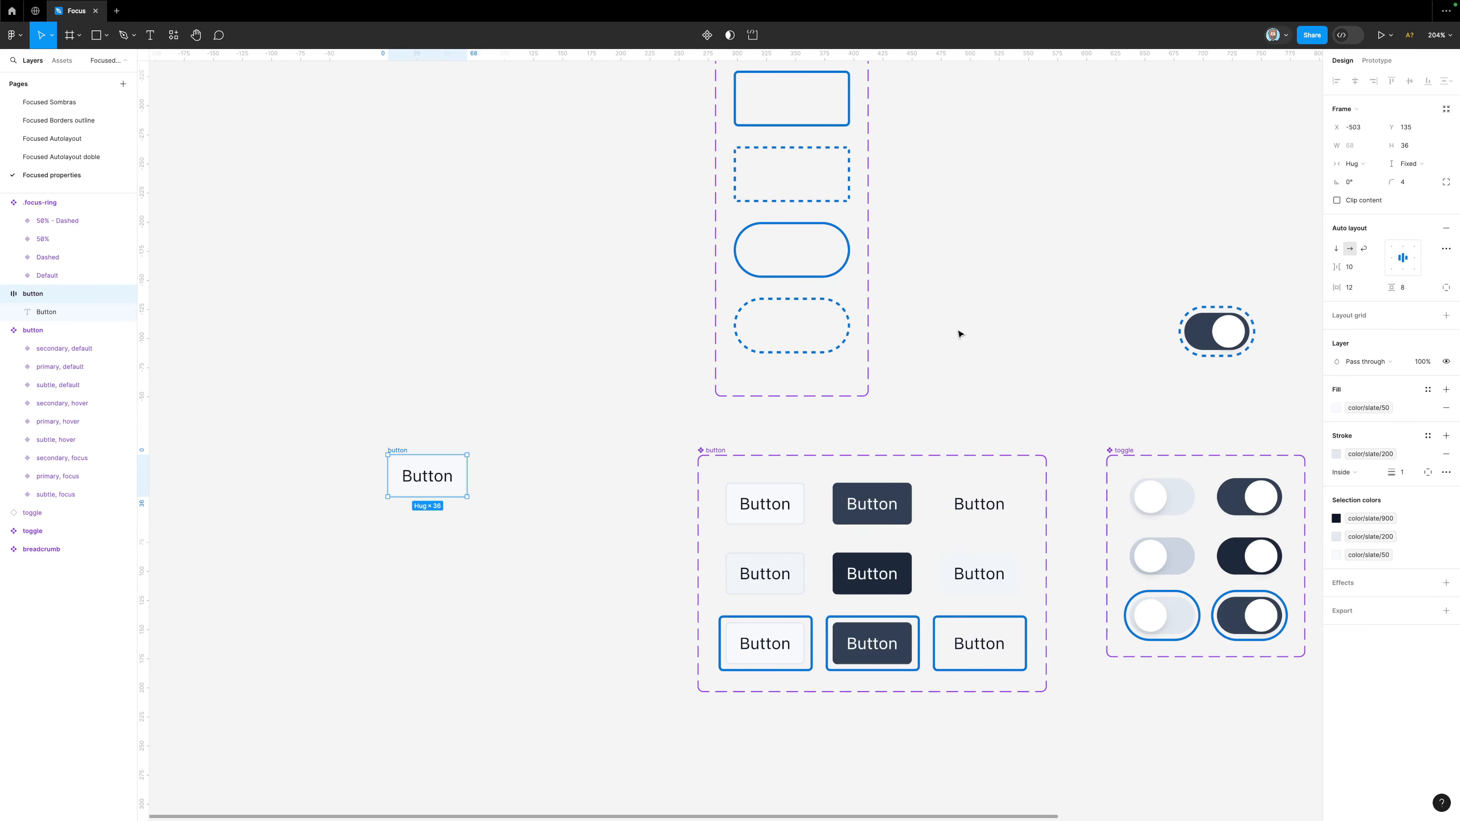
Insert an instance of the Default .focus-ring variant into the detached button's frame and give it absolute position.
scroll(382, 460, up, 2)
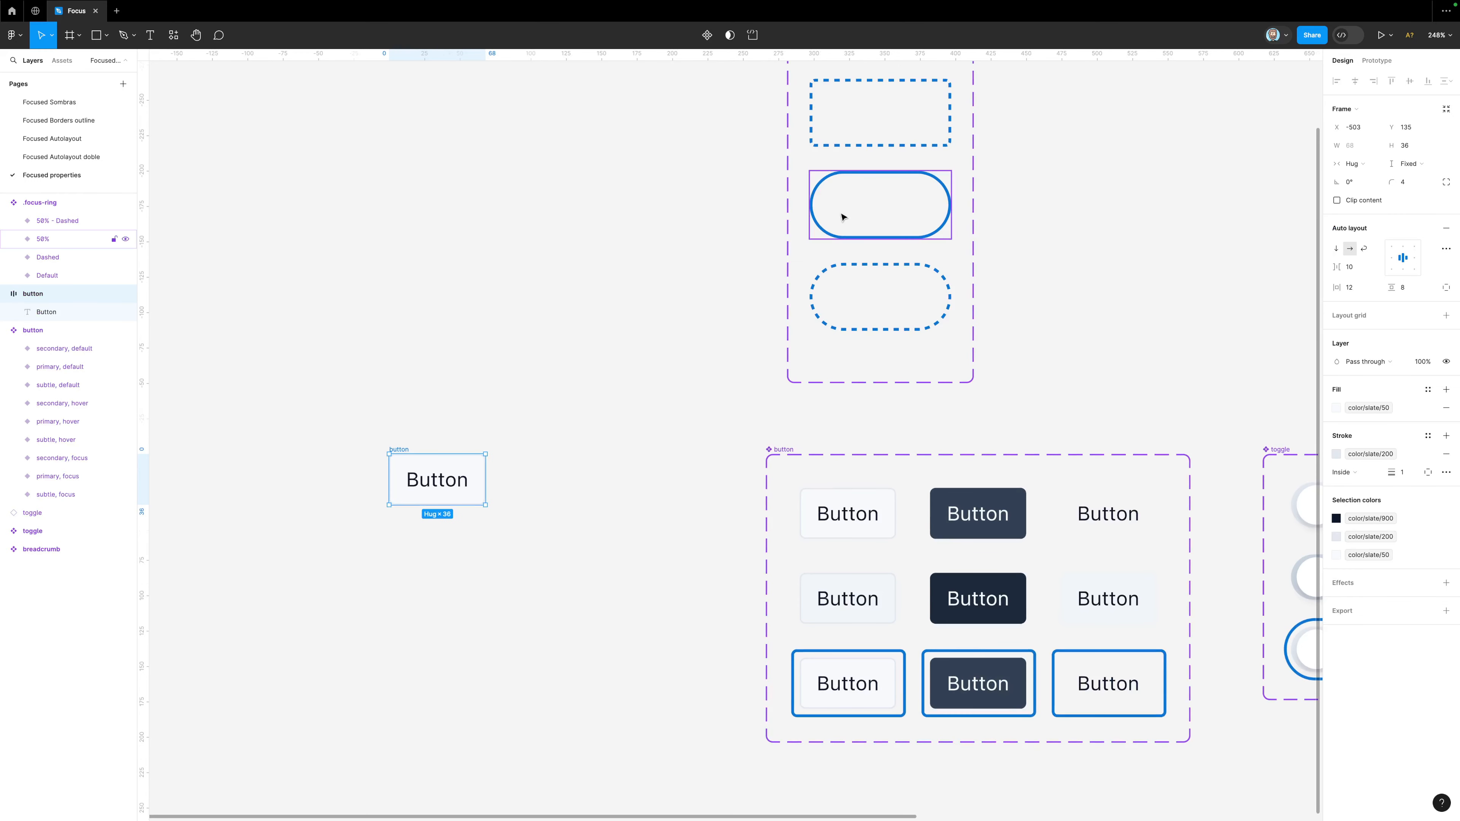
scroll(695, 193, up, 2)
click(847, 114)
drag(848, 111, 427, 387)
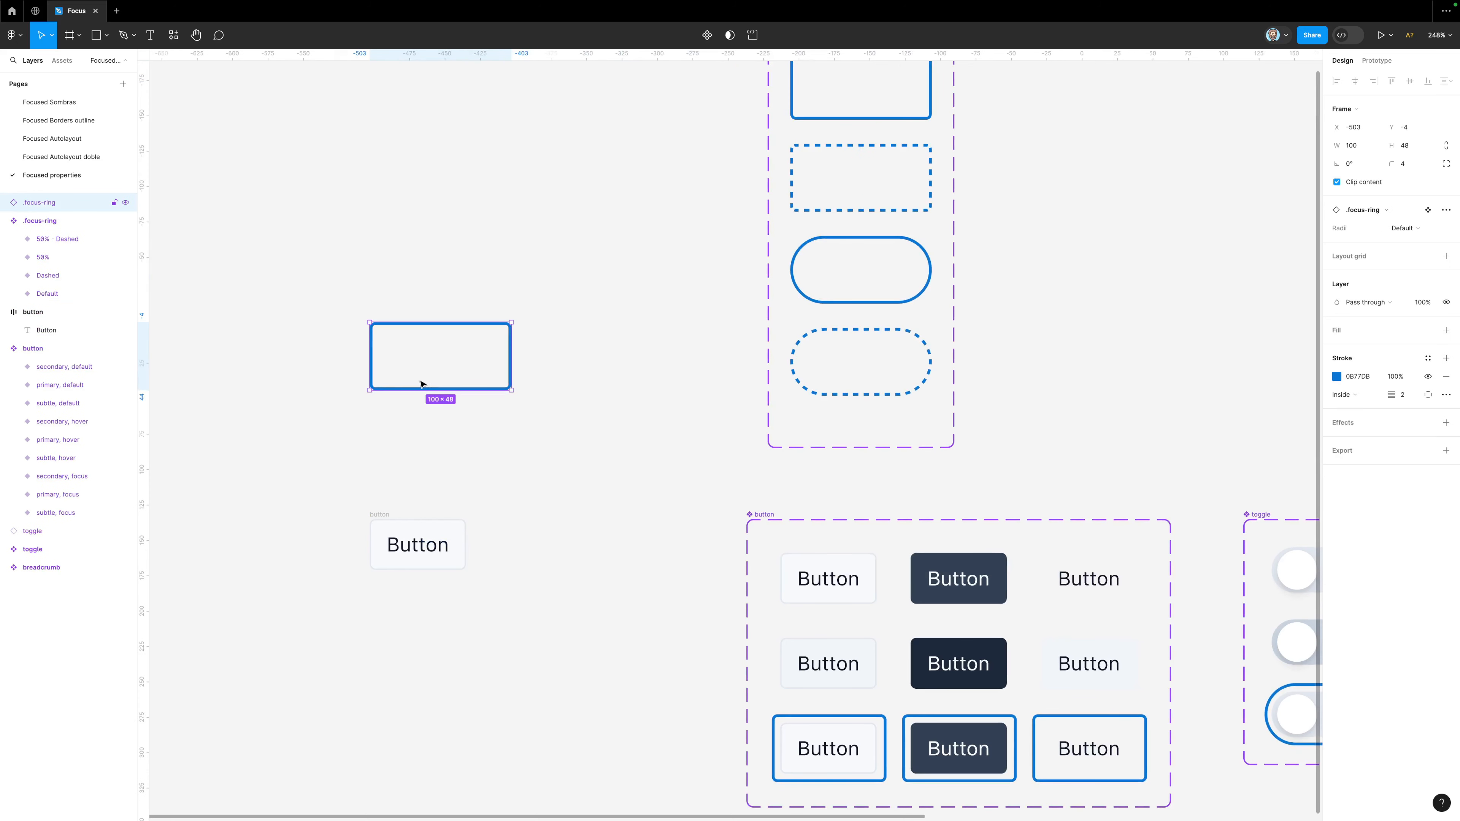
key(Delete)
click(382, 518)
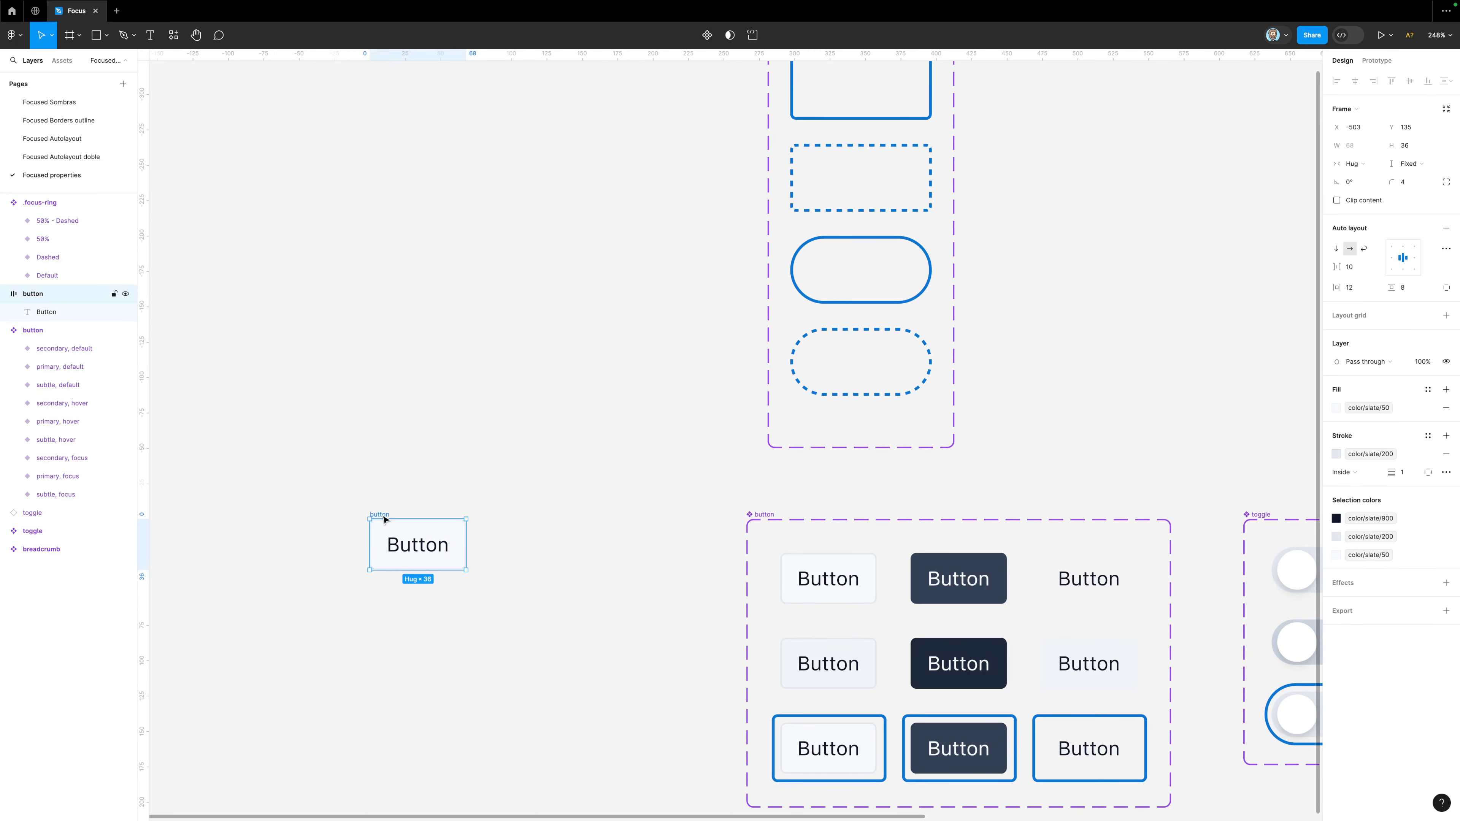
key(ctrl+v)
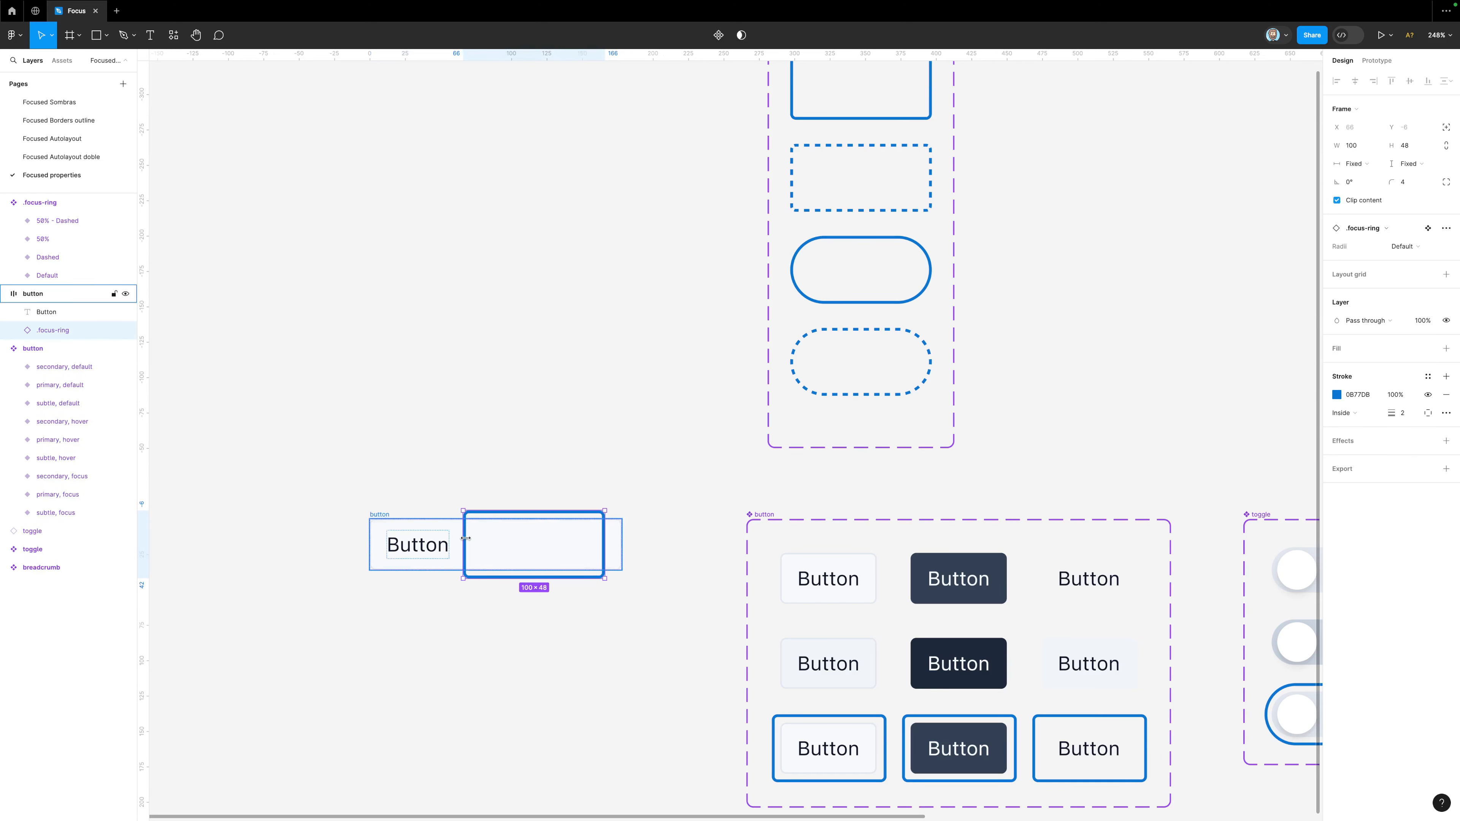
click(1447, 129)
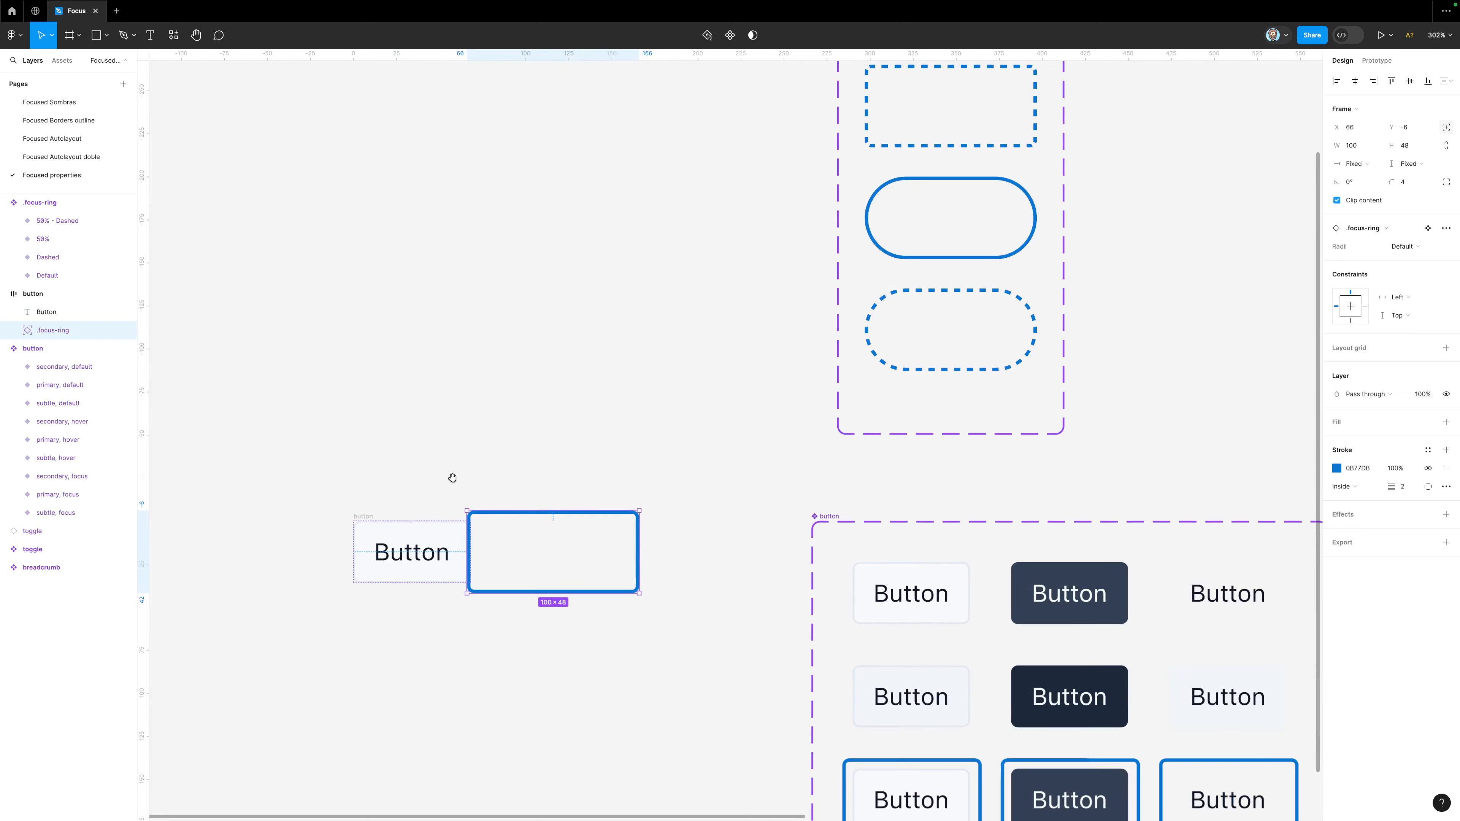
Position the focus ring around the button at about X -4, Y -3 and resize it to about 76 by 42.
scroll(453, 476, up, 5)
drag(634, 467, 432, 474)
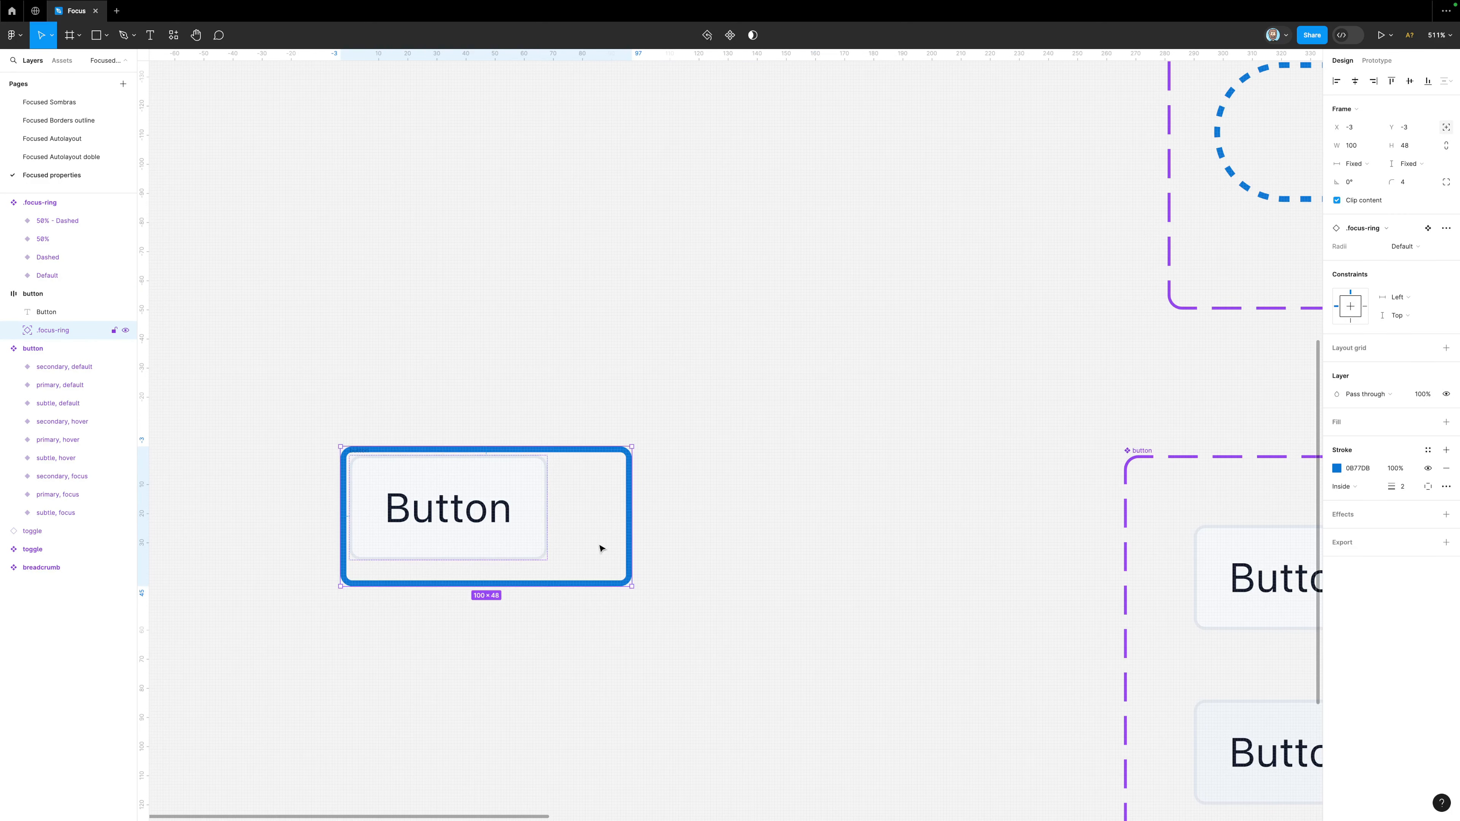
drag(630, 573, 559, 566)
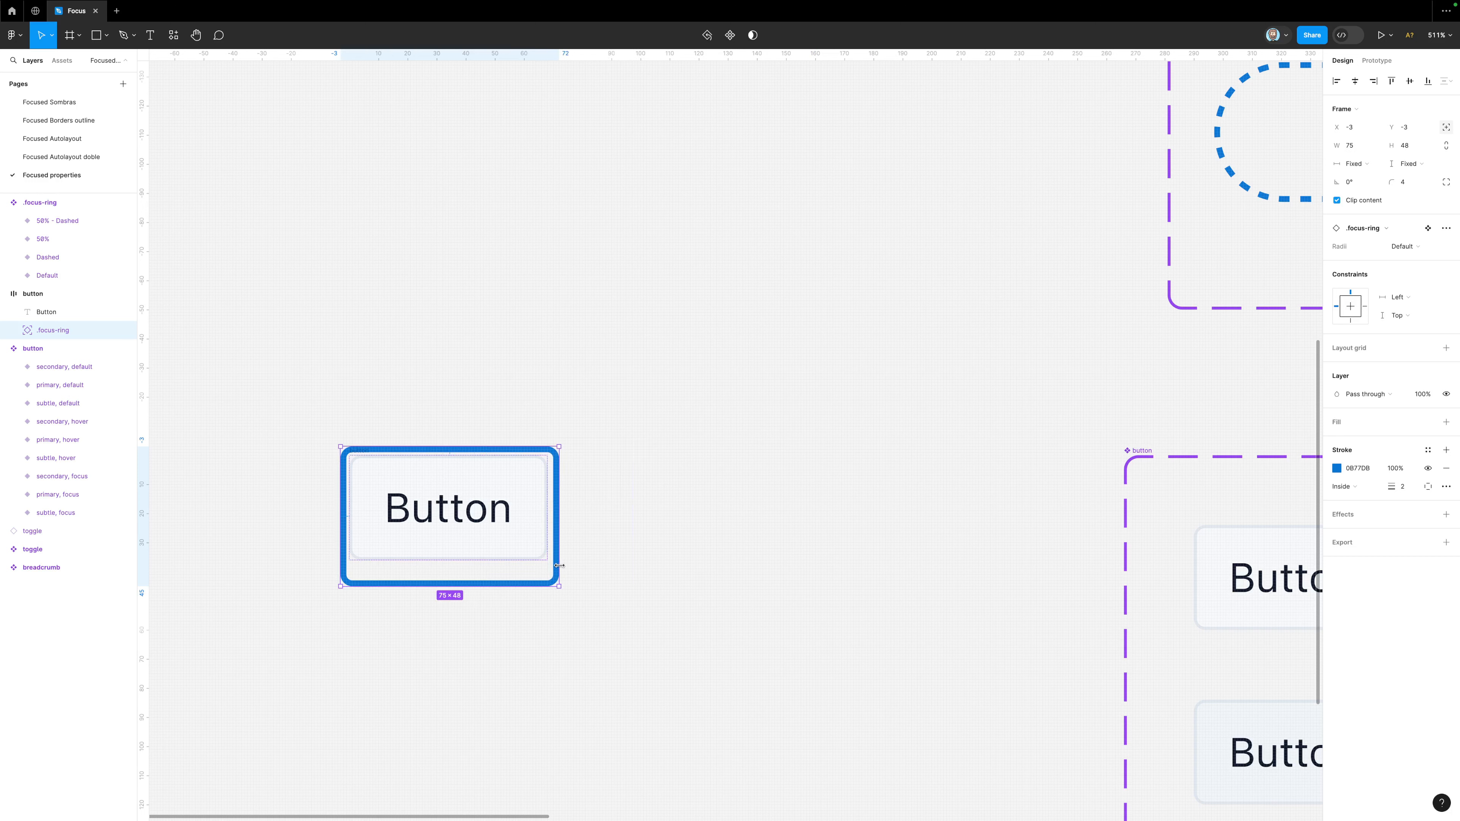
drag(474, 588, 475, 569)
scroll(436, 542, up, 5)
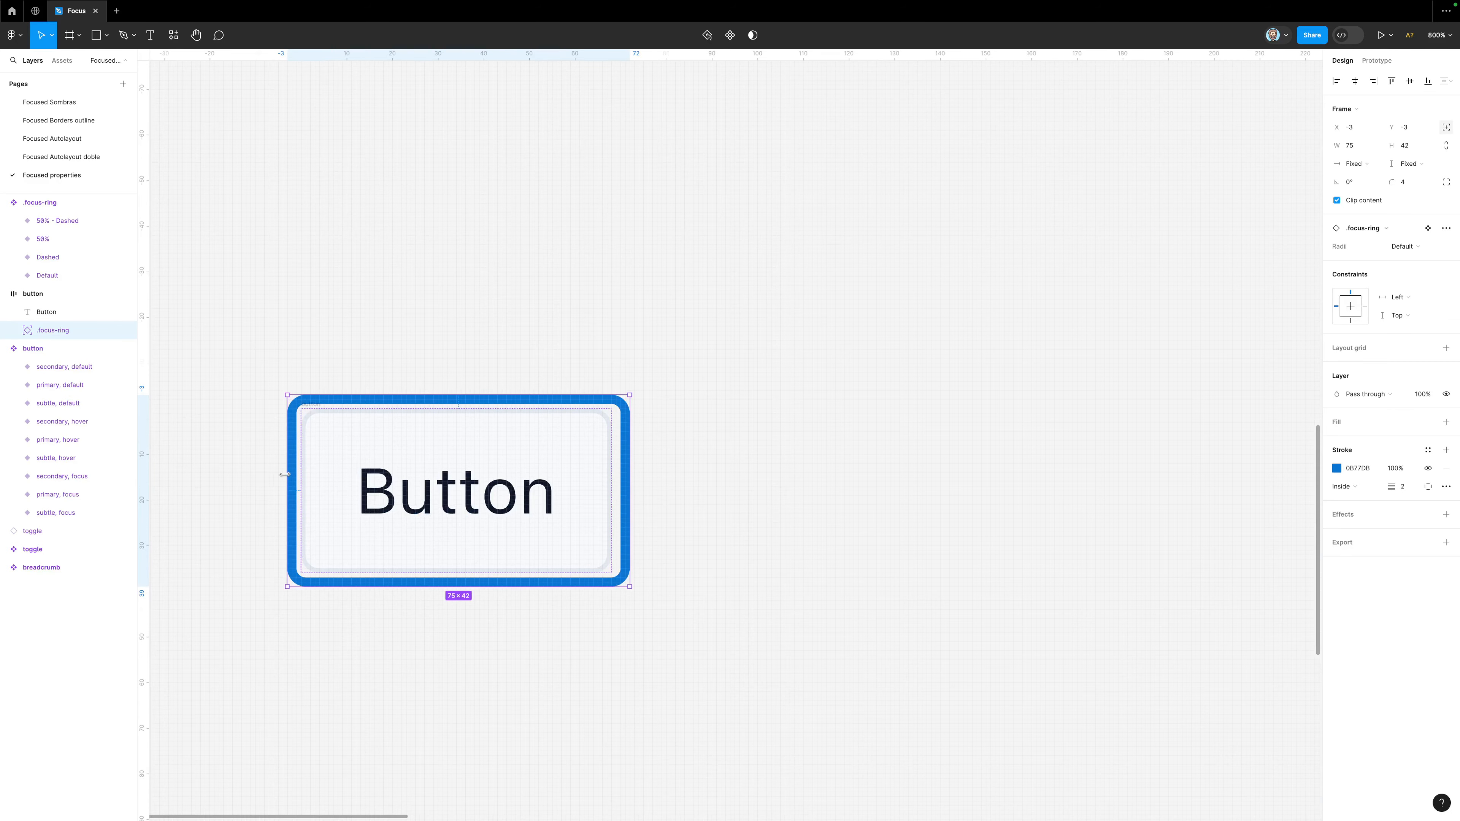
drag(281, 473, 282, 474)
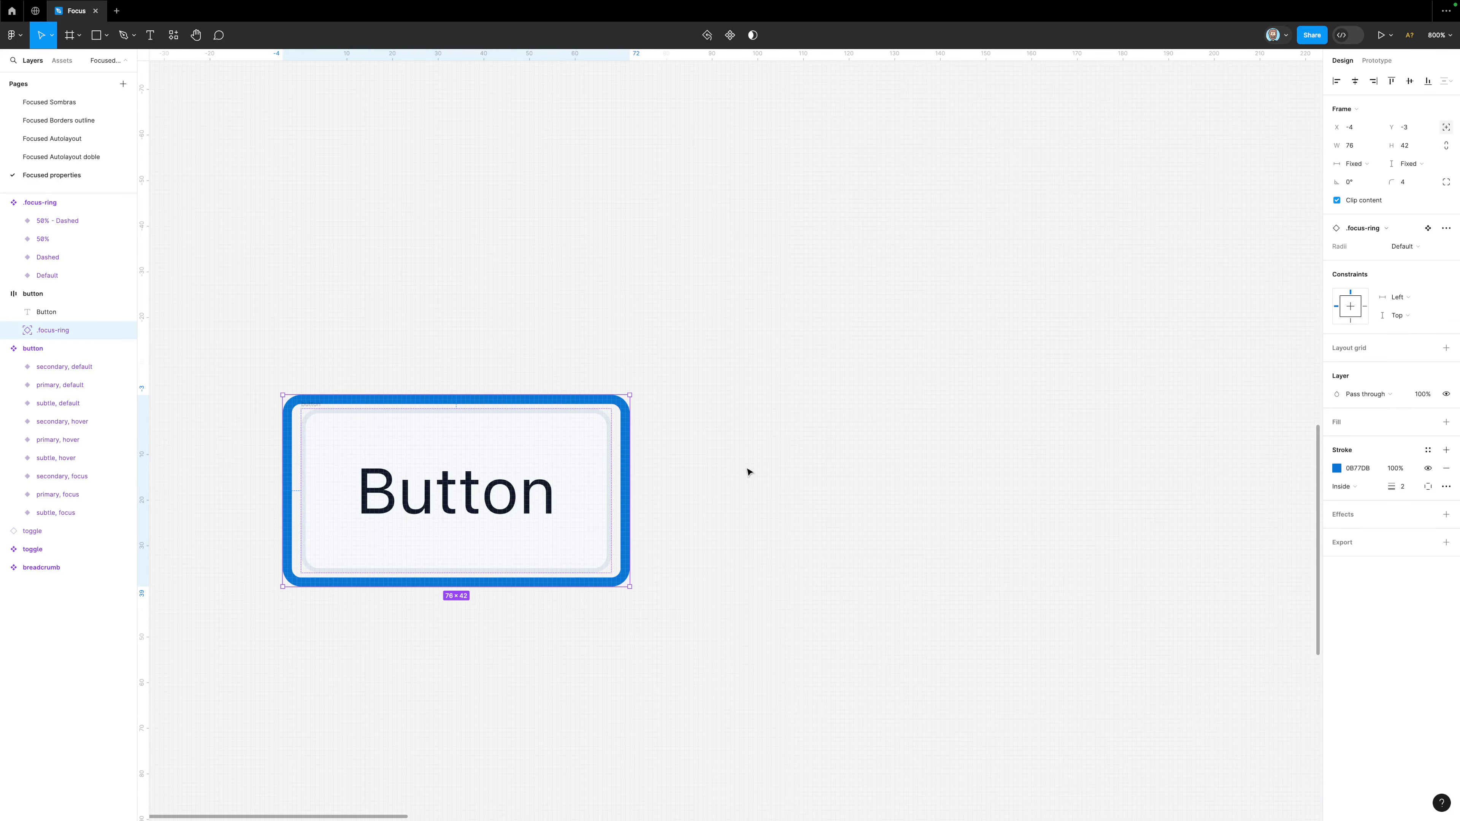
Set the focus ring's constraints to Left and right horizontally and Top and bottom vertically, and clear the selection.
click(1410, 298)
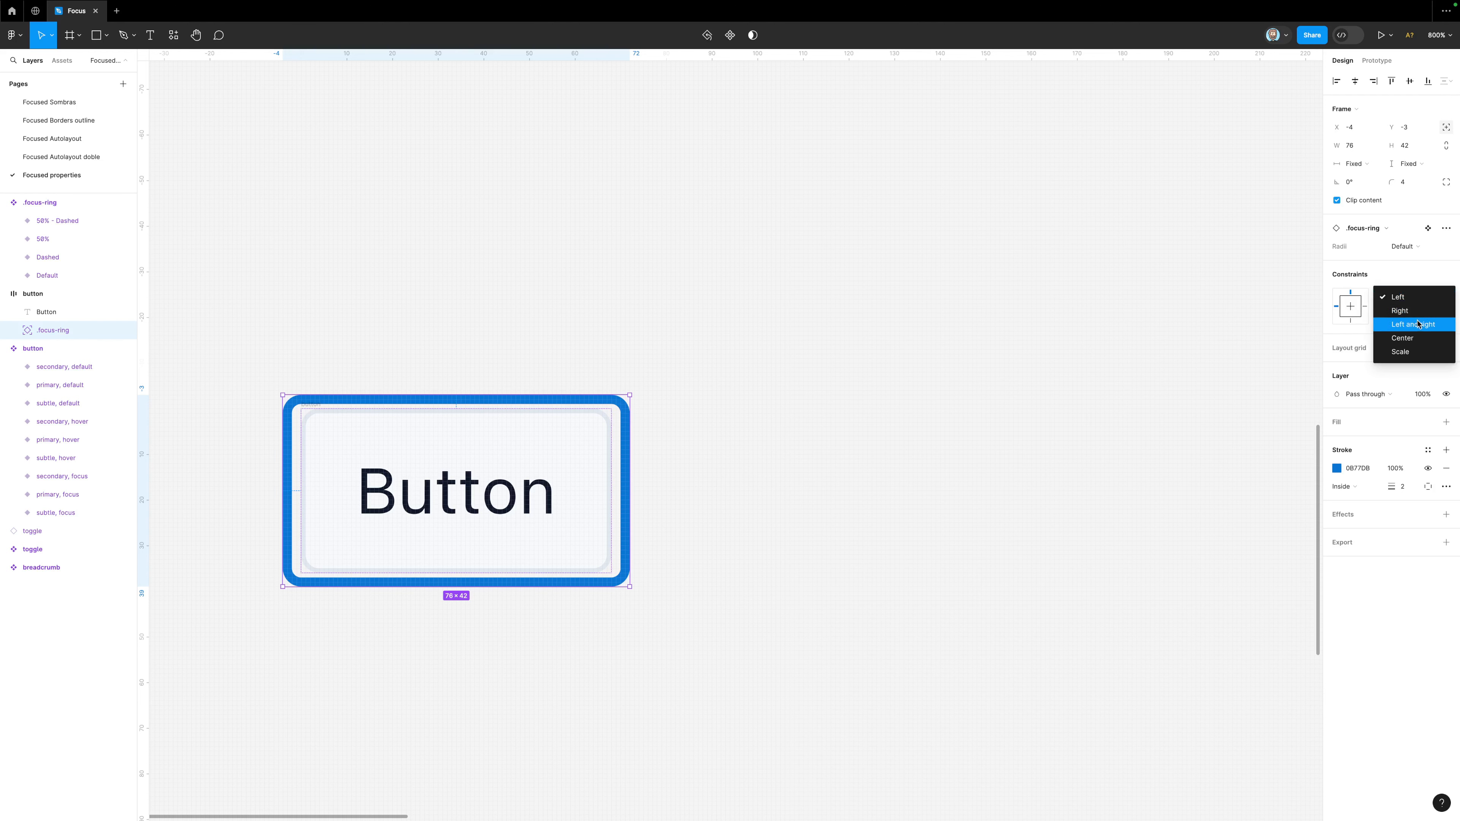
click(1411, 323)
click(1412, 318)
click(1415, 342)
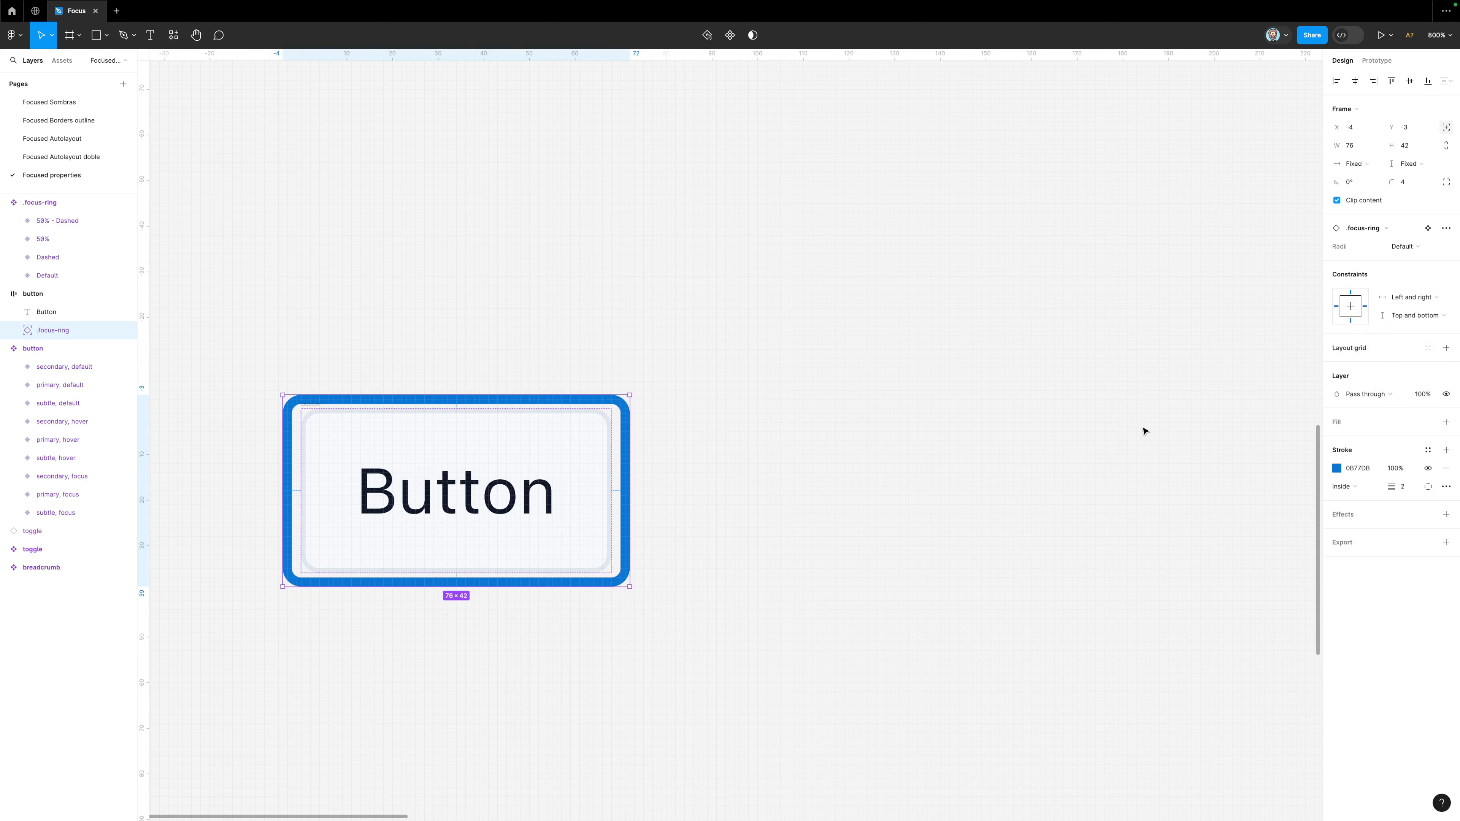
click(721, 528)
Move the .focus-ring layer above the Button text layer inside the detached button's frame.
scroll(662, 536, down, 1)
scroll(661, 536, down, 5)
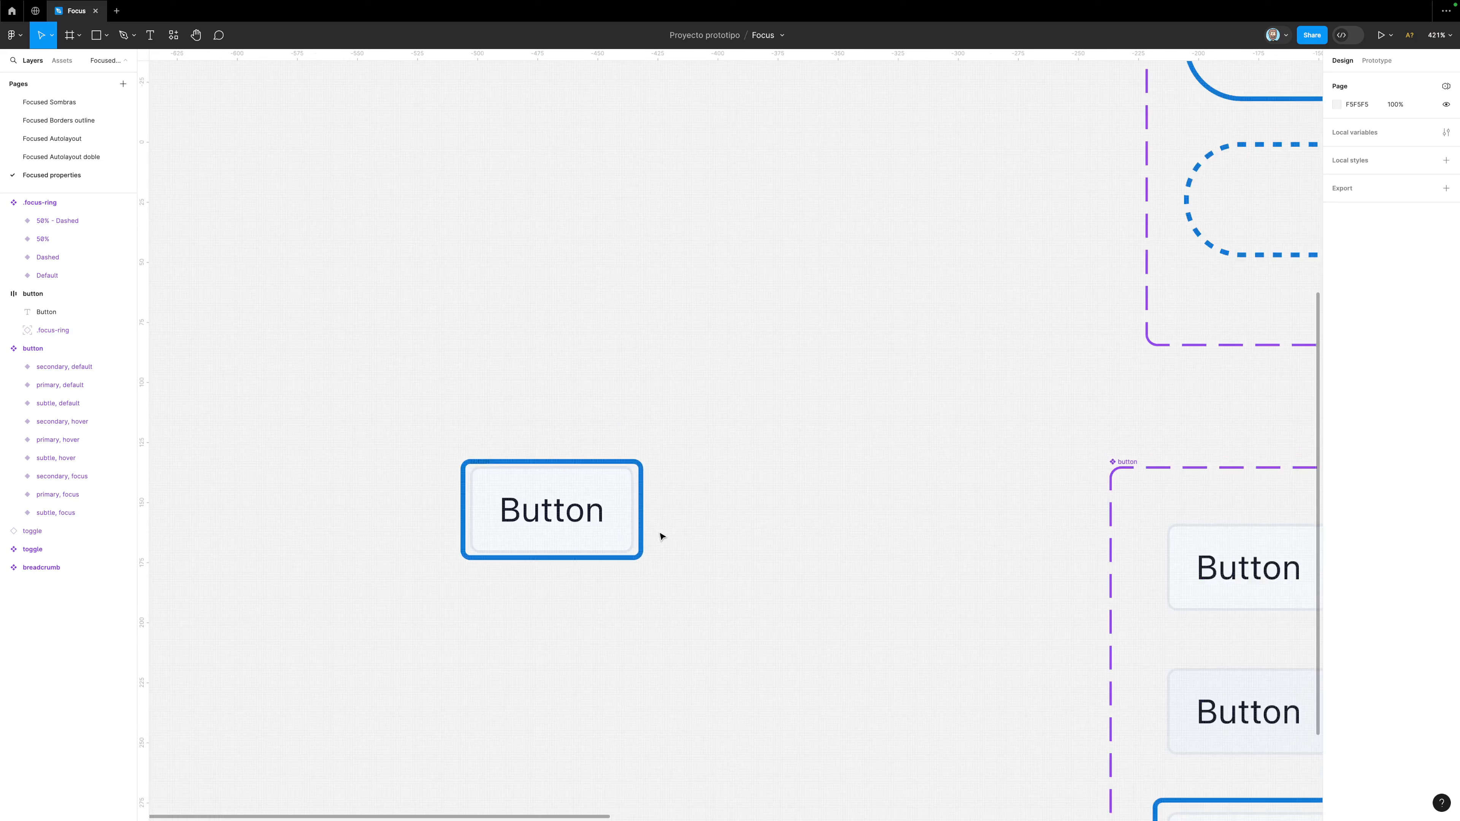
scroll(575, 403, right, 2)
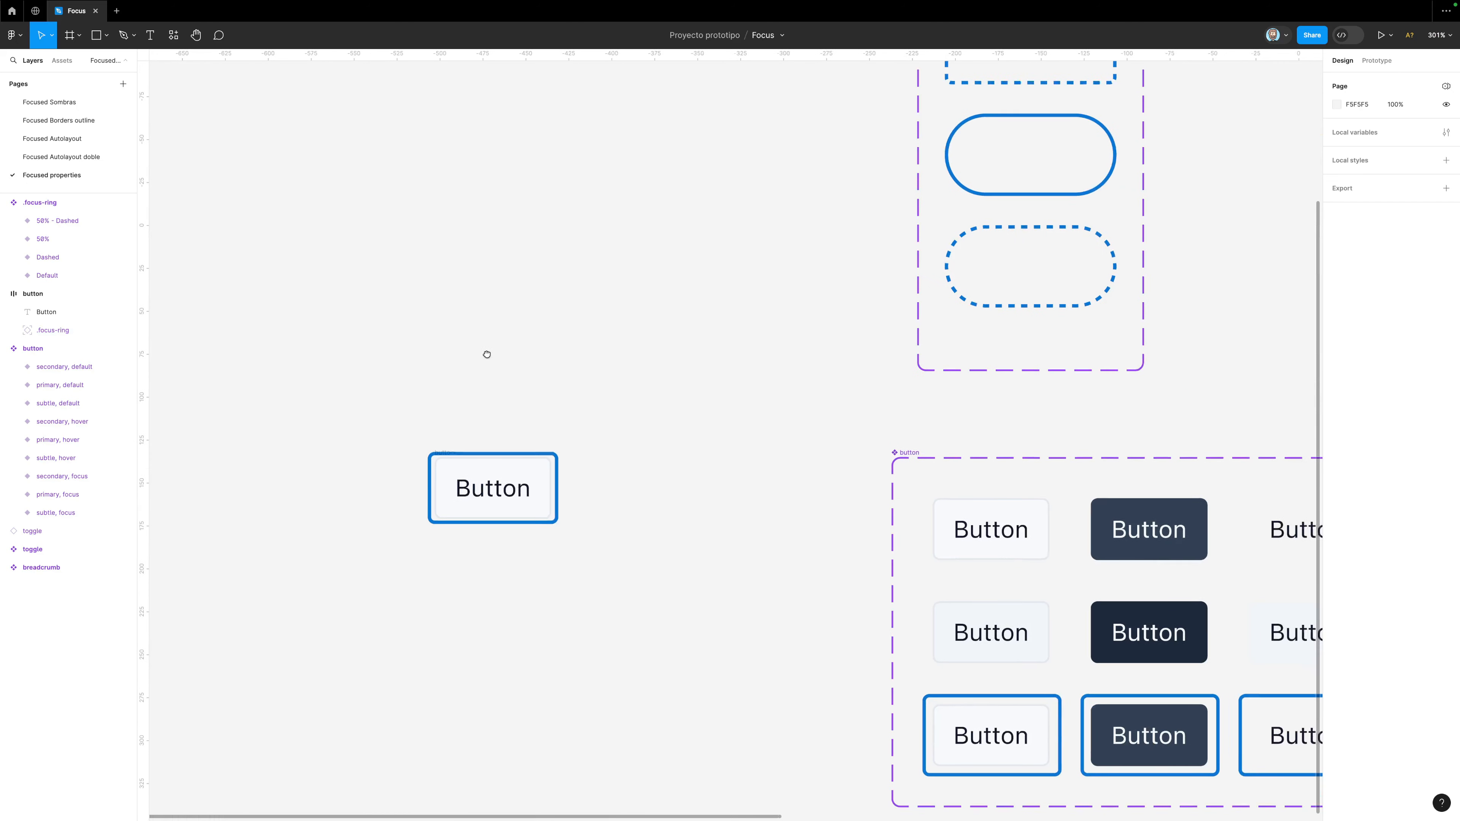
double_click(488, 496)
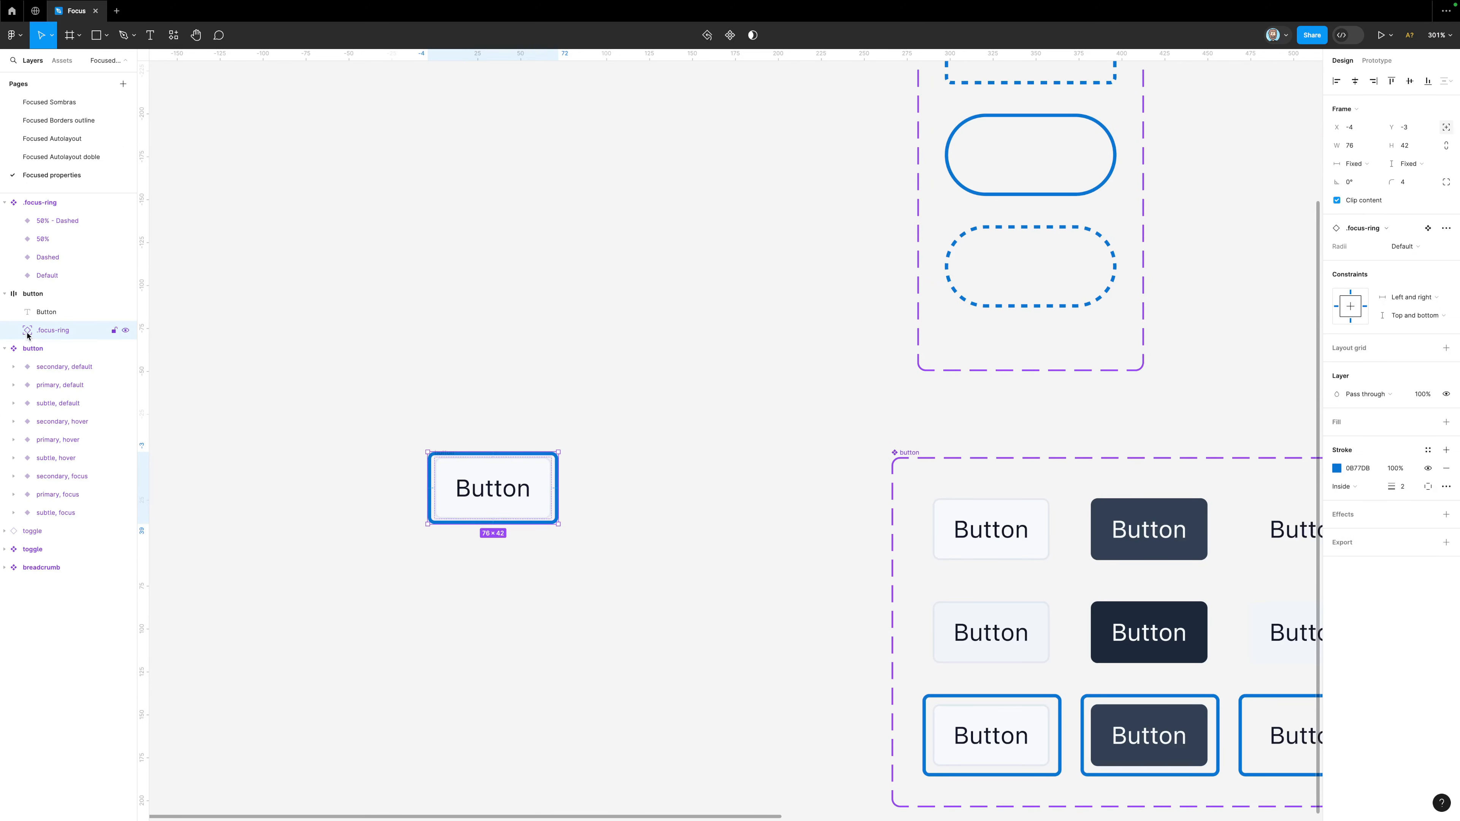
drag(46, 332, 49, 311)
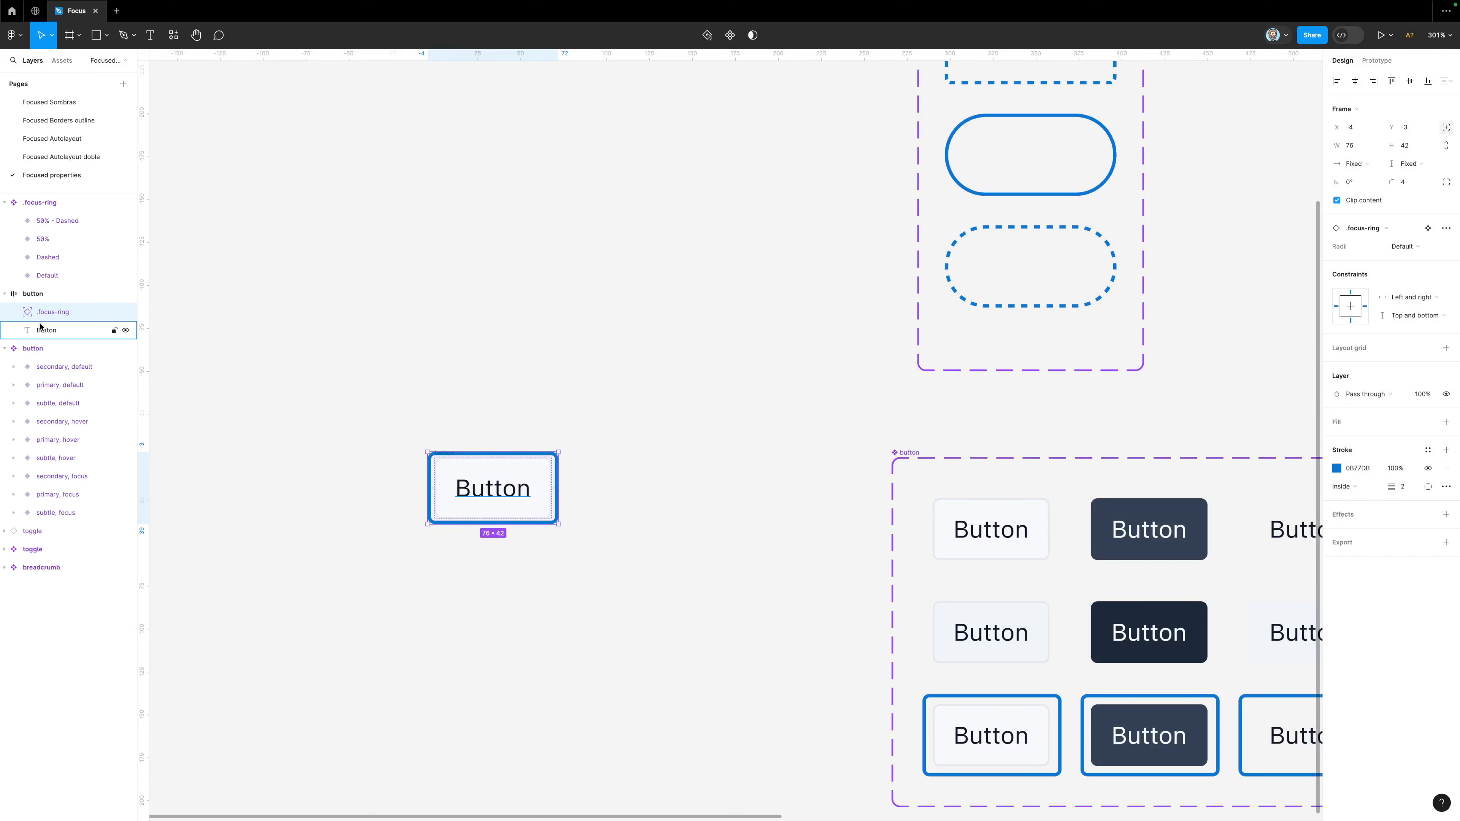
Replace the detached button's label with "eqweqeq" to test how the ring stretches.
click(48, 336)
double_click(490, 488)
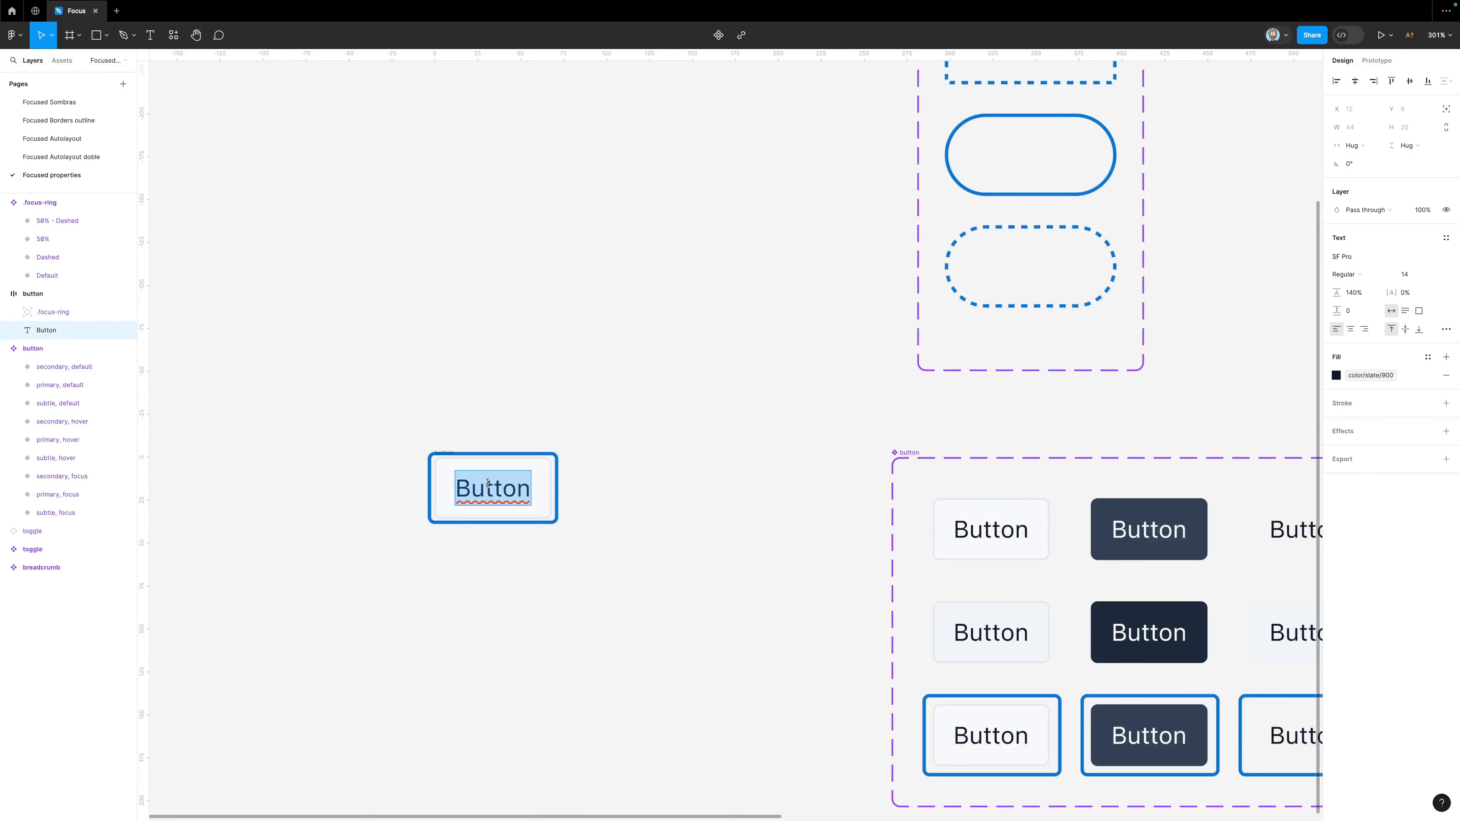
text(eqweqeq)
click(526, 606)
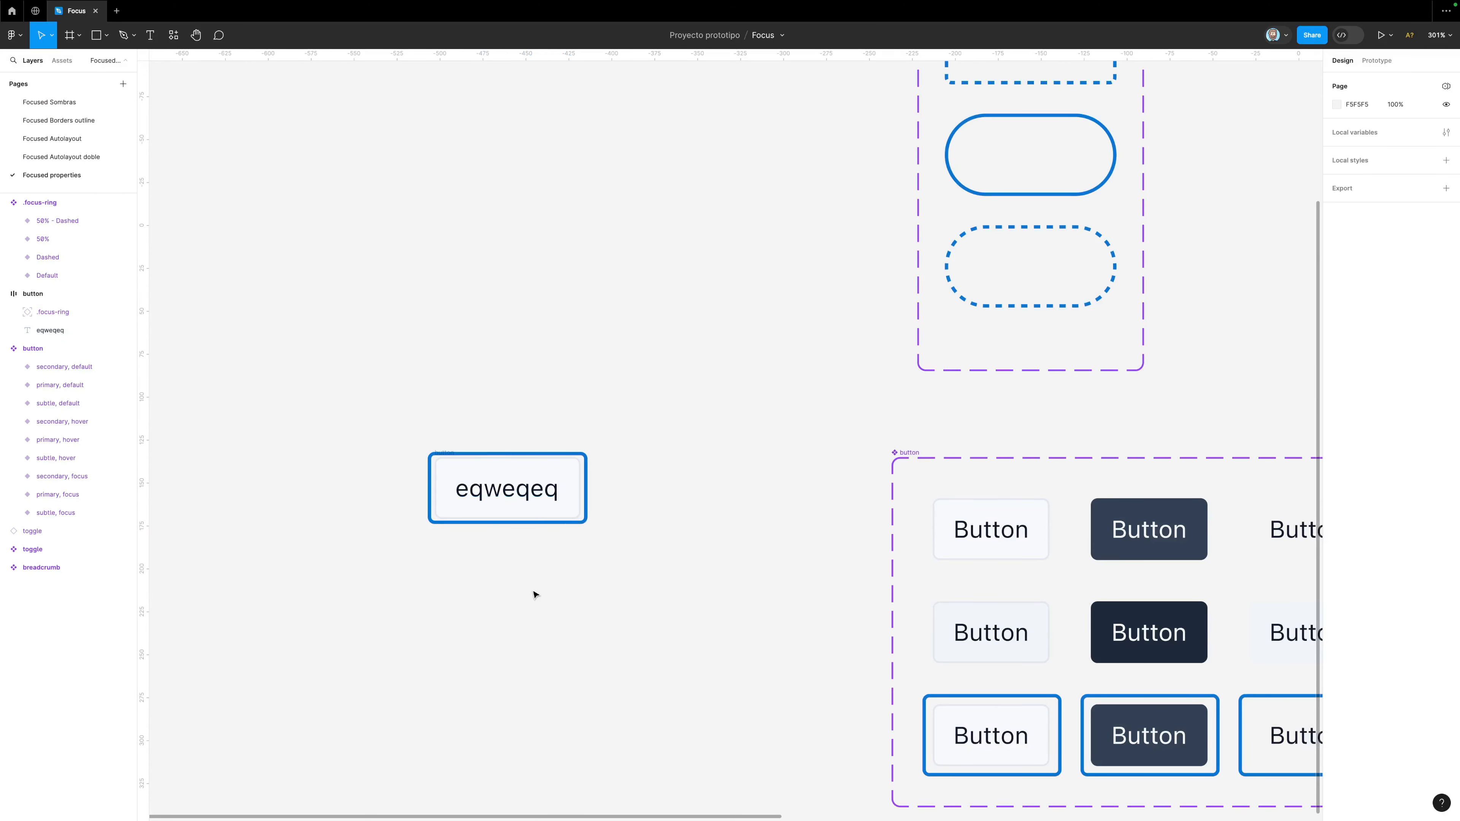
Duplicate the detached button and place the copy above the original at about X -497, Y 69.
scroll(533, 594, up, 2)
click(482, 458)
drag(520, 460, 535, 326)
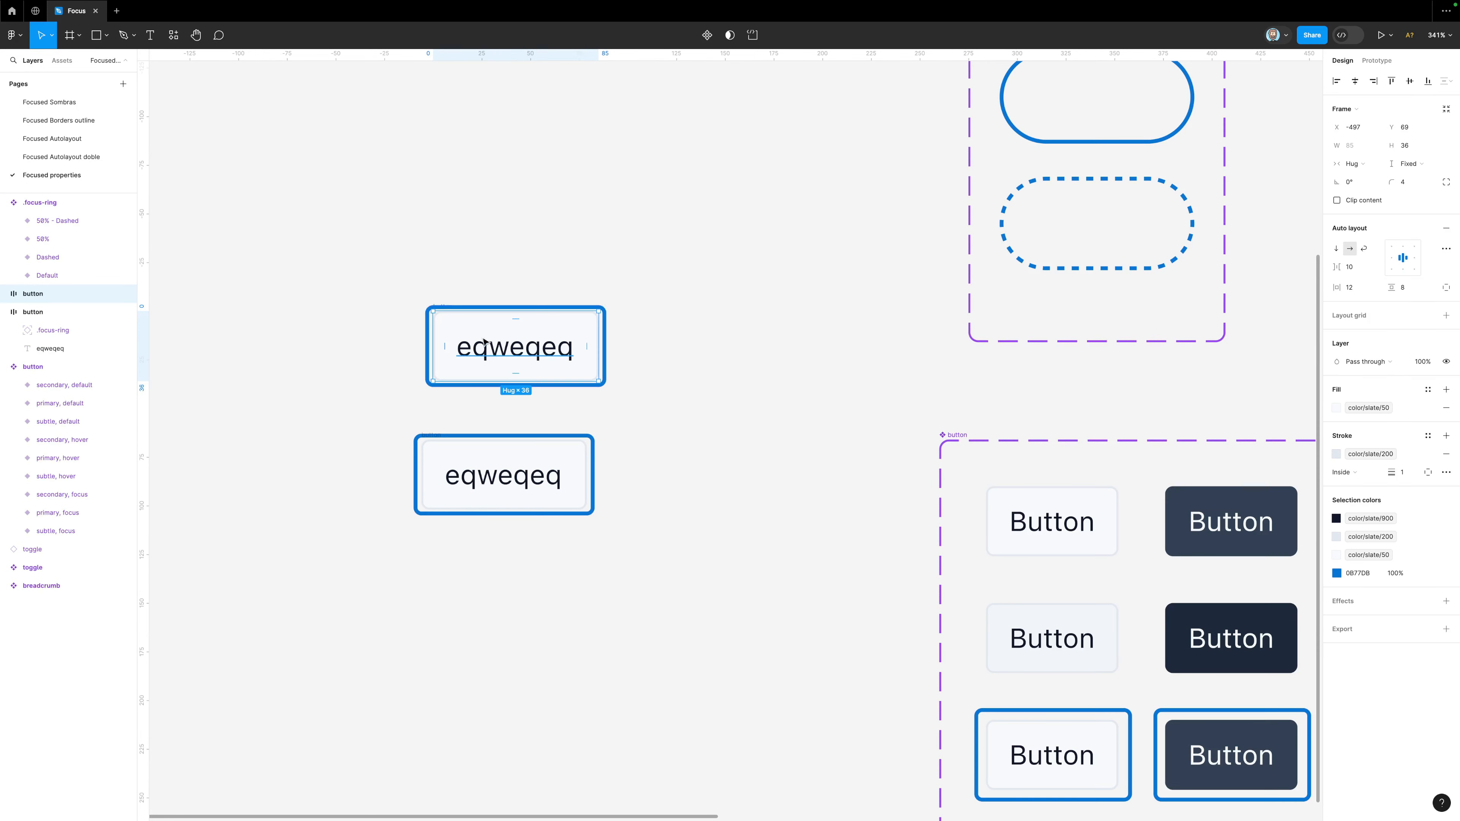
Set the duplicated button's .focus-ring Radii to 50%, to Dashed and finally to 50% - Dashed, and clear the selection.
click(5, 293)
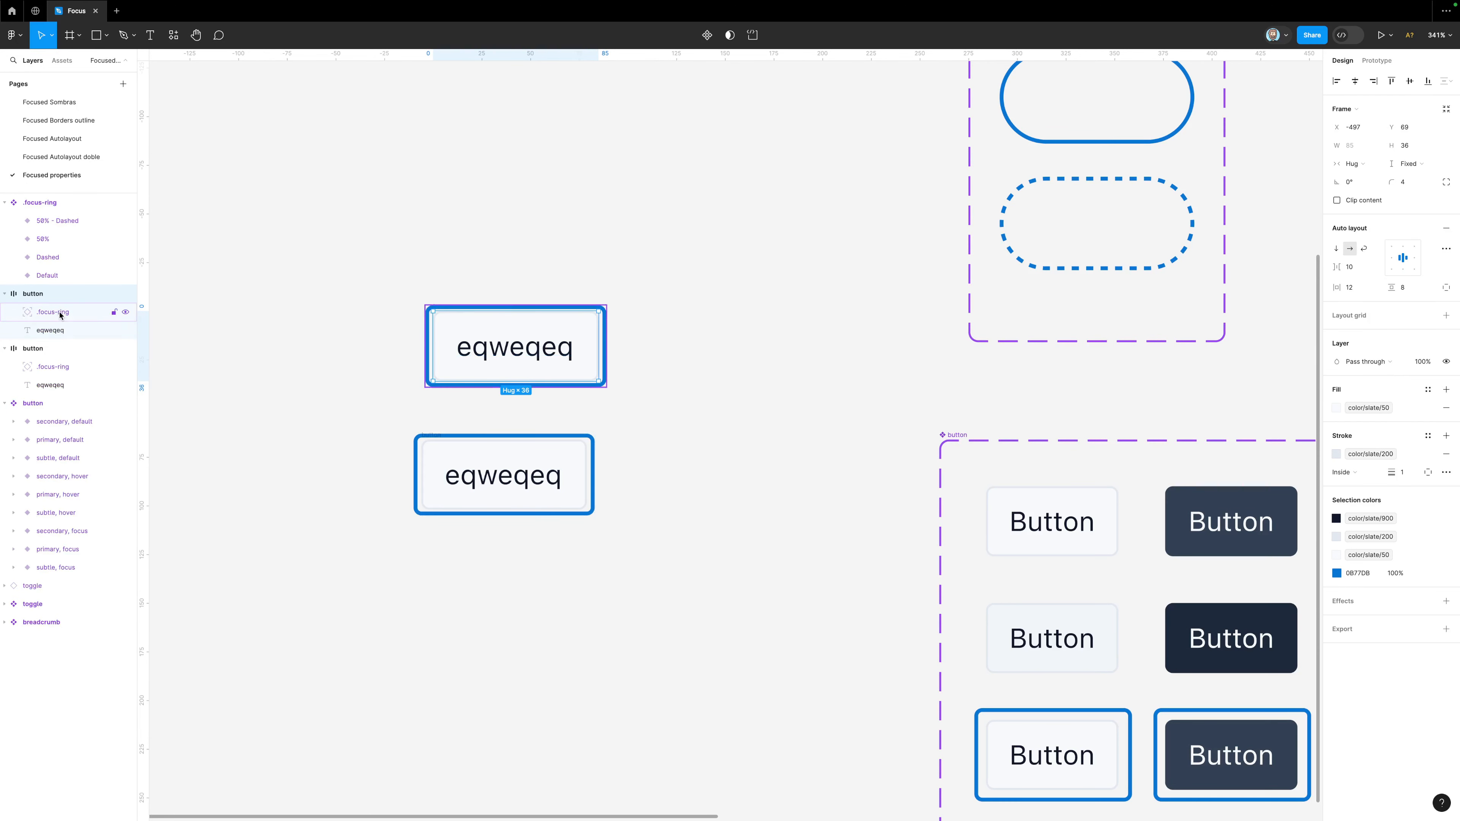
click(46, 312)
click(1411, 247)
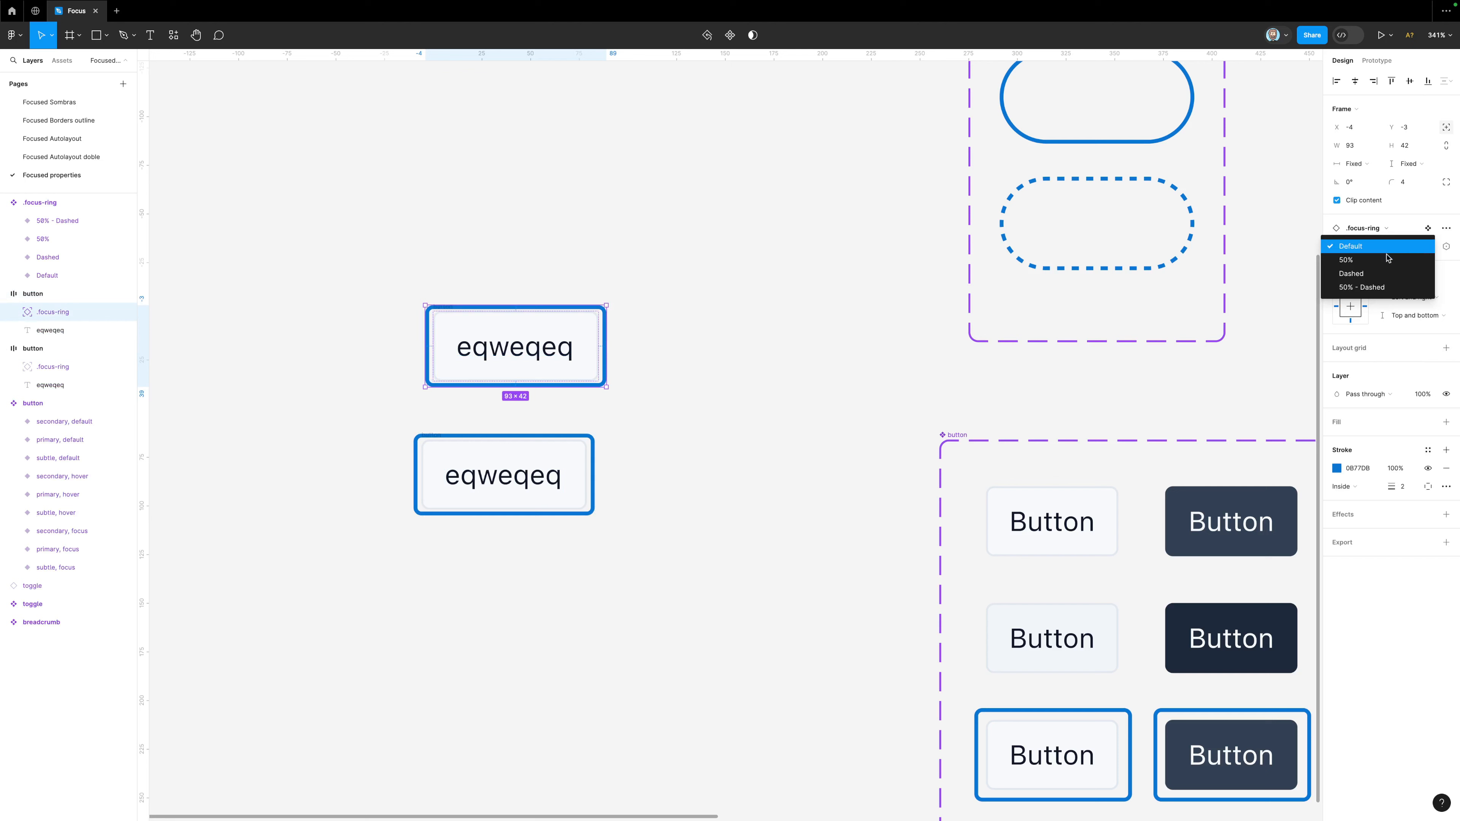
click(1380, 257)
click(1401, 247)
click(1401, 259)
click(1407, 249)
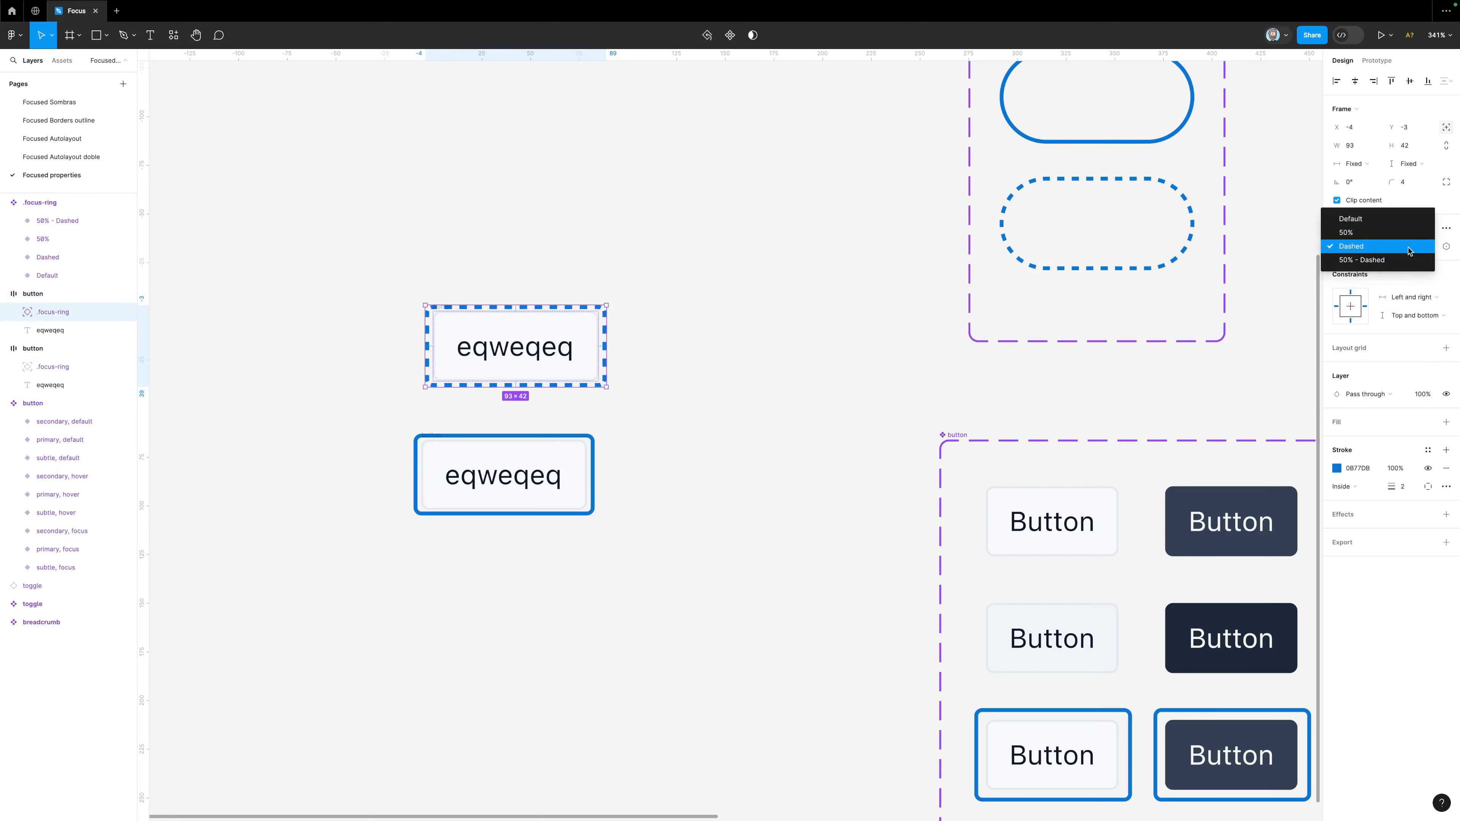
click(1401, 260)
click(704, 407)
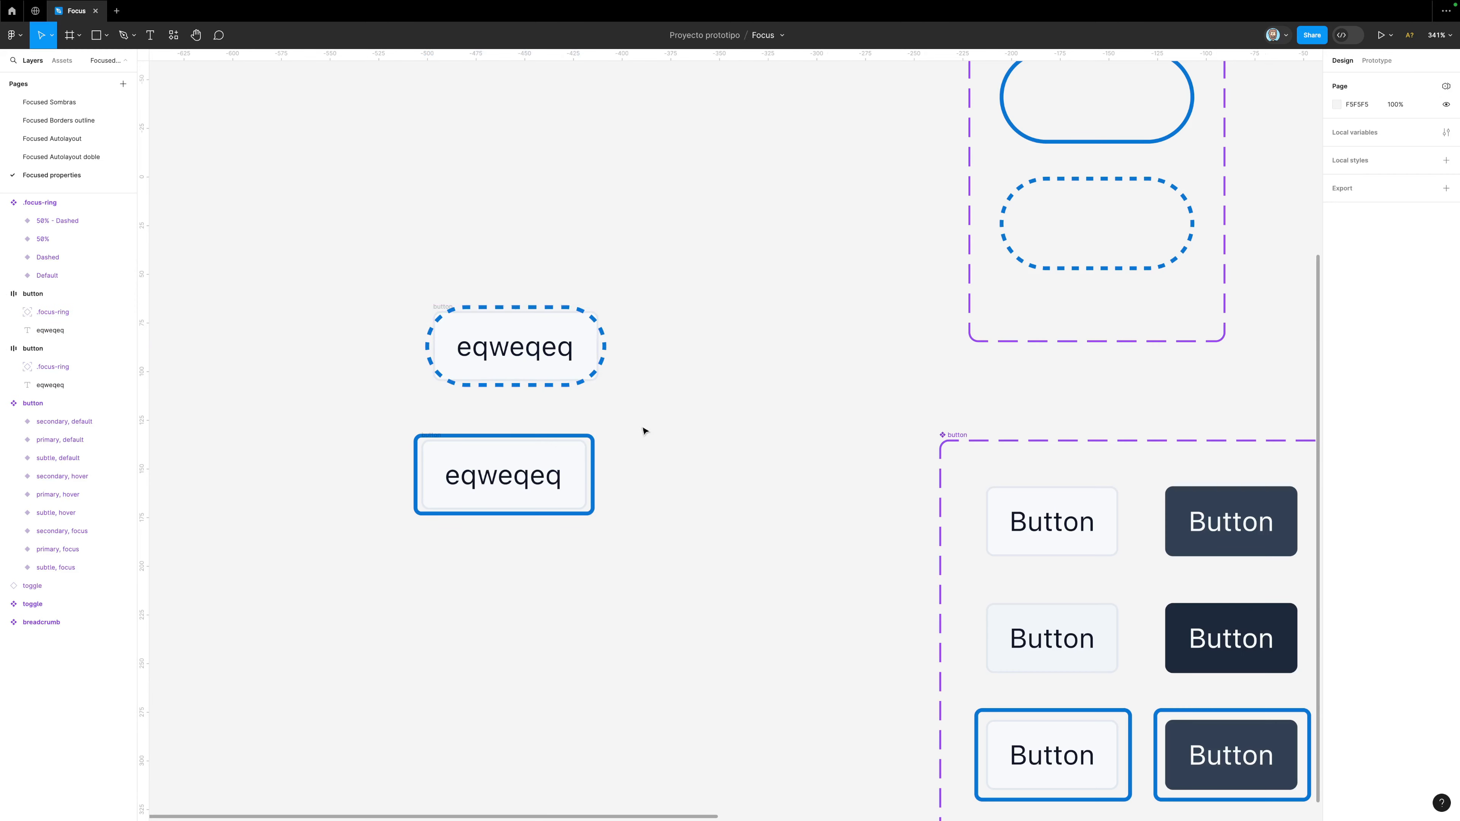
Expose the nested .focus-ring instance's properties on the button component set.
scroll(598, 431, down, 5)
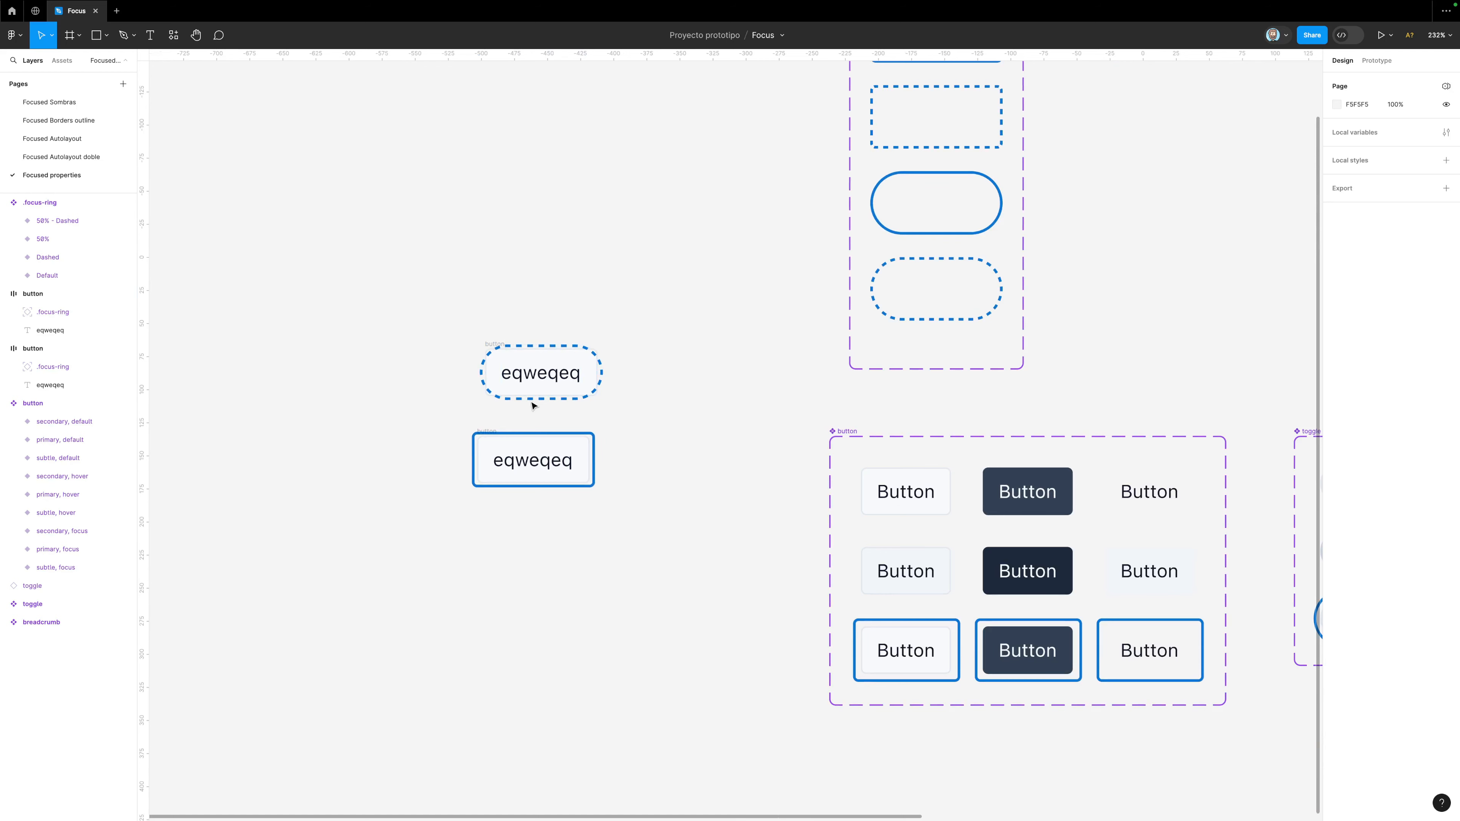
scroll(614, 440, down, 2)
drag(655, 367, 338, 339)
click(531, 434)
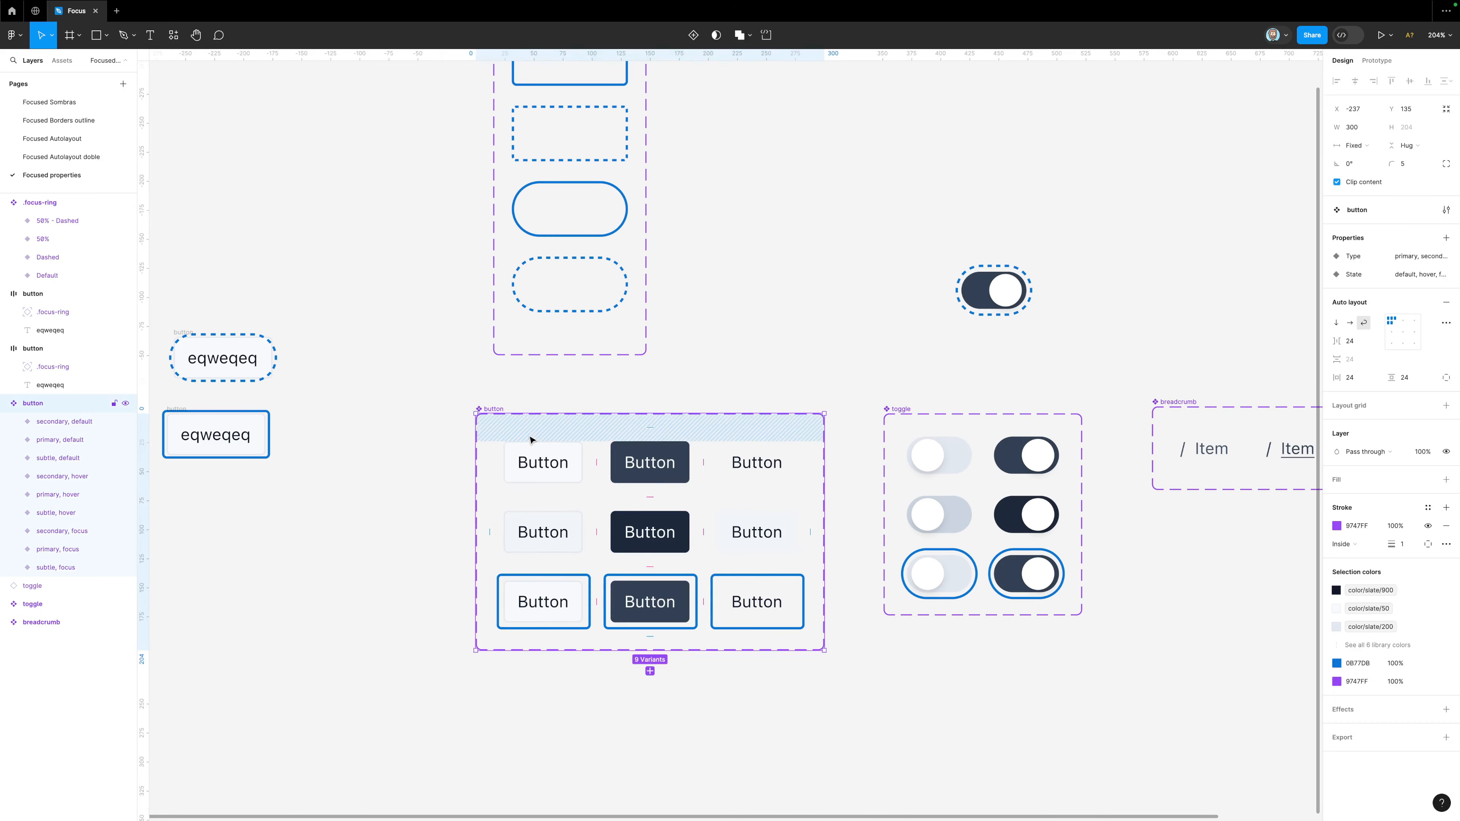
scroll(552, 426, up, 2)
drag(617, 379, 480, 315)
scroll(527, 387, up, 1)
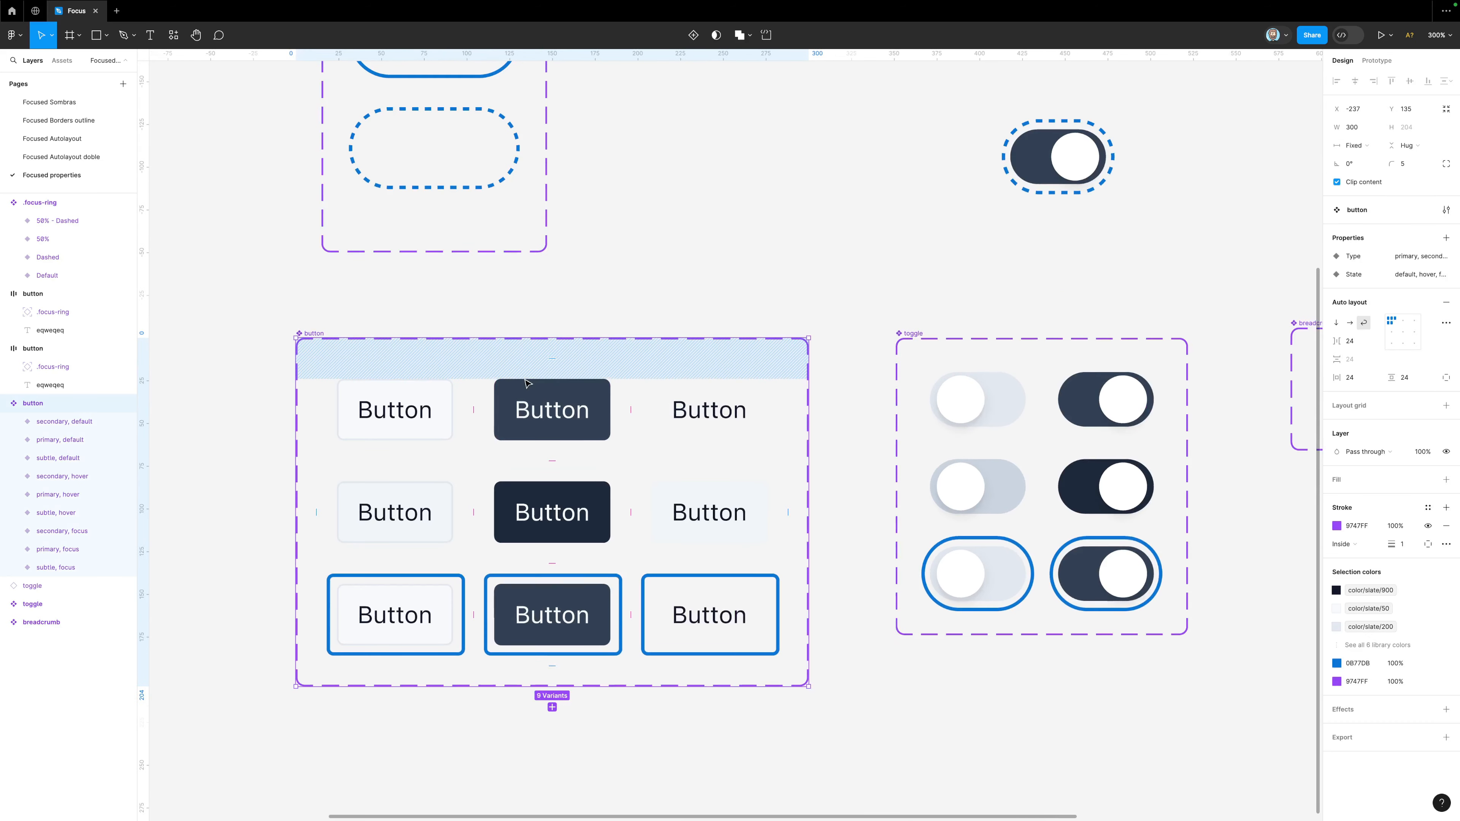
click(1446, 238)
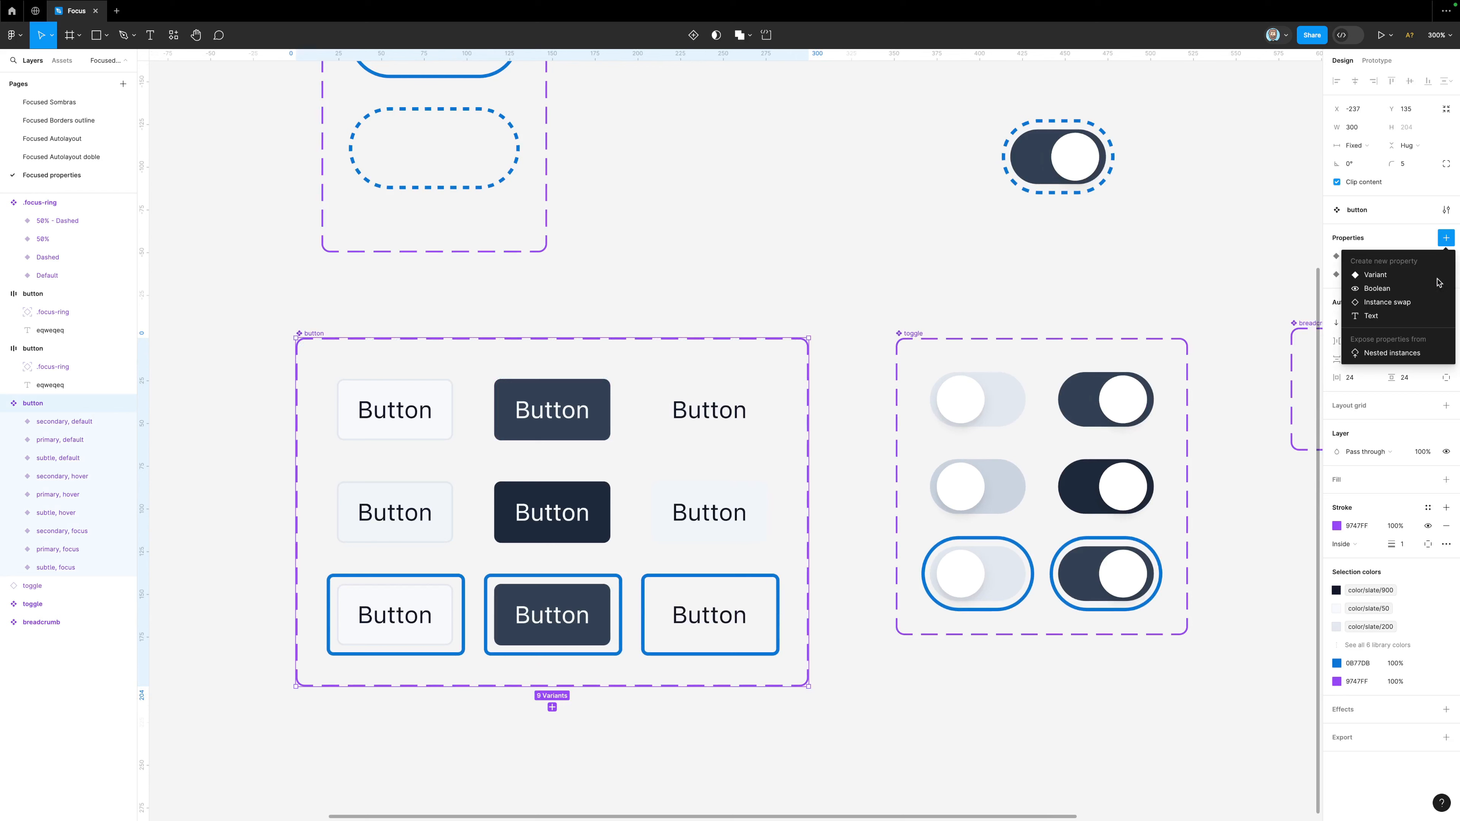
click(1407, 355)
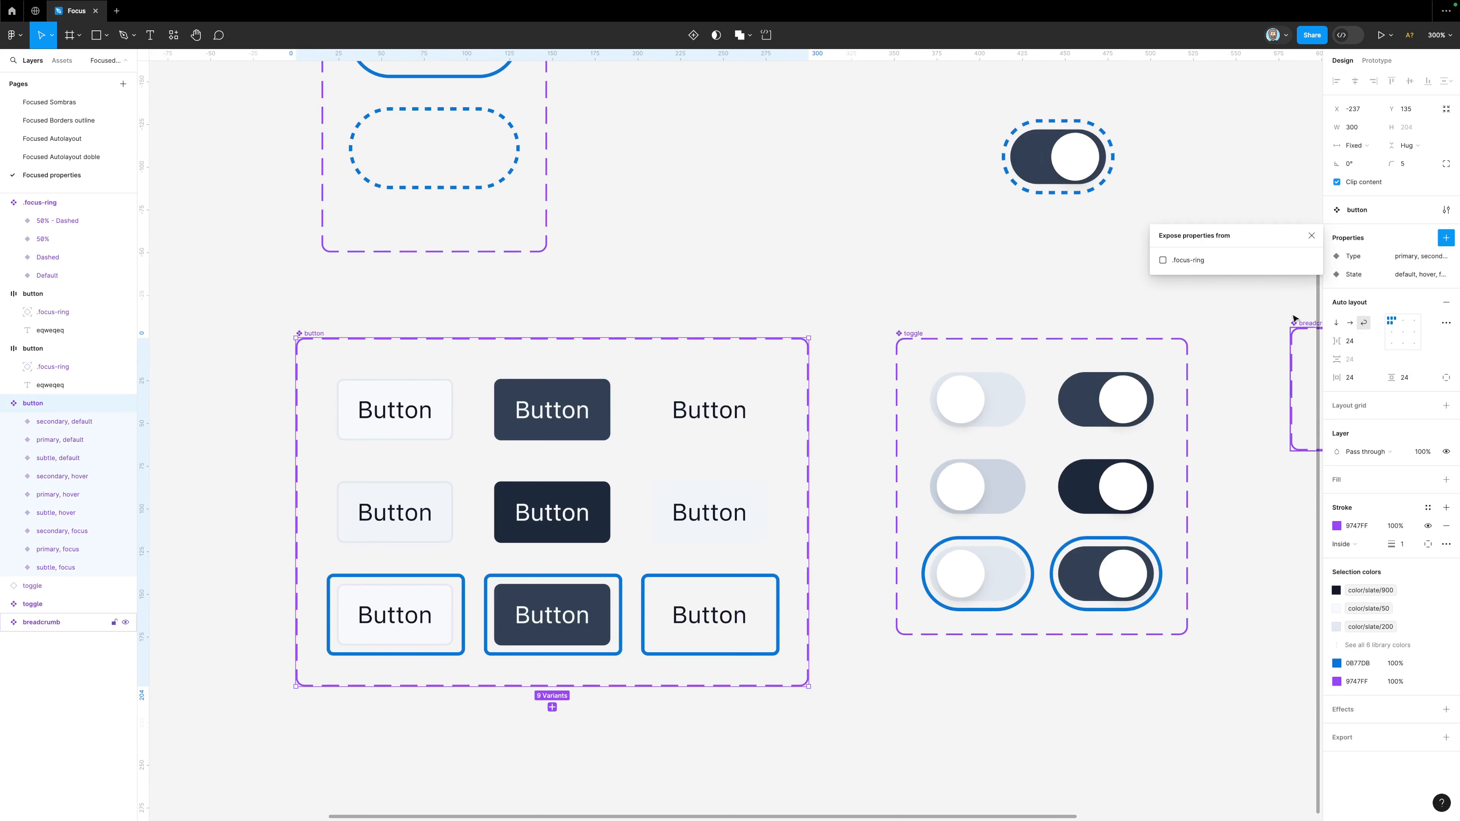
click(1163, 261)
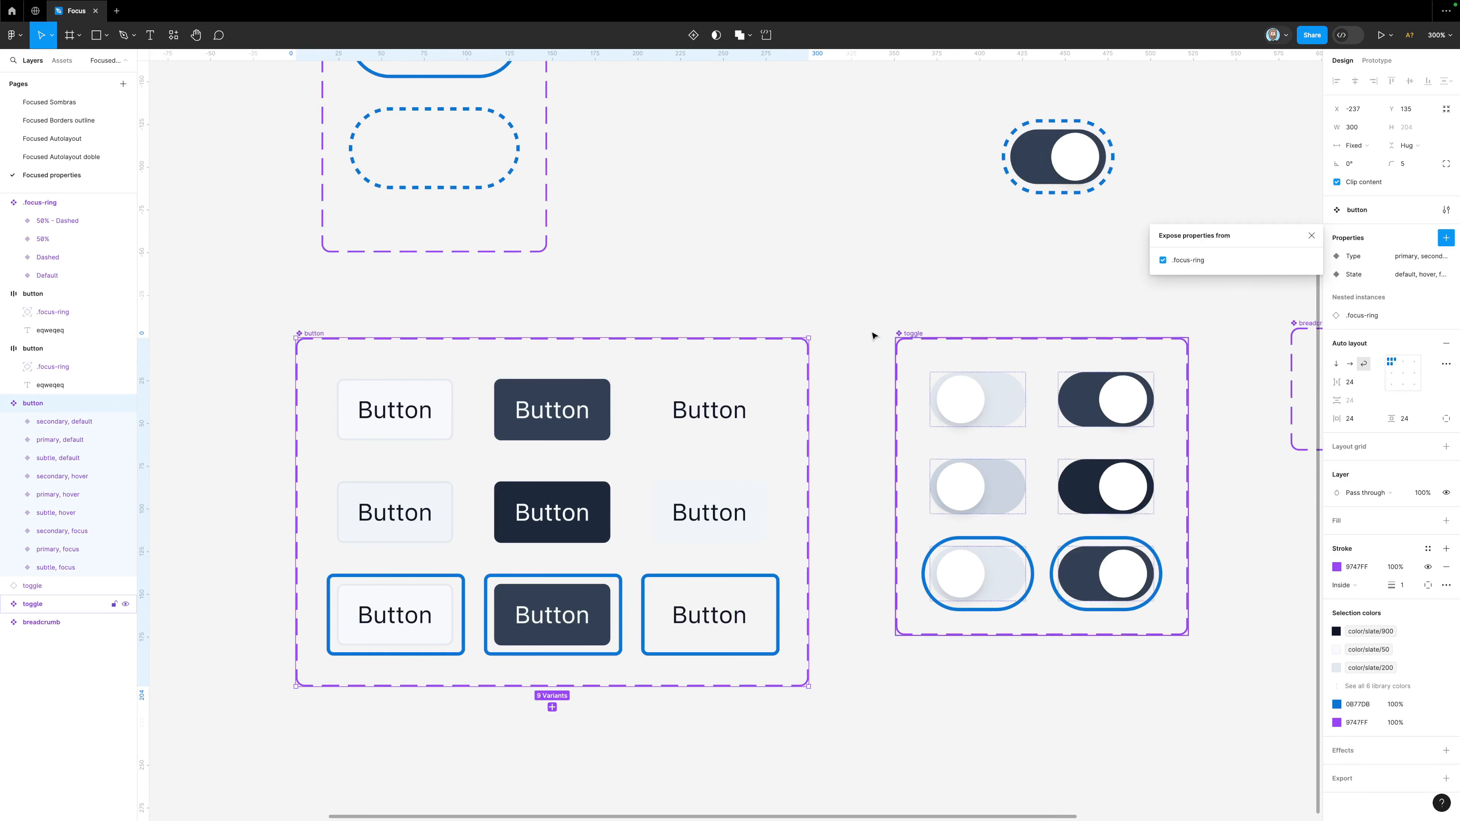
Place an instance of the secondary default button above the button set at about X -17, Y 48.
click(423, 397)
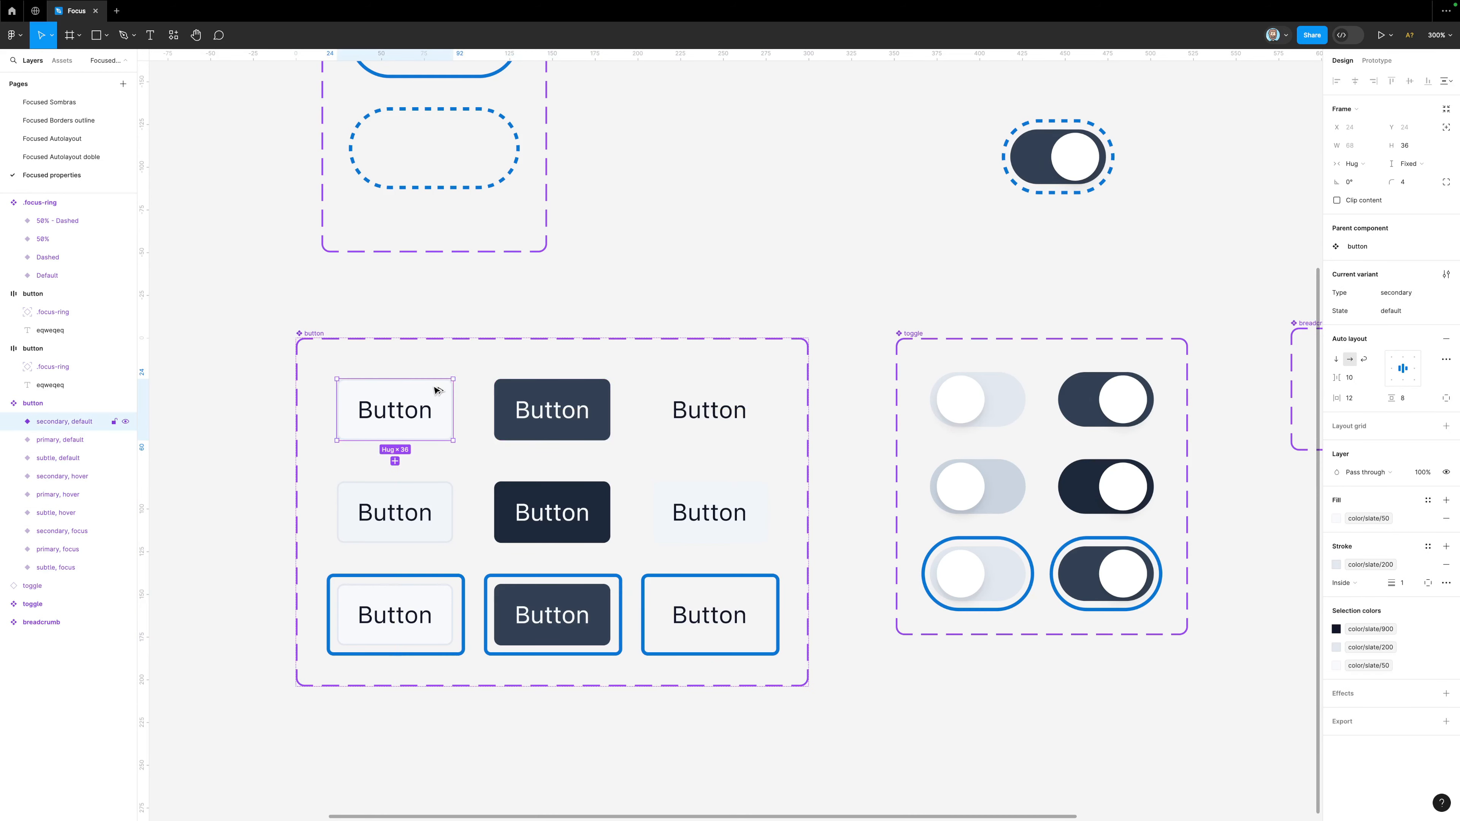
drag(440, 385, 777, 198)
scroll(596, 202, right, 2)
scroll(596, 202, up, 1)
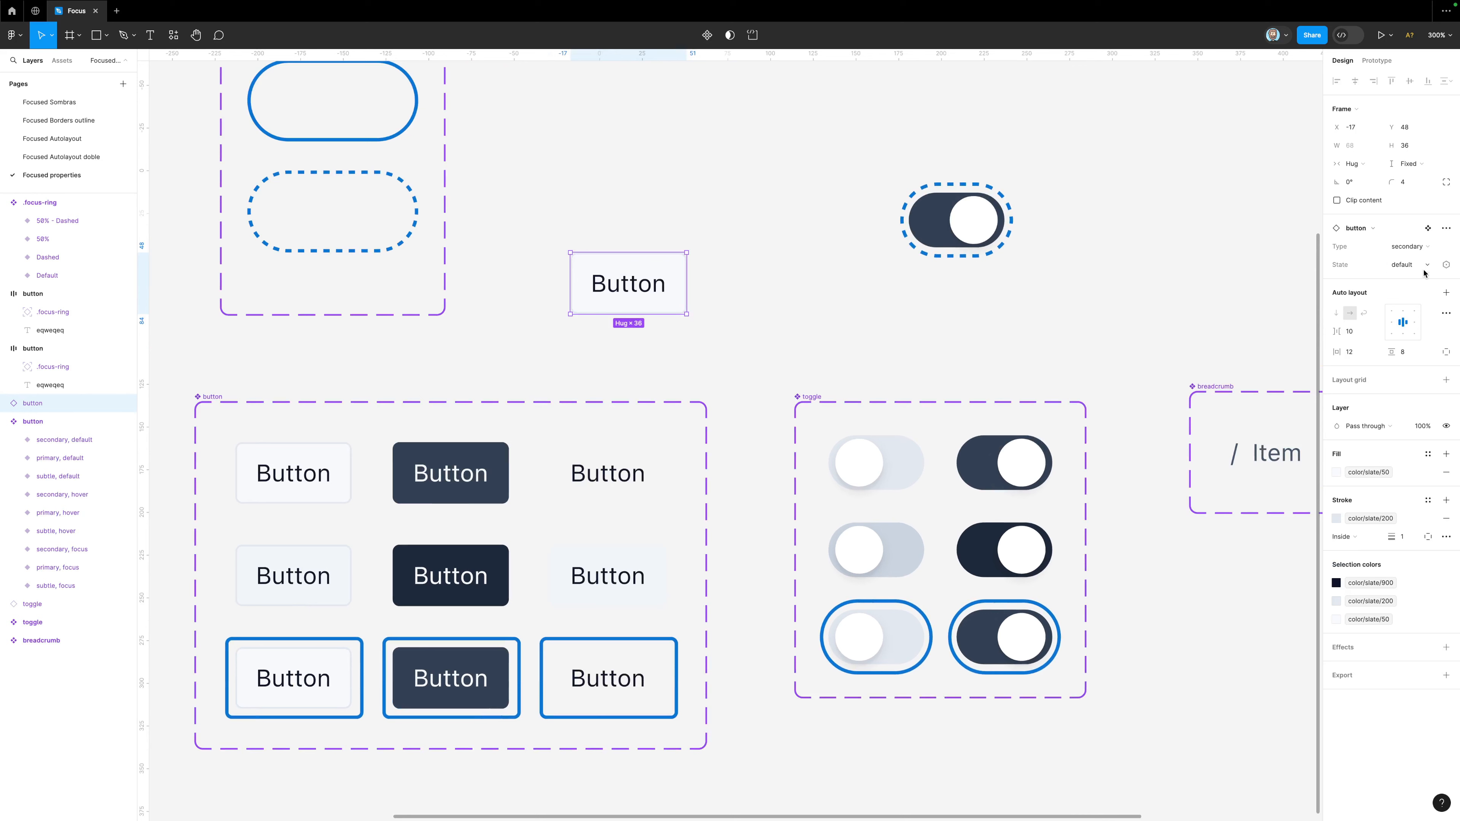
Set the new button instance's State to focus and its exposed focus-ring Radii to Dashed, keeping the Type secondary.
click(1414, 250)
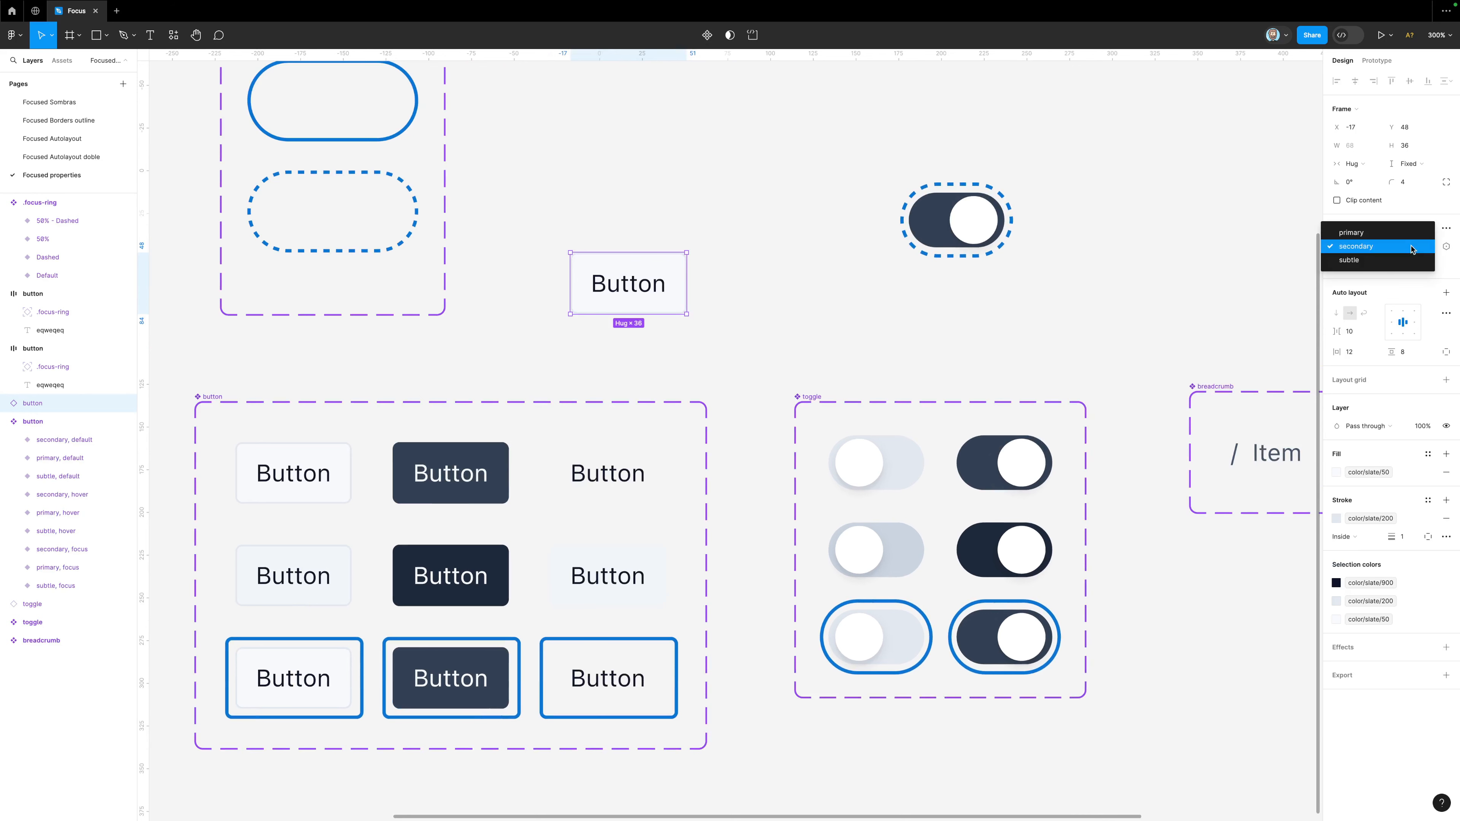
click(1405, 247)
click(1403, 265)
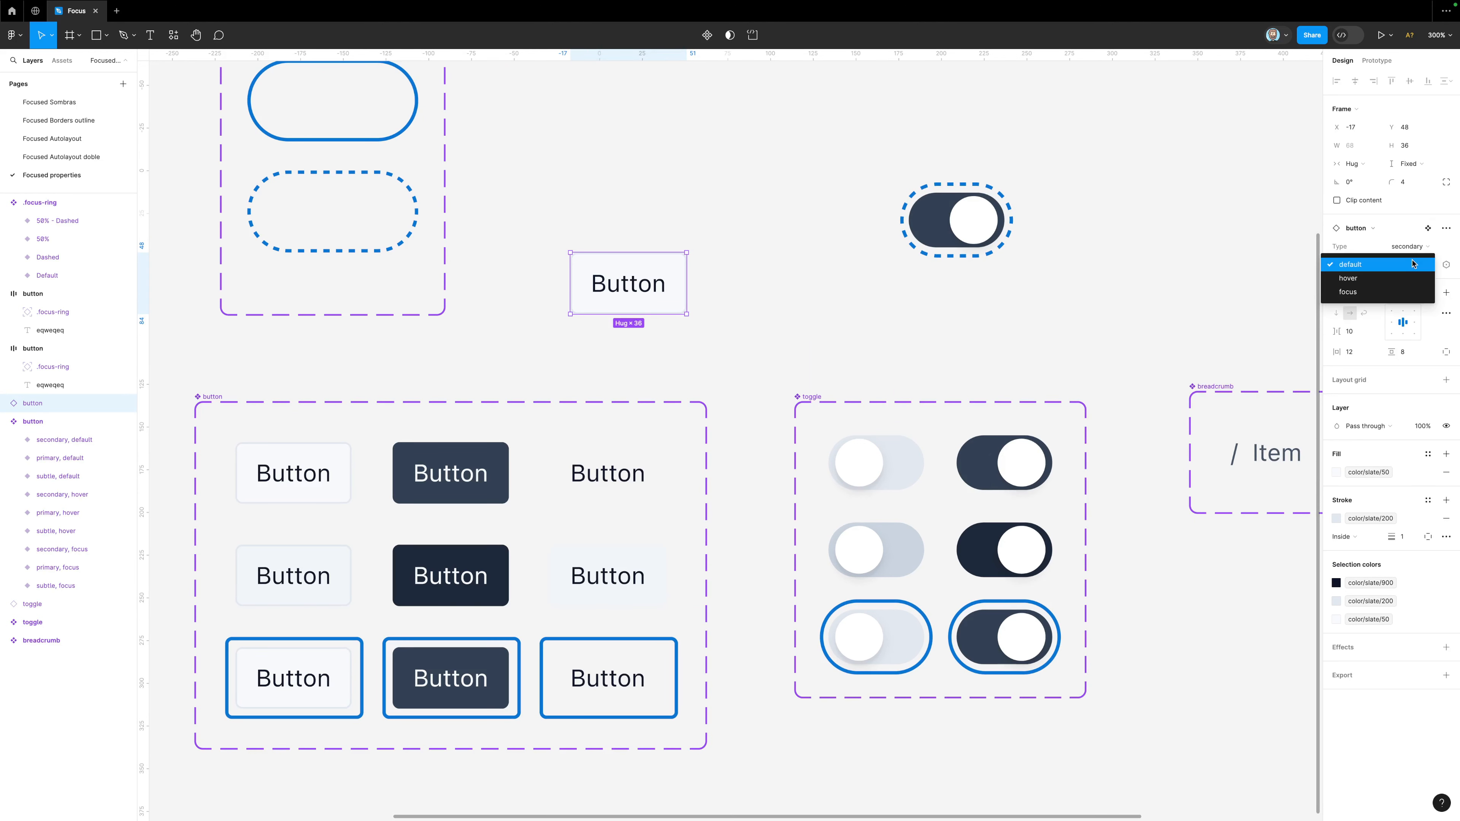
click(1412, 291)
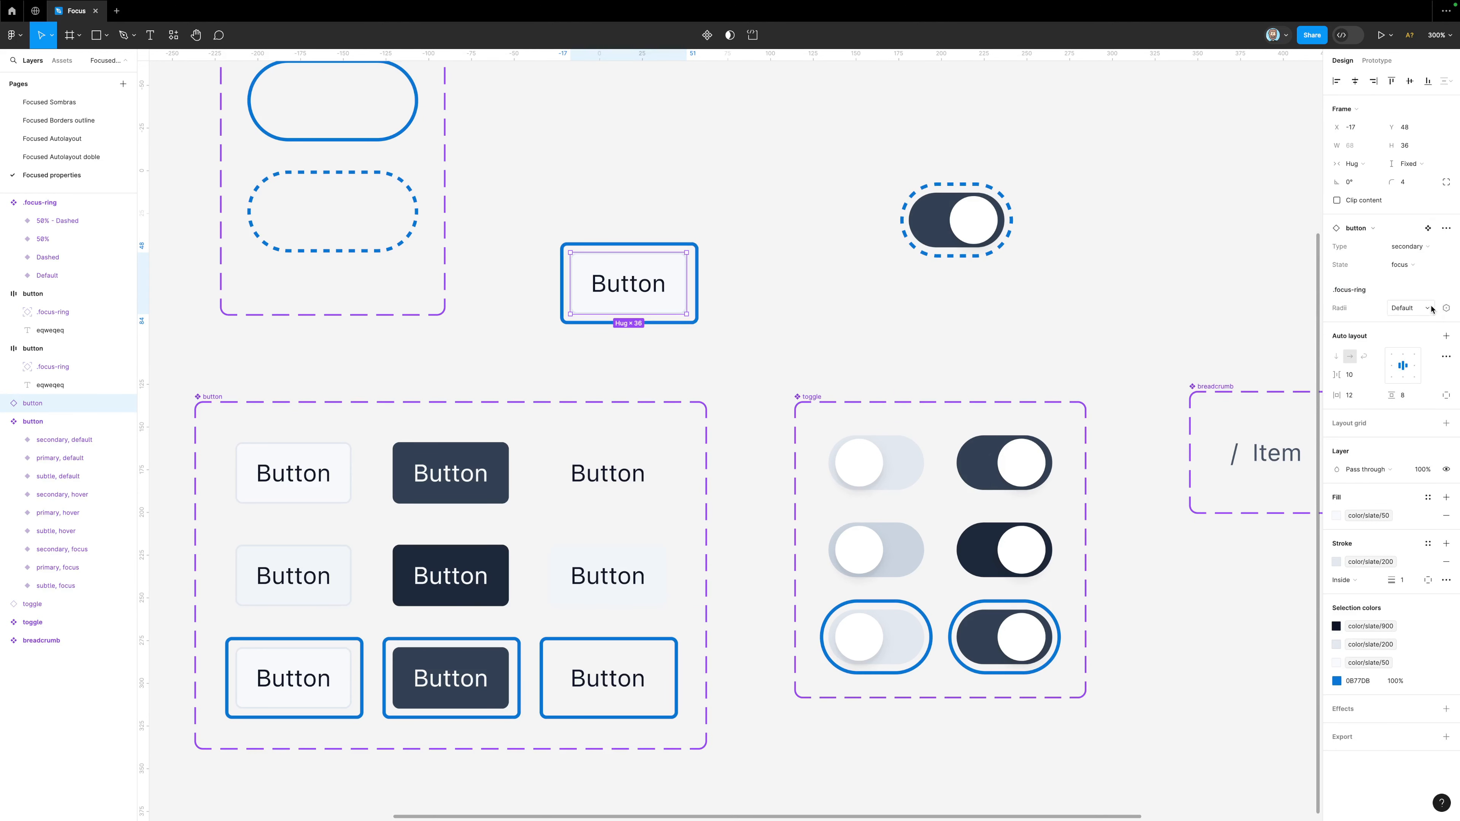
click(1404, 309)
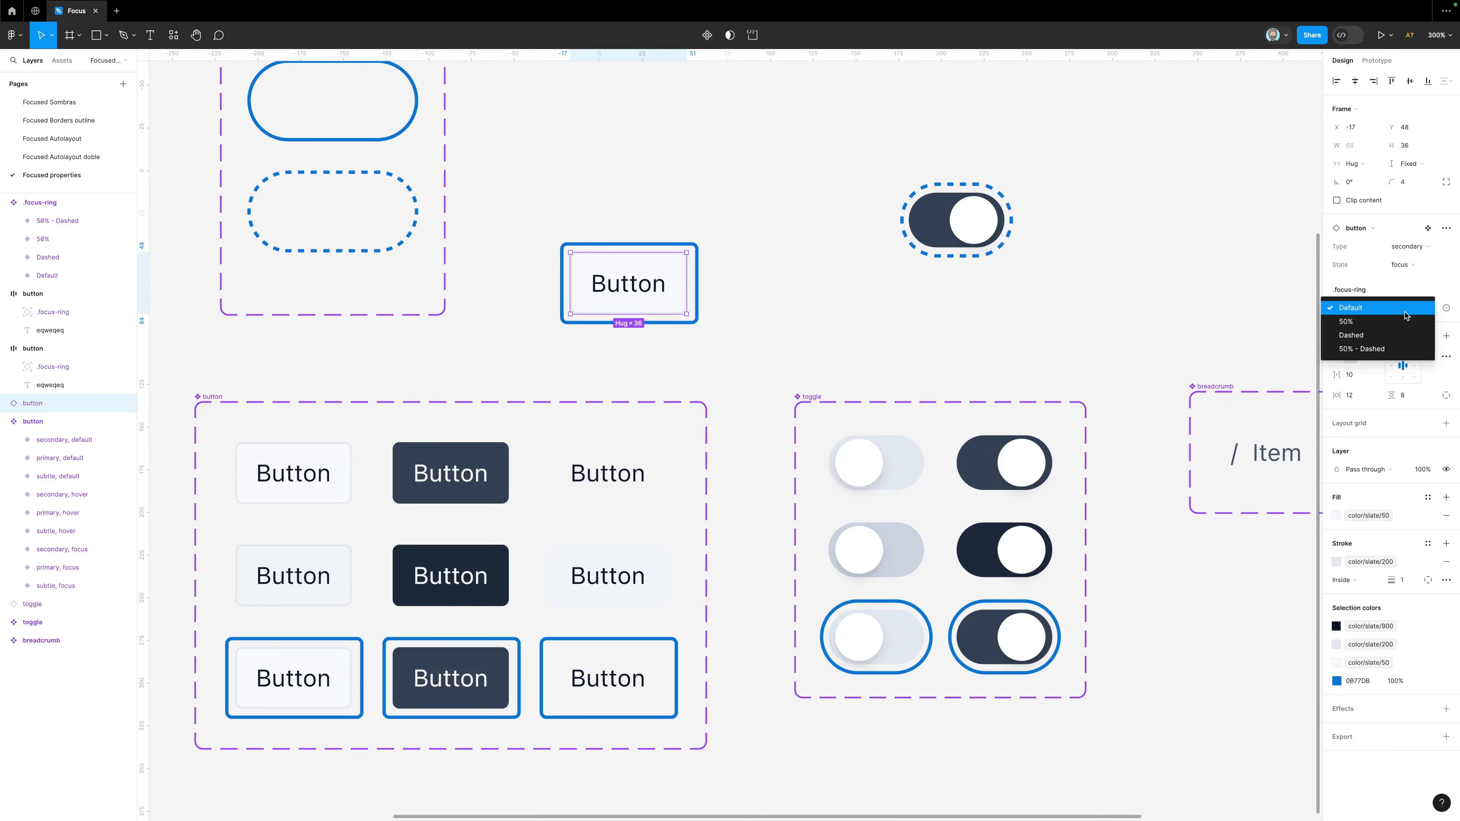
click(1389, 337)
click(734, 327)
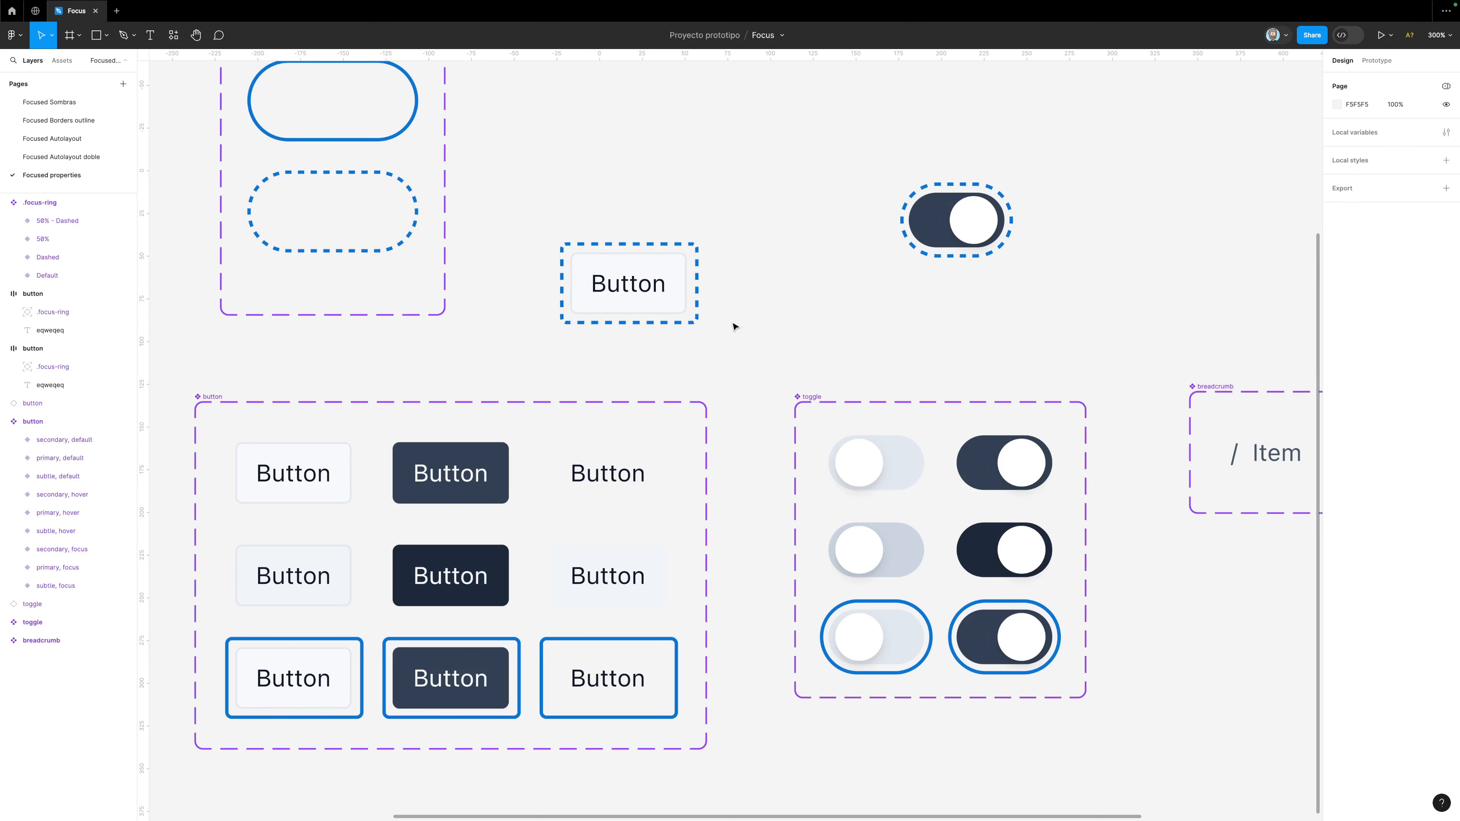
Move the .focus-ring component set slightly up and to the left, to about X -249, Y -221.
scroll(734, 327, down, 6)
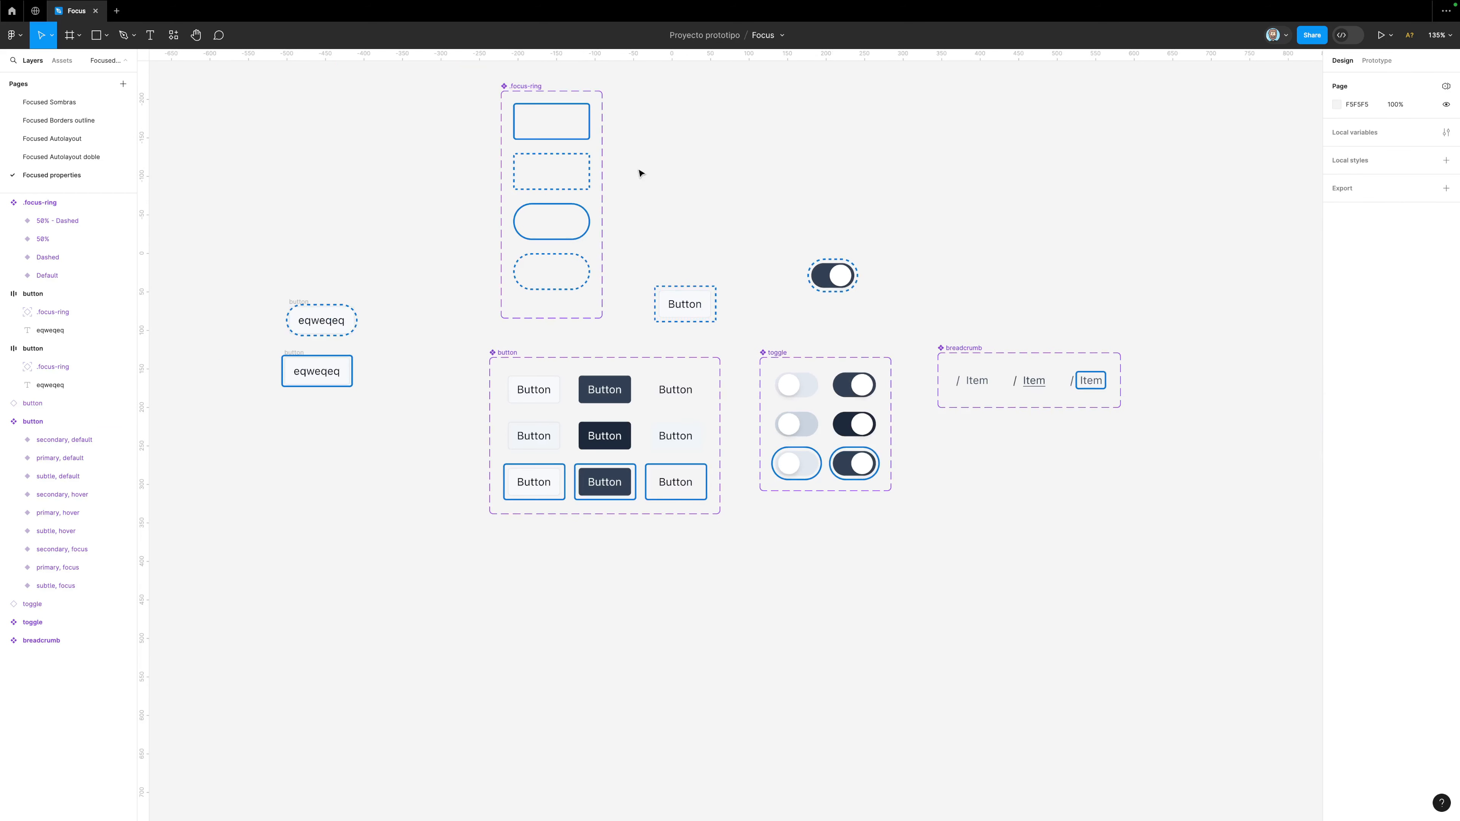
scroll(605, 282, up, 3)
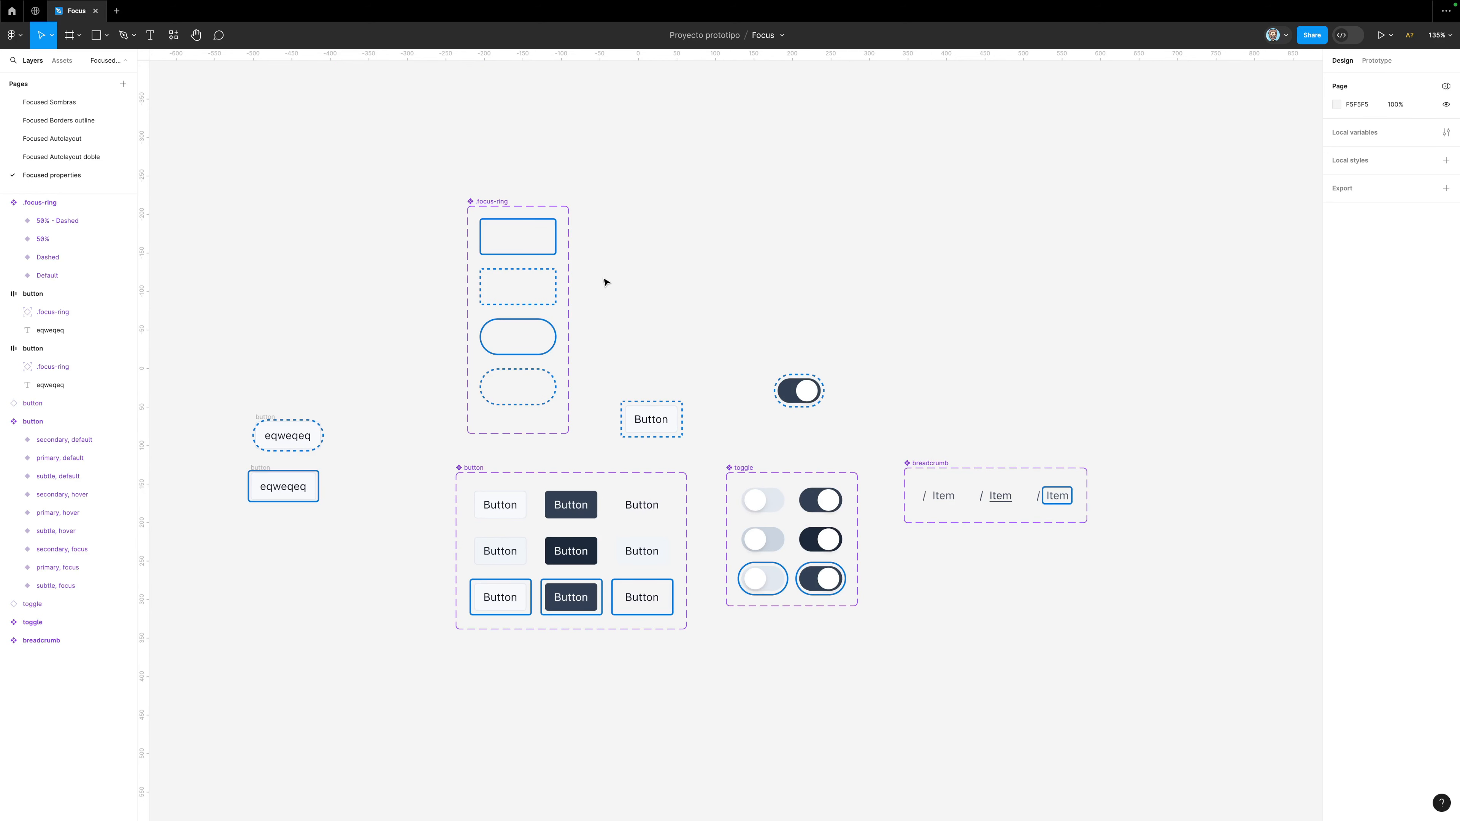
drag(498, 204, 473, 194)
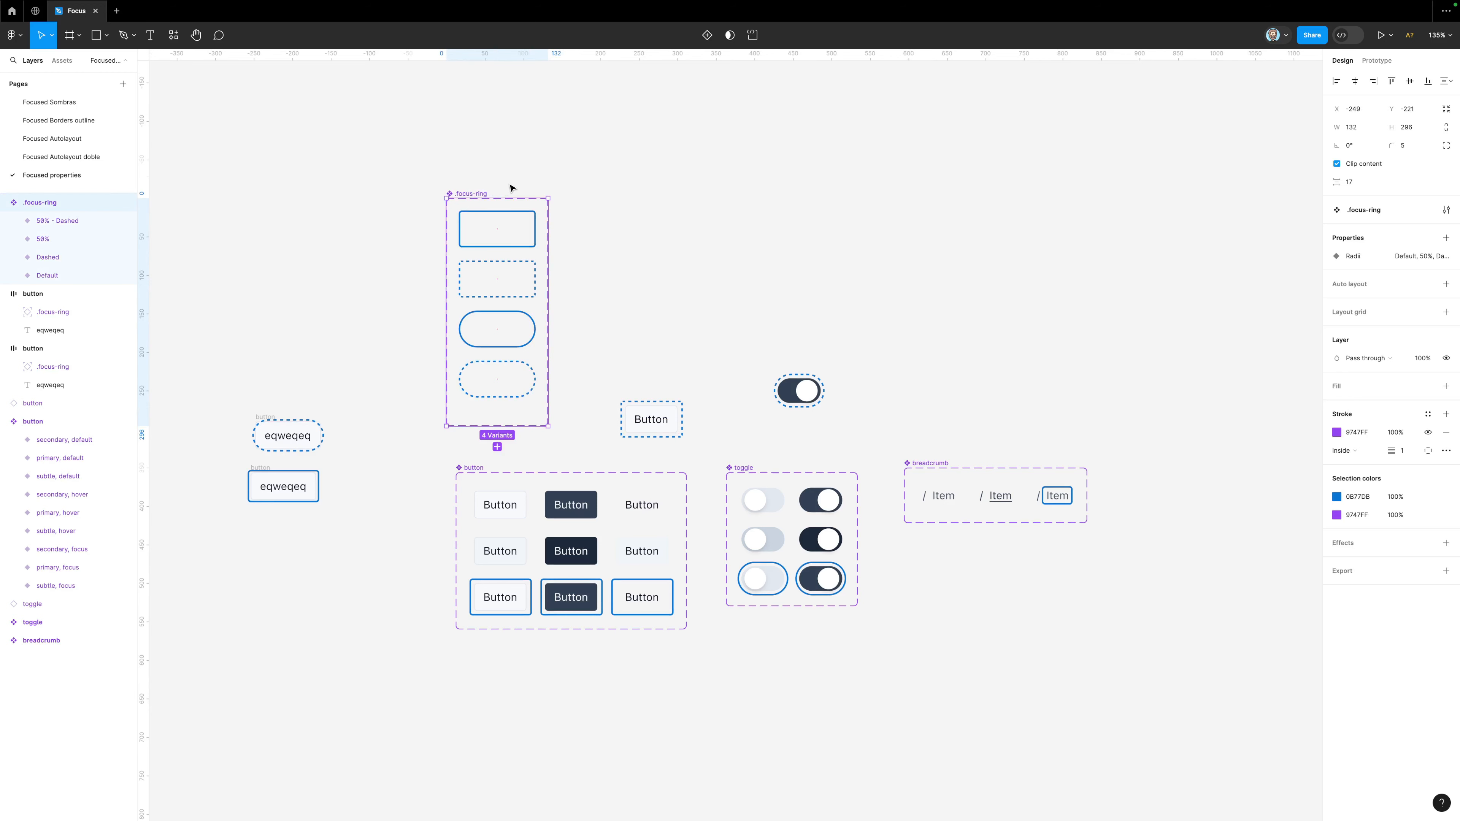
Check the breadcrumb set's nested instances and place an instance of its focus variant above the set at about X 488, Y 52.
scroll(1075, 495, up, 10)
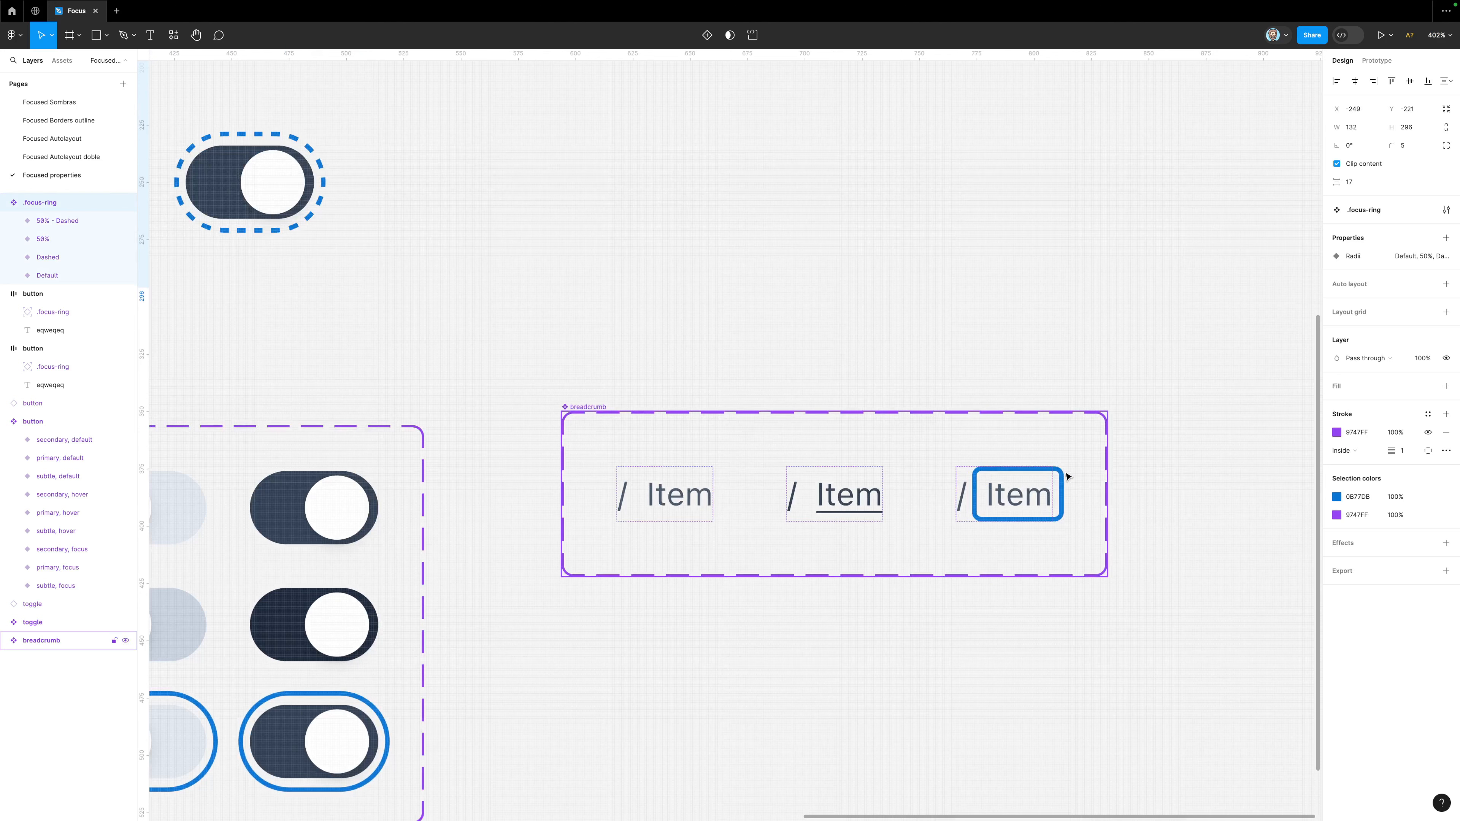
click(604, 406)
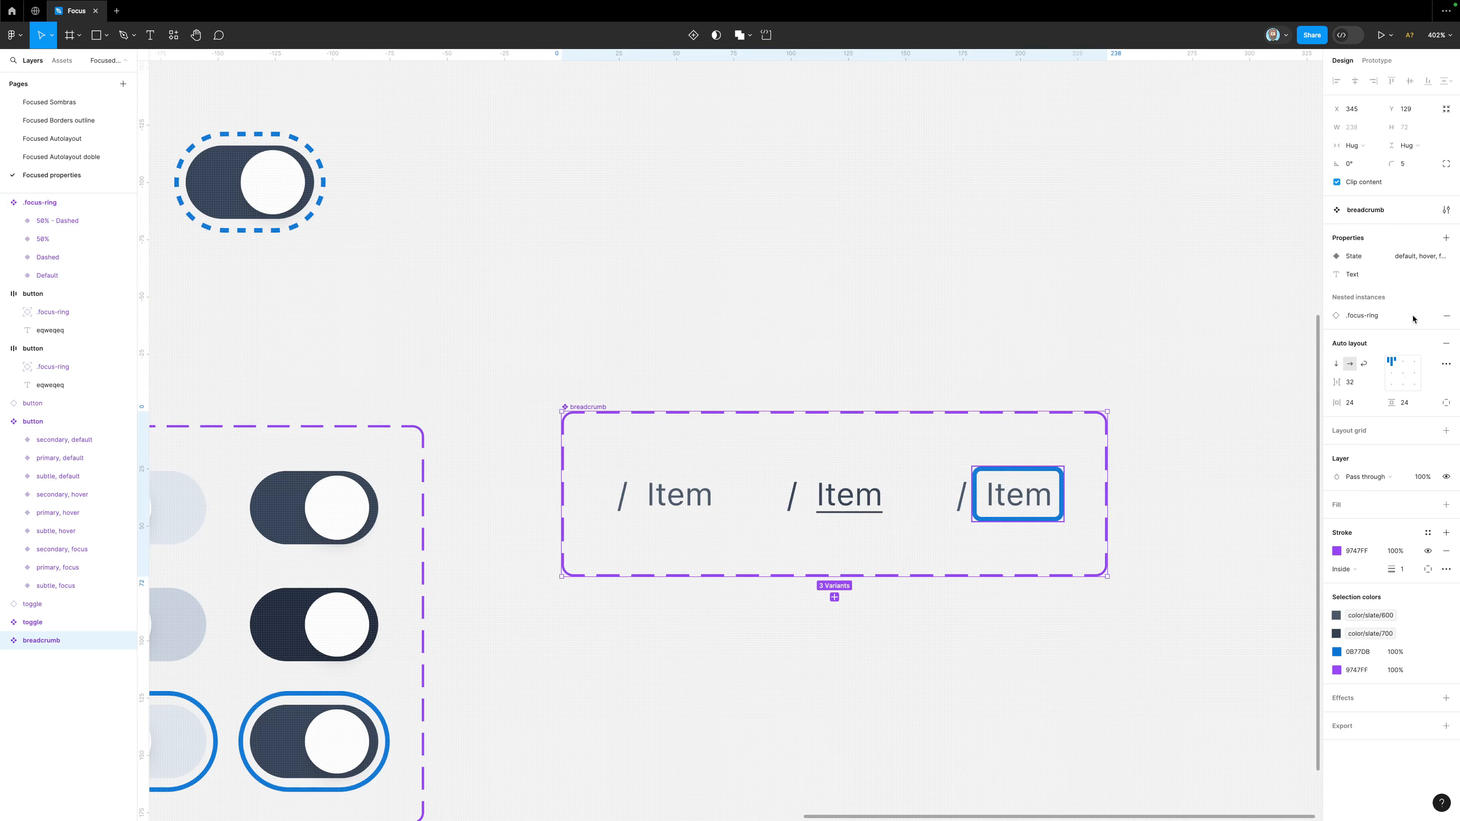
click(852, 343)
click(1005, 485)
drag(1005, 485, 939, 253)
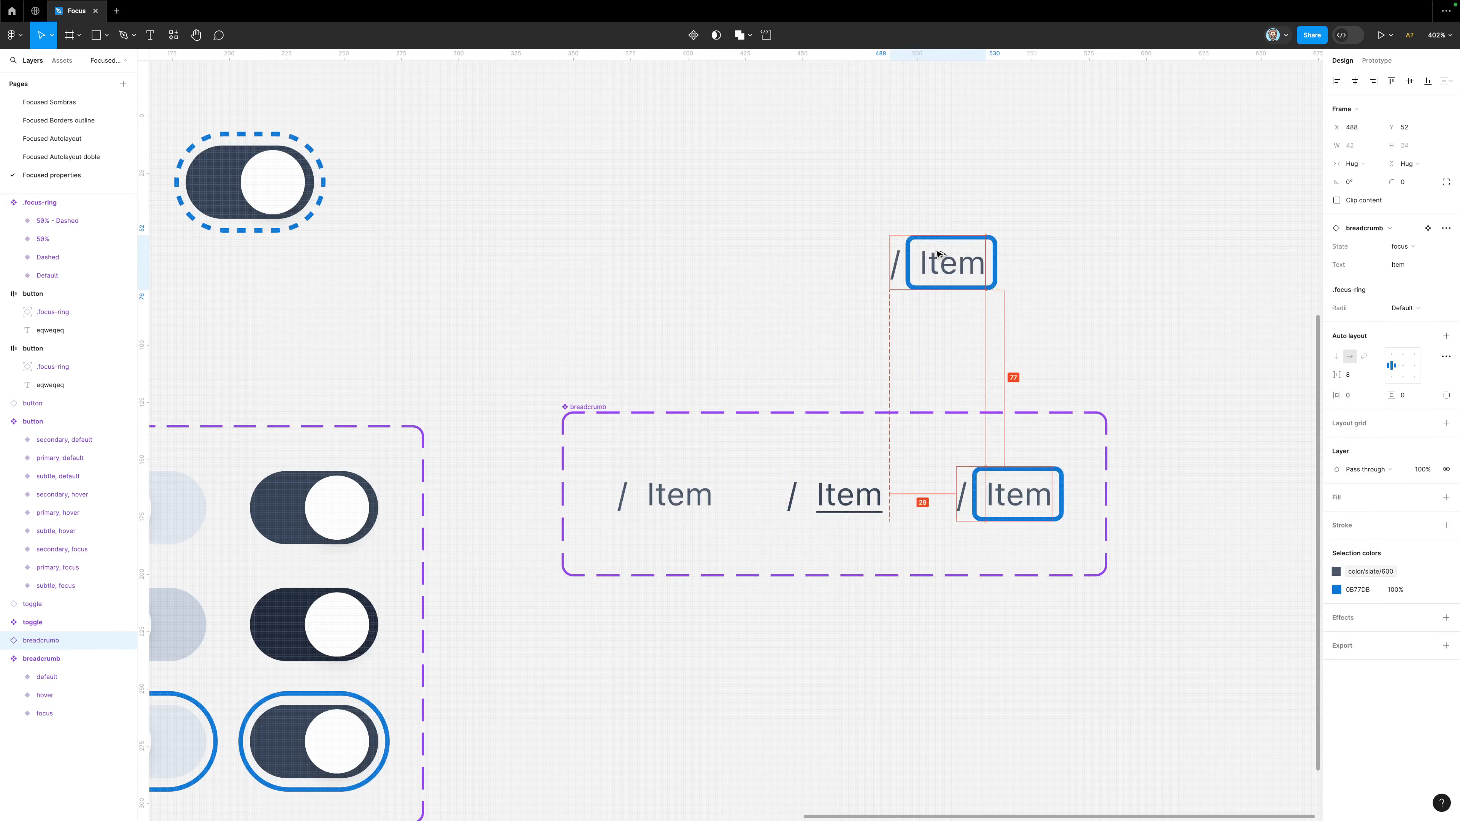
Set the breadcrumb instance's focus-ring Radii to 50%, to Dashed and finally to 50% - Dashed, and clear the selection.
click(1409, 309)
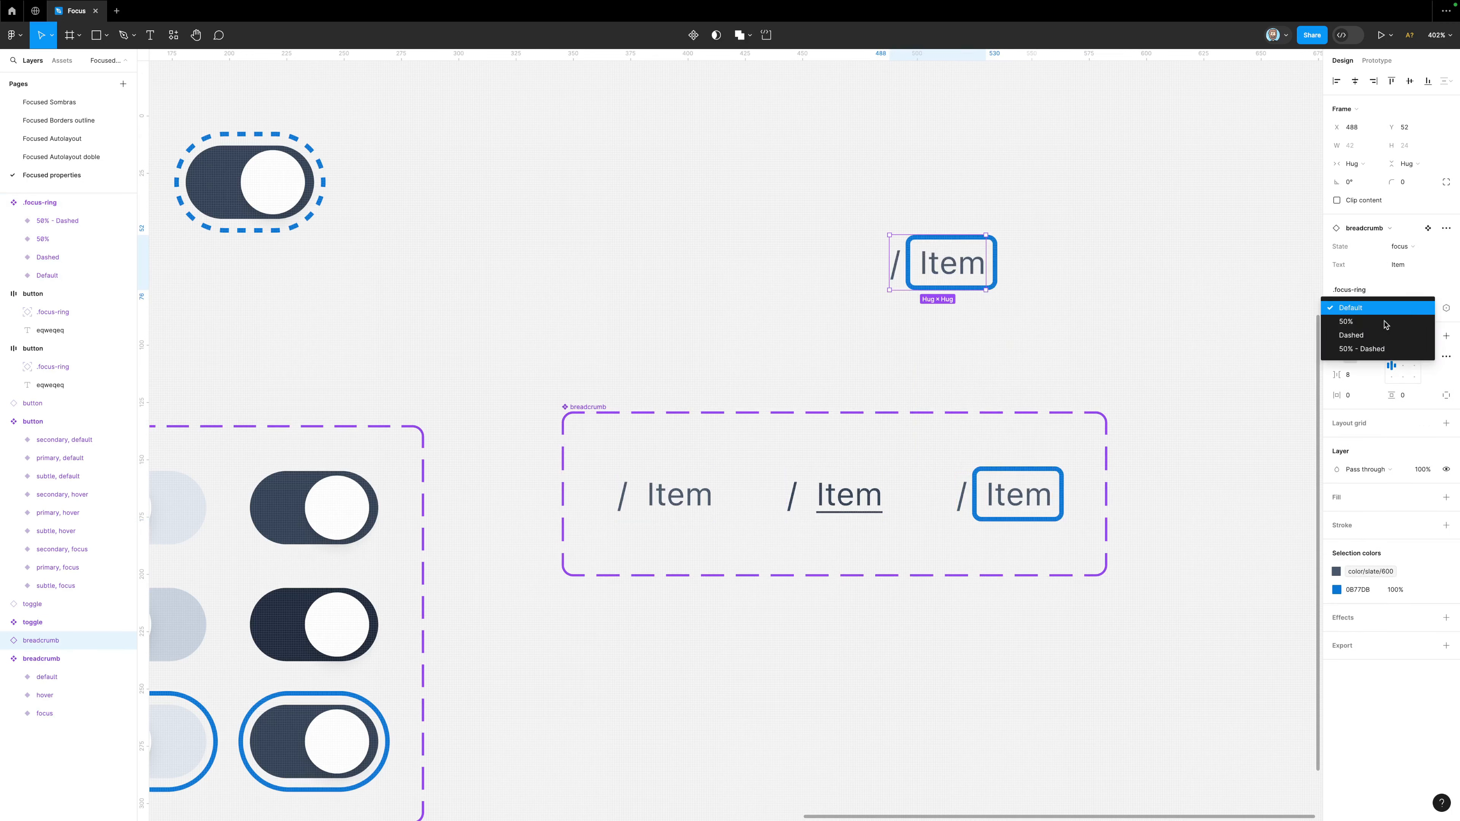
click(1384, 325)
click(1394, 313)
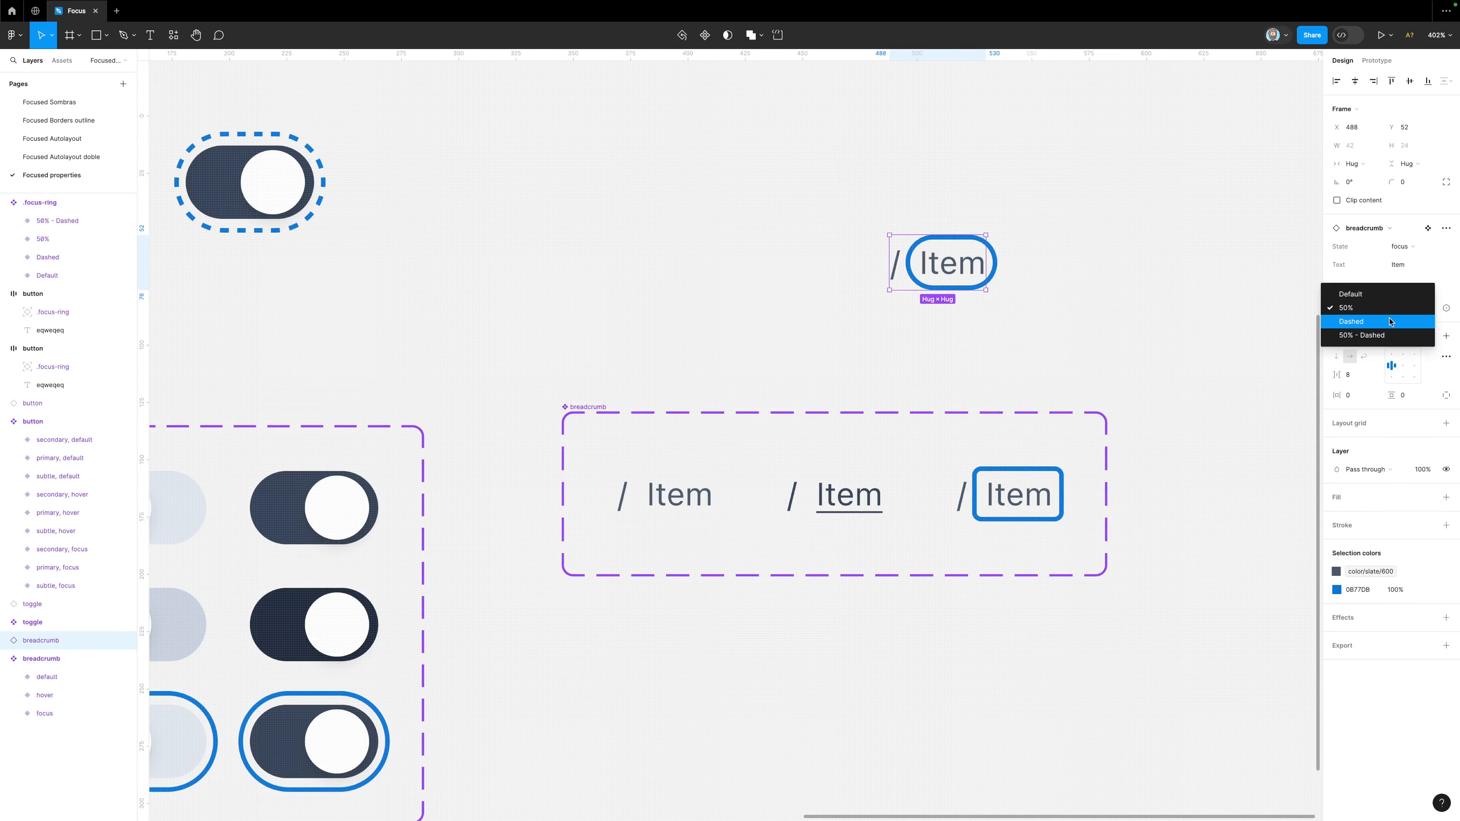
click(1392, 322)
click(1398, 314)
click(1396, 322)
click(1102, 346)
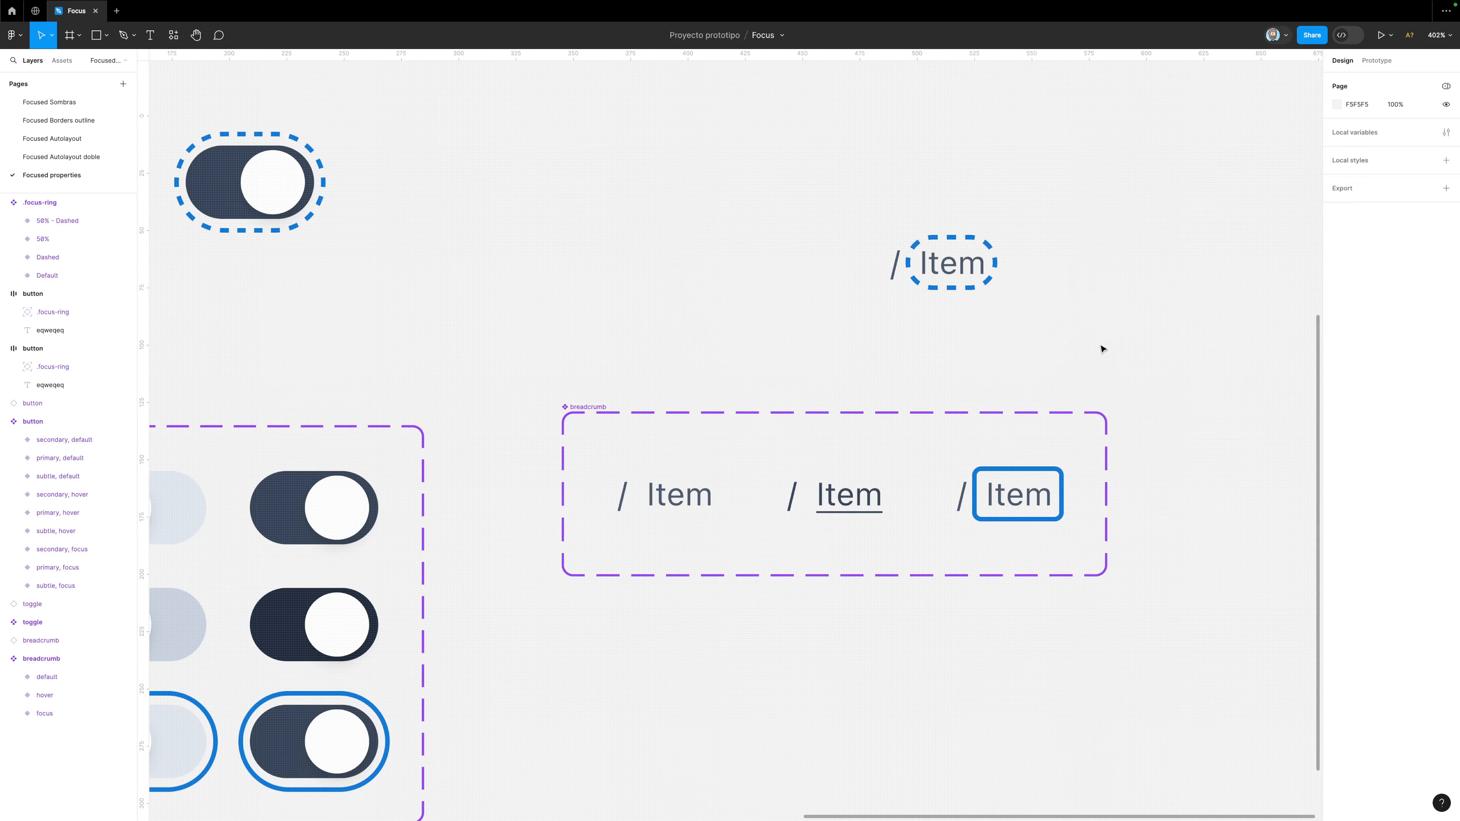
scroll(695, 380, down, 10)
drag(438, 233, 504, 262)
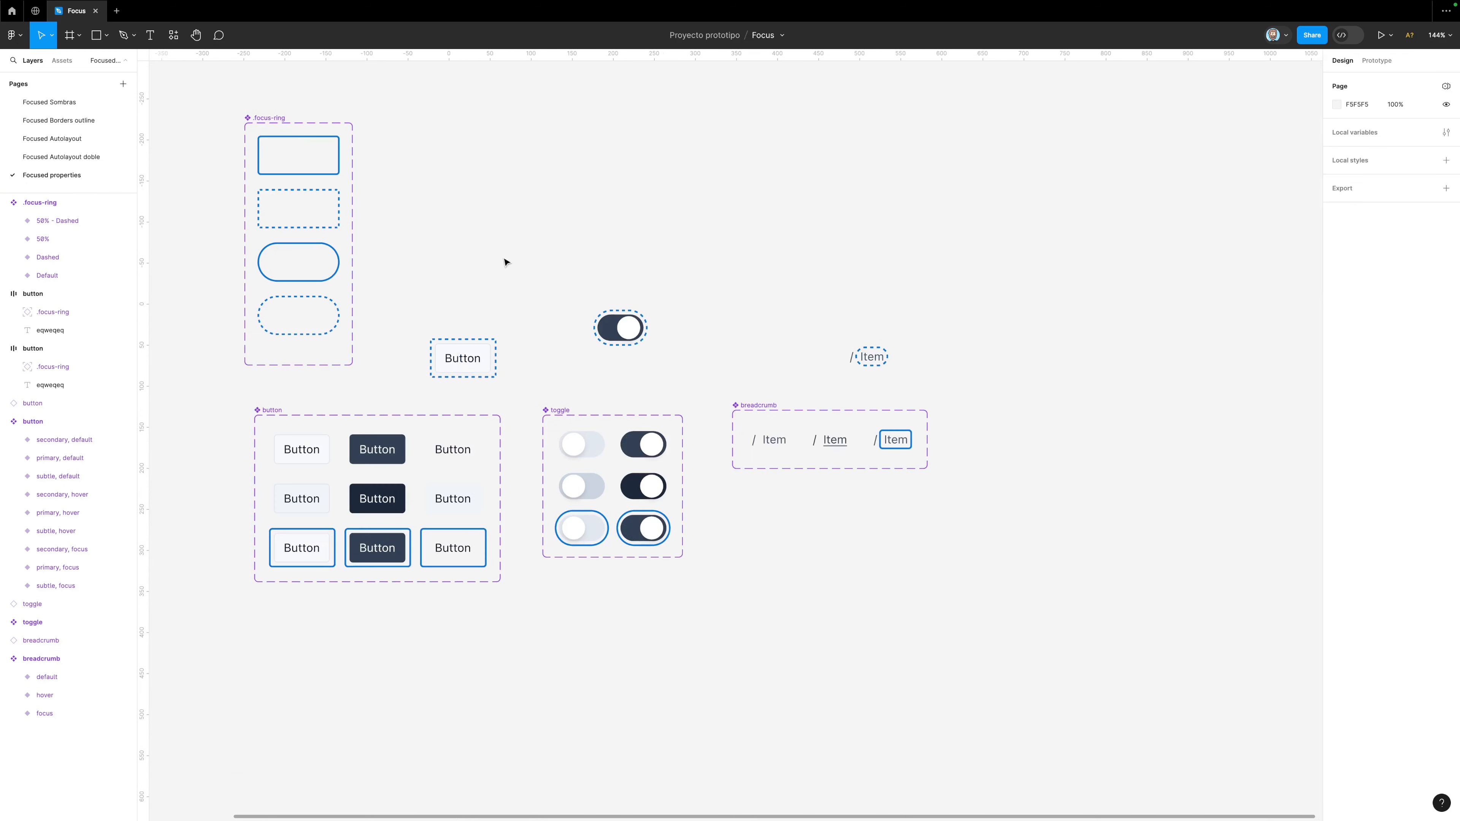